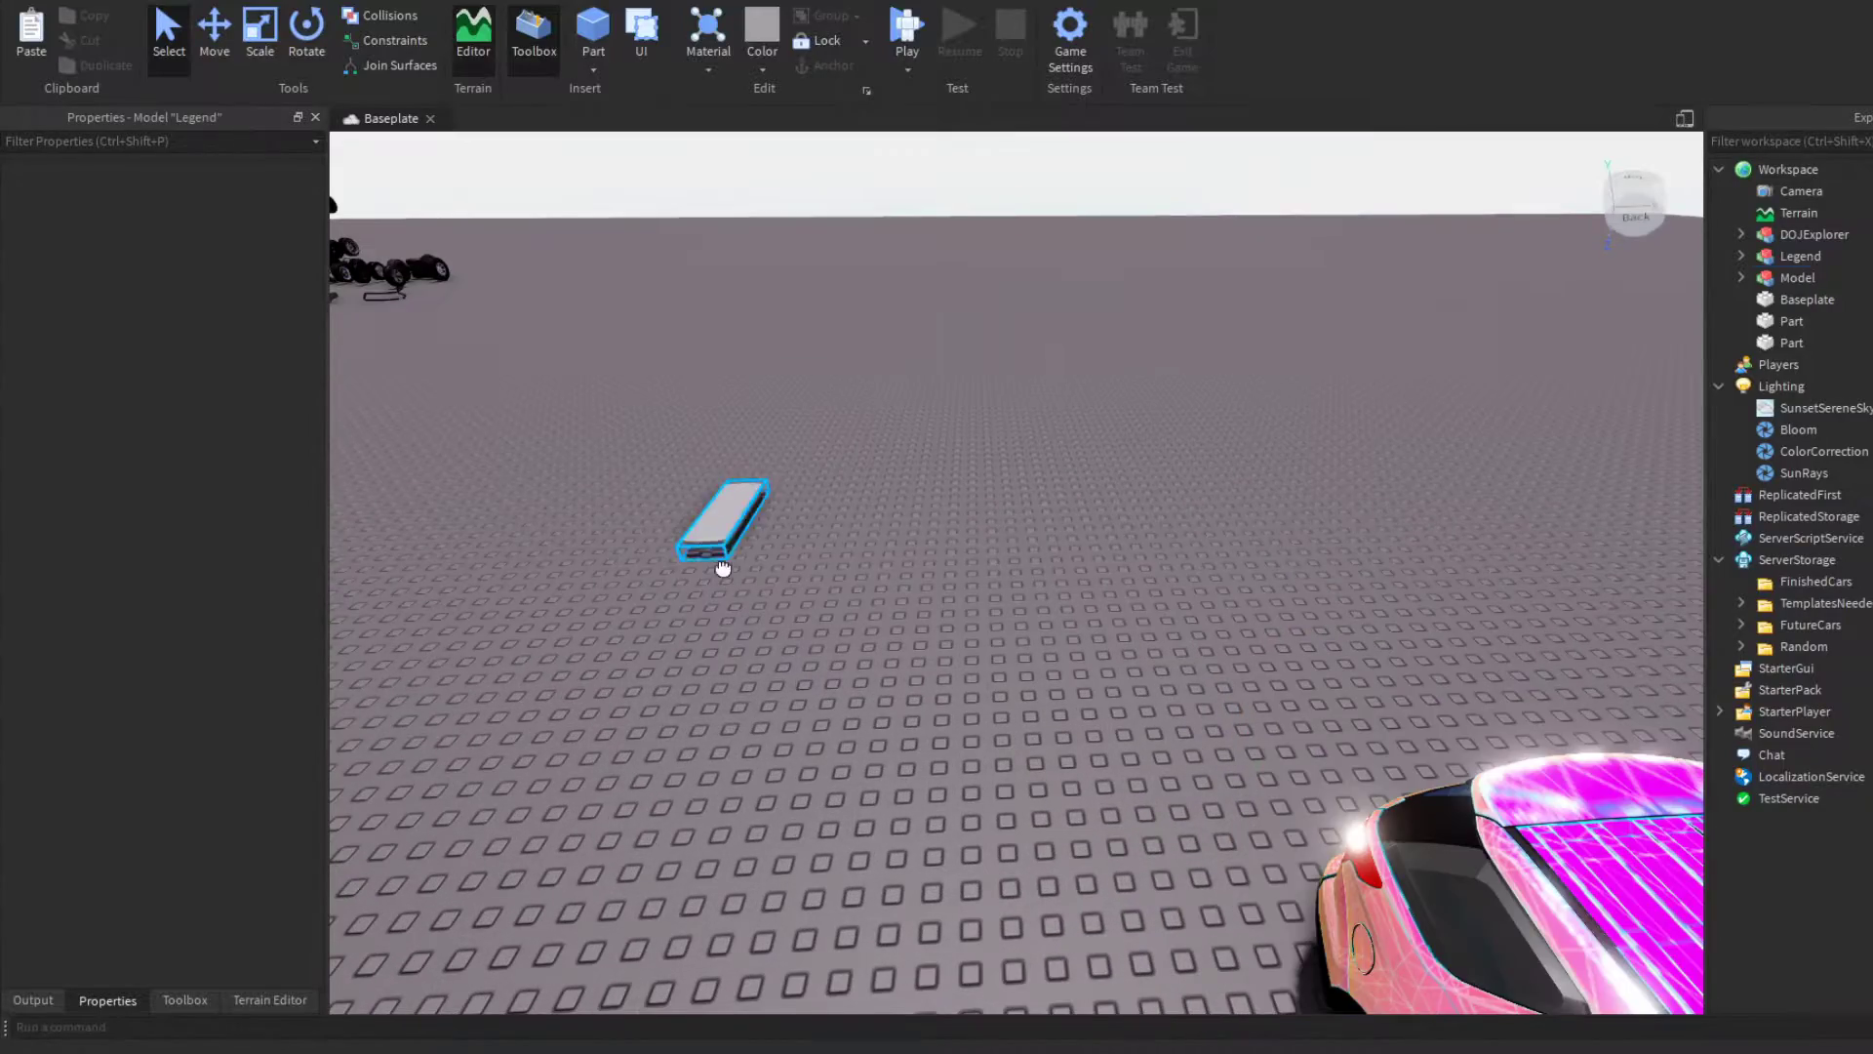
Step: Rotate the Legend light bar a quarter turn and place it across the car's roof
{"action": "key", "text": "w"}
{"action": "key", "text": "ctrl+r"}
{"action": "key", "text": "f"}
{"action": "key", "text": "ctrl+3"}
{"action": "key", "text": "d"}
{"action": "right_click_drag", "start_coordinate": [1406, 700], "coordinate": [1409, 704]}
{"action": "left_click_drag", "start_coordinate": [1409, 704], "coordinate": [1183, 803]}
{"action": "right_click_drag", "start_coordinate": [1183, 803], "coordinate": [1176, 801]}
{"action": "key", "text": "a"}
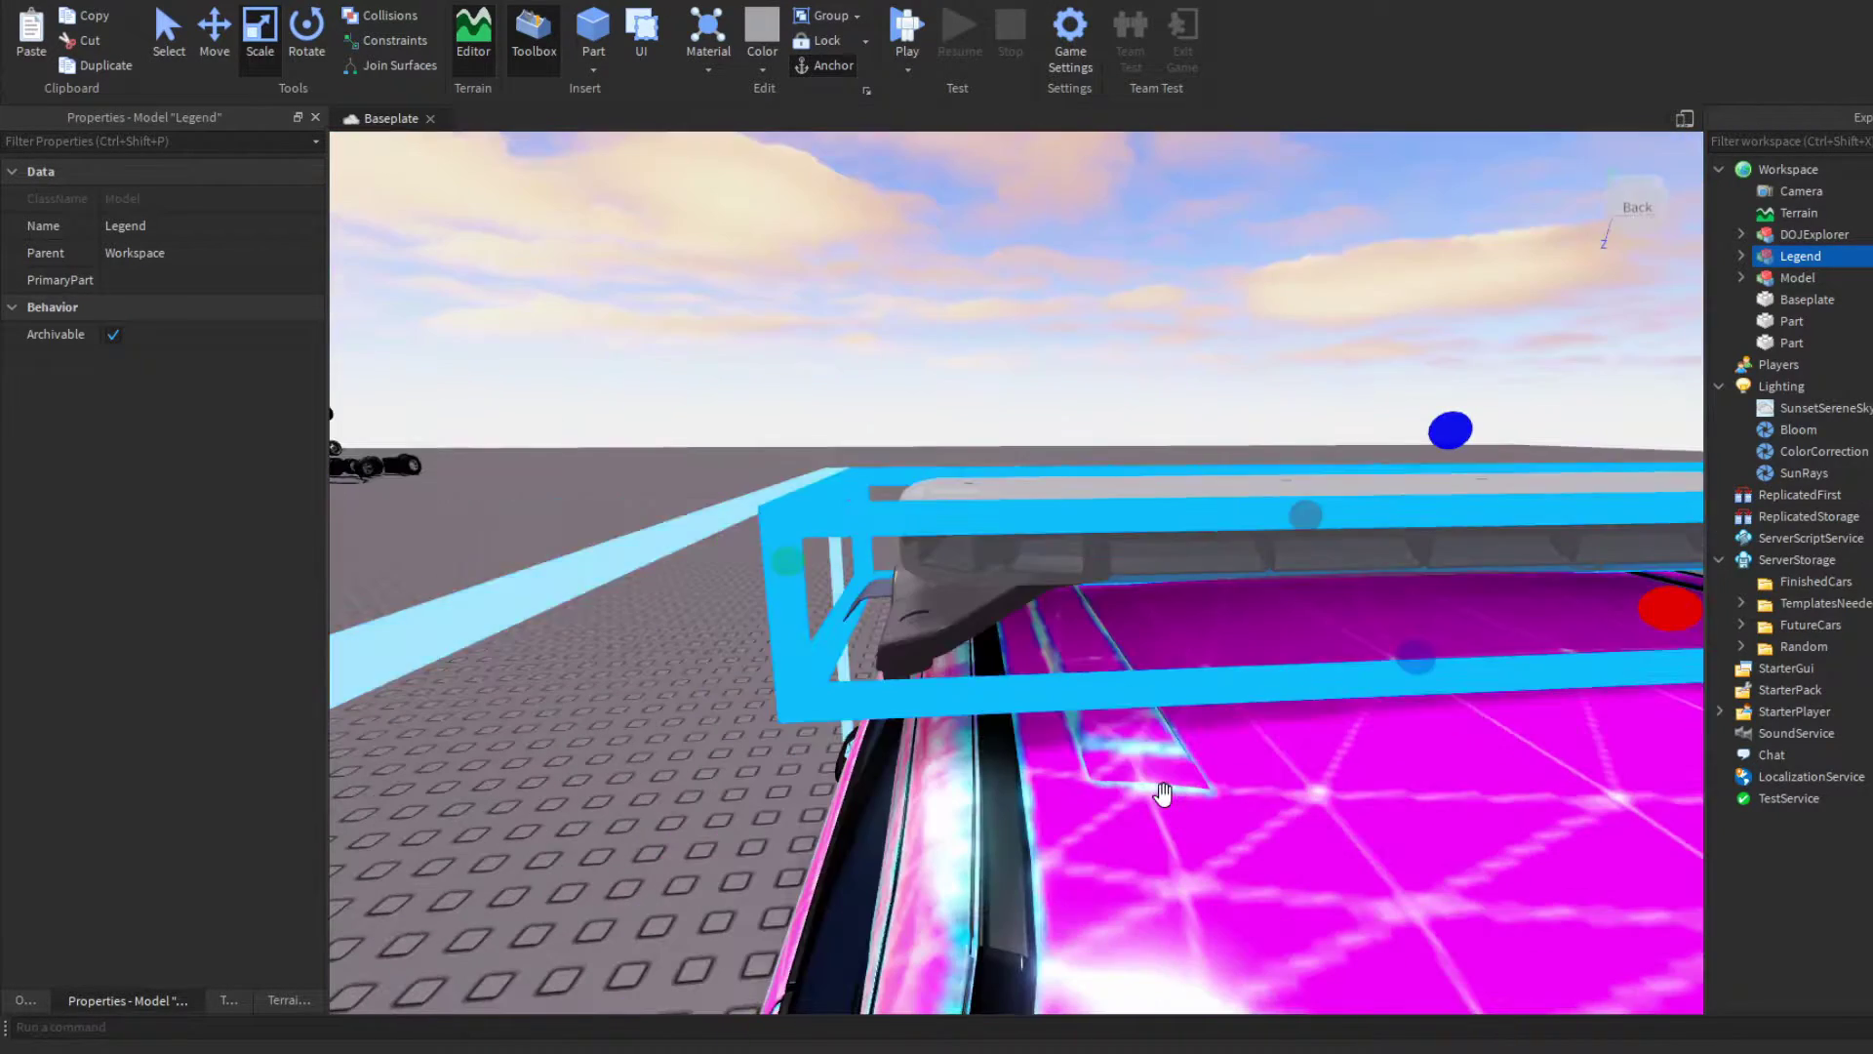
Step: Shift the Legend light bar sideways along the roof and lower it onto the roof surface
{"action": "key", "text": "ctrl+2"}
{"action": "left_click_drag", "start_coordinate": [882, 556], "coordinate": [849, 557]}
{"action": "key", "text": "d"}
{"action": "right_click_drag", "start_coordinate": [937, 602], "coordinate": [934, 597]}
{"action": "key", "text": "q"}
{"action": "left_click_drag", "start_coordinate": [807, 374], "coordinate": [809, 403]}
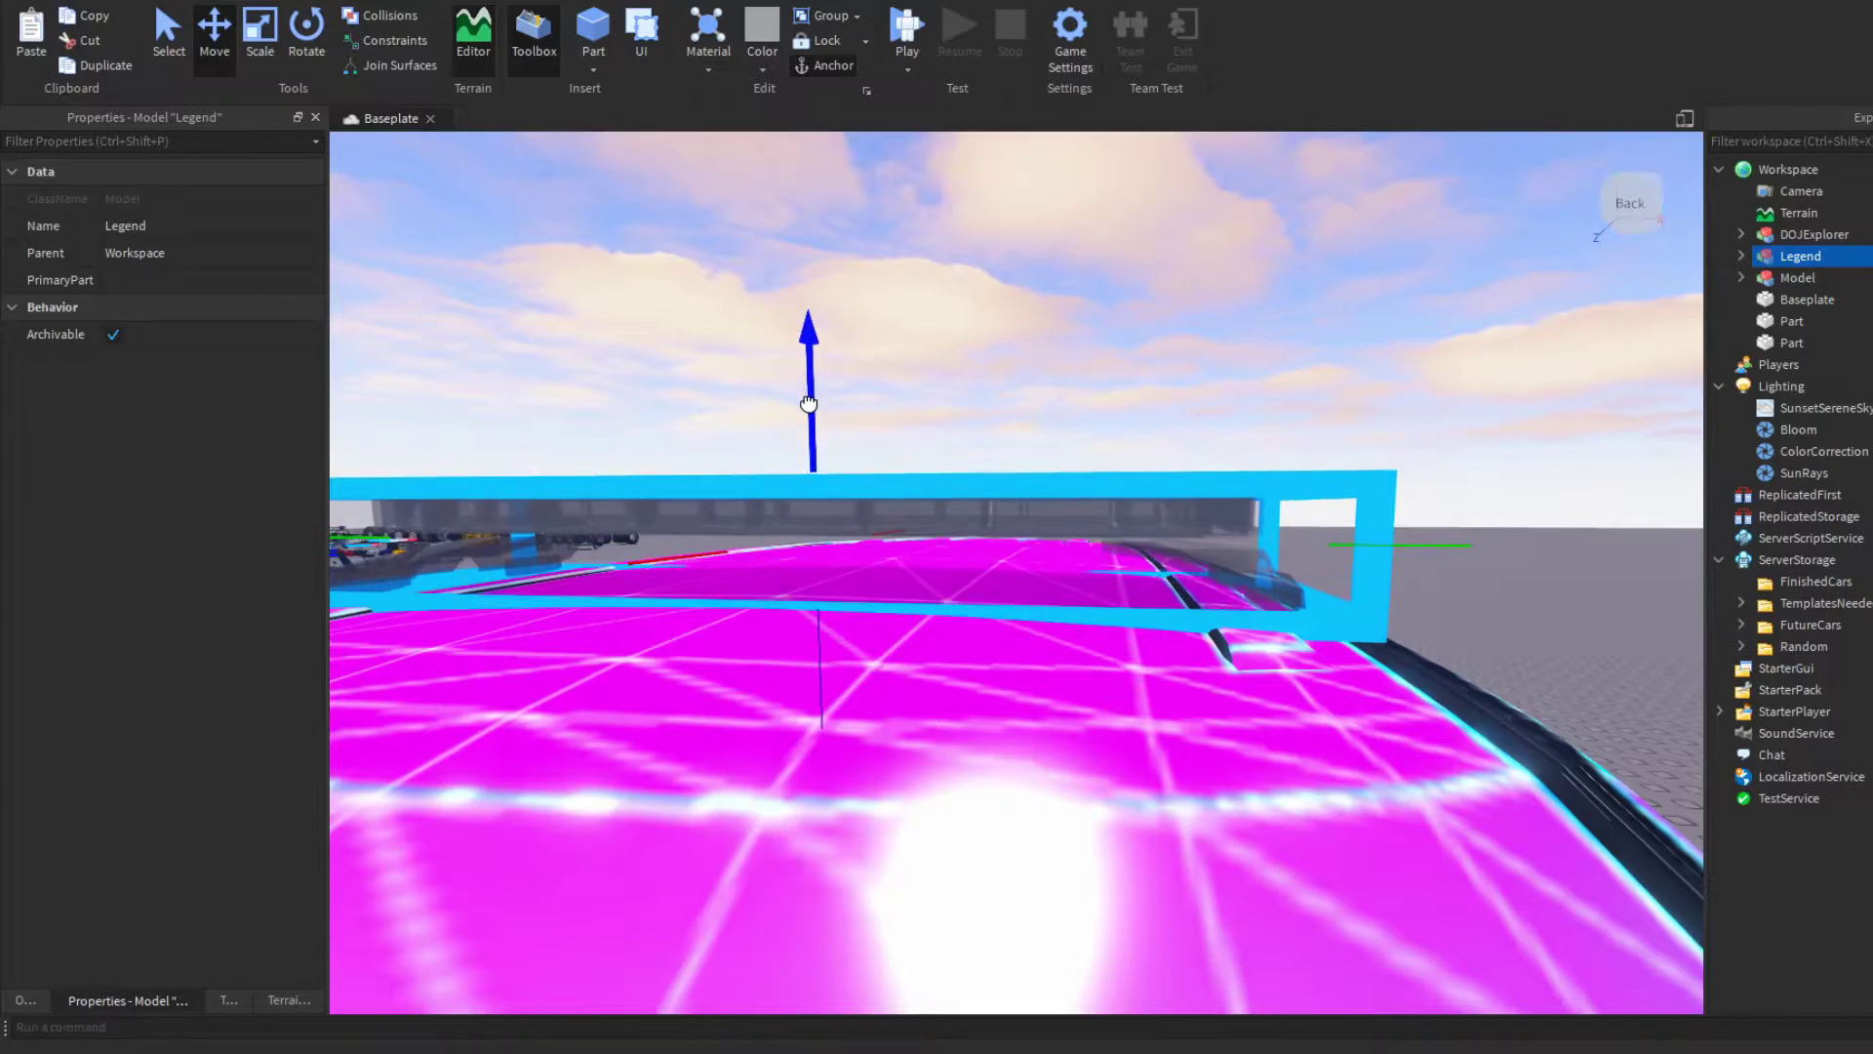
Step: Adjust the Legend light bar's sideways position and width so its mounting feet meet both roof edges
{"action": "left_click", "coordinate": [1226, 368]}
{"action": "right_click_drag", "start_coordinate": [1226, 368], "coordinate": [1170, 315]}
{"action": "key", "text": "a"}
{"action": "left_click", "coordinate": [1221, 358]}
{"action": "left_click", "coordinate": [663, 362]}
{"action": "key", "text": "d"}
{"action": "key", "text": "q"}
{"action": "key", "text": "a"}
{"action": "left_click", "coordinate": [1142, 455]}
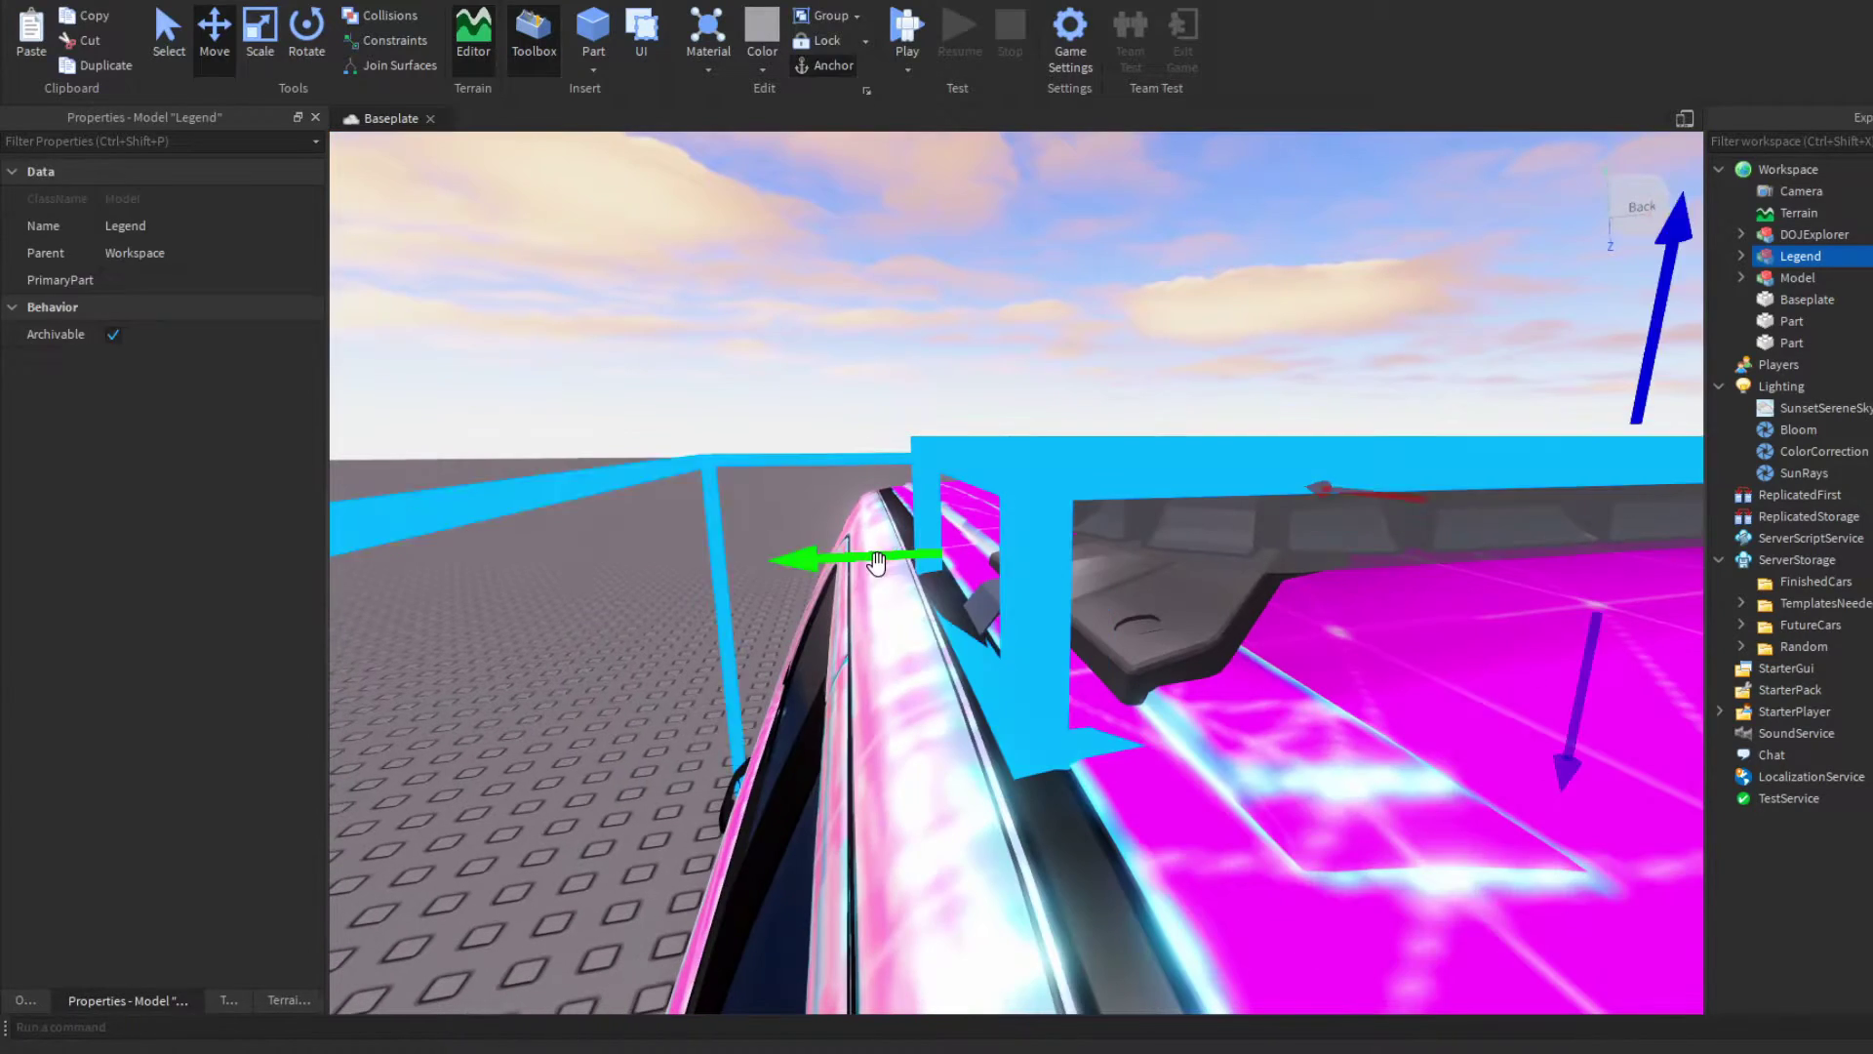
{"action": "left_click", "coordinate": [936, 343]}
{"action": "key", "text": "d"}
{"action": "key", "text": "a"}
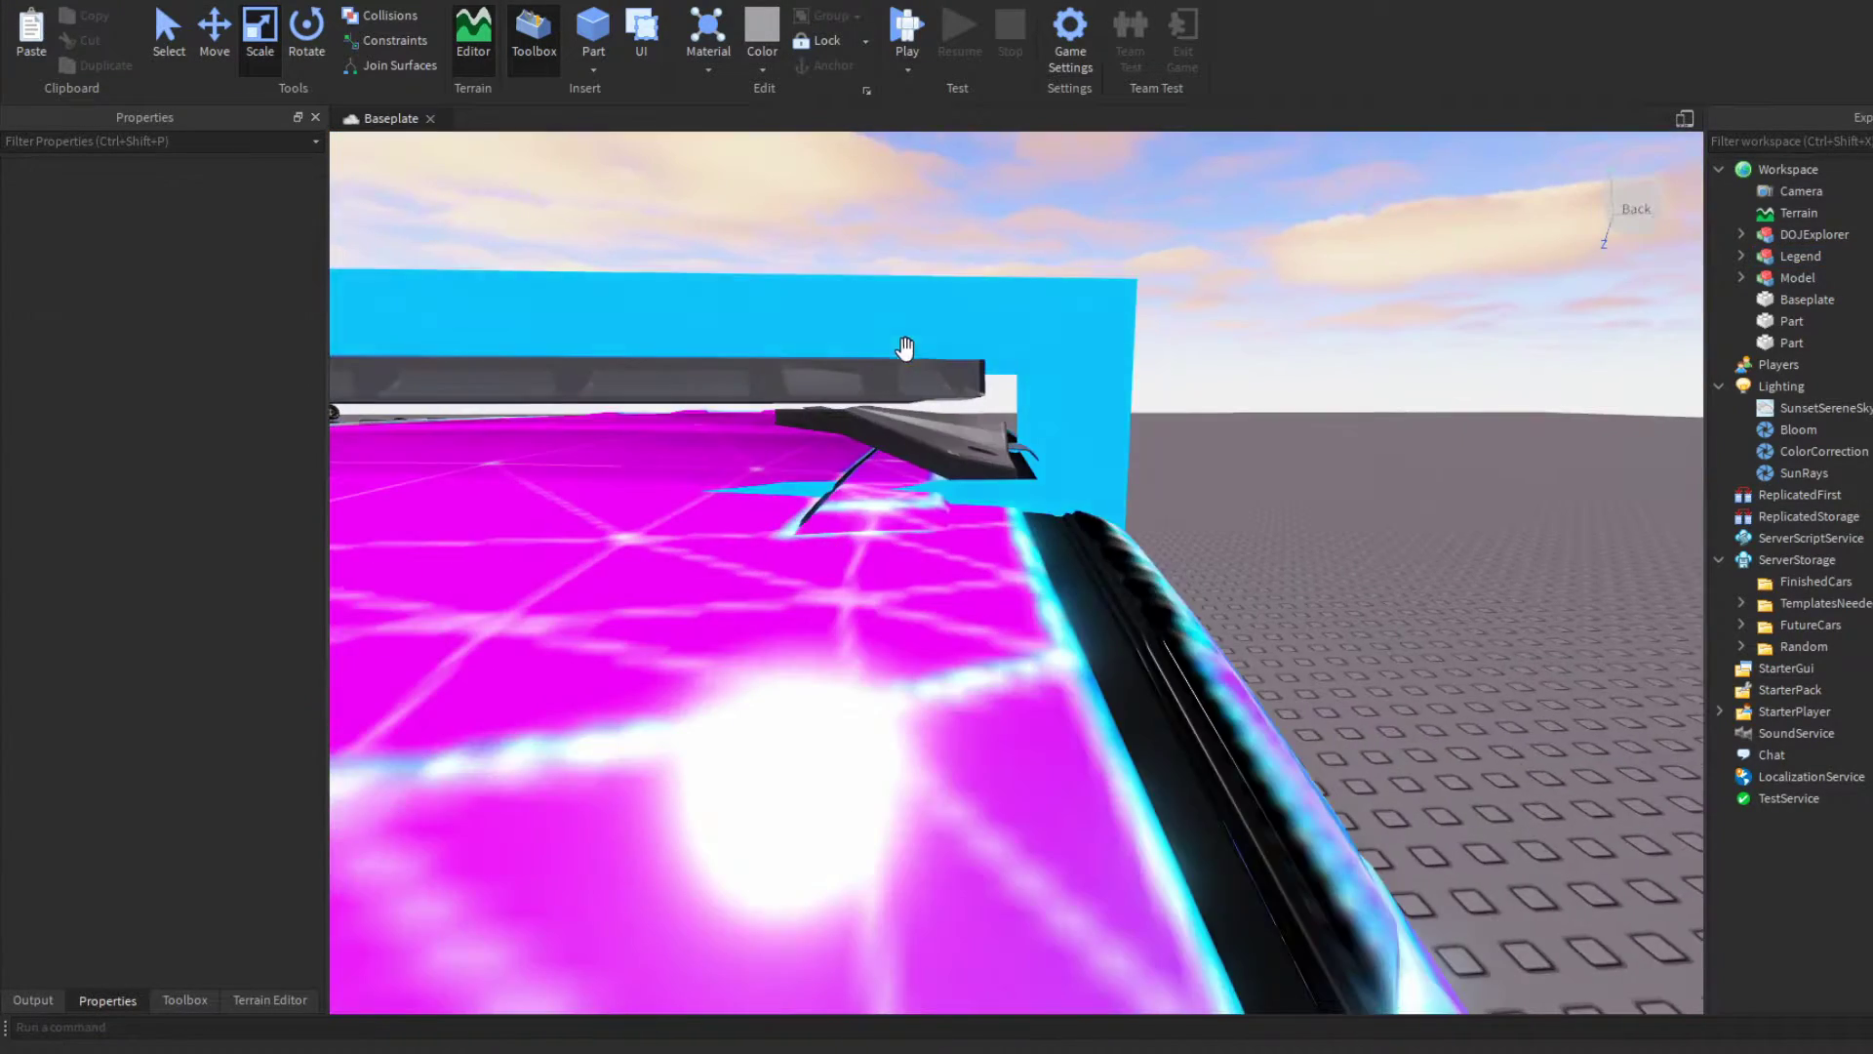
Step: Examine how the Legend light bar sits on the car's roof from the front, above and close up
{"action": "scroll", "coordinate": [903, 343], "scroll_direction": "down", "scroll_amount": 3}
{"action": "right_click_drag", "start_coordinate": [1441, 877], "coordinate": [1439, 883]}
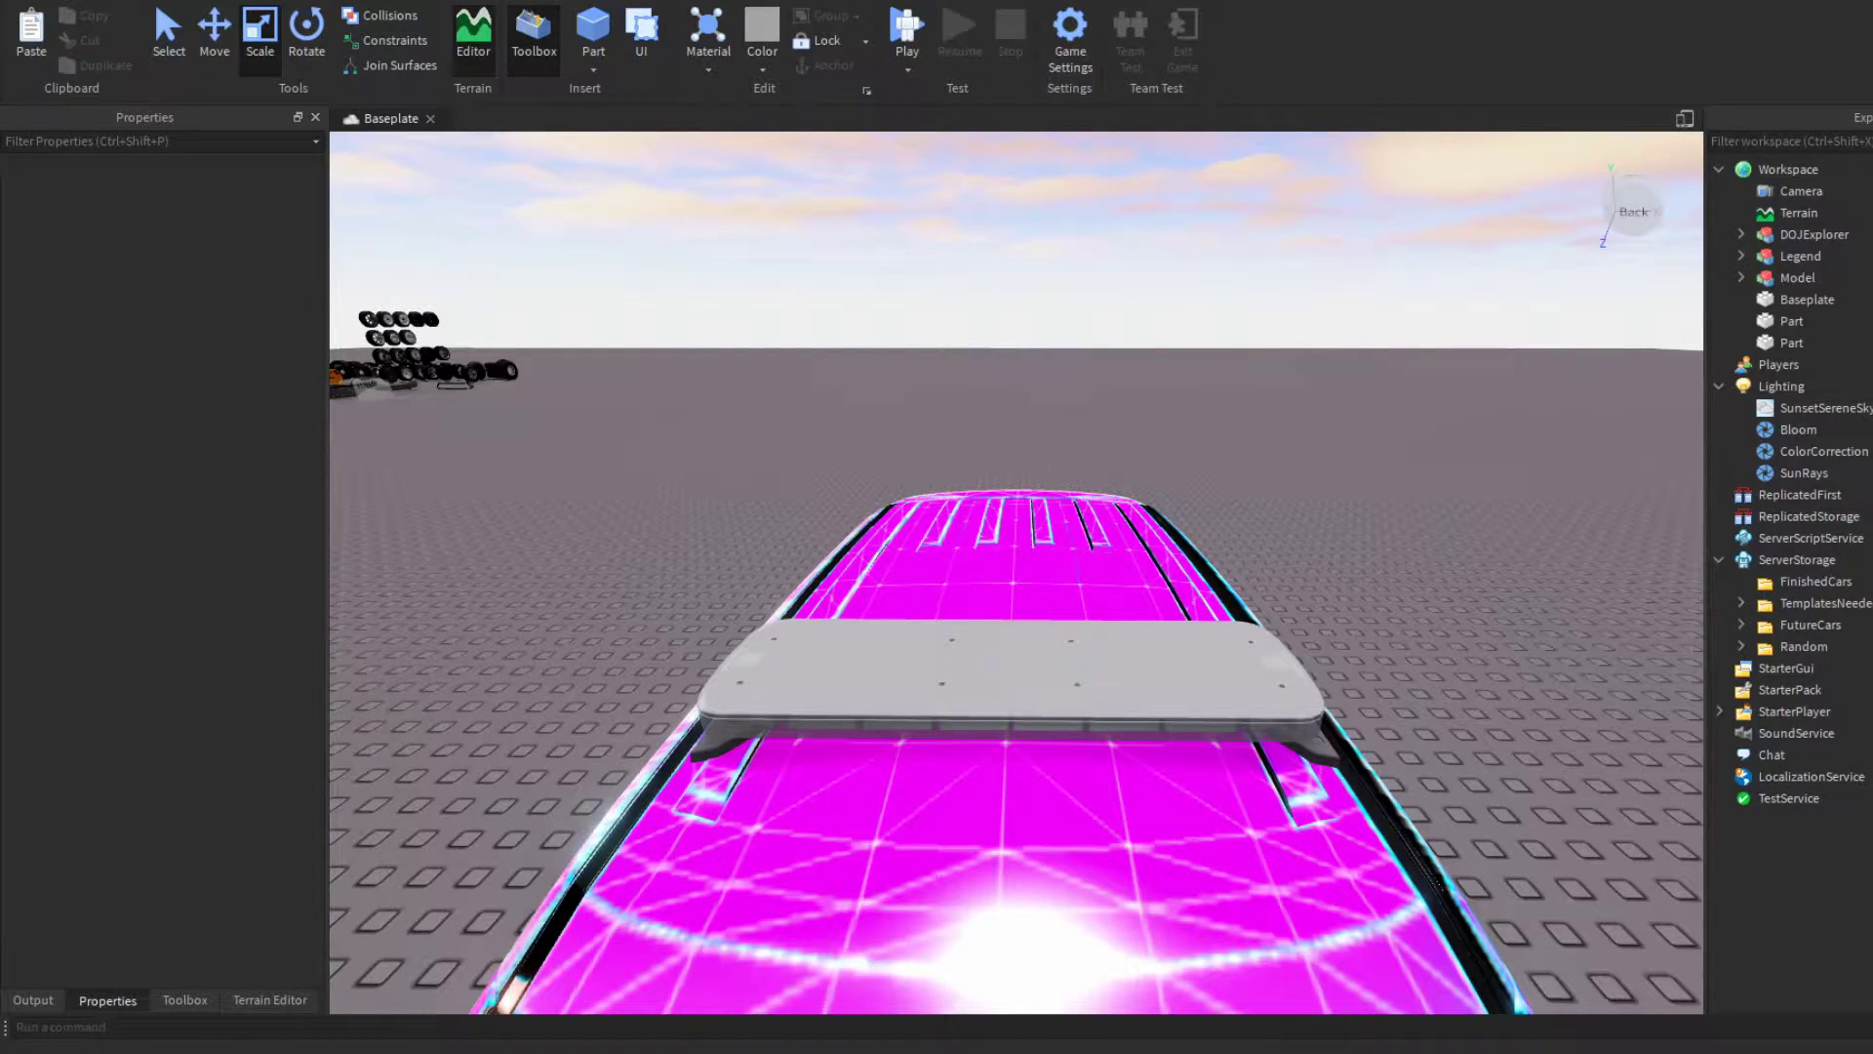
{"action": "scroll", "coordinate": [609, 669], "scroll_direction": "up", "scroll_amount": 3}
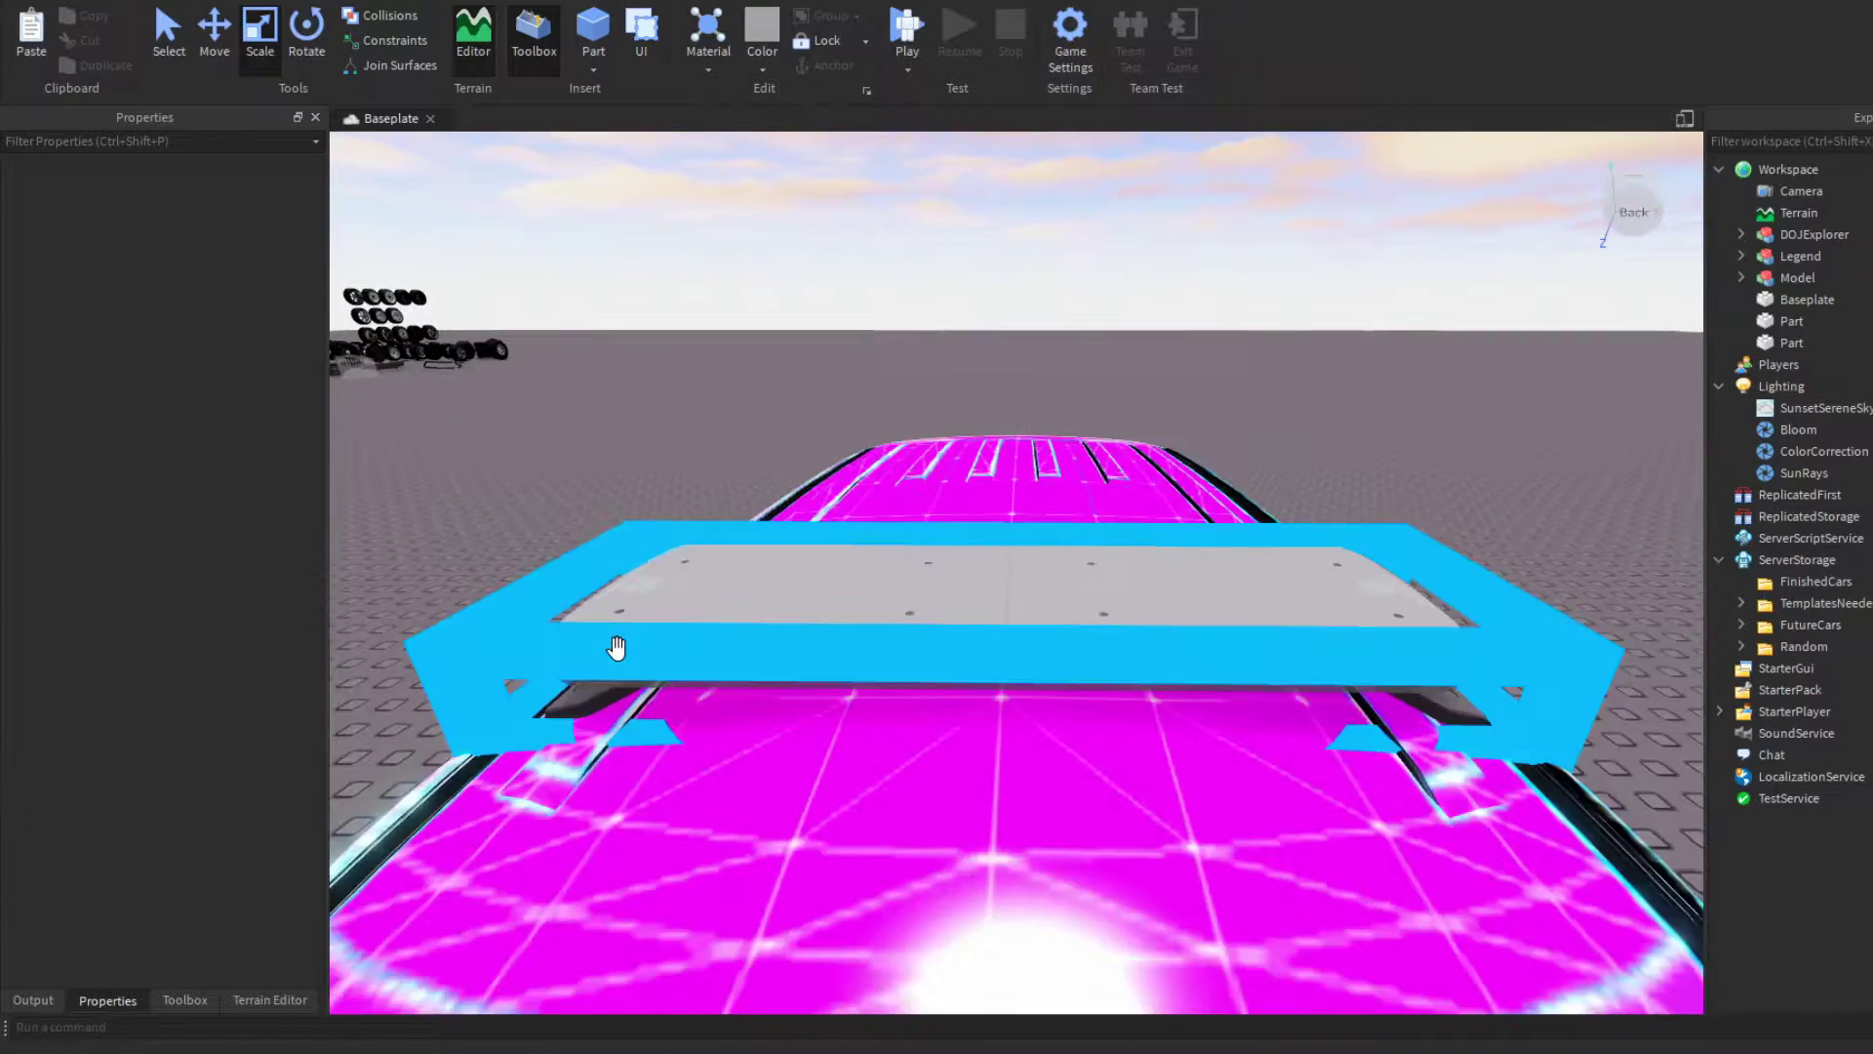
{"action": "right_click_drag", "start_coordinate": [616, 646], "coordinate": [635, 633]}
{"action": "right_click_drag", "start_coordinate": [818, 373], "coordinate": [821, 366]}
{"action": "scroll", "coordinate": [821, 366], "scroll_direction": "down", "scroll_amount": 4}
{"action": "scroll", "coordinate": [820, 371], "scroll_direction": "down", "scroll_amount": 3}
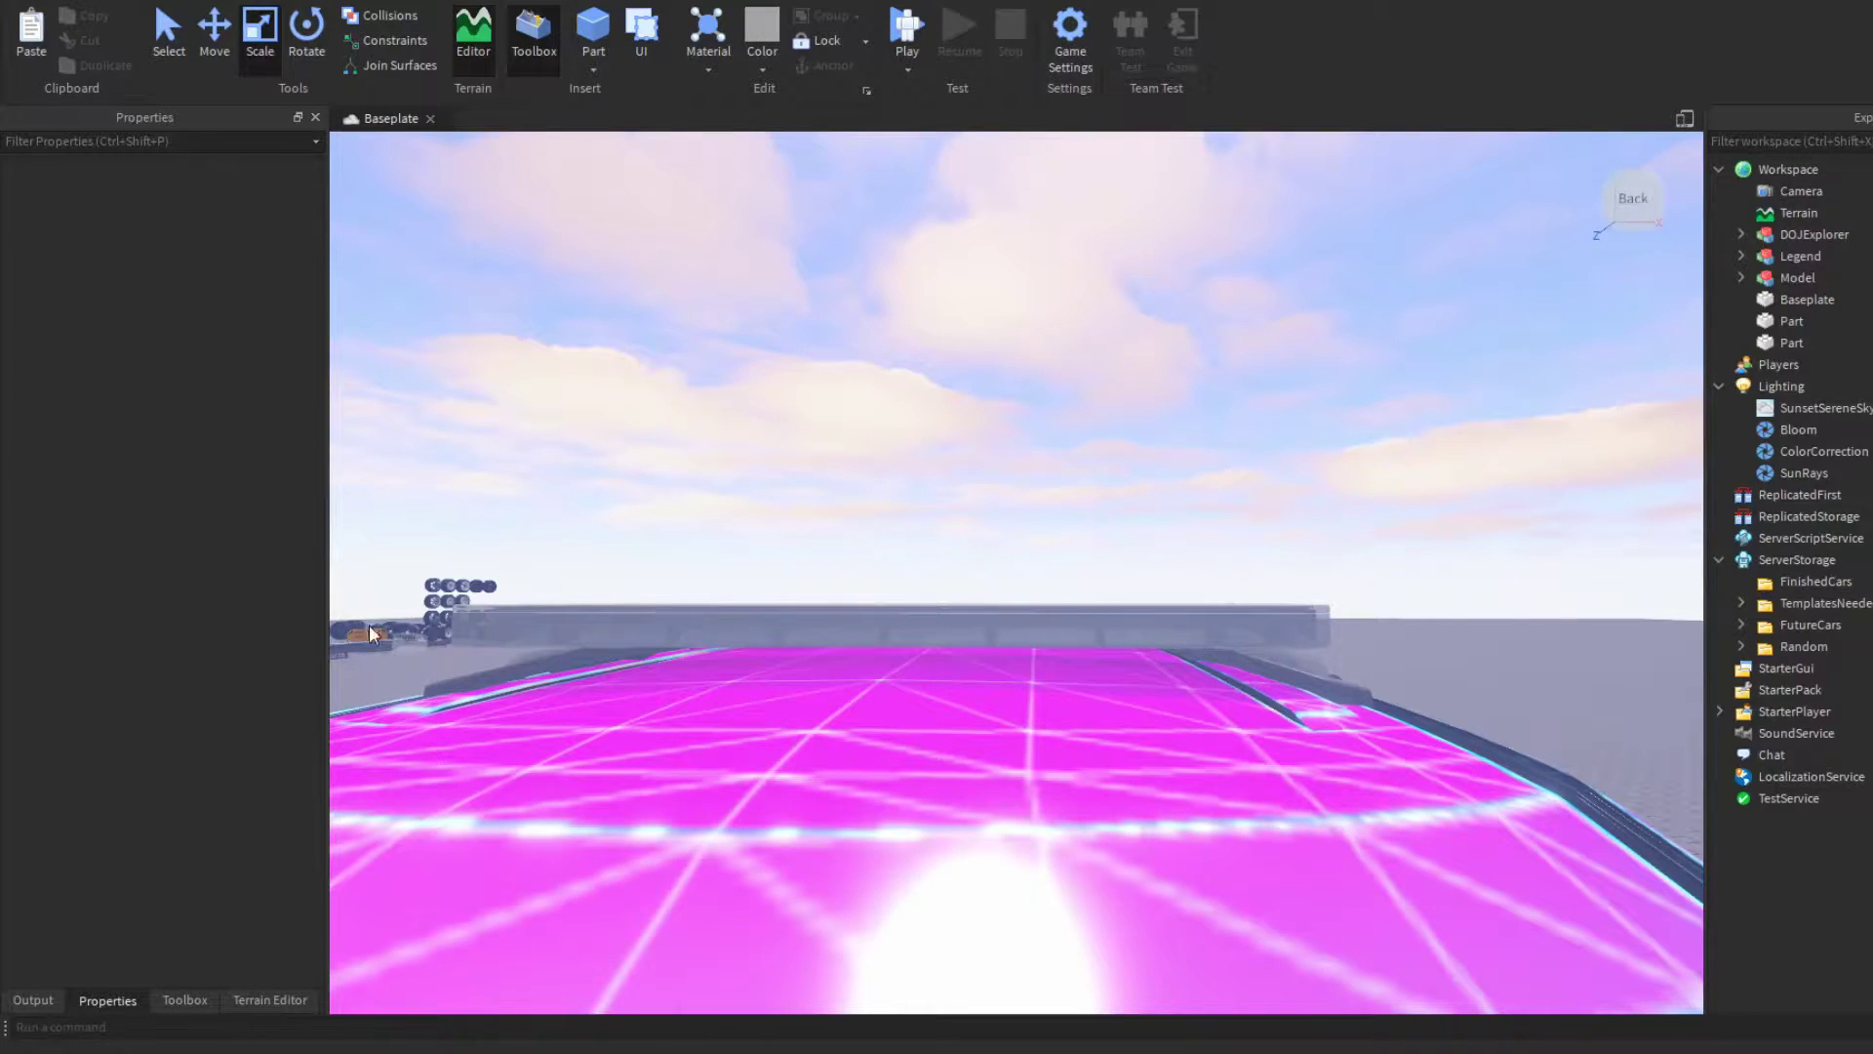
{"action": "scroll", "coordinate": [621, 525], "scroll_direction": "up", "scroll_amount": 6}
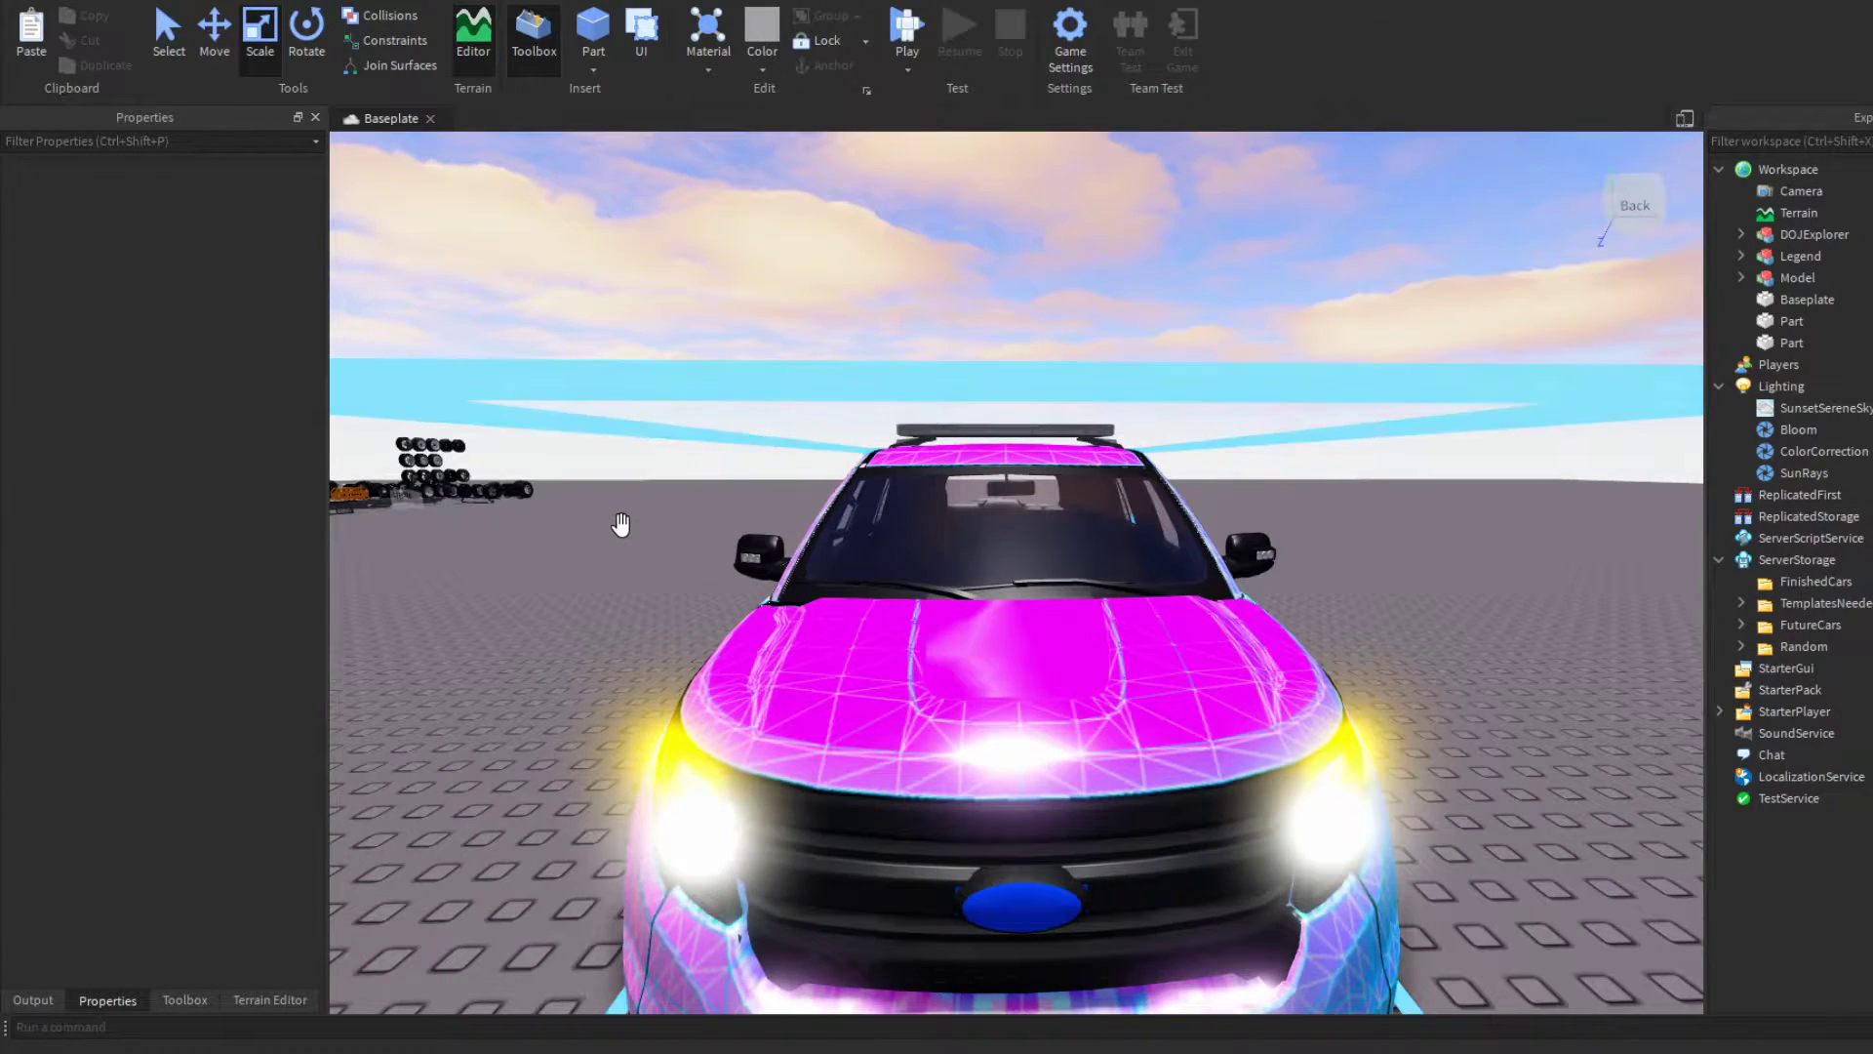
Step: Look through the police equipment collection for another light bar to fit on the car
{"action": "key", "text": "w"}
{"action": "key", "text": "e"}
{"action": "right_click_drag", "start_coordinate": [622, 525], "coordinate": [623, 525]}
{"action": "key", "text": "a"}
{"action": "key", "text": "d"}
{"action": "right_click_drag", "start_coordinate": [704, 377], "coordinate": [705, 376]}
{"action": "key", "text": "w"}
{"action": "key", "text": "d"}
{"action": "key", "text": "w"}
{"action": "right_click_drag", "start_coordinate": [1047, 184], "coordinate": [1047, 185]}
{"action": "key", "text": "d"}
{"action": "key", "text": "w"}
{"action": "key", "text": "w"}
{"action": "right_click_drag", "start_coordinate": [864, 443], "coordinate": [863, 443]}
{"action": "key", "text": "s"}
{"action": "right_click_drag", "start_coordinate": [819, 552], "coordinate": [819, 553]}
{"action": "key", "text": "w"}
{"action": "key", "text": "s"}
{"action": "left_click", "coordinate": [820, 553]}
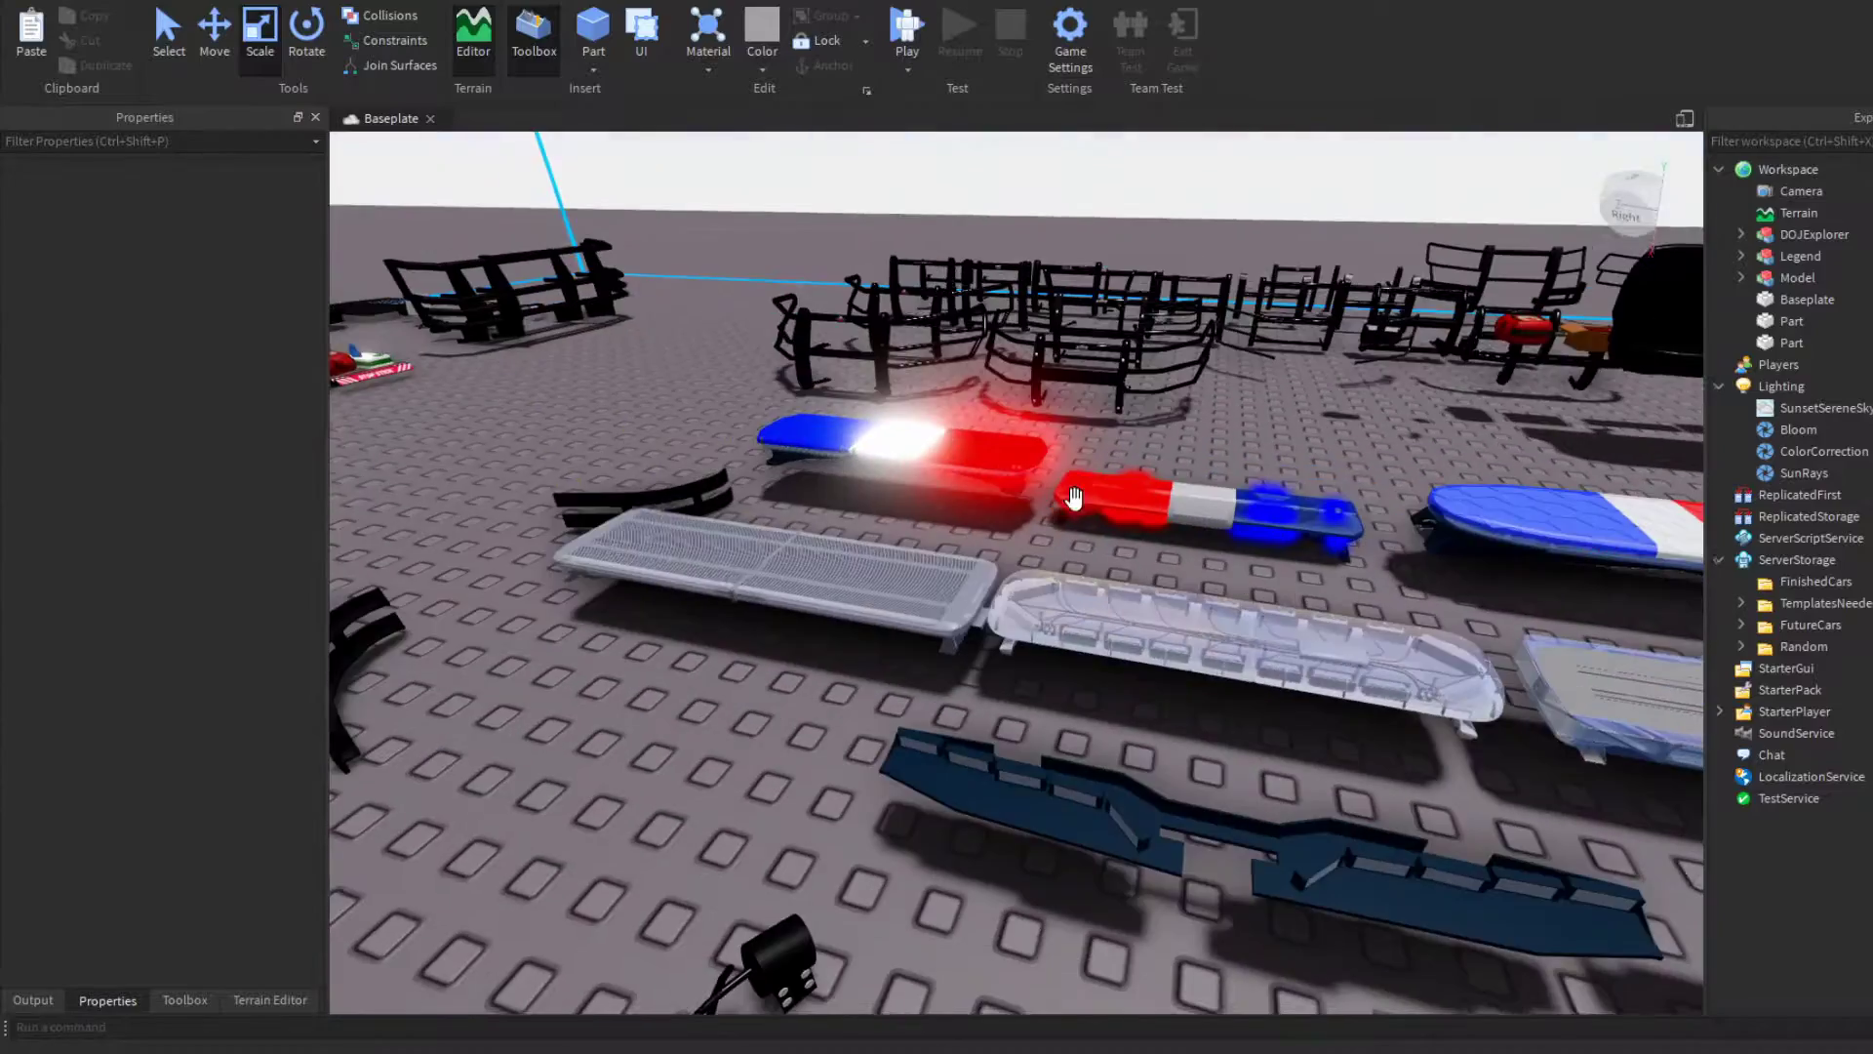
Step: Select the mesh-topped grey light bar in the PoliceStuff collection and copy it
{"action": "key", "text": "w"}
{"action": "mouse_move", "coordinate": [1074, 499]}
{"action": "right_mouse_down"}
{"action": "mouse_move", "coordinate": [1100, 498]}
{"action": "mouse_move", "coordinate": [1097, 527]}
{"action": "right_mouse_up"}
{"action": "key", "text": "a"}
{"action": "left_click", "coordinate": [1098, 526]}
{"action": "left_click", "coordinate": [1847, 951]}
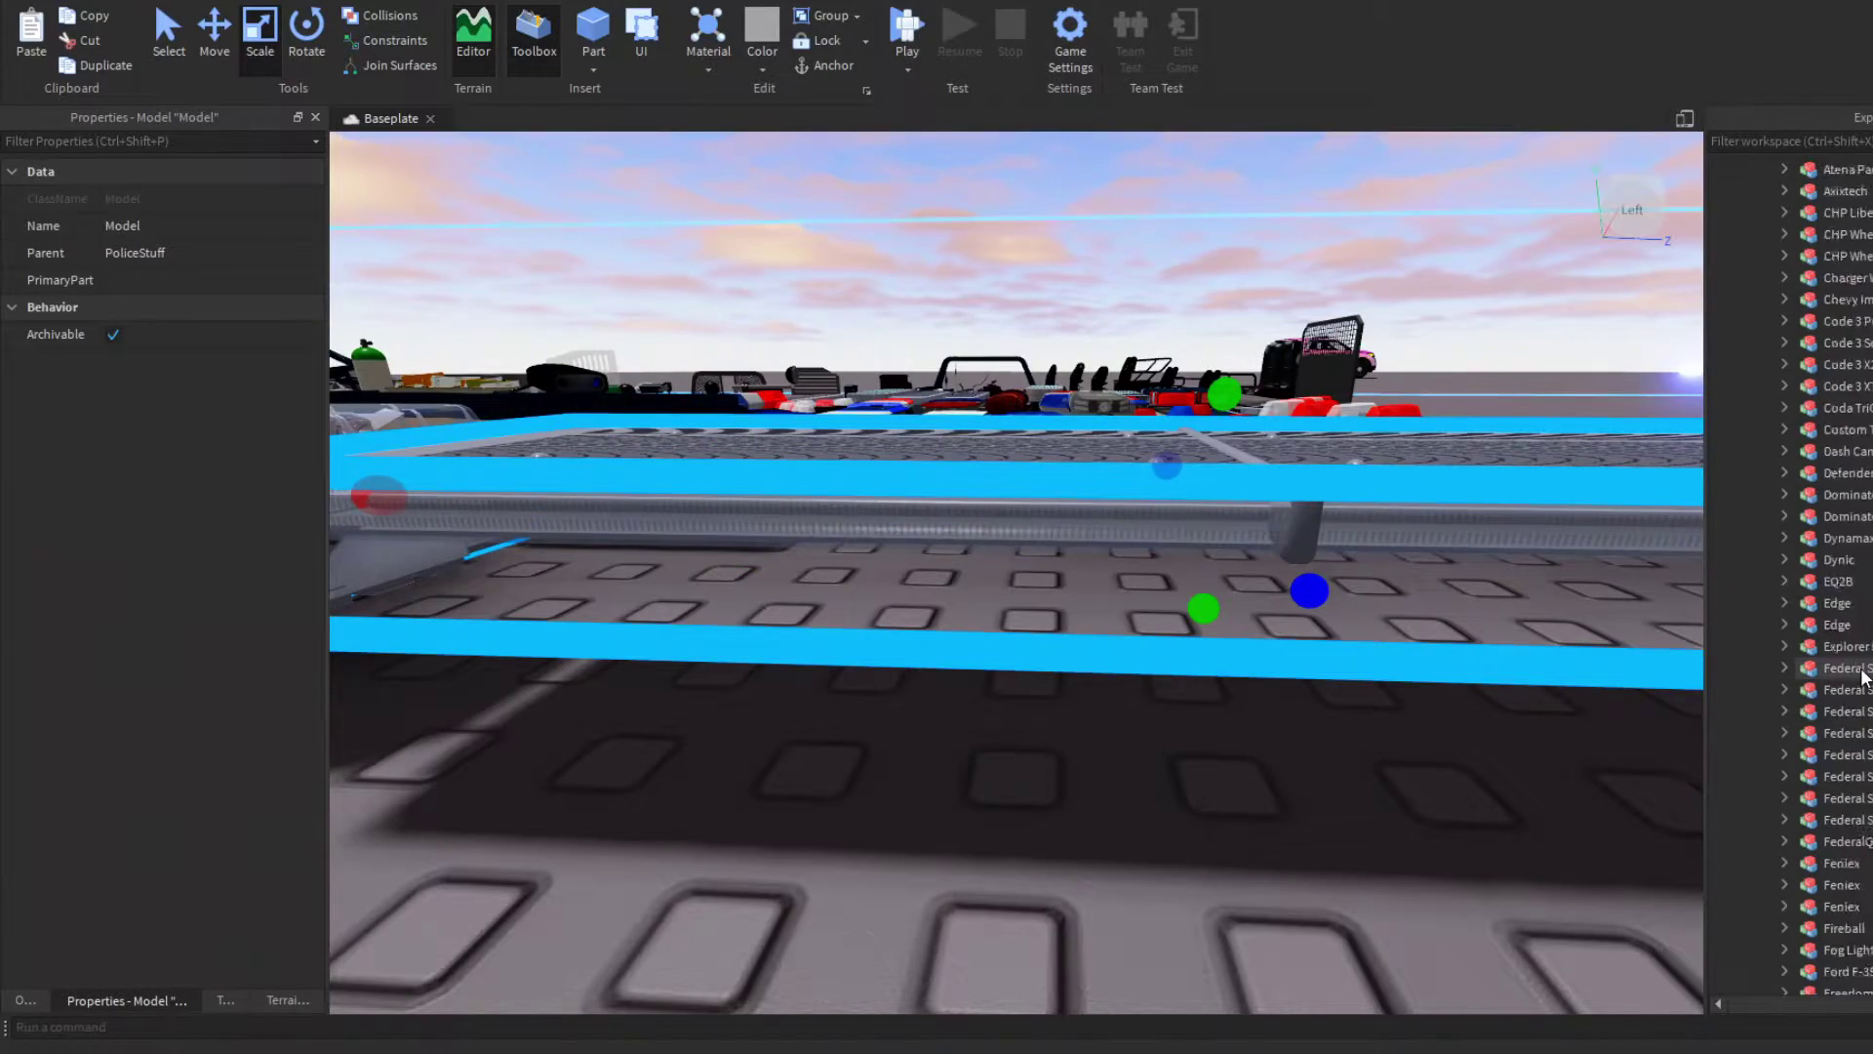
{"action": "left_click", "coordinate": [1741, 279]}
{"action": "right_click_drag", "start_coordinate": [1419, 395], "coordinate": [1419, 394]}
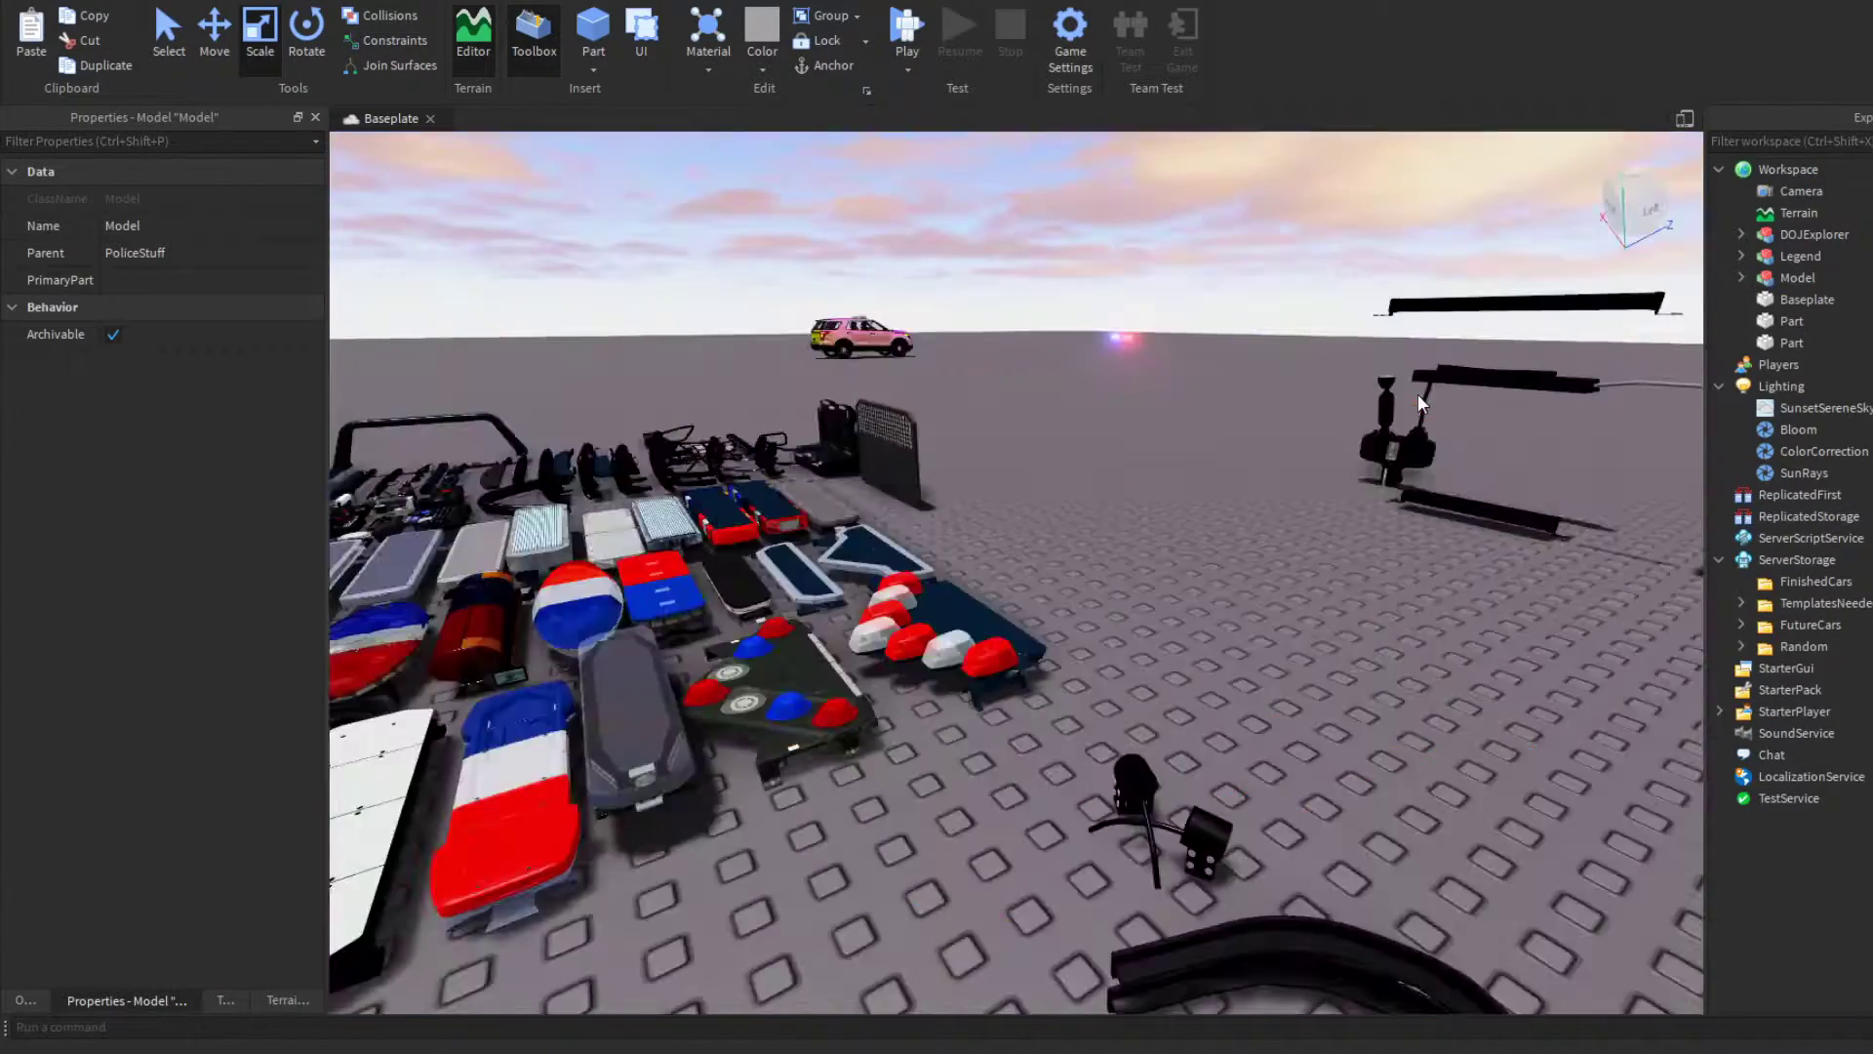
Step: Delete the Legend light bar from the car and paste the copied light bar, rotated to lie across the roof
{"action": "key", "text": "w"}
{"action": "left_click", "coordinate": [1238, 858]}
{"action": "key", "text": "Delete"}
{"action": "right_click_drag", "start_coordinate": [923, 691], "coordinate": [919, 707]}
{"action": "key", "text": "ctrl+v"}
{"action": "key", "text": "ctrl+r"}
{"action": "right_click_drag", "start_coordinate": [624, 596], "coordinate": [624, 596]}
Step: Resize the pasted light bar to suit the roof's width and position it across the front of the roof
{"action": "key", "text": "ctrl+1"}
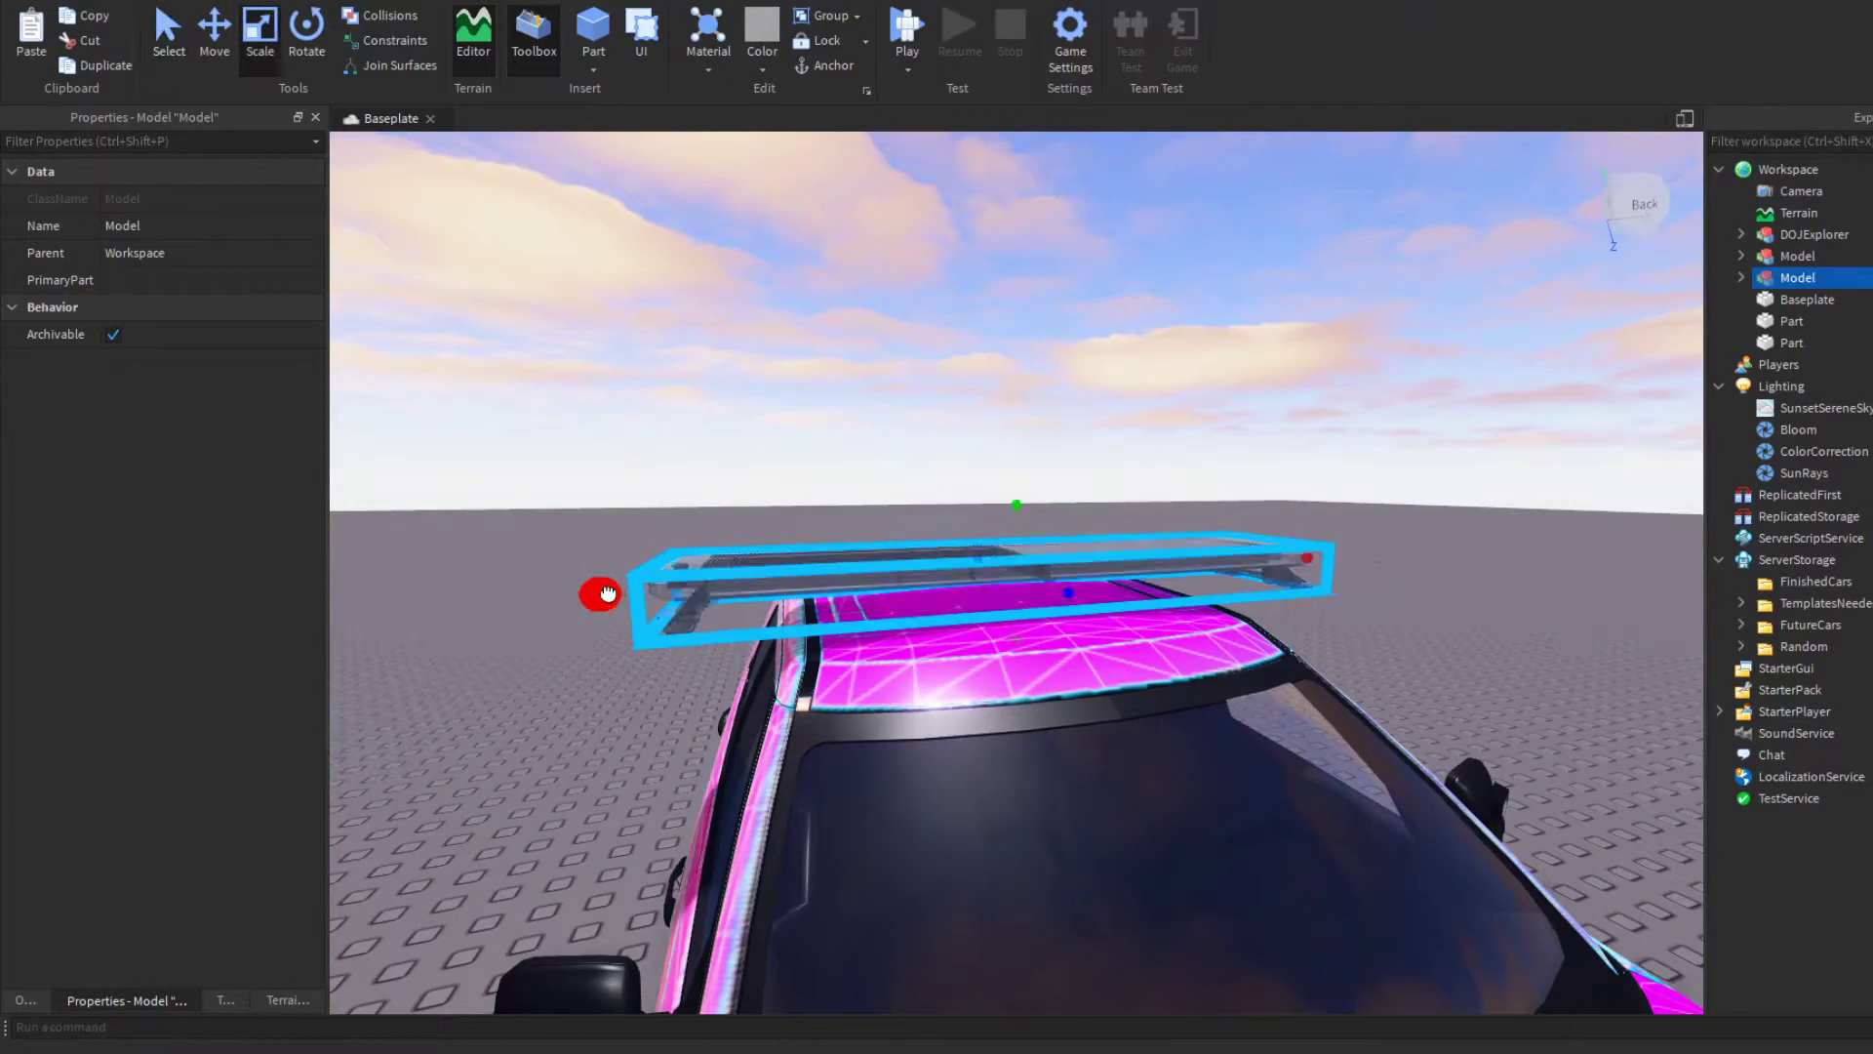
{"action": "left_click_drag", "start_coordinate": [853, 587], "coordinate": [626, 590]}
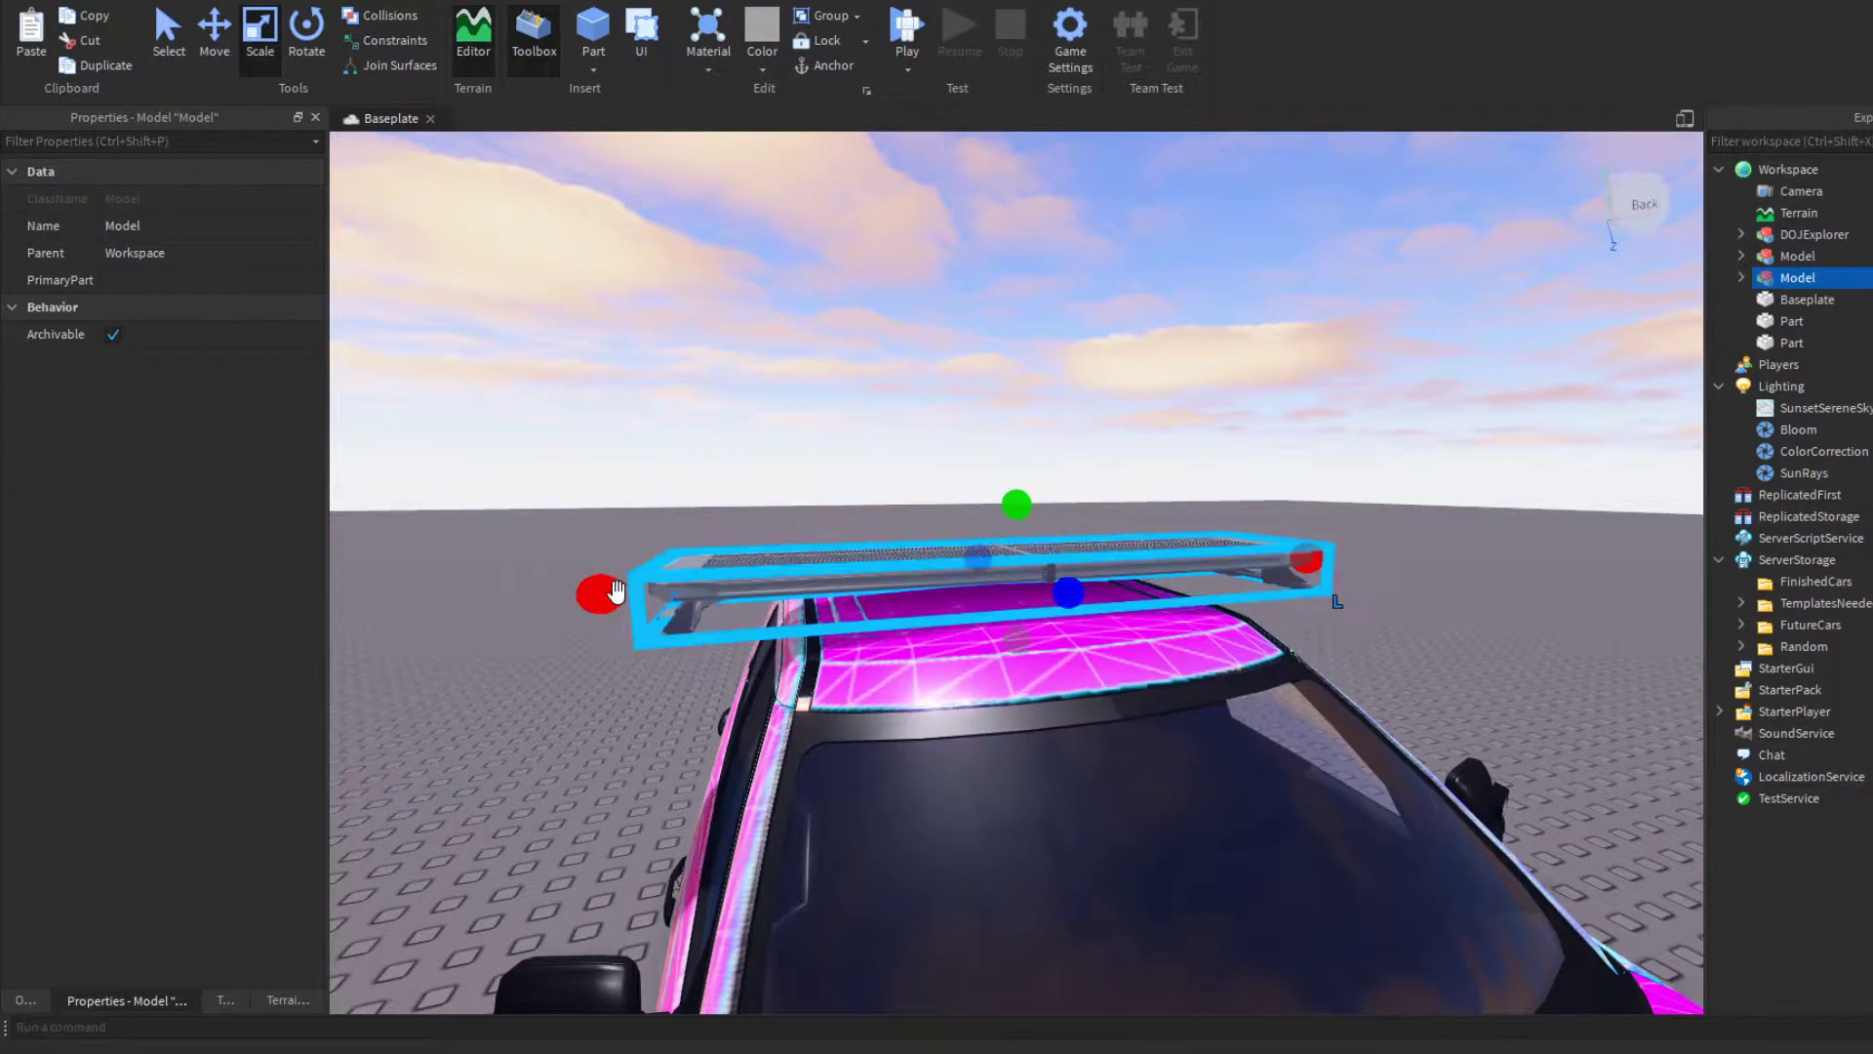
{"action": "right_click_drag", "start_coordinate": [840, 593], "coordinate": [979, 464]}
{"action": "key", "text": "ctrl+1"}
{"action": "left_click_drag", "start_coordinate": [979, 400], "coordinate": [863, 435]}
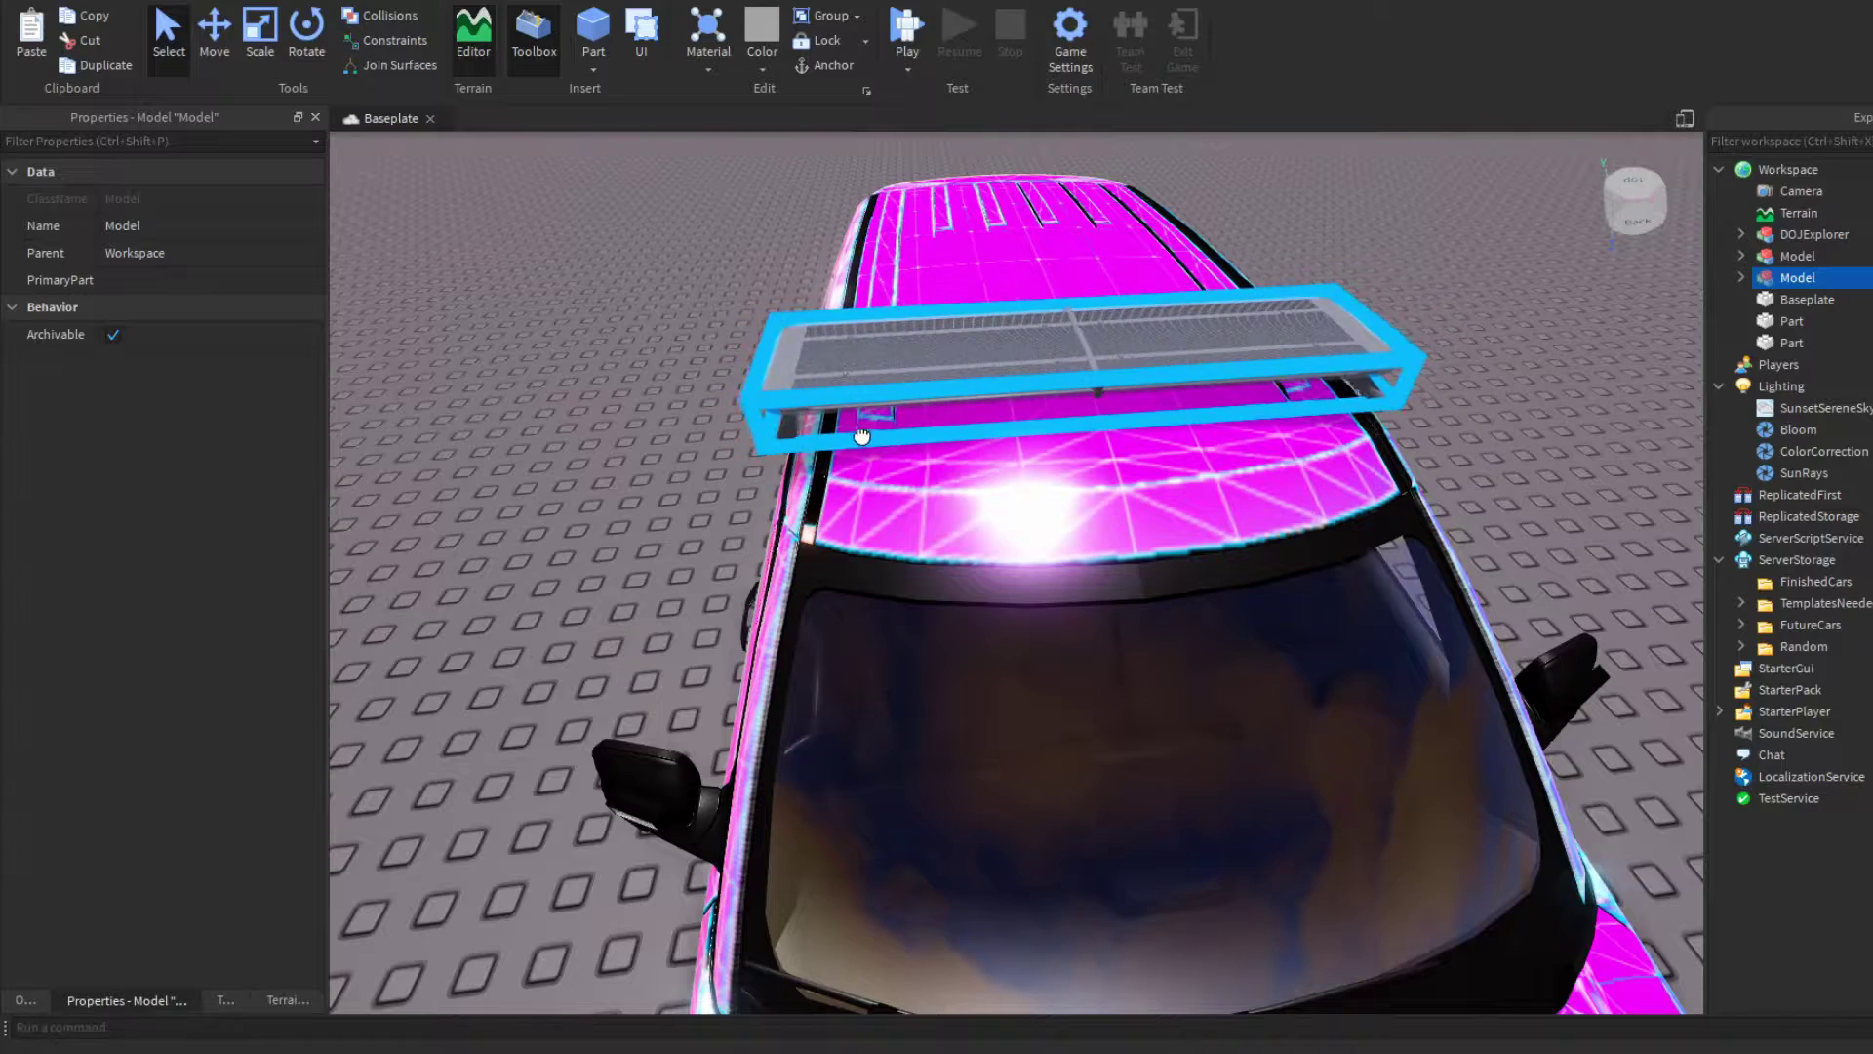
{"action": "key", "text": "ctrl+3"}
{"action": "left_click_drag", "start_coordinate": [726, 361], "coordinate": [765, 368]}
{"action": "key", "text": "e"}
{"action": "left_click_drag", "start_coordinate": [898, 678], "coordinate": [917, 658]}
{"action": "key", "text": "w"}
{"action": "right_click_drag", "start_coordinate": [972, 652], "coordinate": [1361, 470]}
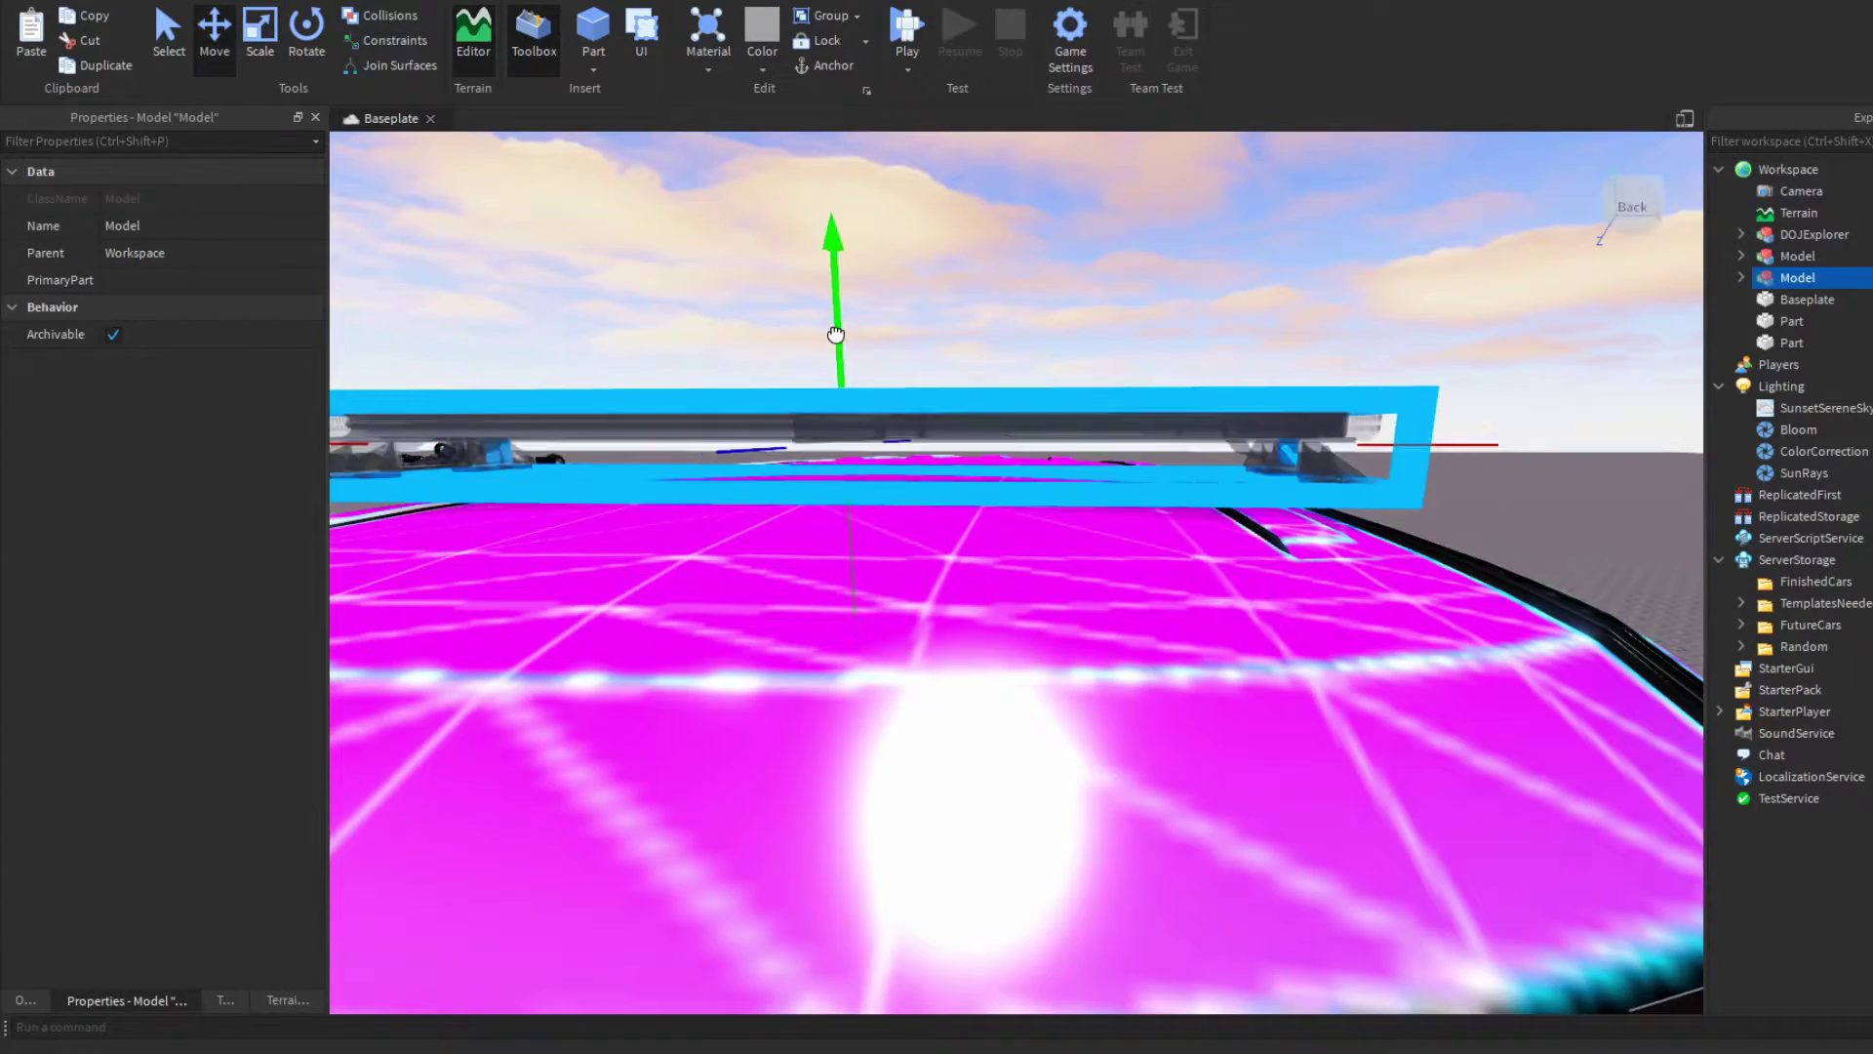
Step: Lower the new light bar onto the roof and align it with both roof edges
{"action": "left_click_drag", "start_coordinate": [836, 335], "coordinate": [838, 361]}
{"action": "left_click", "coordinate": [1075, 265]}
{"action": "right_click_drag", "start_coordinate": [1075, 265], "coordinate": [1076, 264]}
{"action": "key", "text": "w"}
{"action": "key", "text": "d"}
{"action": "left_click", "coordinate": [1059, 376]}
{"action": "left_click_drag", "start_coordinate": [1259, 412], "coordinate": [1233, 411]}
{"action": "left_click", "coordinate": [1216, 365]}
{"action": "key", "text": "s"}
{"action": "key", "text": "a"}
{"action": "key", "text": "q"}
{"action": "right_click_drag", "start_coordinate": [1221, 293], "coordinate": [1232, 244]}
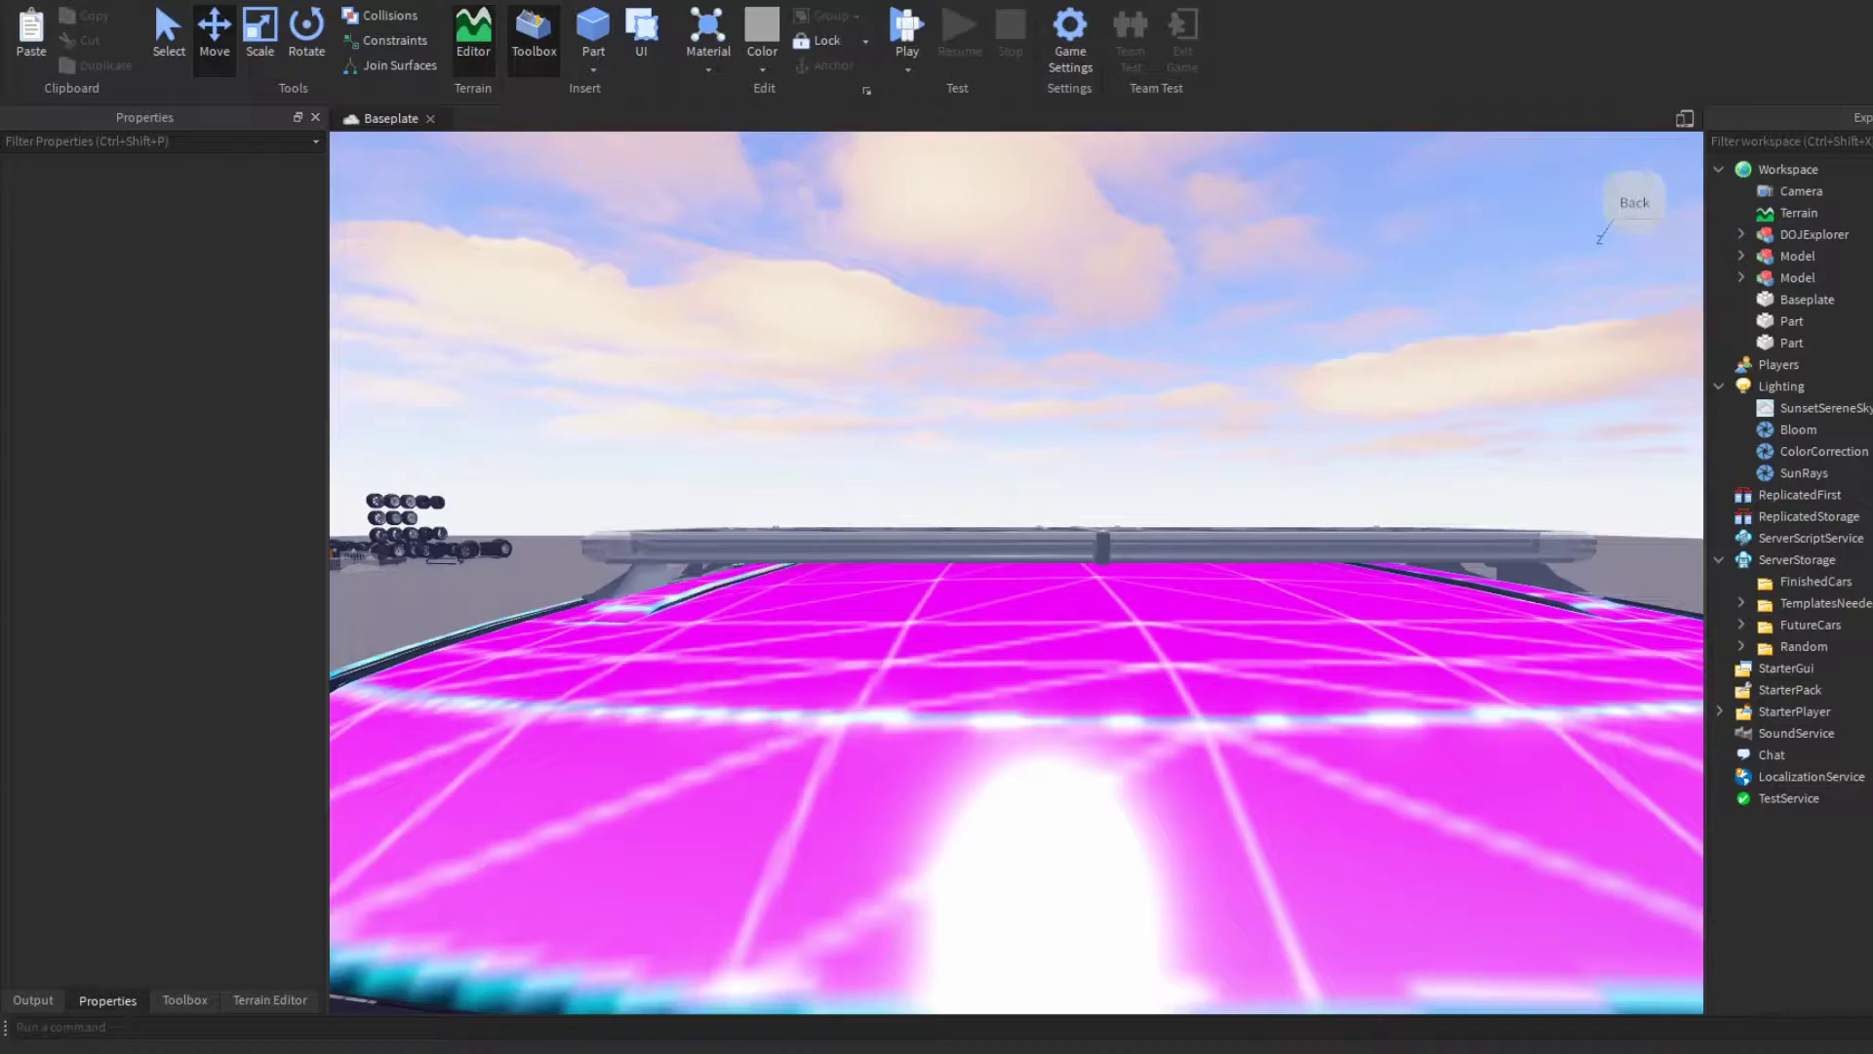
{"action": "scroll", "coordinate": [807, 460], "scroll_direction": "down", "scroll_amount": 2}
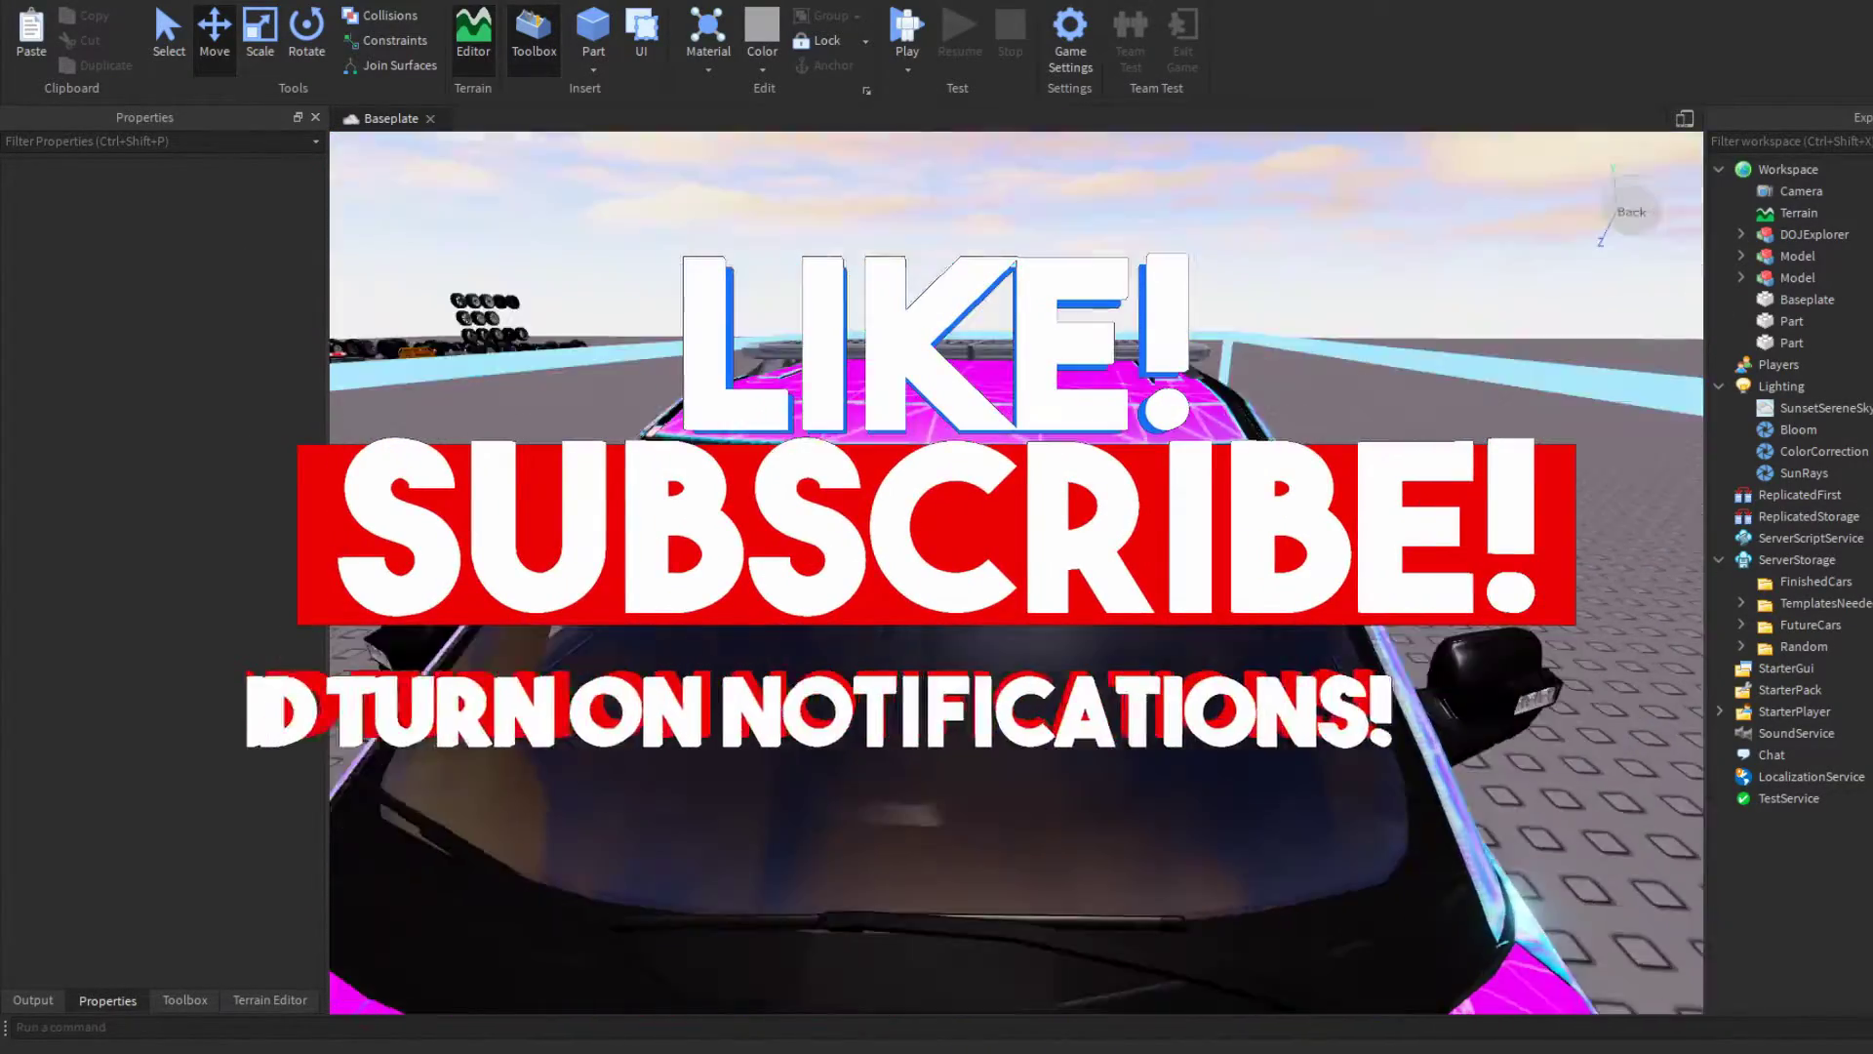
Step: Move the new light bar model into the PolicePackage model within the car's Body and rename it
{"action": "left_click", "coordinate": [1742, 234]}
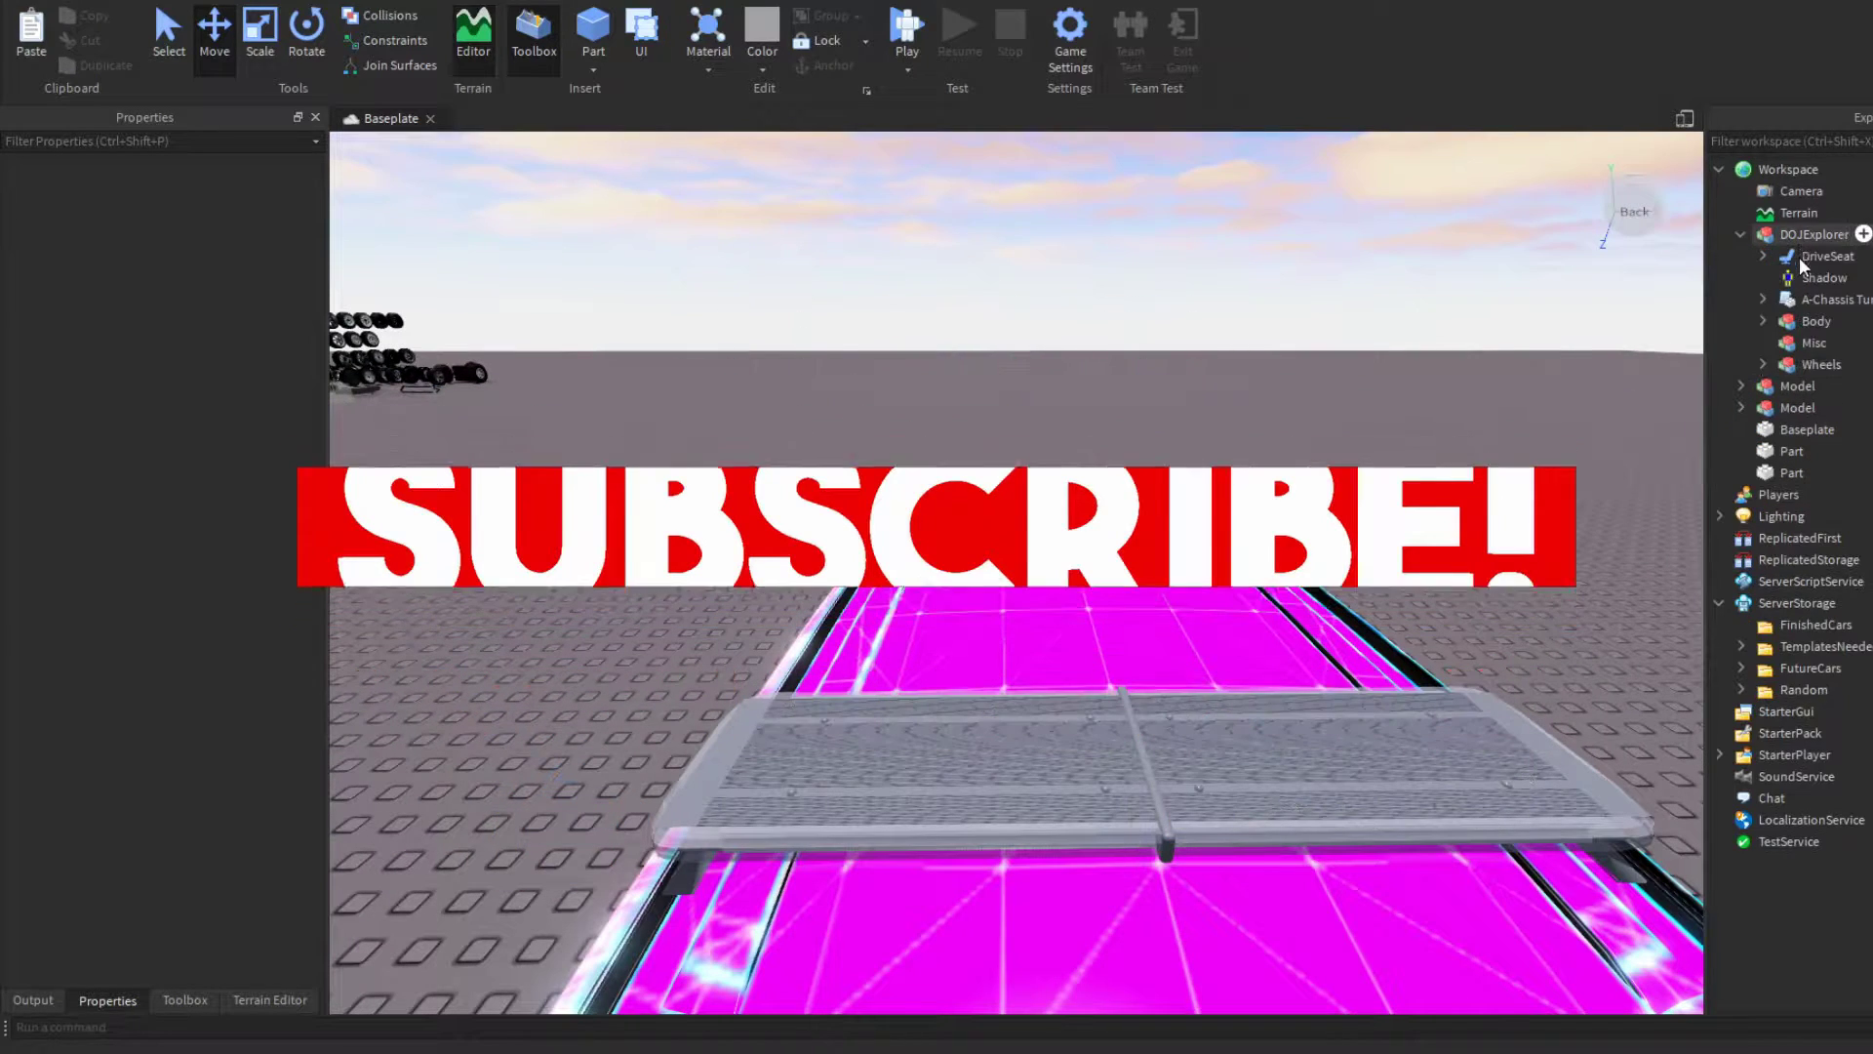
{"action": "left_click", "coordinate": [1847, 321]}
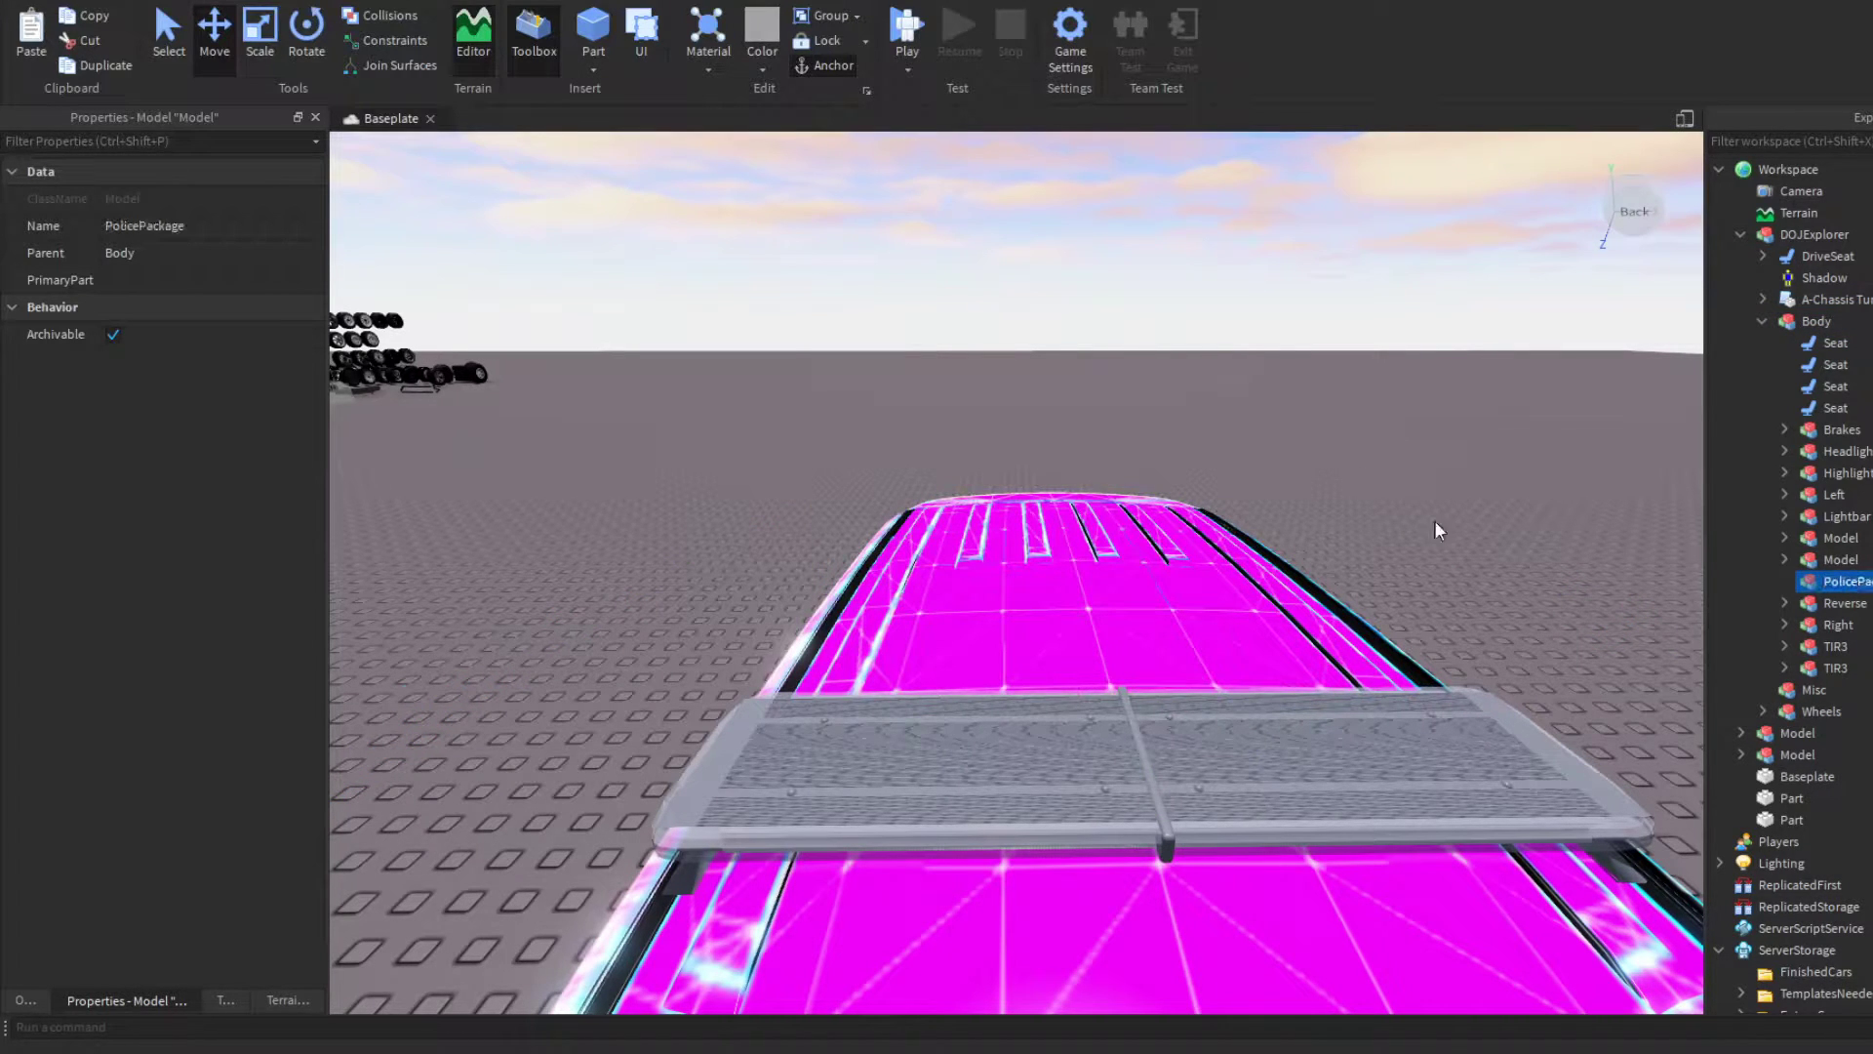
{"action": "left_click_drag", "start_coordinate": [1797, 754], "coordinate": [1849, 583]}
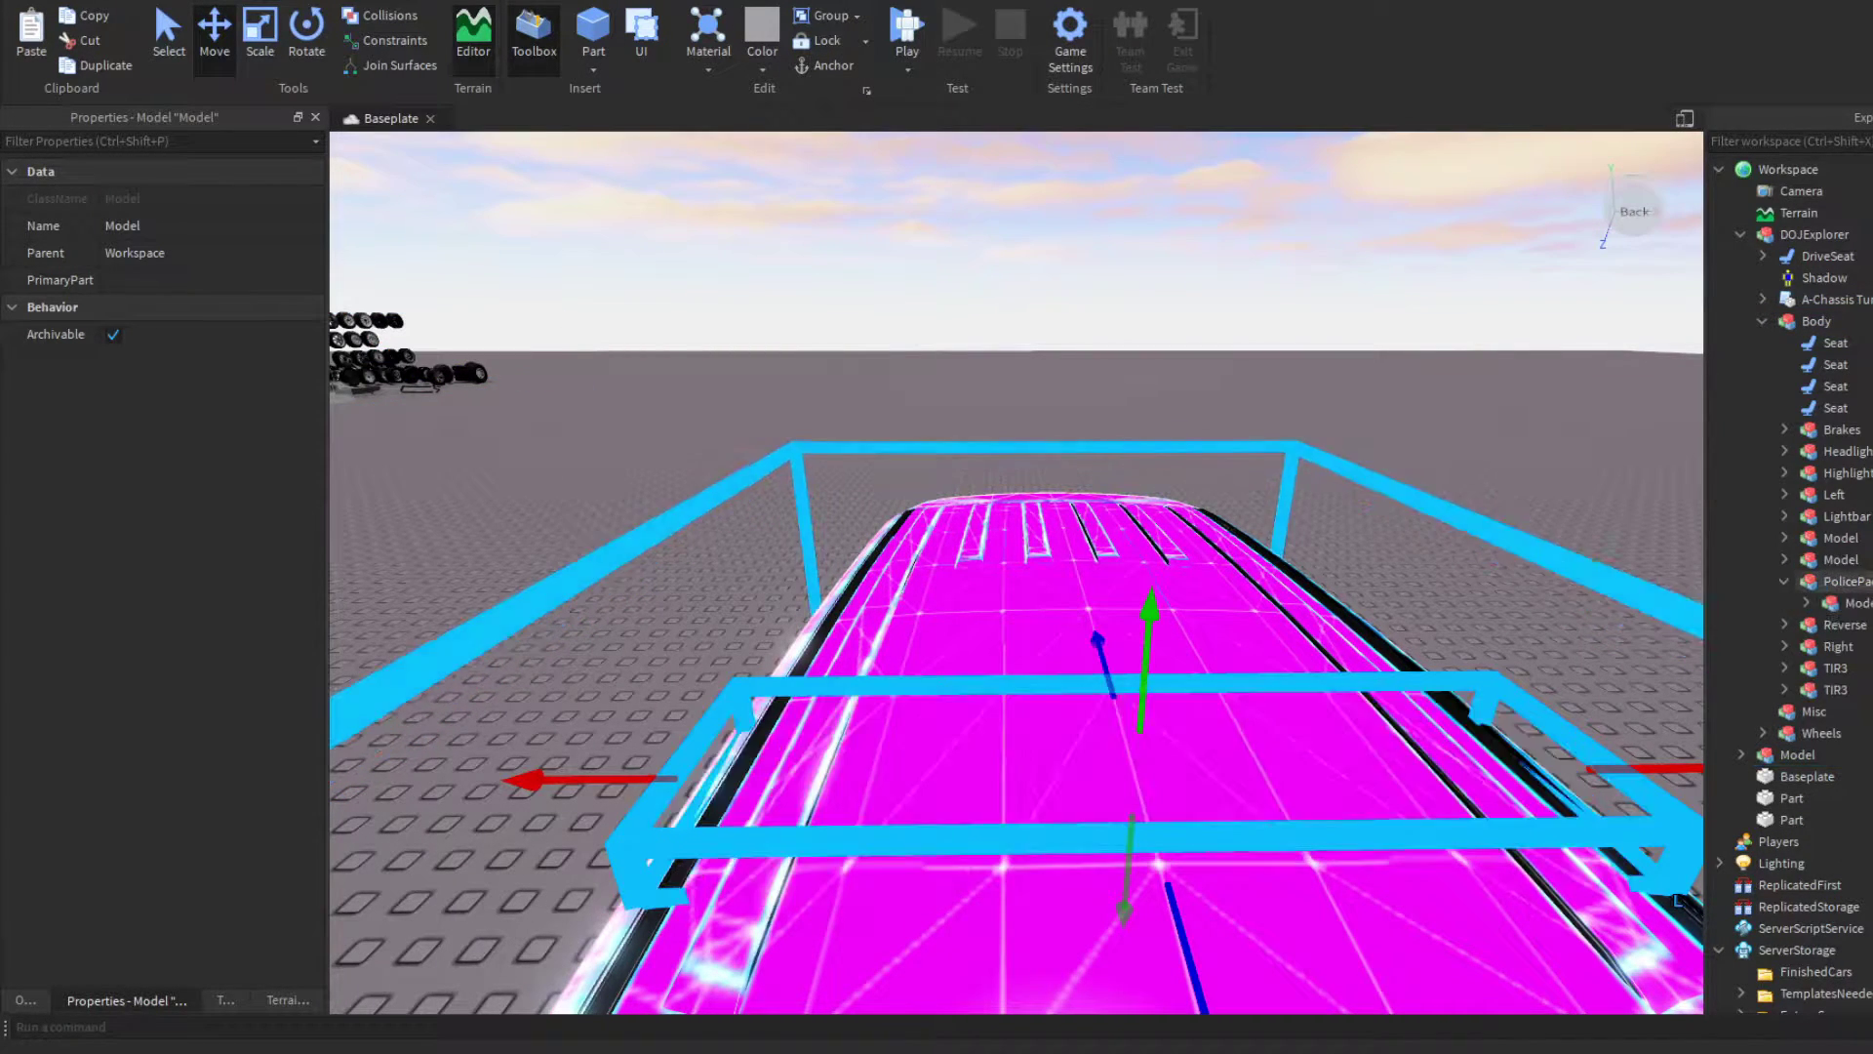
{"action": "key", "text": "Return"}
{"action": "left_click", "coordinate": [1331, 413]}
Step: Inspect the BrakeLightR part in the car's Lightbar model, deleting it and undoing the deletion
{"action": "right_click_drag", "start_coordinate": [1188, 683], "coordinate": [1495, 603]}
{"action": "left_click", "coordinate": [1854, 602]}
{"action": "key", "text": "f"}
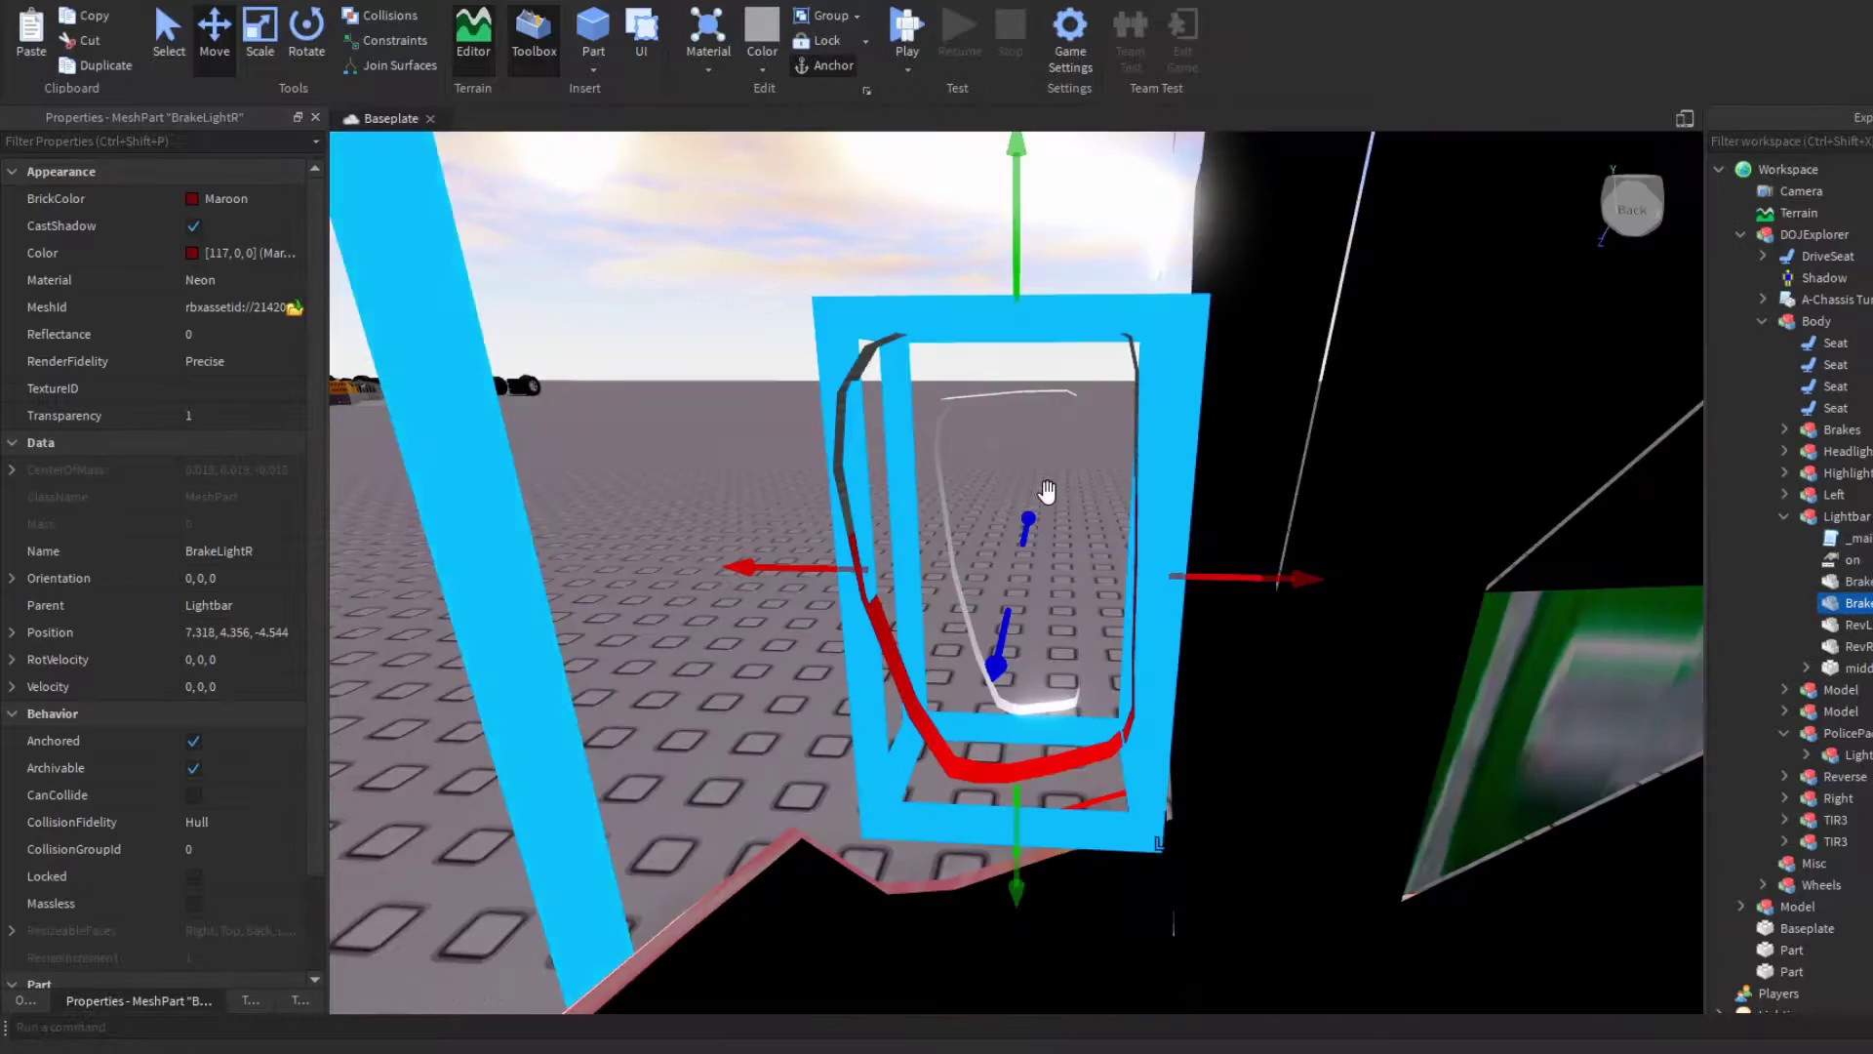
{"action": "scroll", "coordinate": [1046, 491], "scroll_direction": "down", "scroll_amount": 5}
{"action": "right_click_drag", "start_coordinate": [1047, 490], "coordinate": [1251, 532]}
{"action": "scroll", "coordinate": [1339, 546], "scroll_direction": "up", "scroll_amount": 3}
{"action": "key", "text": "Delete"}
{"action": "key", "text": "ctrl+z"}
{"action": "left_click", "coordinate": [1399, 580]}
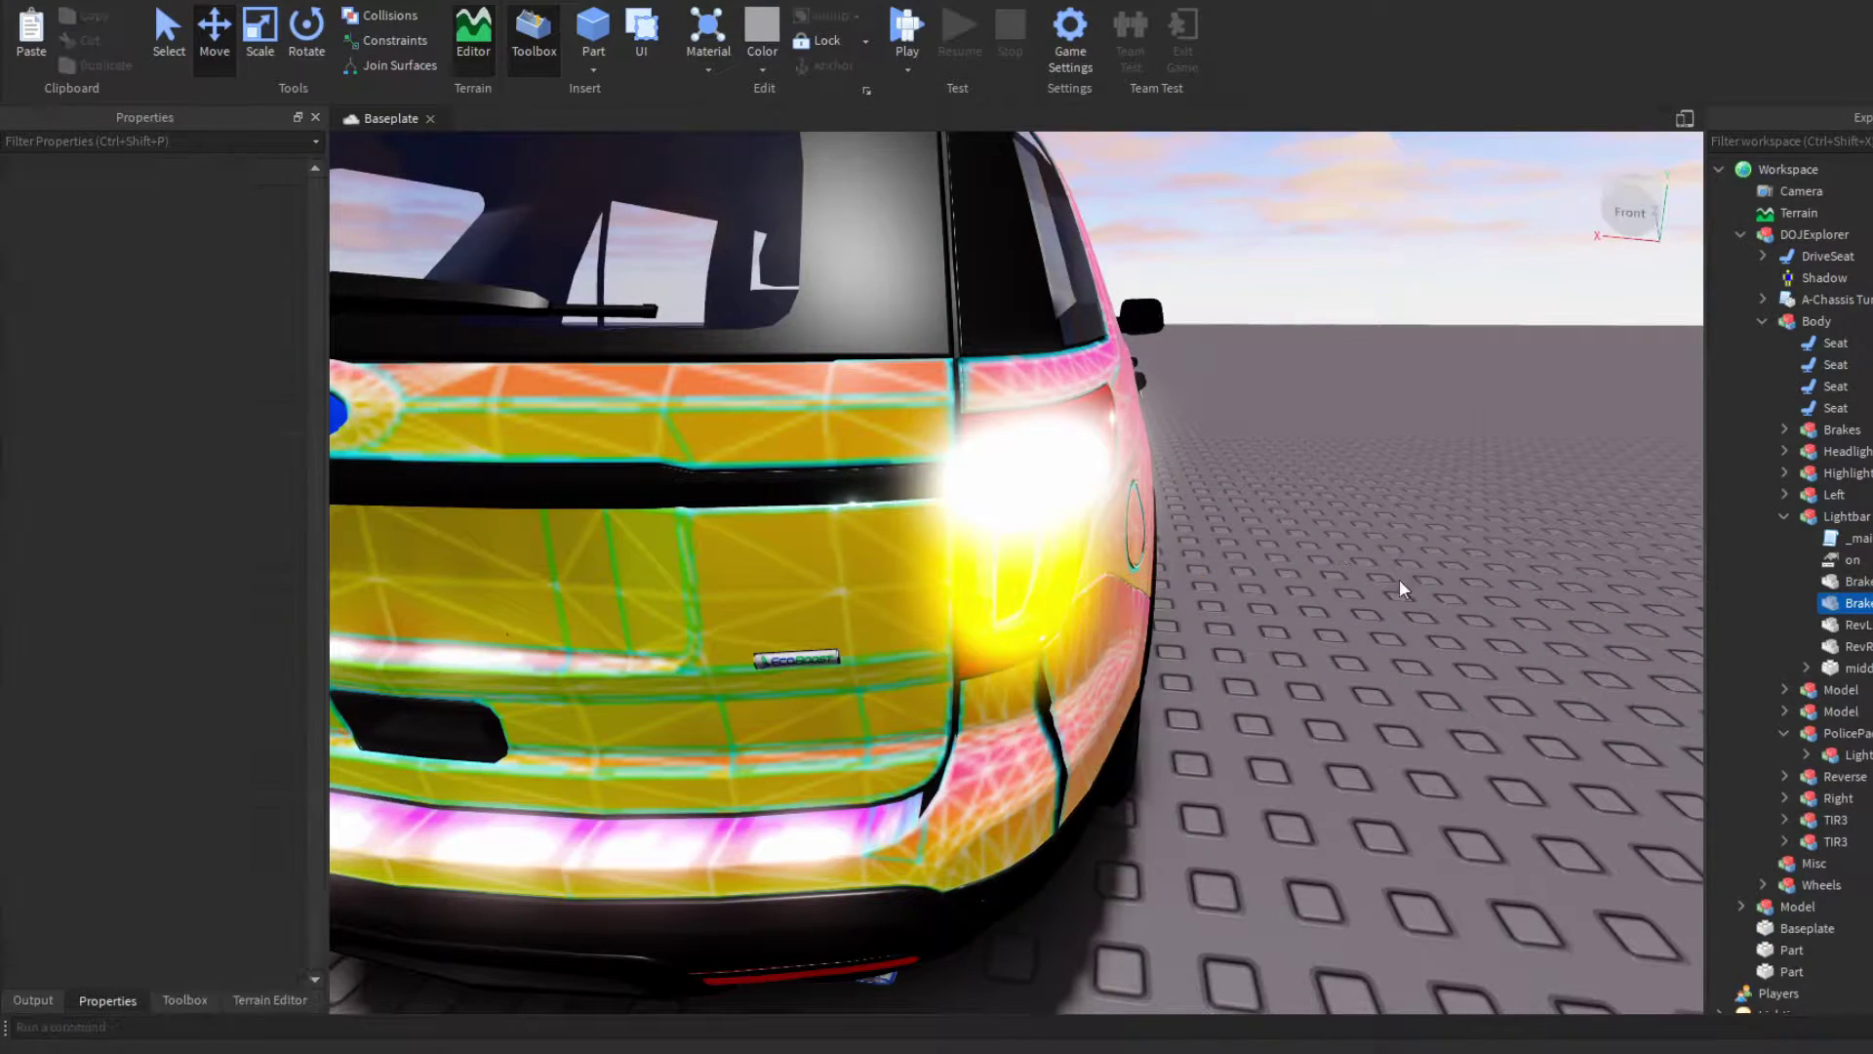
Step: Open the _main script in the Lightbar model for review and delete it
{"action": "scroll", "coordinate": [1400, 588], "scroll_direction": "down", "scroll_amount": 5}
{"action": "double_click", "coordinate": [1830, 537]}
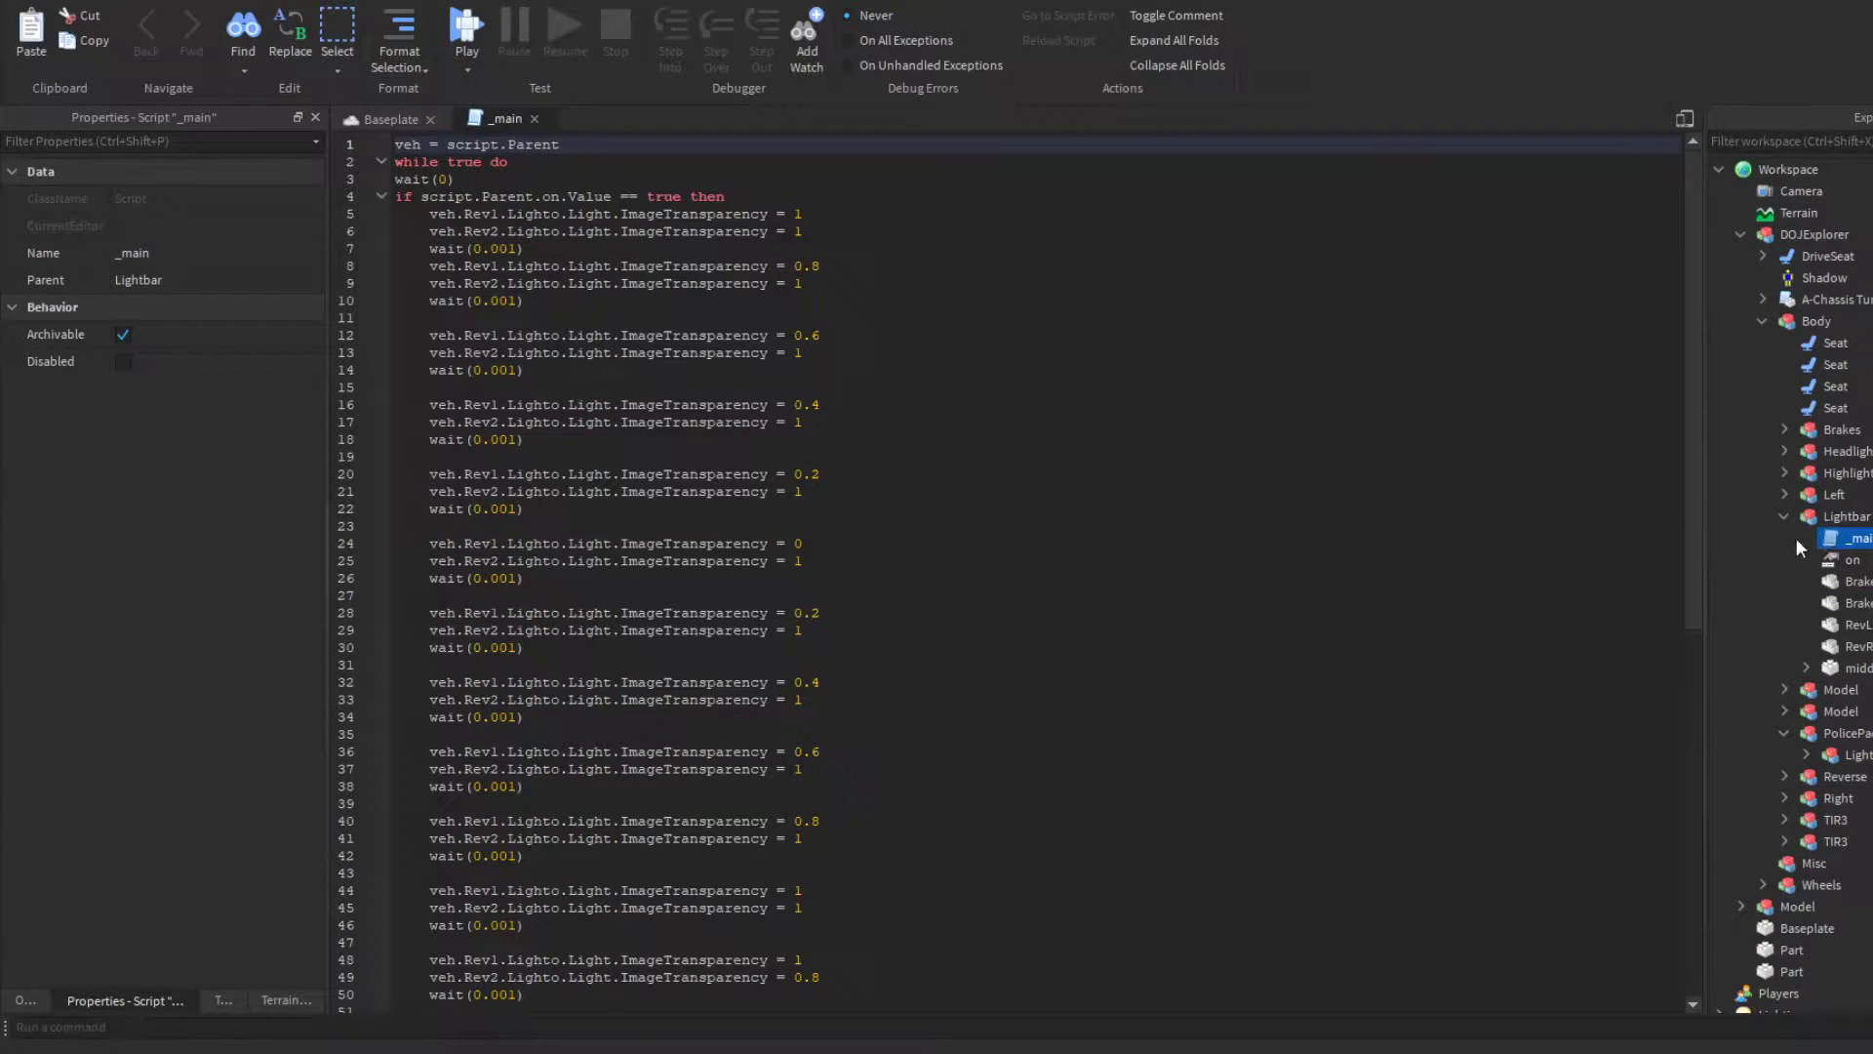
{"action": "left_click", "coordinate": [1828, 538]}
{"action": "key", "text": "Delete"}
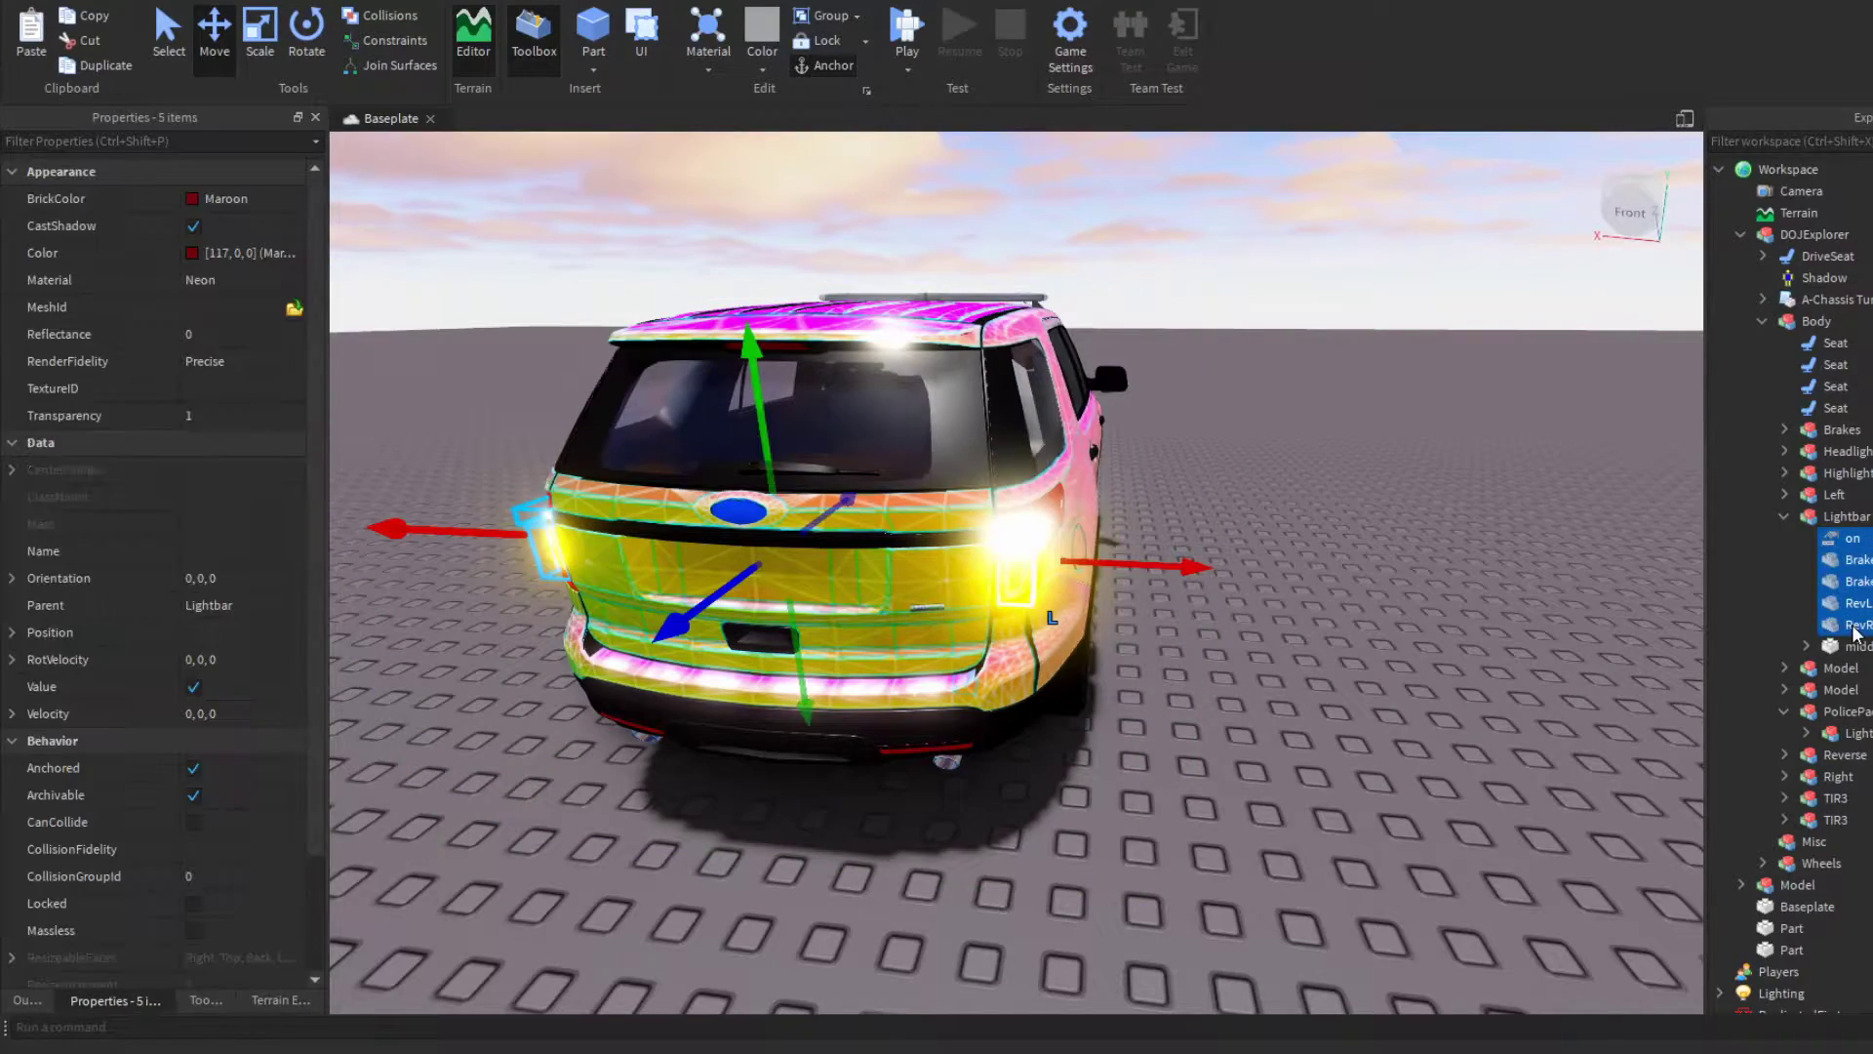
Step: Delete the on value and the brake and reverse light parts from the Lightbar model
{"action": "left_click_drag", "start_coordinate": [1143, 573], "coordinate": [1561, 589]}
{"action": "right_click_drag", "start_coordinate": [1150, 628], "coordinate": [1079, 773]}
{"action": "scroll", "coordinate": [1079, 773], "scroll_direction": "up", "scroll_amount": 3}
{"action": "key", "text": "Delete"}
Step: Add a BoolValue to the Lightbar model and name it on
{"action": "left_click", "coordinate": [1872, 516]}
{"action": "type", "text": "boo"}
{"action": "key", "text": "Return"}
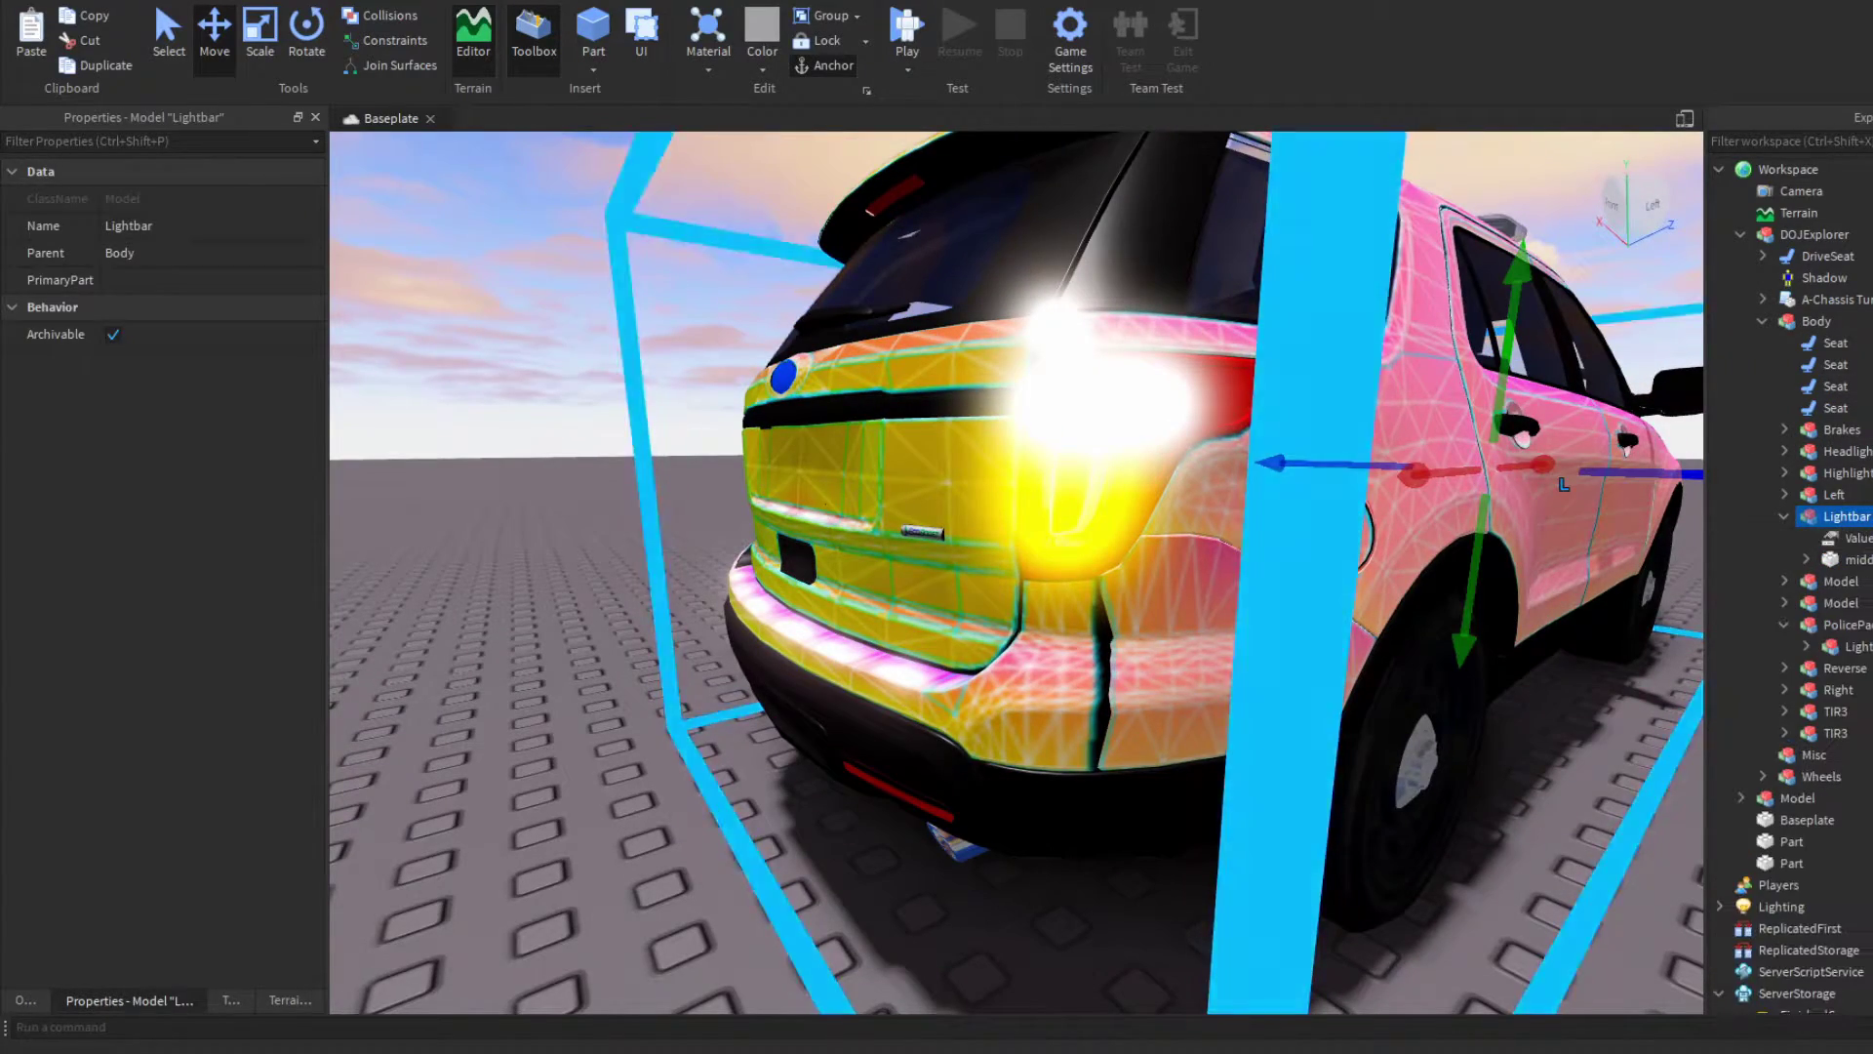
{"action": "double_click", "coordinate": [1843, 545]}
{"action": "type", "text": "on"}
{"action": "key", "text": "Return"}
{"action": "left_click", "coordinate": [1201, 675]}
{"action": "right_click_drag", "start_coordinate": [1201, 675], "coordinate": [1200, 675]}
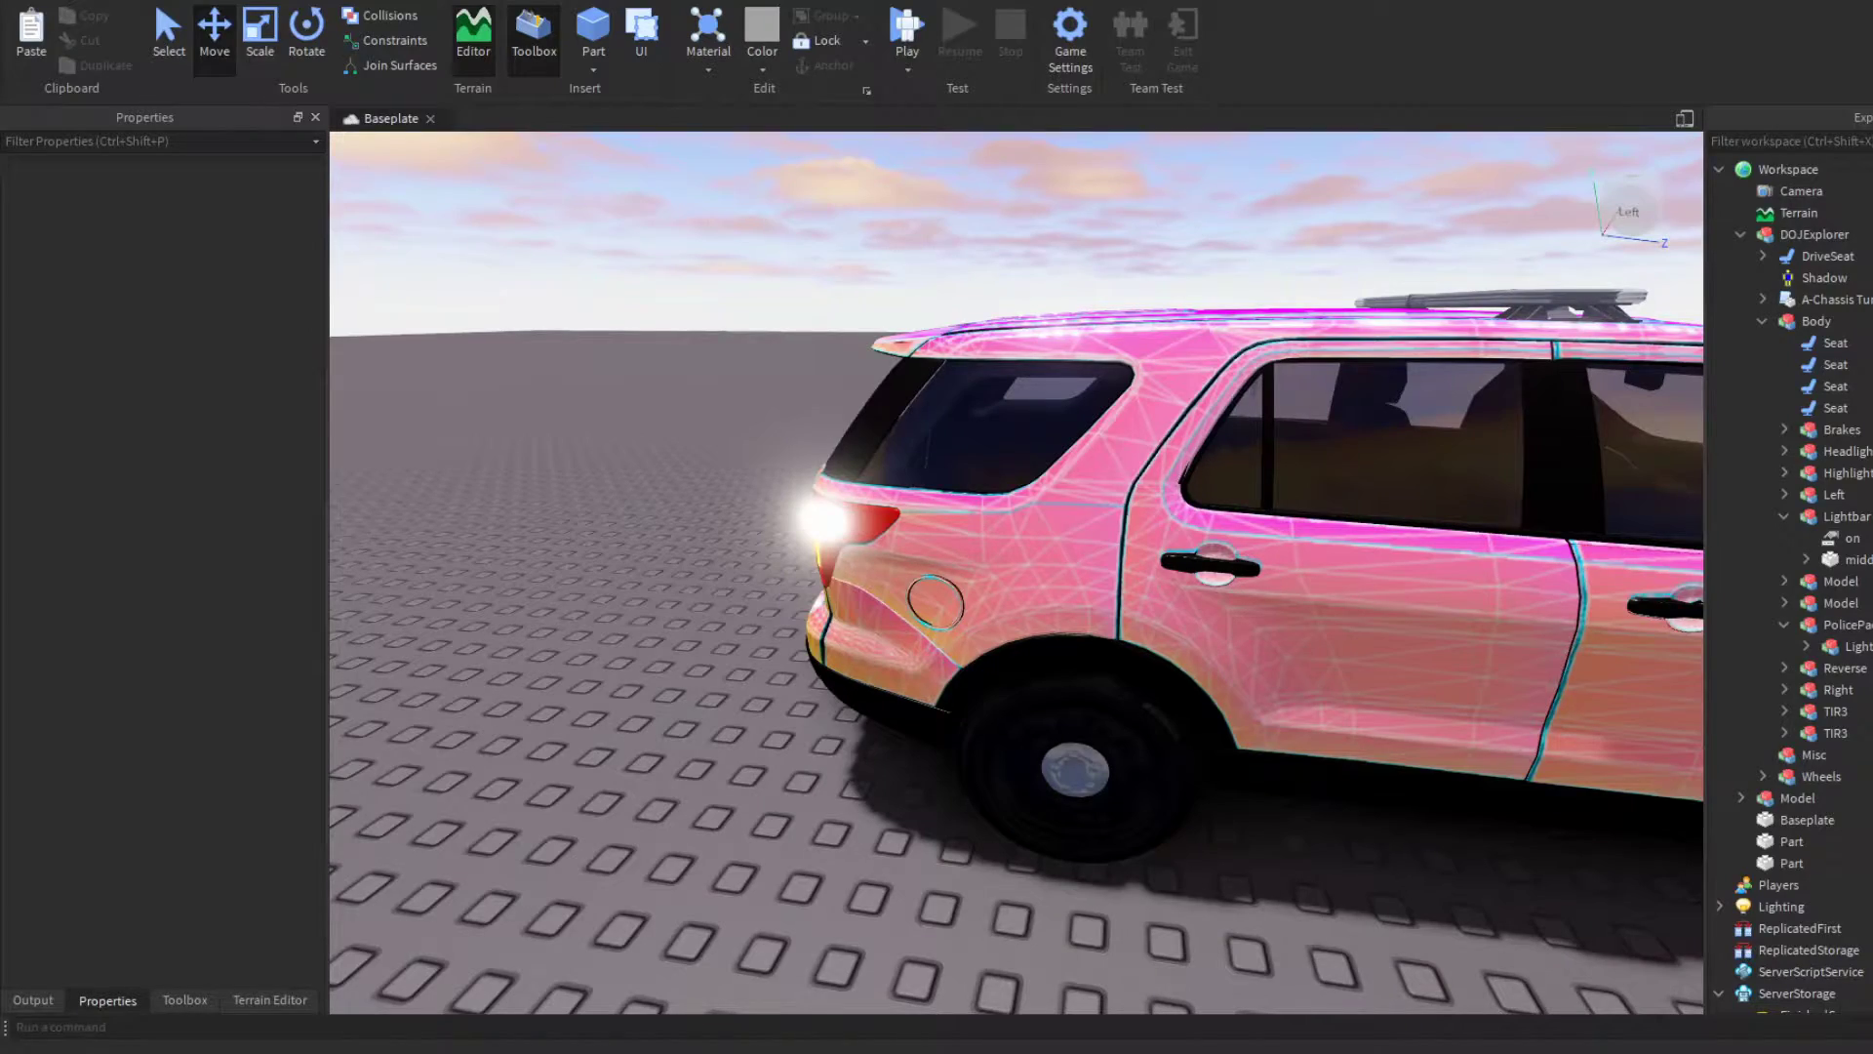
Step: Select the red and blue neon parts together and move them beside the car
{"action": "right_click_drag", "start_coordinate": [658, 545], "coordinate": [673, 540]}
{"action": "key", "text": "w"}
{"action": "left_click_drag", "start_coordinate": [1384, 328], "coordinate": [1218, 449]}
{"action": "key", "text": "ctrl+1"}
{"action": "left_click_drag", "start_coordinate": [1303, 359], "coordinate": [1225, 446]}
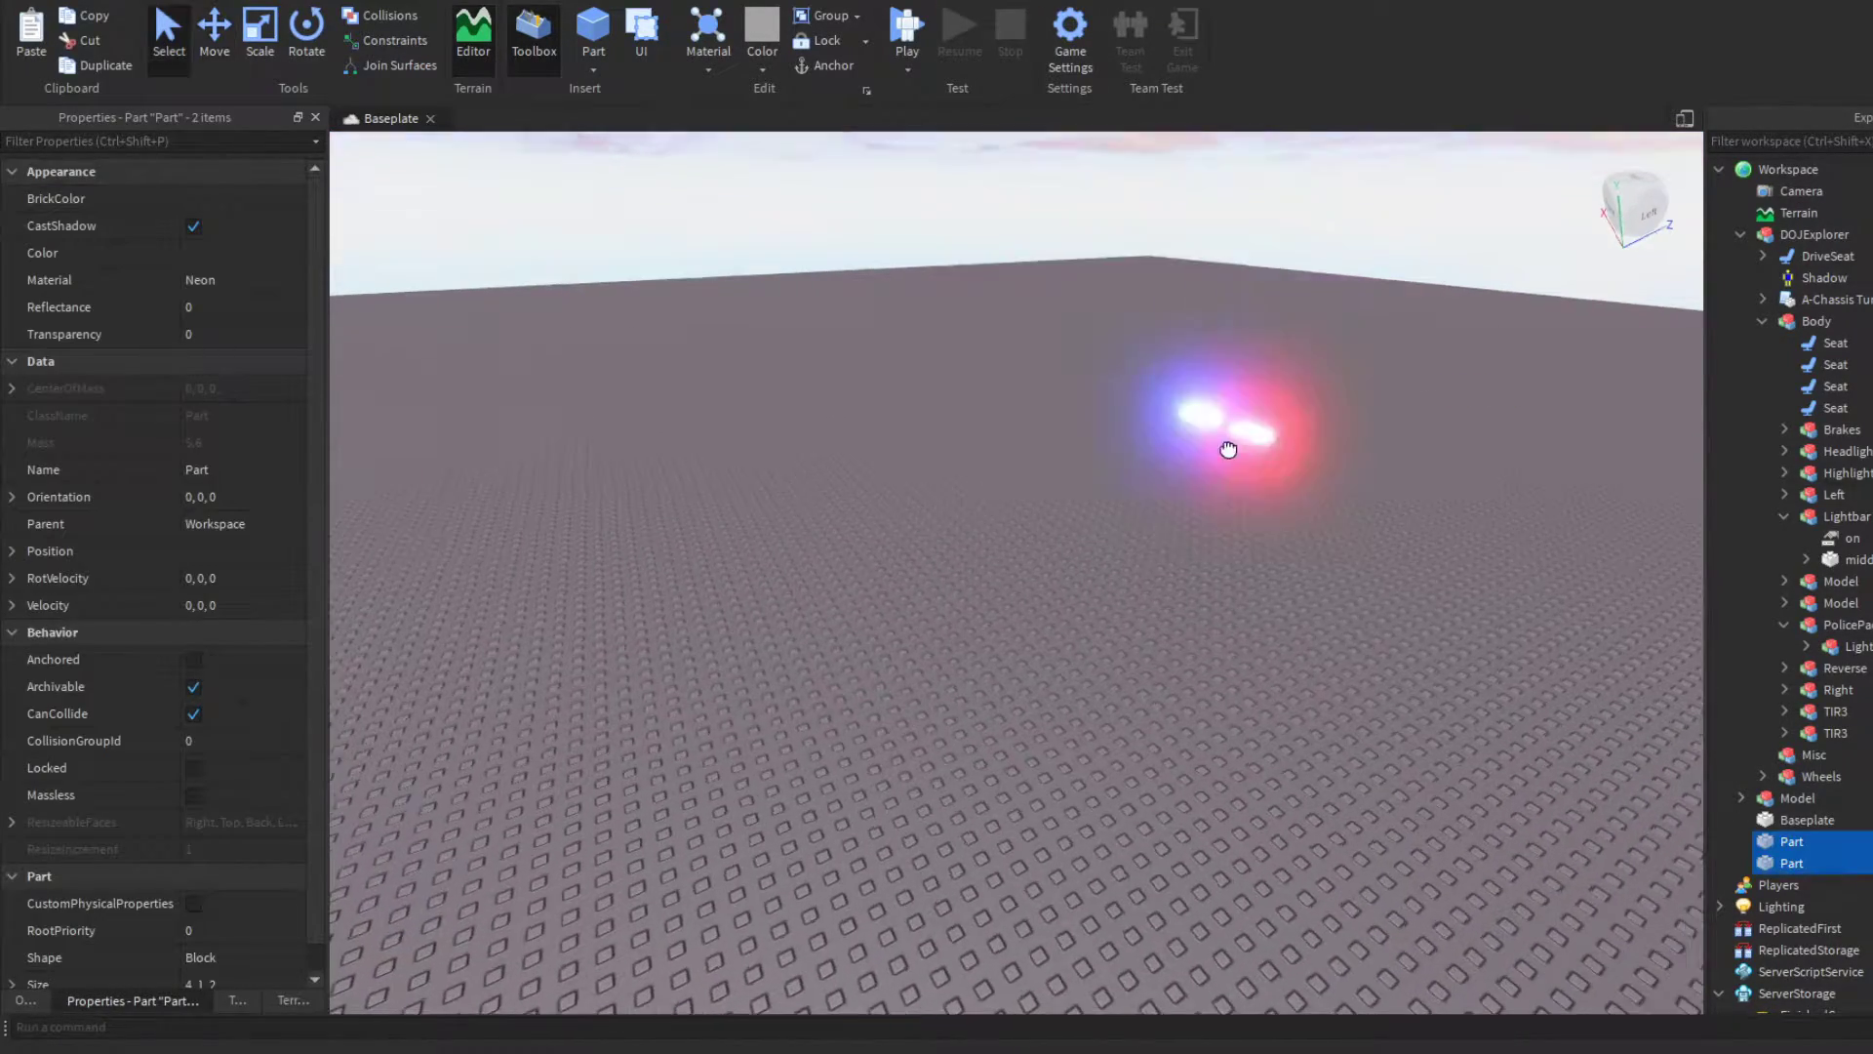
{"action": "right_click_drag", "start_coordinate": [1225, 445], "coordinate": [1225, 446]}
{"action": "left_click_drag", "start_coordinate": [1226, 446], "coordinate": [1539, 435]}
{"action": "right_click_drag", "start_coordinate": [1539, 436], "coordinate": [1538, 435]}
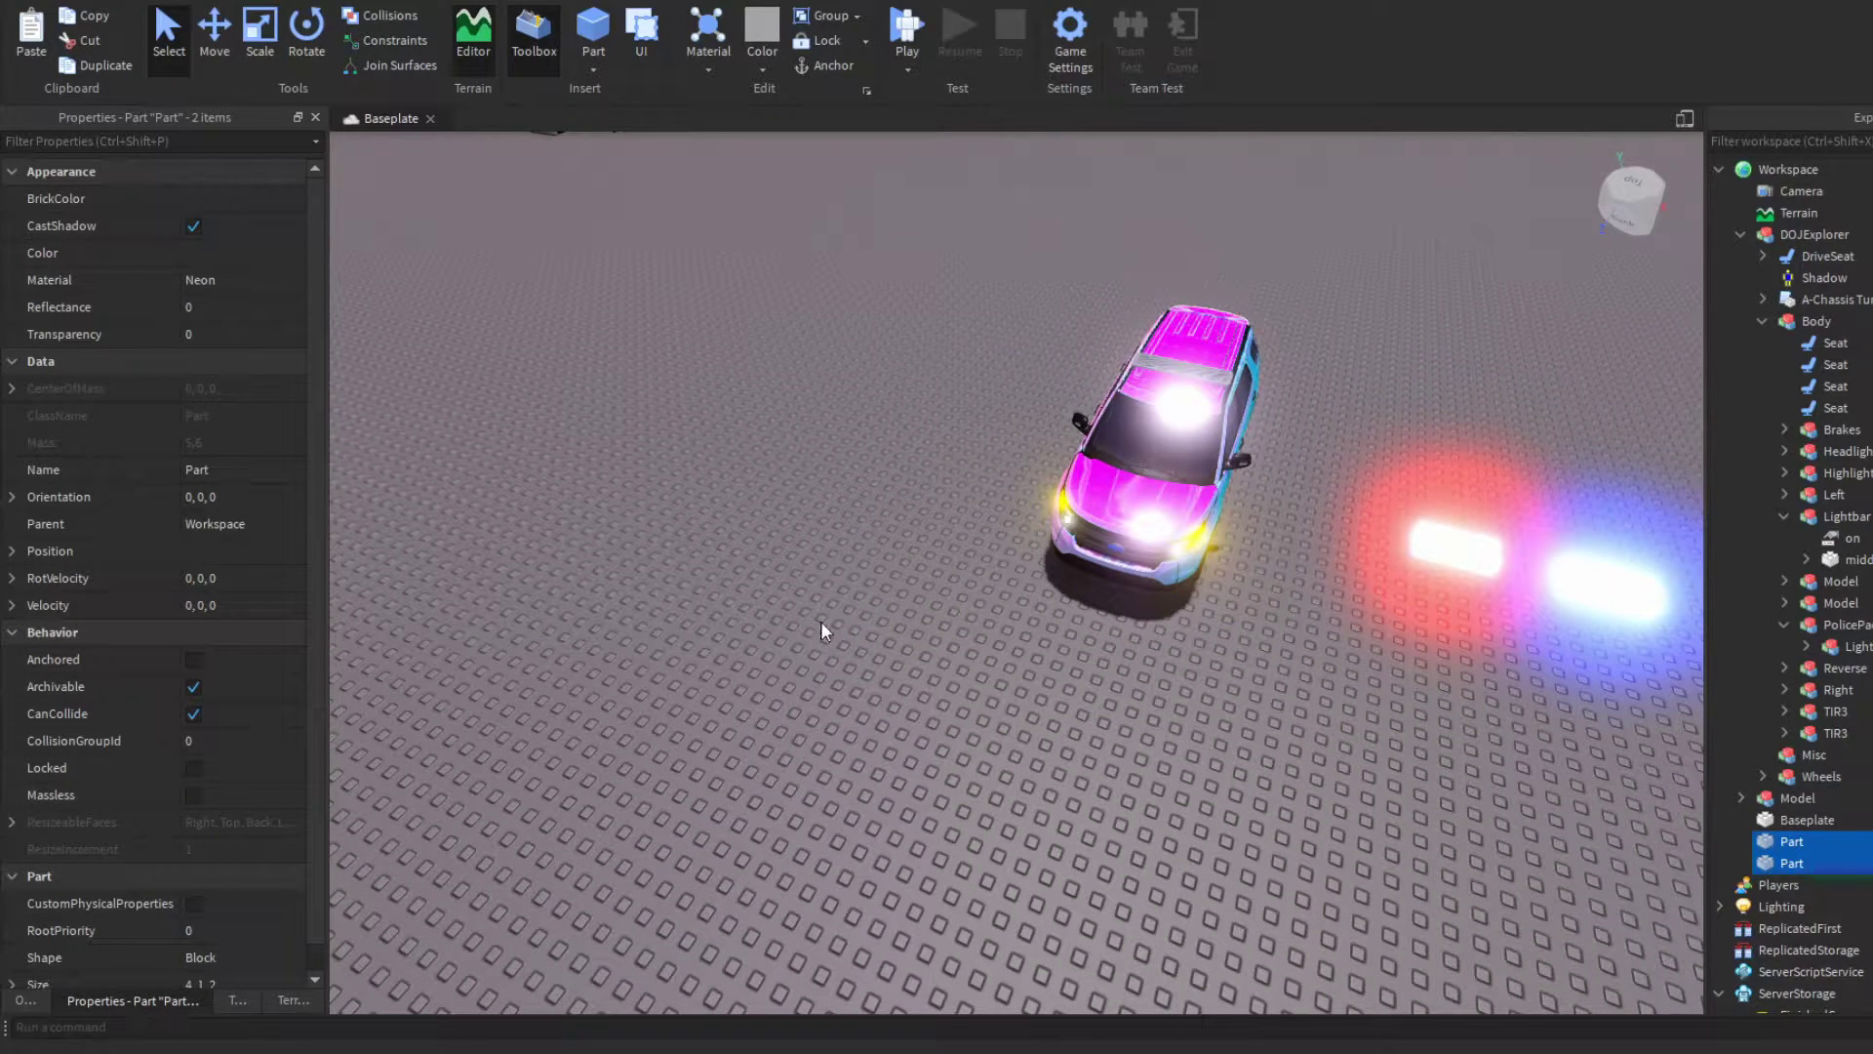
{"action": "right_click_drag", "start_coordinate": [913, 713], "coordinate": [911, 713]}
{"action": "key", "text": "w"}
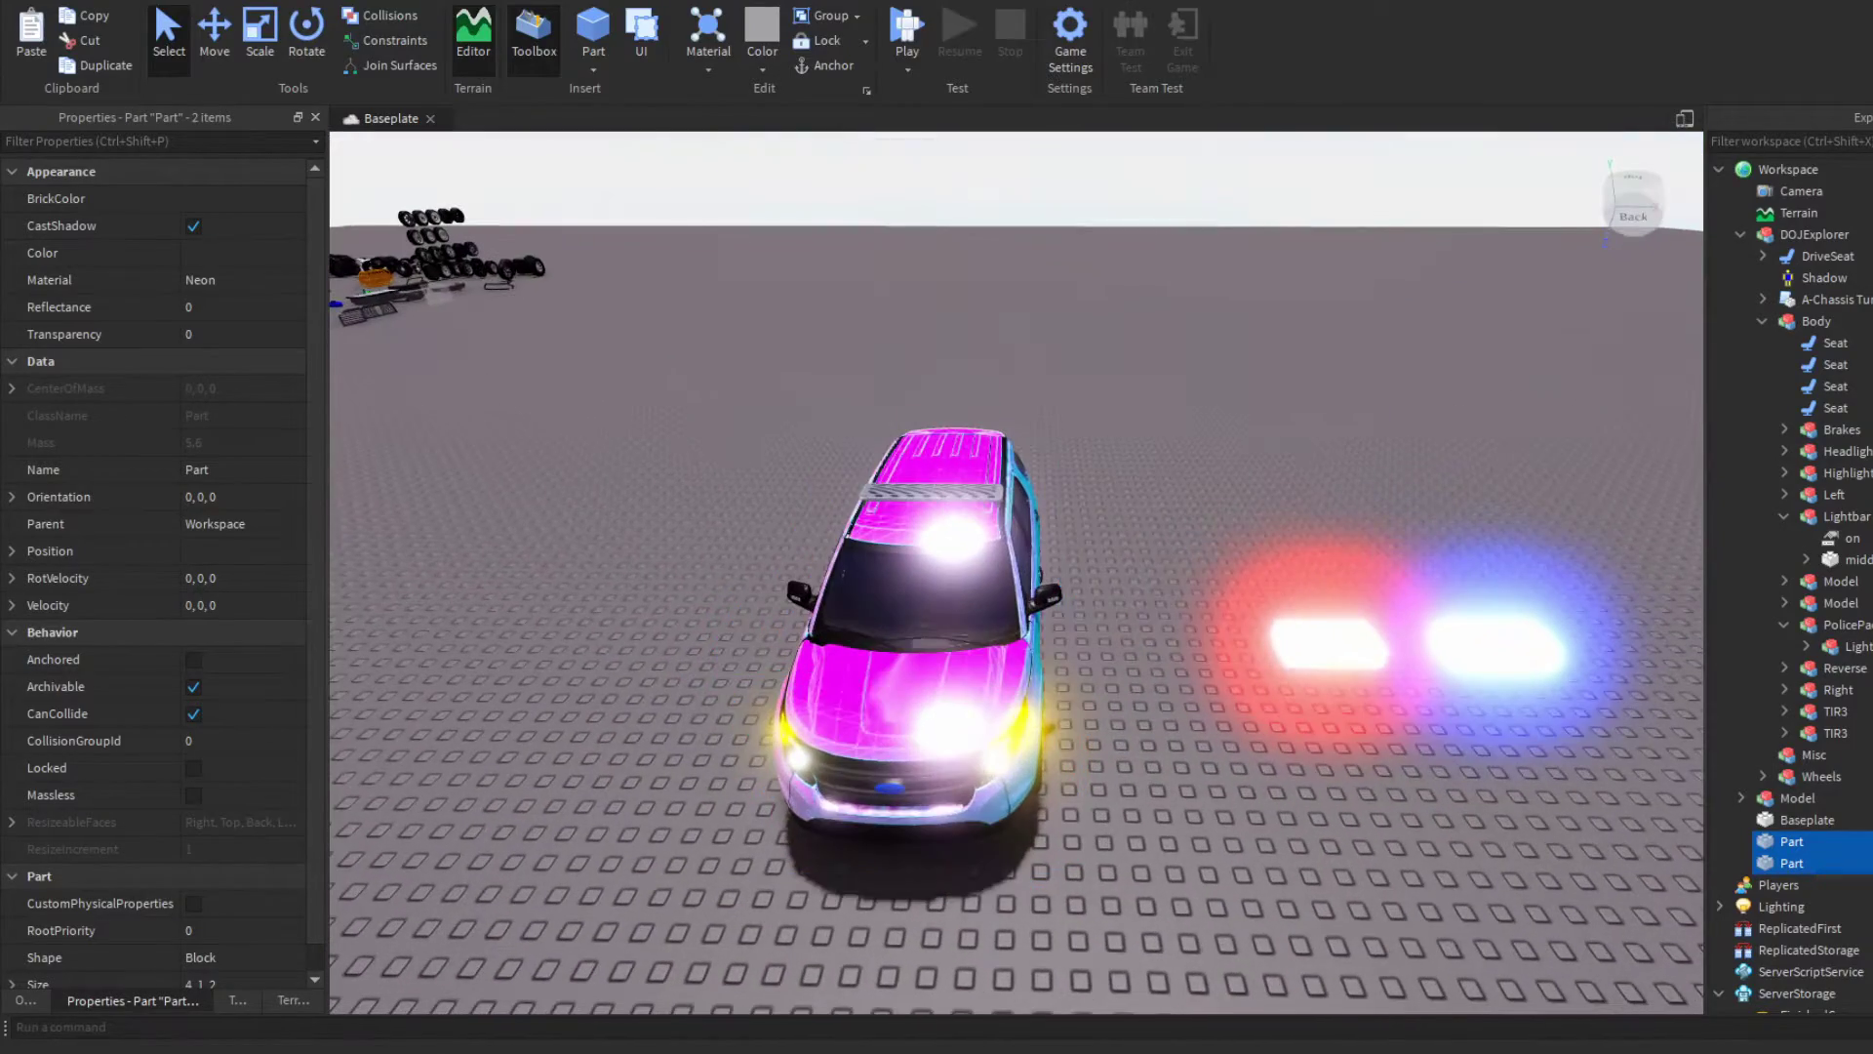
{"action": "key", "text": "w"}
{"action": "right_click_drag", "start_coordinate": [944, 649], "coordinate": [945, 648]}
Step: Duplicate the red neon part and set the copy's color to orange (255, 170, 0)
{"action": "left_click", "coordinate": [1065, 771]}
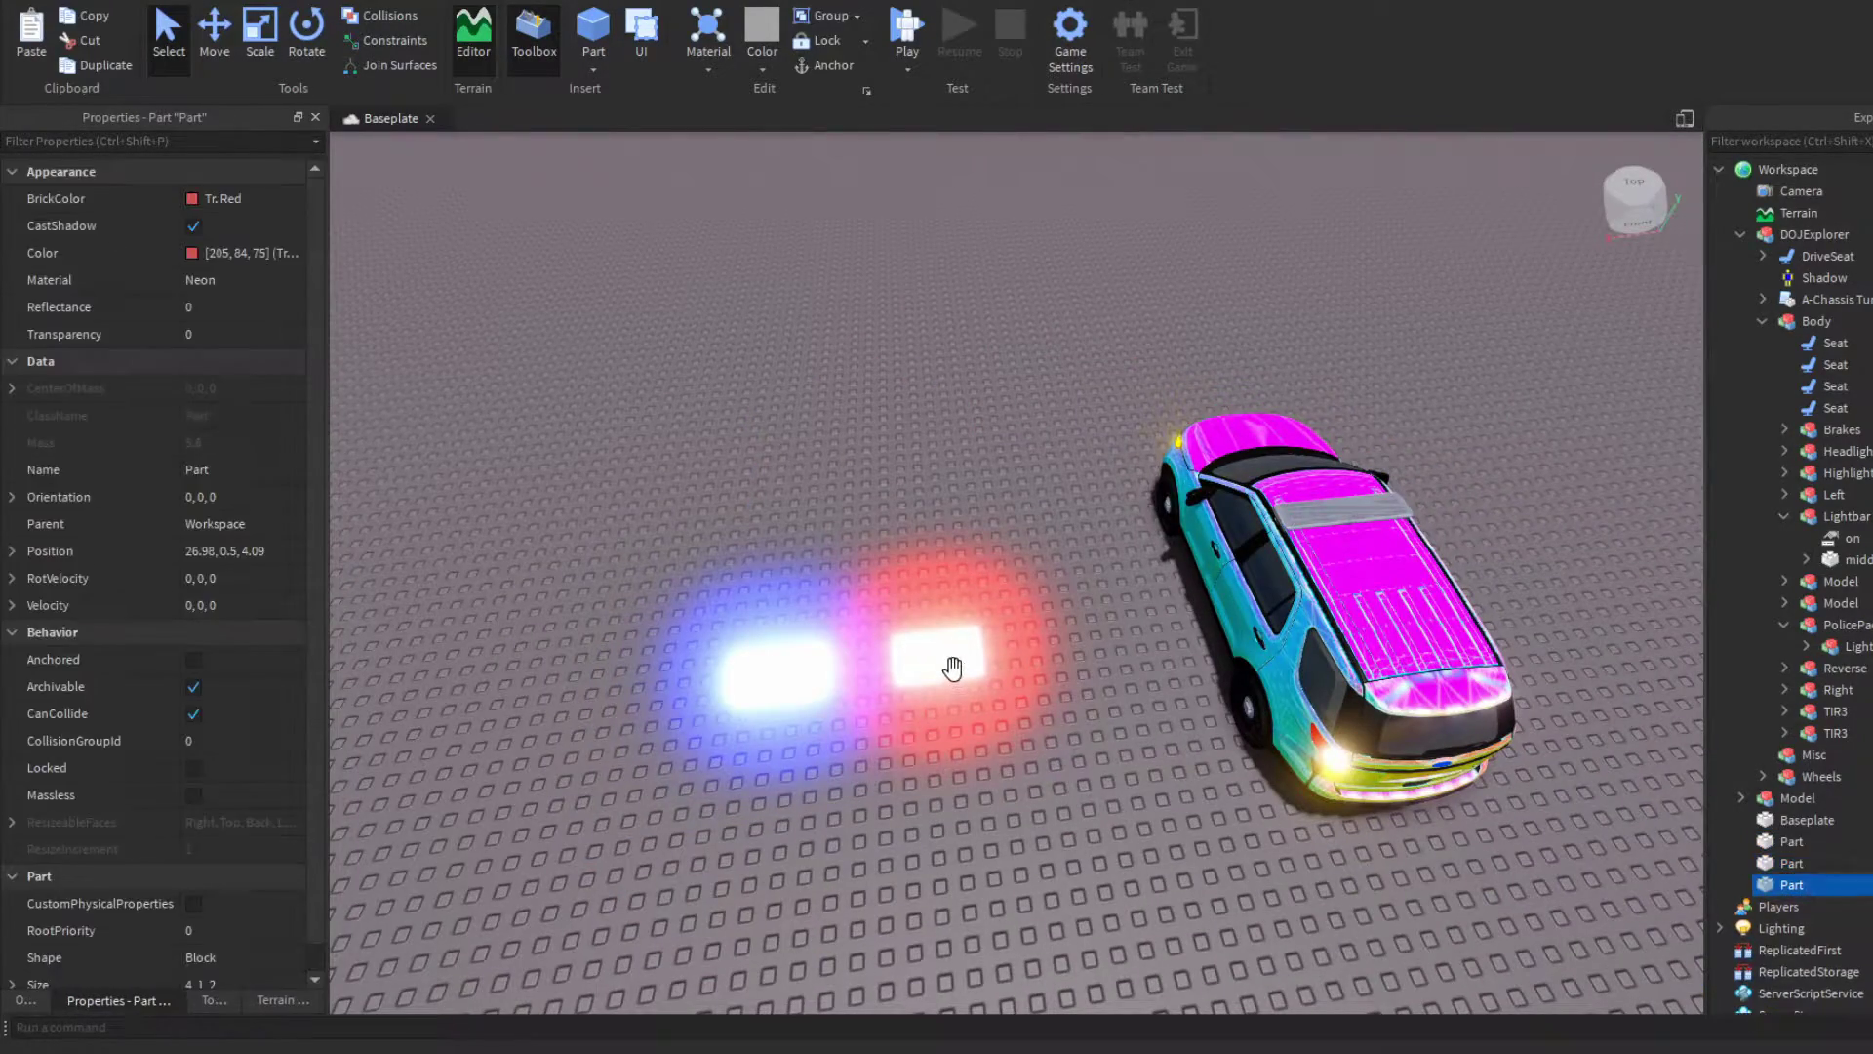
{"action": "key", "text": "ctrl+v"}
{"action": "key", "text": "f"}
{"action": "left_click", "coordinate": [192, 252]}
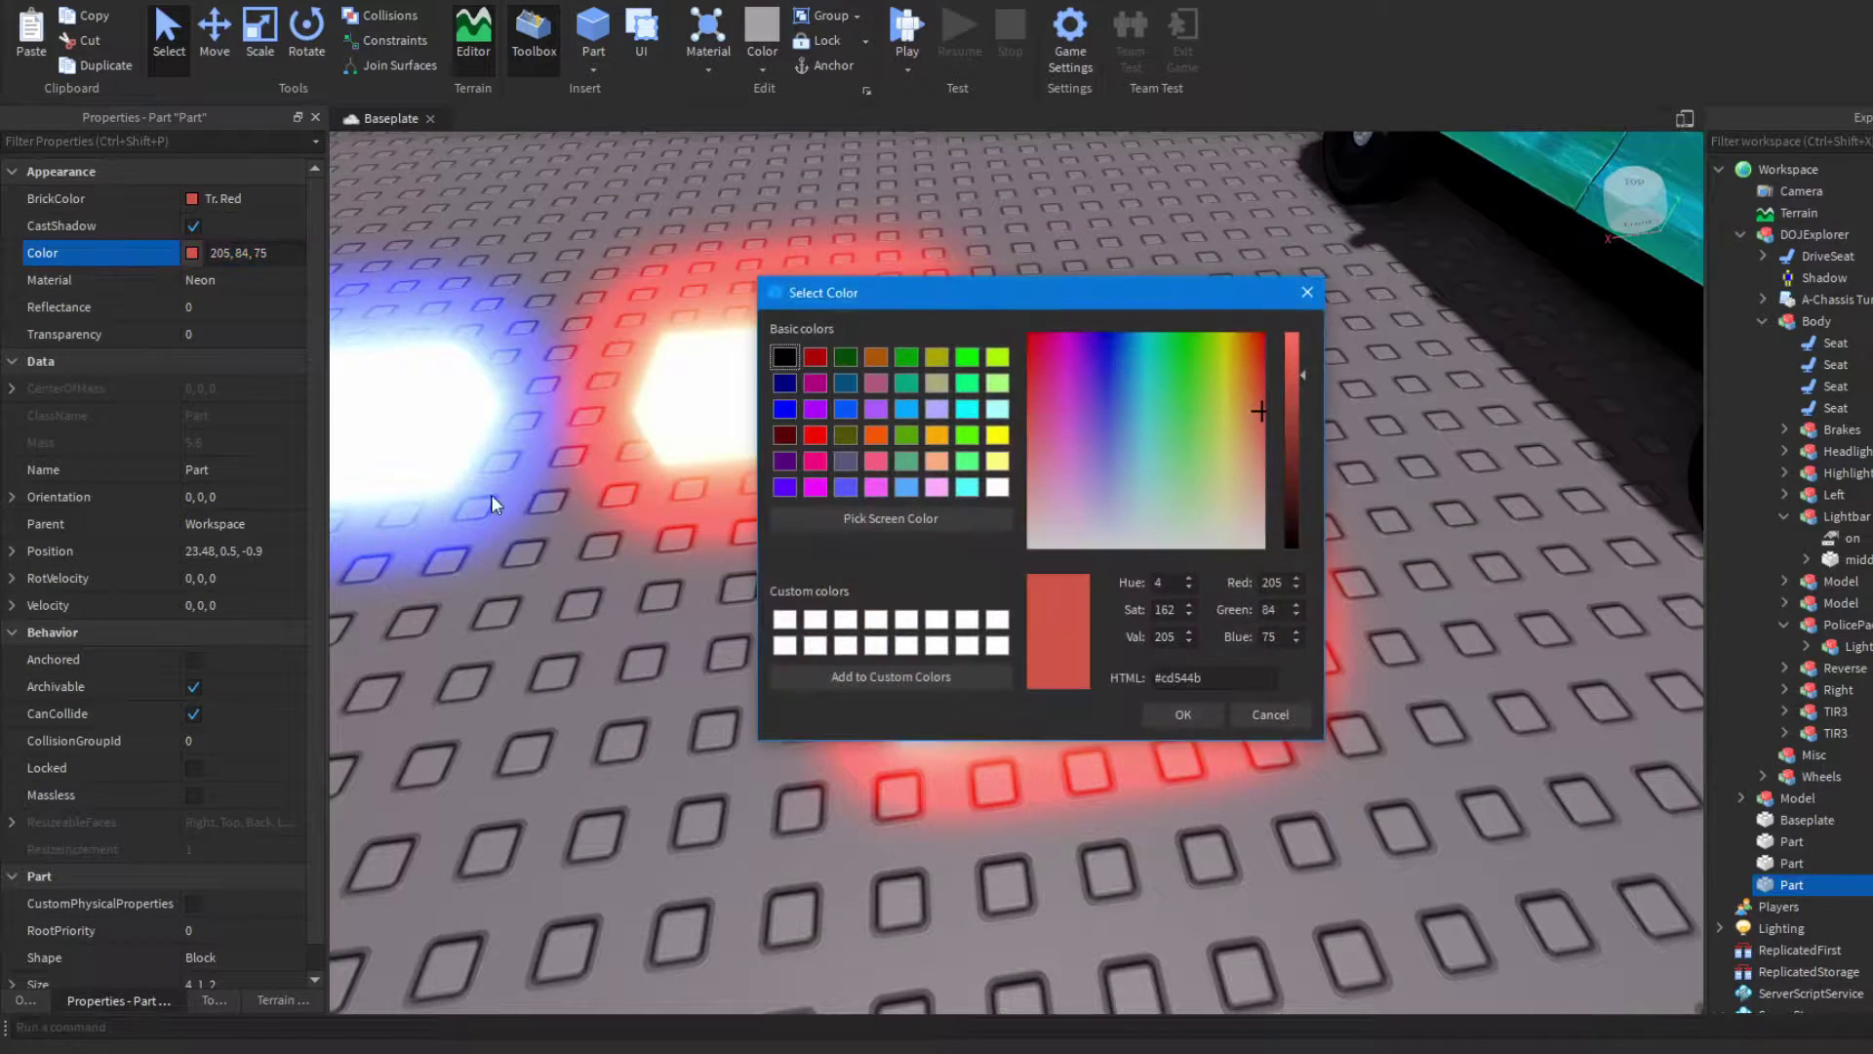
{"action": "left_click", "coordinate": [938, 429]}
{"action": "left_click", "coordinate": [882, 429]}
{"action": "left_click", "coordinate": [931, 432]}
{"action": "left_click", "coordinate": [1183, 714]}
Step: Place a copy of the orange part on the car's roof and set its material to Fabric
{"action": "left_click_drag", "start_coordinate": [1078, 712], "coordinate": [1219, 571]}
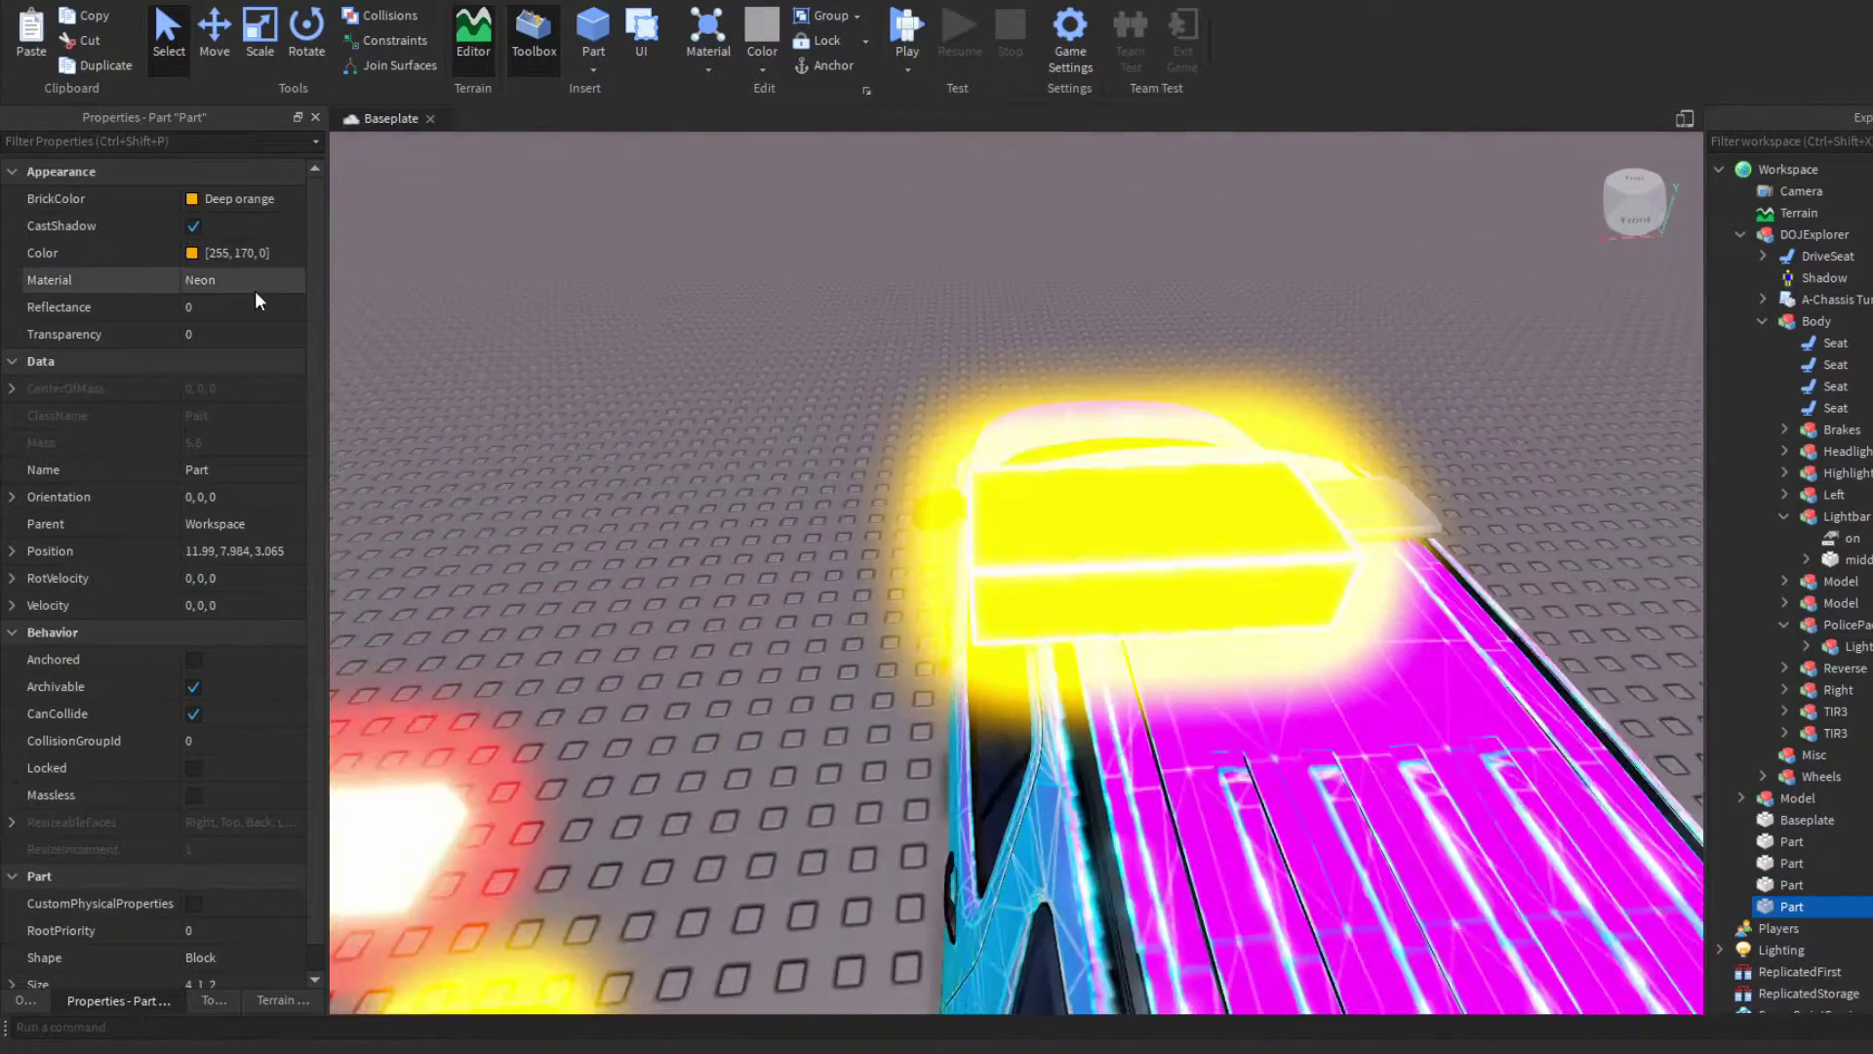
{"action": "left_click", "coordinate": [239, 320]}
{"action": "left_click", "coordinate": [198, 285]}
{"action": "left_click", "coordinate": [240, 302]}
{"action": "right_click_drag", "start_coordinate": [1039, 527], "coordinate": [1068, 469]}
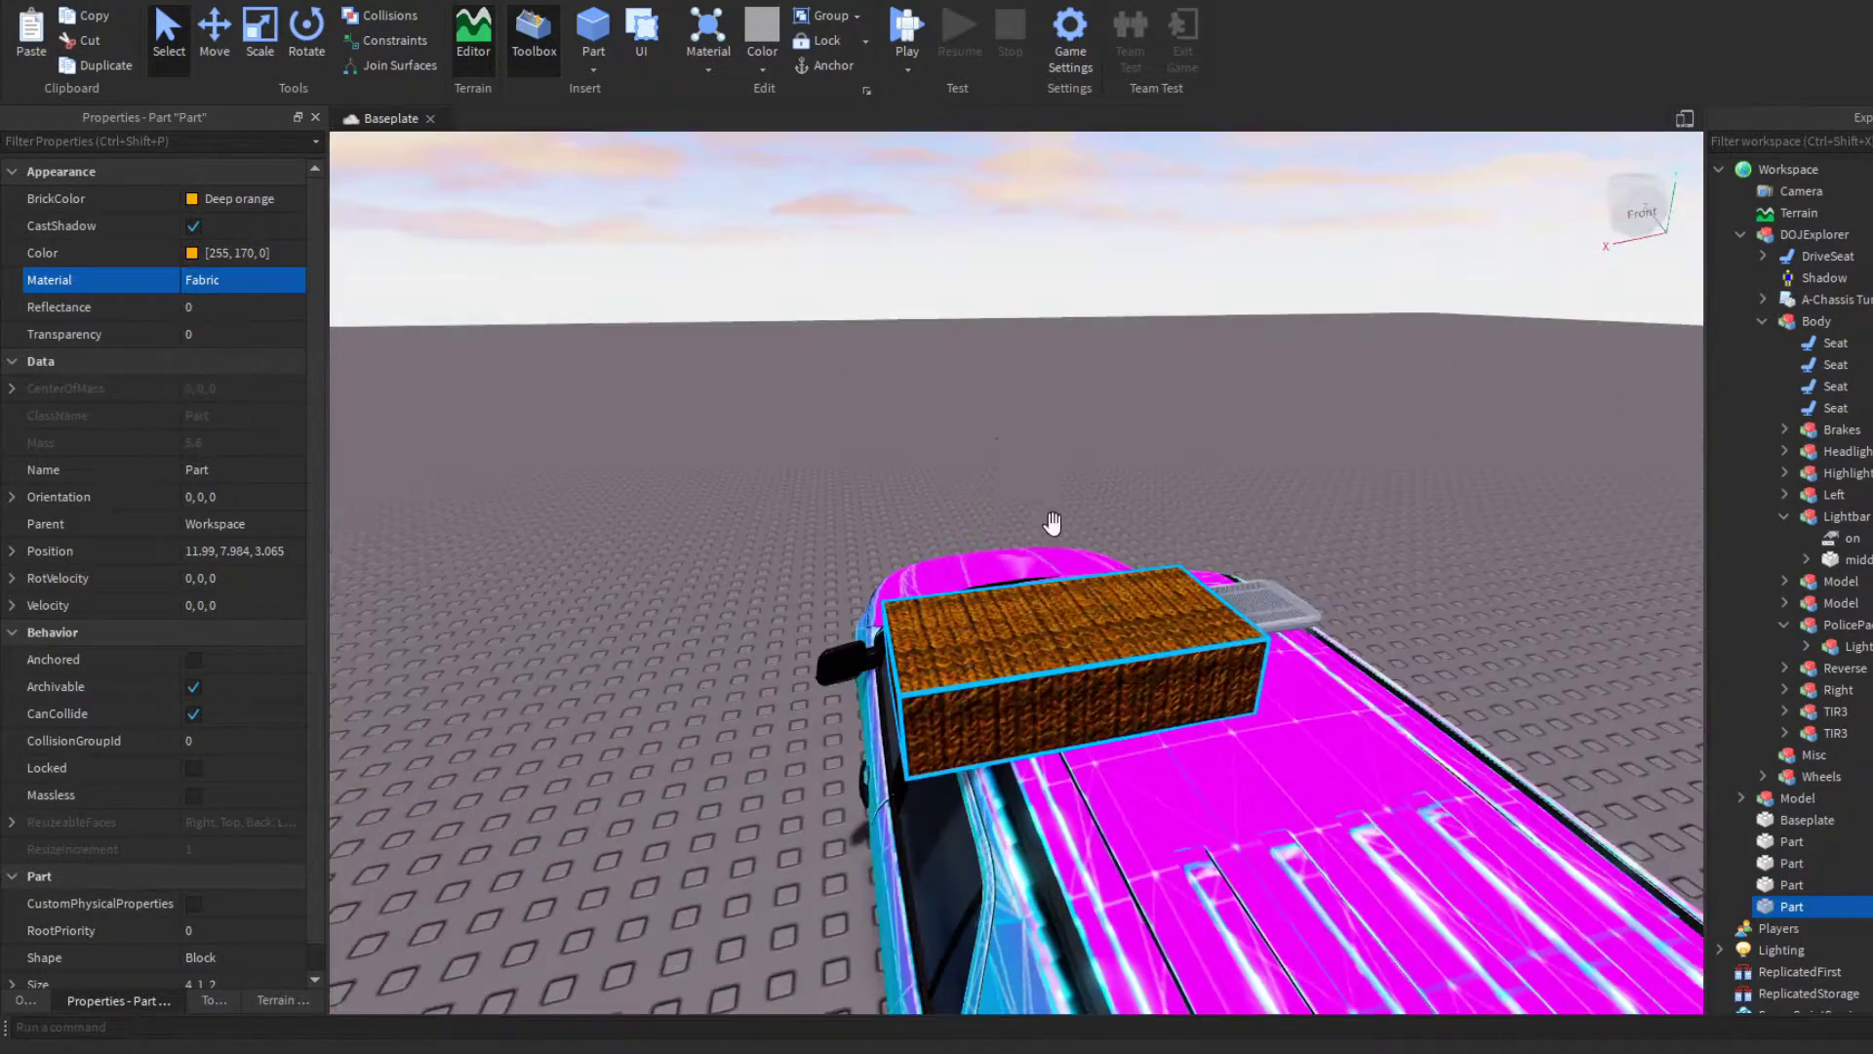
Step: Shrink the orange roof part and lower it onto the car's roof behind the light bar
{"action": "key", "text": "ctrl+3"}
{"action": "left_click_drag", "start_coordinate": [1068, 546], "coordinate": [1067, 622]}
{"action": "left_click_drag", "start_coordinate": [1244, 626], "coordinate": [1240, 626]}
{"action": "left_click_drag", "start_coordinate": [1115, 734], "coordinate": [1089, 691], "text": "ctrl"}
{"action": "key", "text": "ctrl+2"}
{"action": "left_click_drag", "start_coordinate": [1059, 595], "coordinate": [1050, 616]}
{"action": "right_click_drag", "start_coordinate": [1050, 616], "coordinate": [1050, 683]}
Step: Resize the orange part to 2.5 × 0.14 × 0.7 and position it behind one half of the light bar
{"action": "scroll", "coordinate": [1050, 616], "scroll_direction": "up", "scroll_amount": 3}
{"action": "left_click_drag", "start_coordinate": [862, 397], "coordinate": [938, 417]}
{"action": "right_click_drag", "start_coordinate": [938, 417], "coordinate": [976, 435]}
{"action": "key", "text": "ctrl+3"}
{"action": "left_click_drag", "start_coordinate": [1214, 410], "coordinate": [1174, 414]}
{"action": "key", "text": "ctrl+2"}
{"action": "left_click_drag", "start_coordinate": [747, 359], "coordinate": [761, 392]}
{"action": "right_click_drag", "start_coordinate": [761, 394], "coordinate": [810, 378]}
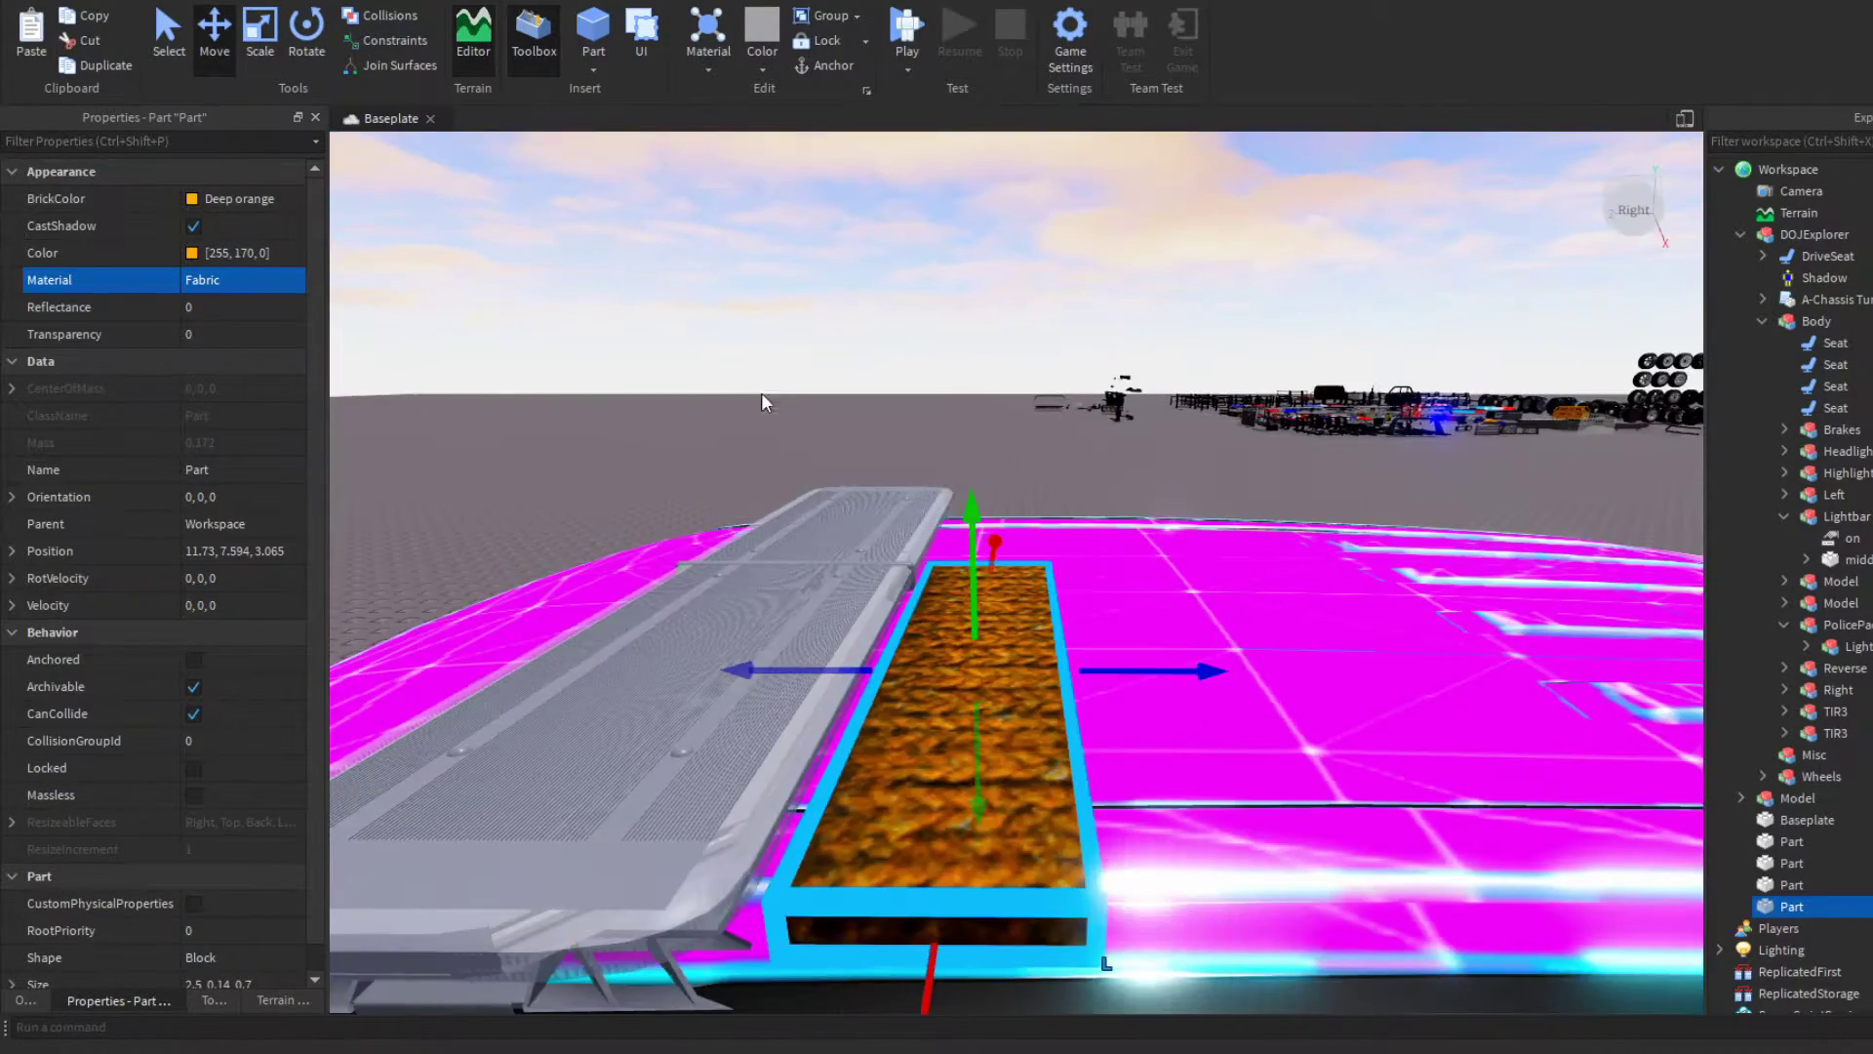
Step: Fit the orange part against the light bar's rear edge and thin it to 2.5 × 0.08 × 0.21
{"action": "key", "text": "q"}
{"action": "left_click_drag", "start_coordinate": [1104, 527], "coordinate": [1062, 535]}
{"action": "key", "text": "ctrl+3"}
{"action": "left_click_drag", "start_coordinate": [918, 463], "coordinate": [916, 472], "text": "ctrl"}
{"action": "right_click_drag", "start_coordinate": [849, 478], "coordinate": [1075, 462]}
{"action": "key", "text": "d"}
Step: Set the thin orange strip's material to Neon
{"action": "left_click", "coordinate": [203, 280]}
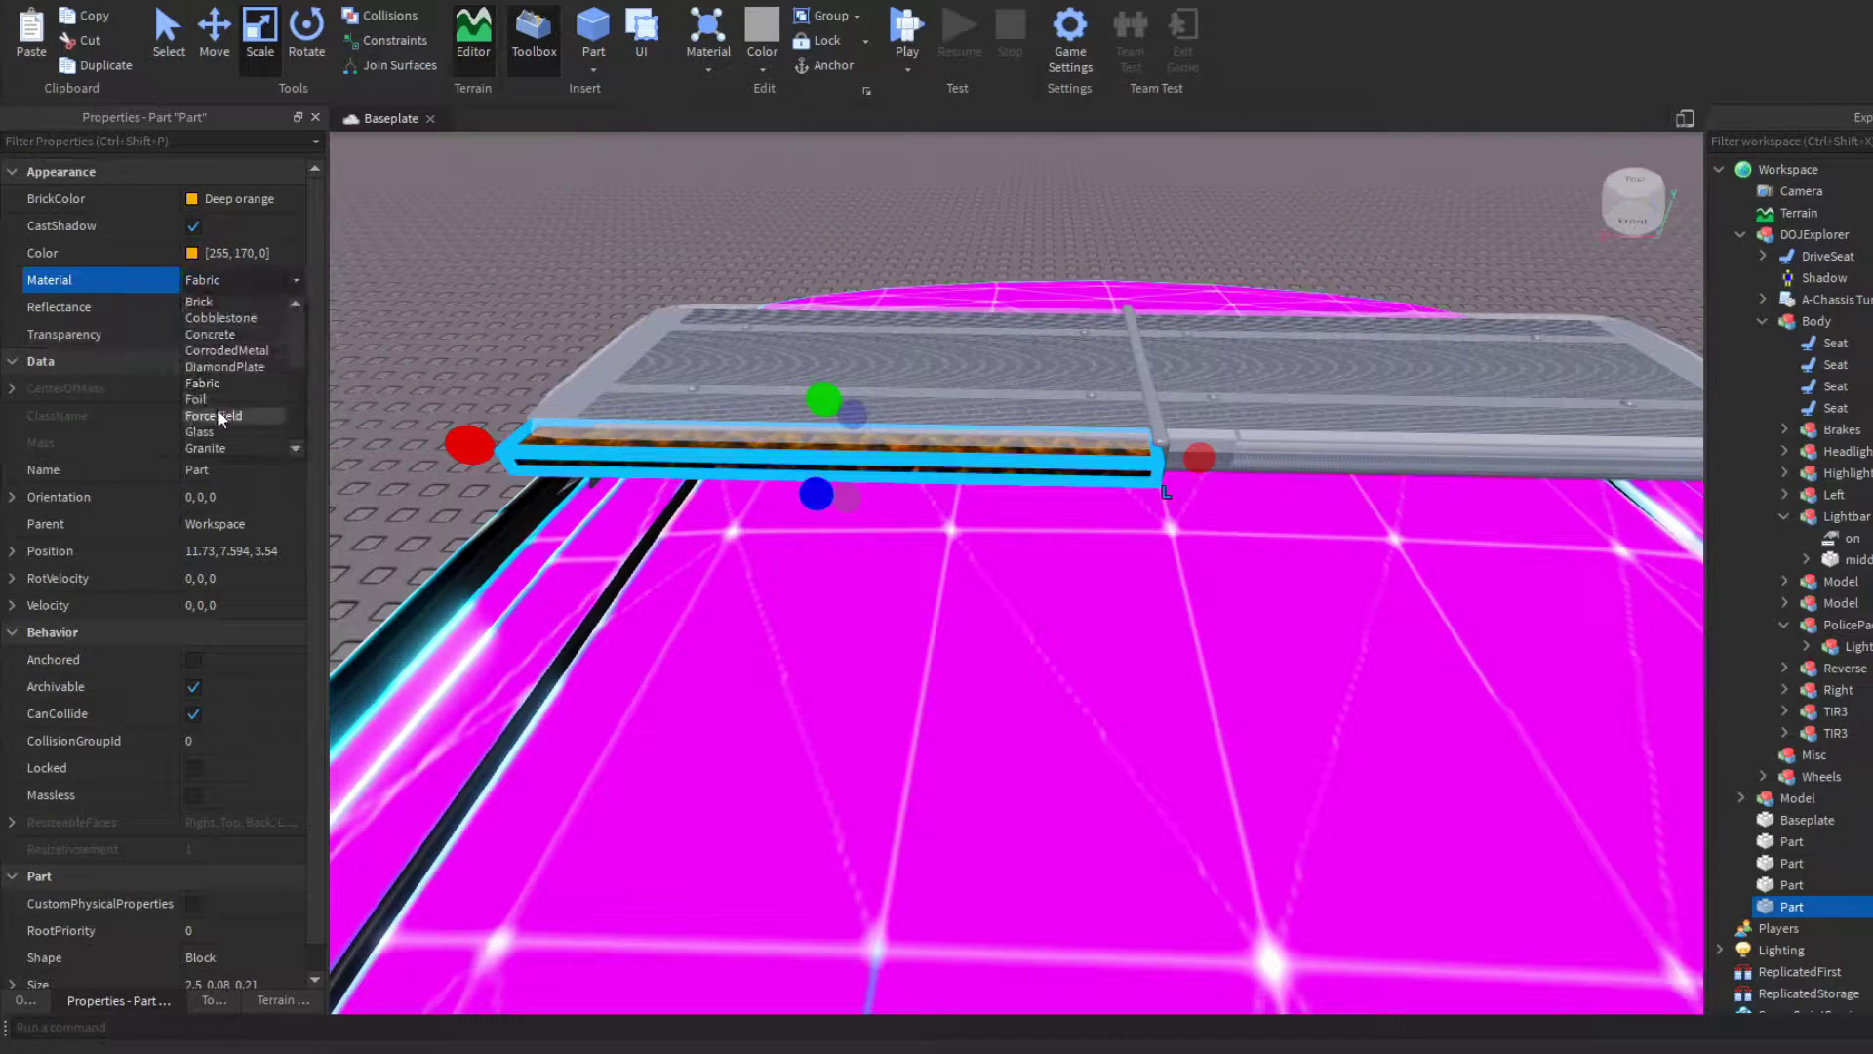
{"action": "left_click", "coordinate": [213, 446]}
{"action": "right_click_drag", "start_coordinate": [1049, 532], "coordinate": [967, 360]}
{"action": "key", "text": "a"}
{"action": "left_click", "coordinate": [965, 359]}
{"action": "key", "text": "d"}
{"action": "key", "text": "s"}
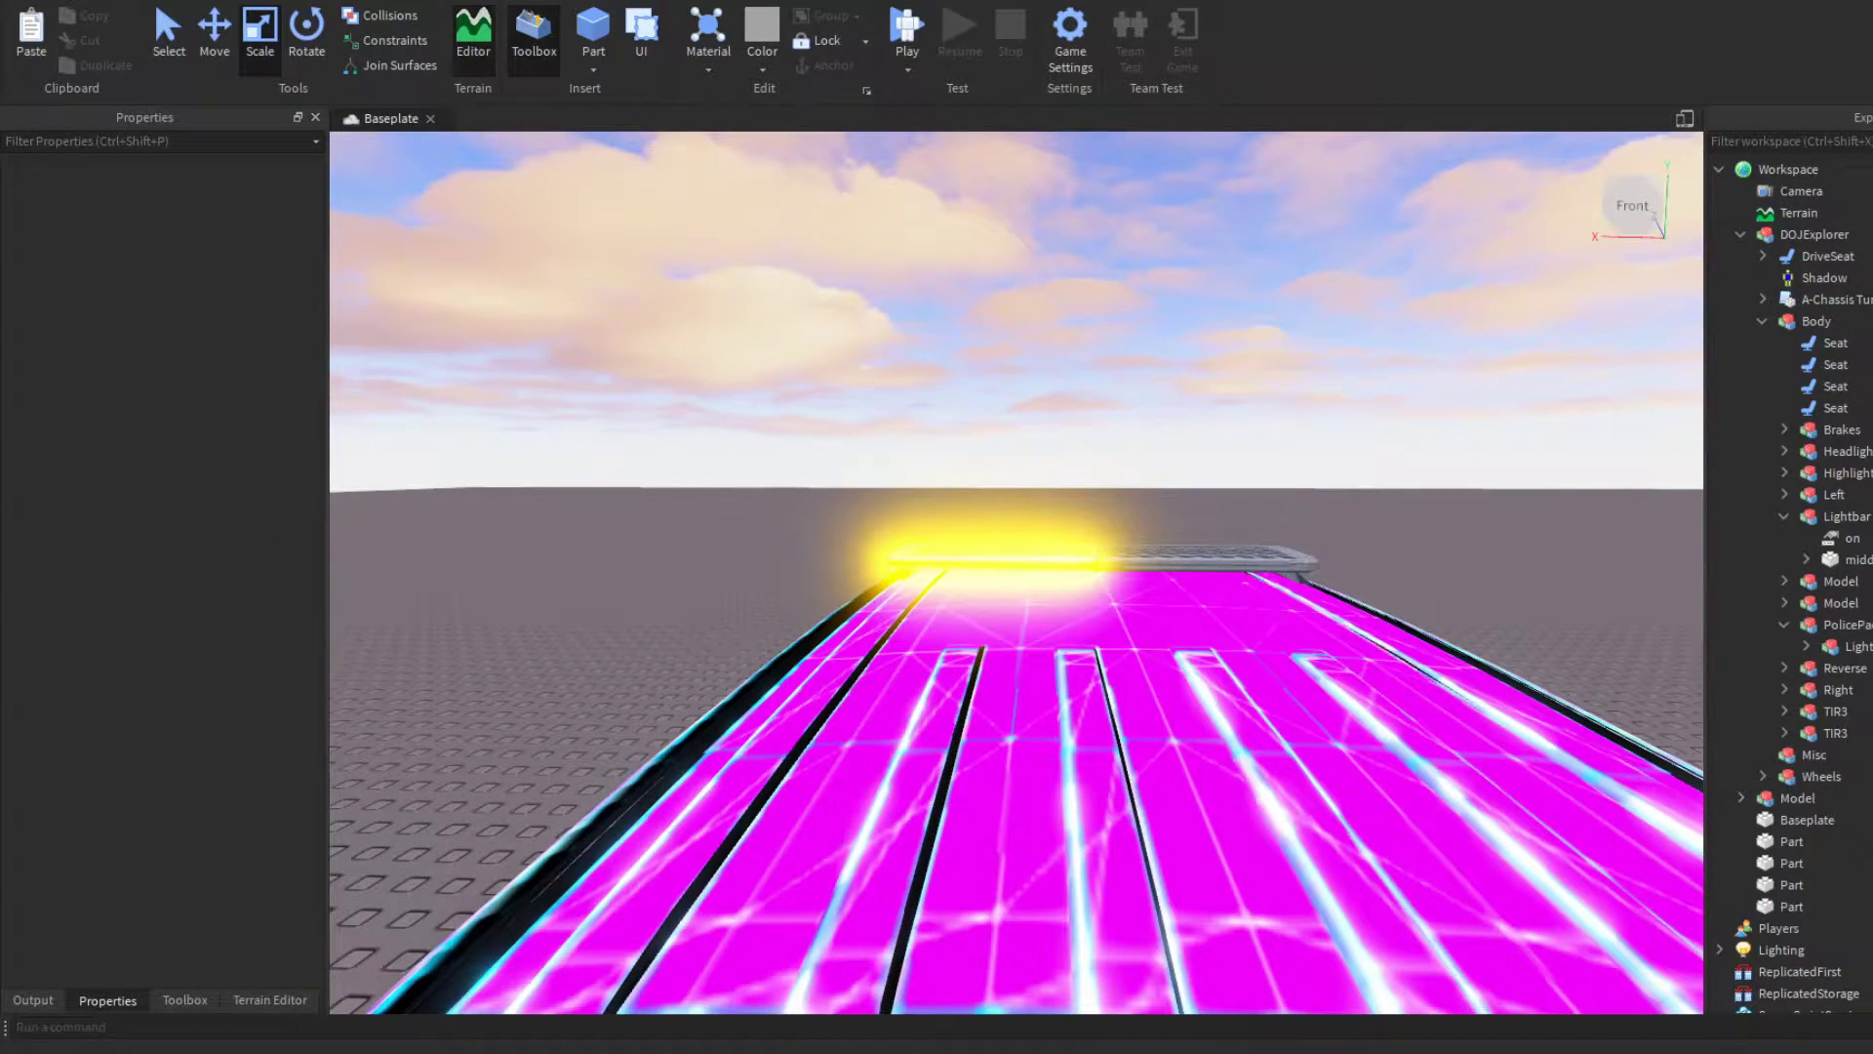
Step: Duplicate the orange neon strip and move the copy to the other half of the light bar's rear edge
{"action": "right_click_drag", "start_coordinate": [770, 501], "coordinate": [1121, 448]}
{"action": "key", "text": "s"}
{"action": "left_click", "coordinate": [985, 441]}
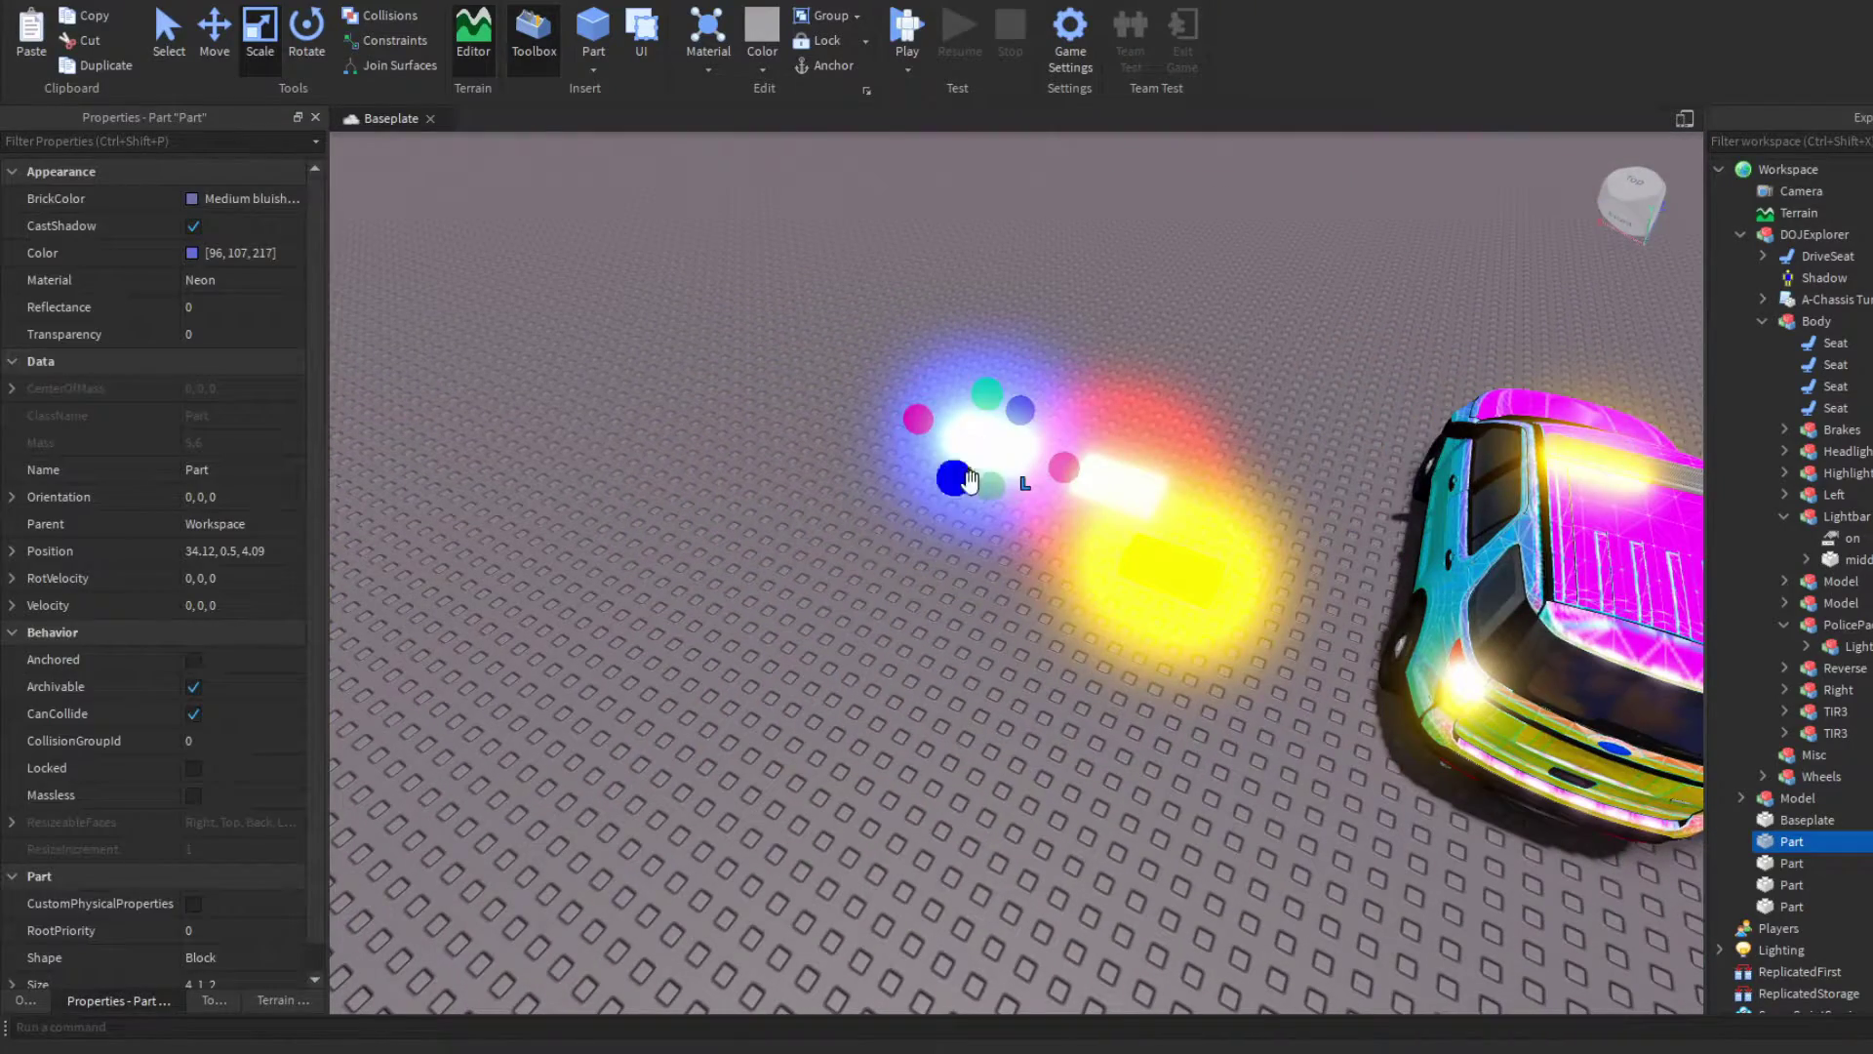
{"action": "left_click", "coordinate": [989, 500]}
{"action": "key", "text": "d"}
{"action": "right_click_drag", "start_coordinate": [989, 499], "coordinate": [722, 694]}
{"action": "key", "text": "w"}
{"action": "left_click", "coordinate": [139, 2]}
{"action": "key", "text": "w"}
{"action": "key", "text": "ctrl+d"}
{"action": "key", "text": "ctrl+2"}
{"action": "left_click_drag", "start_coordinate": [757, 703], "coordinate": [977, 703]}
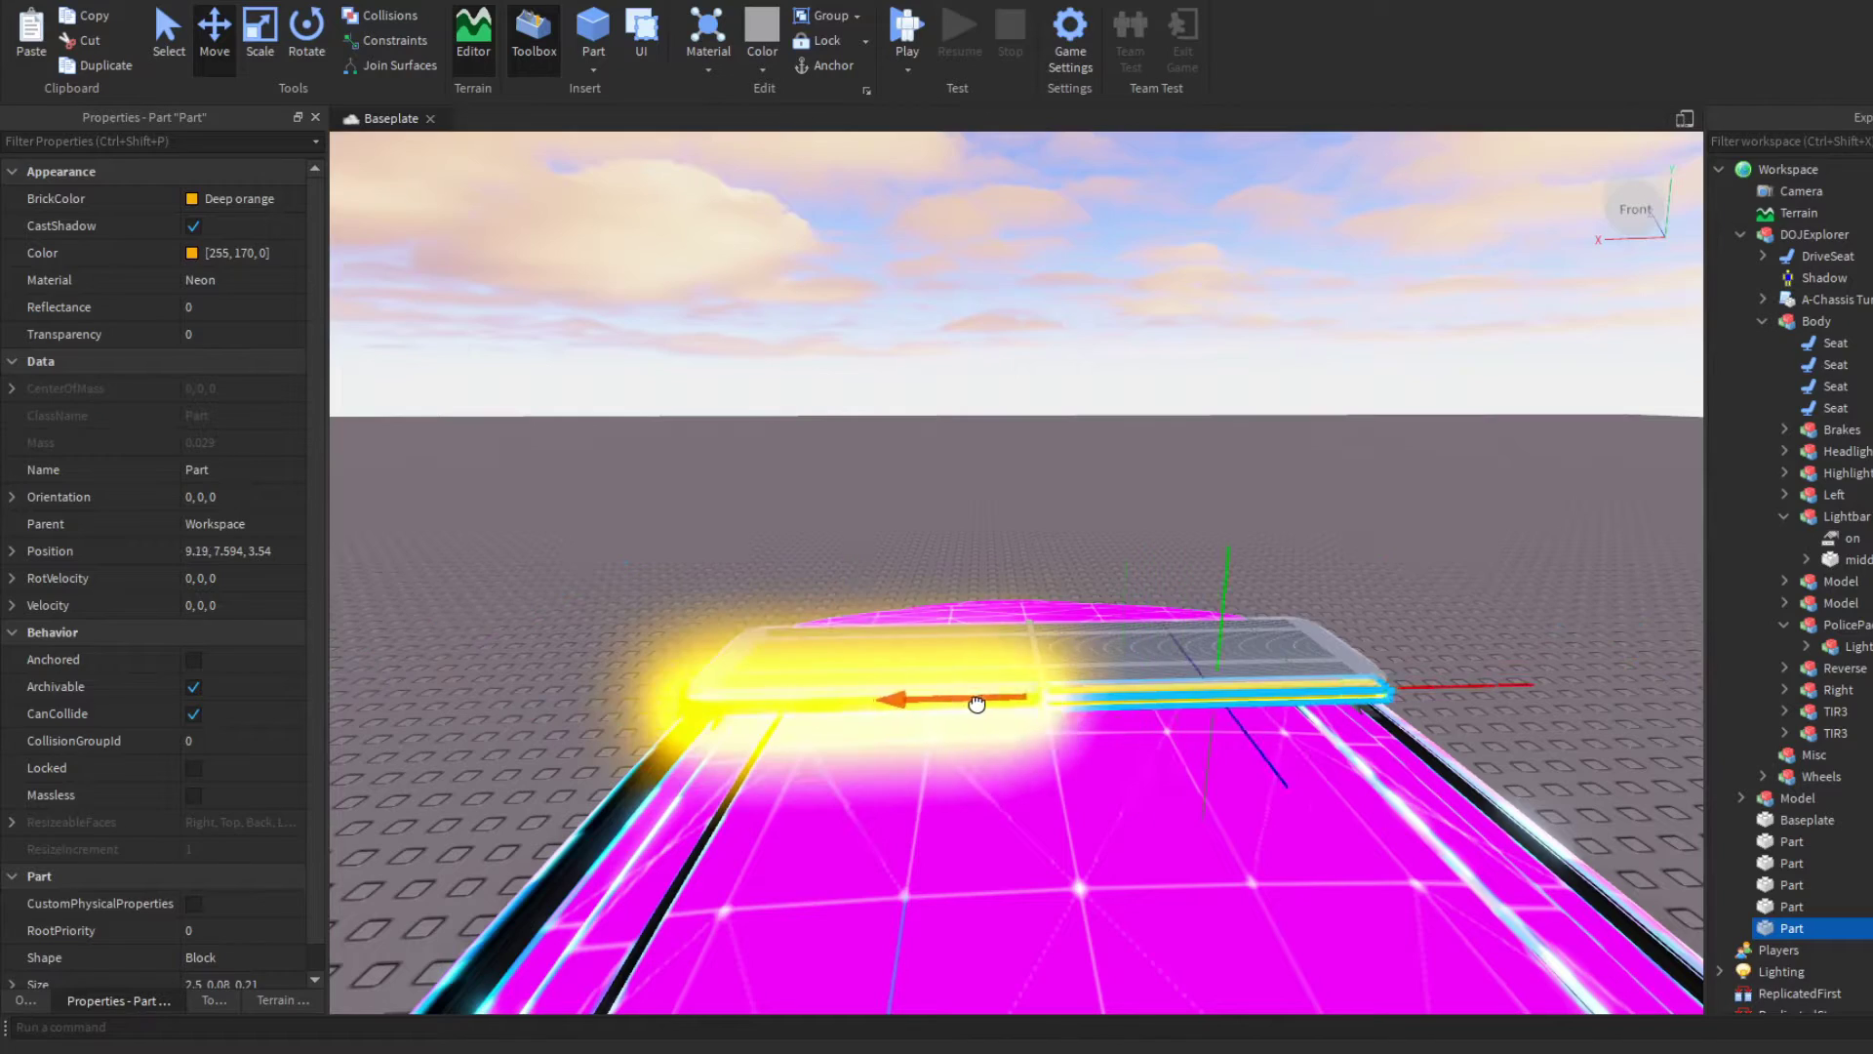
Step: Shorten the copied orange strip to a length of 2.25 so it fits its half of the light bar
{"action": "right_click_drag", "start_coordinate": [1072, 700], "coordinate": [1083, 746]}
{"action": "key", "text": "w"}
{"action": "key", "text": "d"}
{"action": "key", "text": "ctrl+3"}
{"action": "left_click_drag", "start_coordinate": [1234, 773], "coordinate": [1162, 777]}
Step: Copy the blue neon part's color (96, 107, 217) and apply it to the copied strip on the light bar
{"action": "key", "text": "s"}
{"action": "key", "text": "a"}
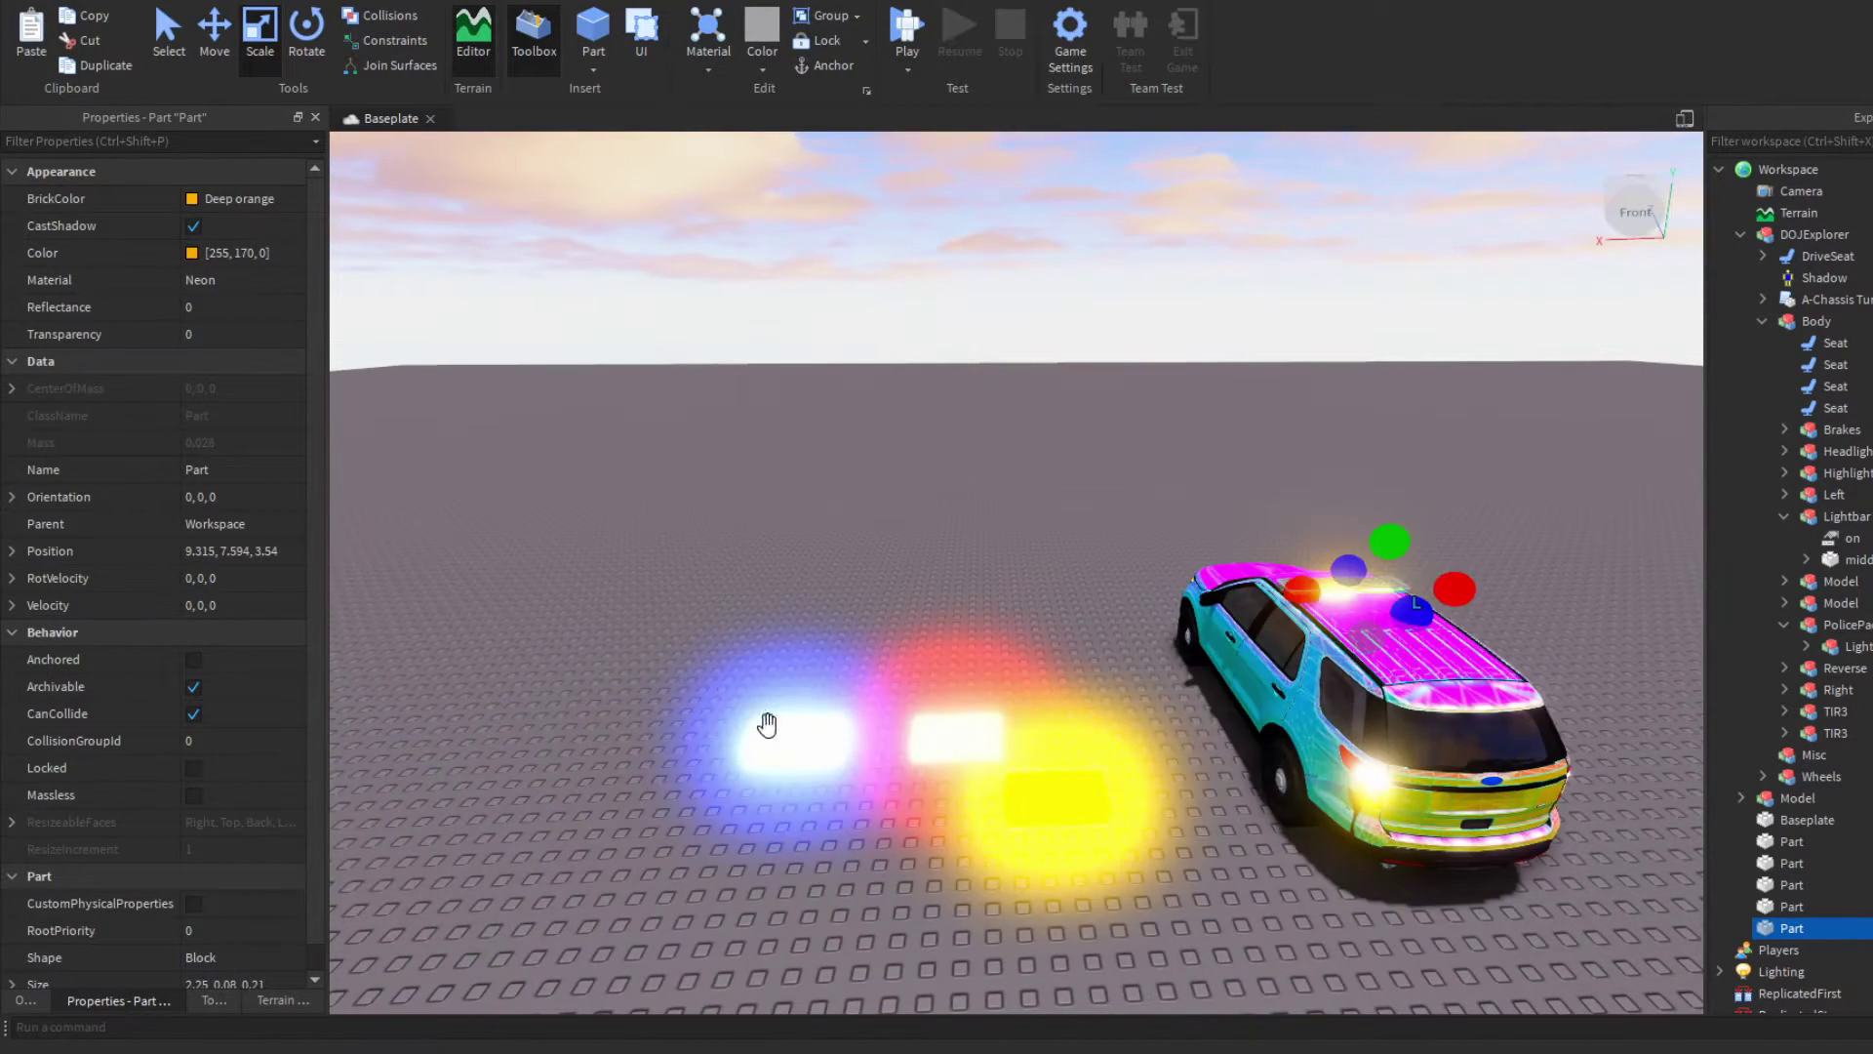
{"action": "left_click", "coordinate": [256, 261]}
{"action": "key", "text": "ctrl+c"}
{"action": "key", "text": "d"}
{"action": "key", "text": "w"}
{"action": "right_click_drag", "start_coordinate": [674, 361], "coordinate": [689, 444]}
{"action": "left_click", "coordinate": [975, 343]}
{"action": "left_click", "coordinate": [266, 254]}
{"action": "key", "text": "ctrl+v"}
{"action": "key", "text": "Return"}
Step: Inspect the orange and blue strips' fit on the light bar from above and from the side
{"action": "left_click", "coordinate": [1292, 263]}
{"action": "key", "text": "a"}
{"action": "right_click_drag", "start_coordinate": [1291, 263], "coordinate": [1279, 447]}
{"action": "key", "text": "s"}
{"action": "key", "text": "w"}
{"action": "left_click", "coordinate": [1102, 692]}
{"action": "key", "text": "ctrl+2"}
{"action": "left_click", "coordinate": [1110, 455]}
{"action": "key", "text": "d"}
{"action": "right_click_drag", "start_coordinate": [1110, 454], "coordinate": [1116, 575]}
{"action": "key", "text": "a"}
{"action": "key", "text": "s"}
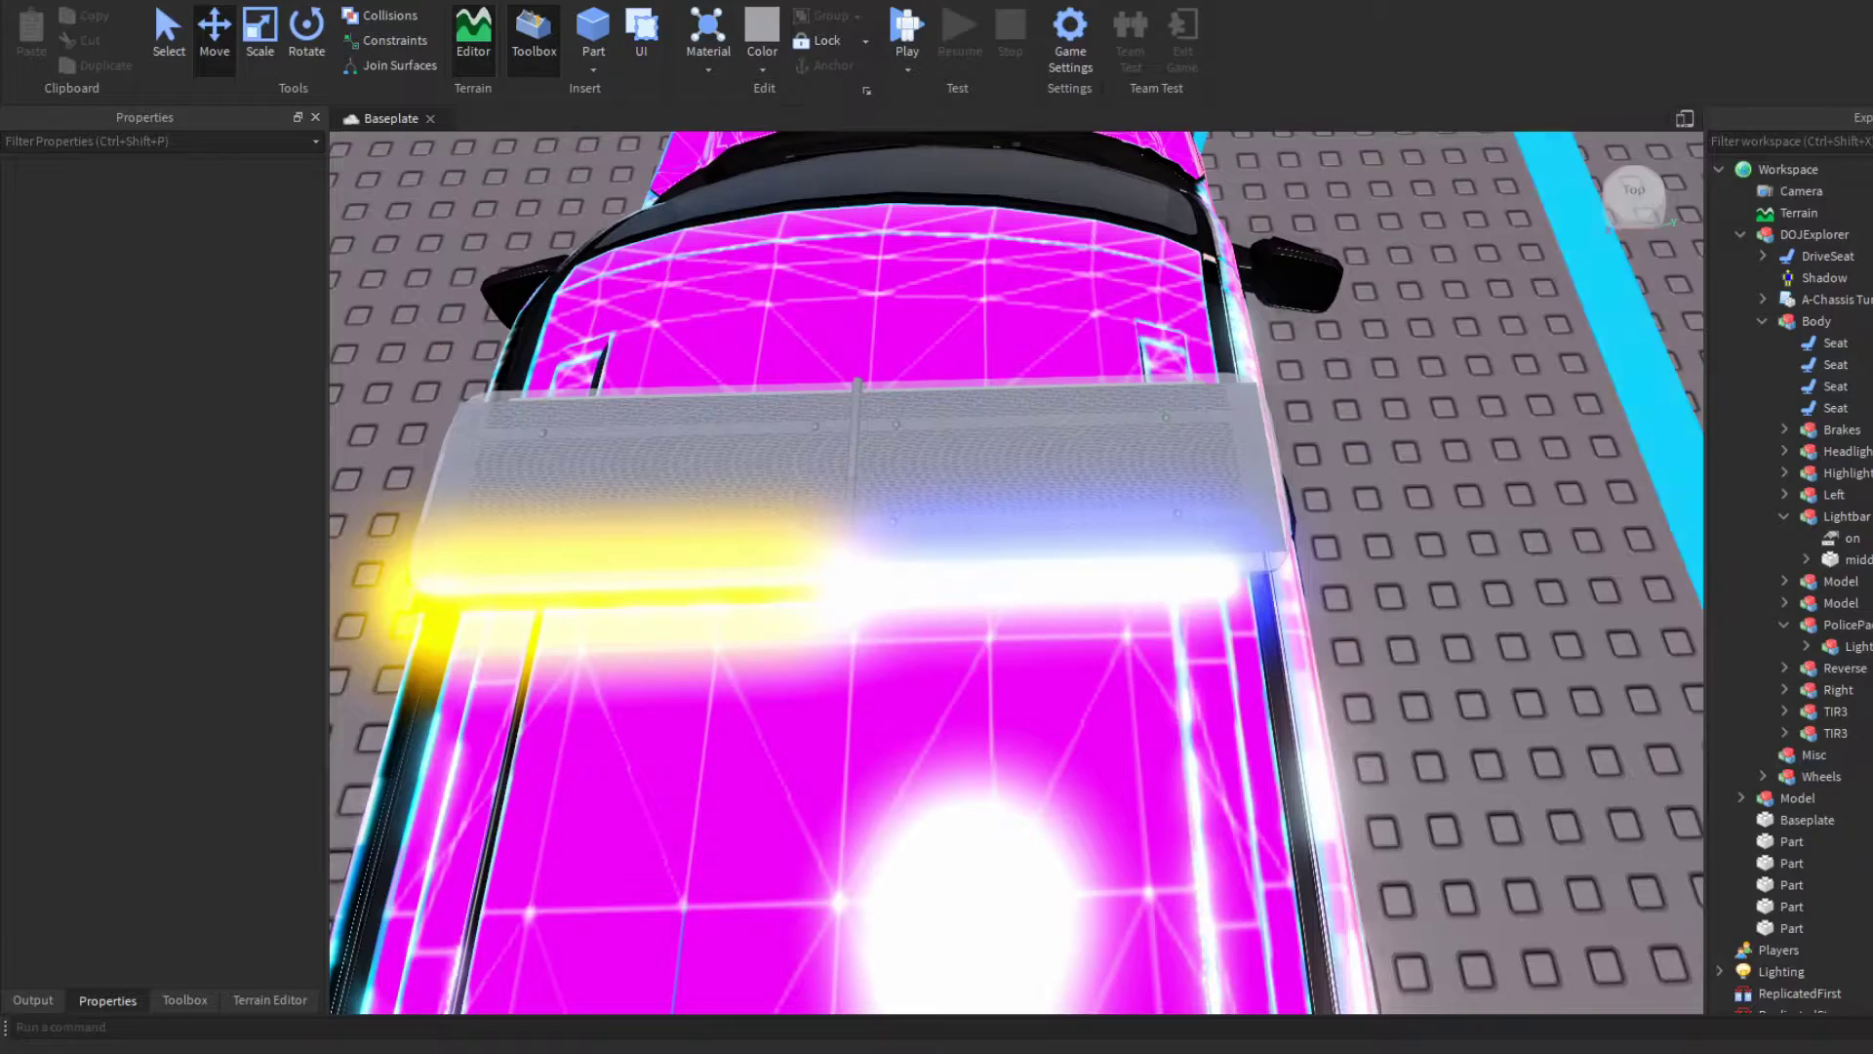
{"action": "key", "text": "s"}
{"action": "right_click_drag", "start_coordinate": [852, 661], "coordinate": [524, 662]}
{"action": "key", "text": "d"}
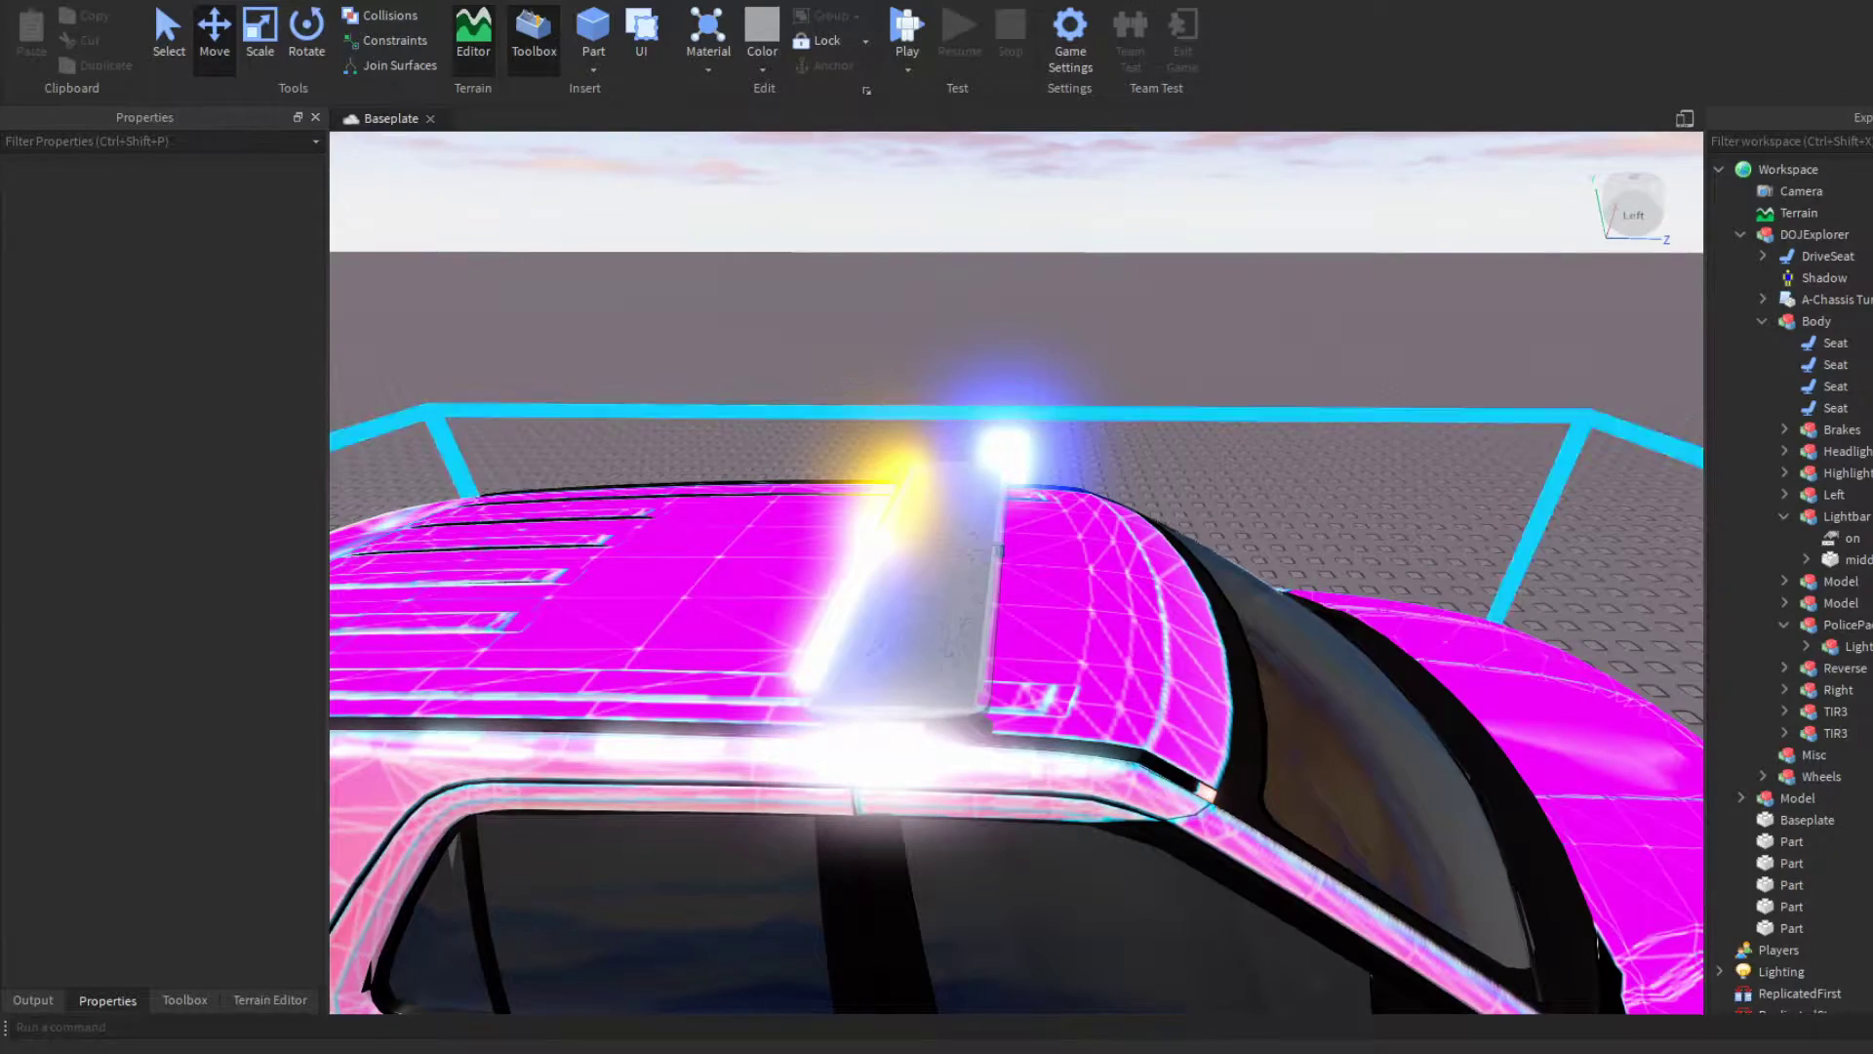
Step: Duplicate the blue strip, shorten the copy to a small piece and move it to the outer end of the light bar
{"action": "right_click_drag", "start_coordinate": [694, 615], "coordinate": [693, 614]}
{"action": "scroll", "coordinate": [941, 308], "scroll_direction": "up", "scroll_amount": 3}
{"action": "left_click", "coordinate": [939, 318]}
{"action": "key", "text": "ctrl+d"}
{"action": "key", "text": "ctrl+3"}
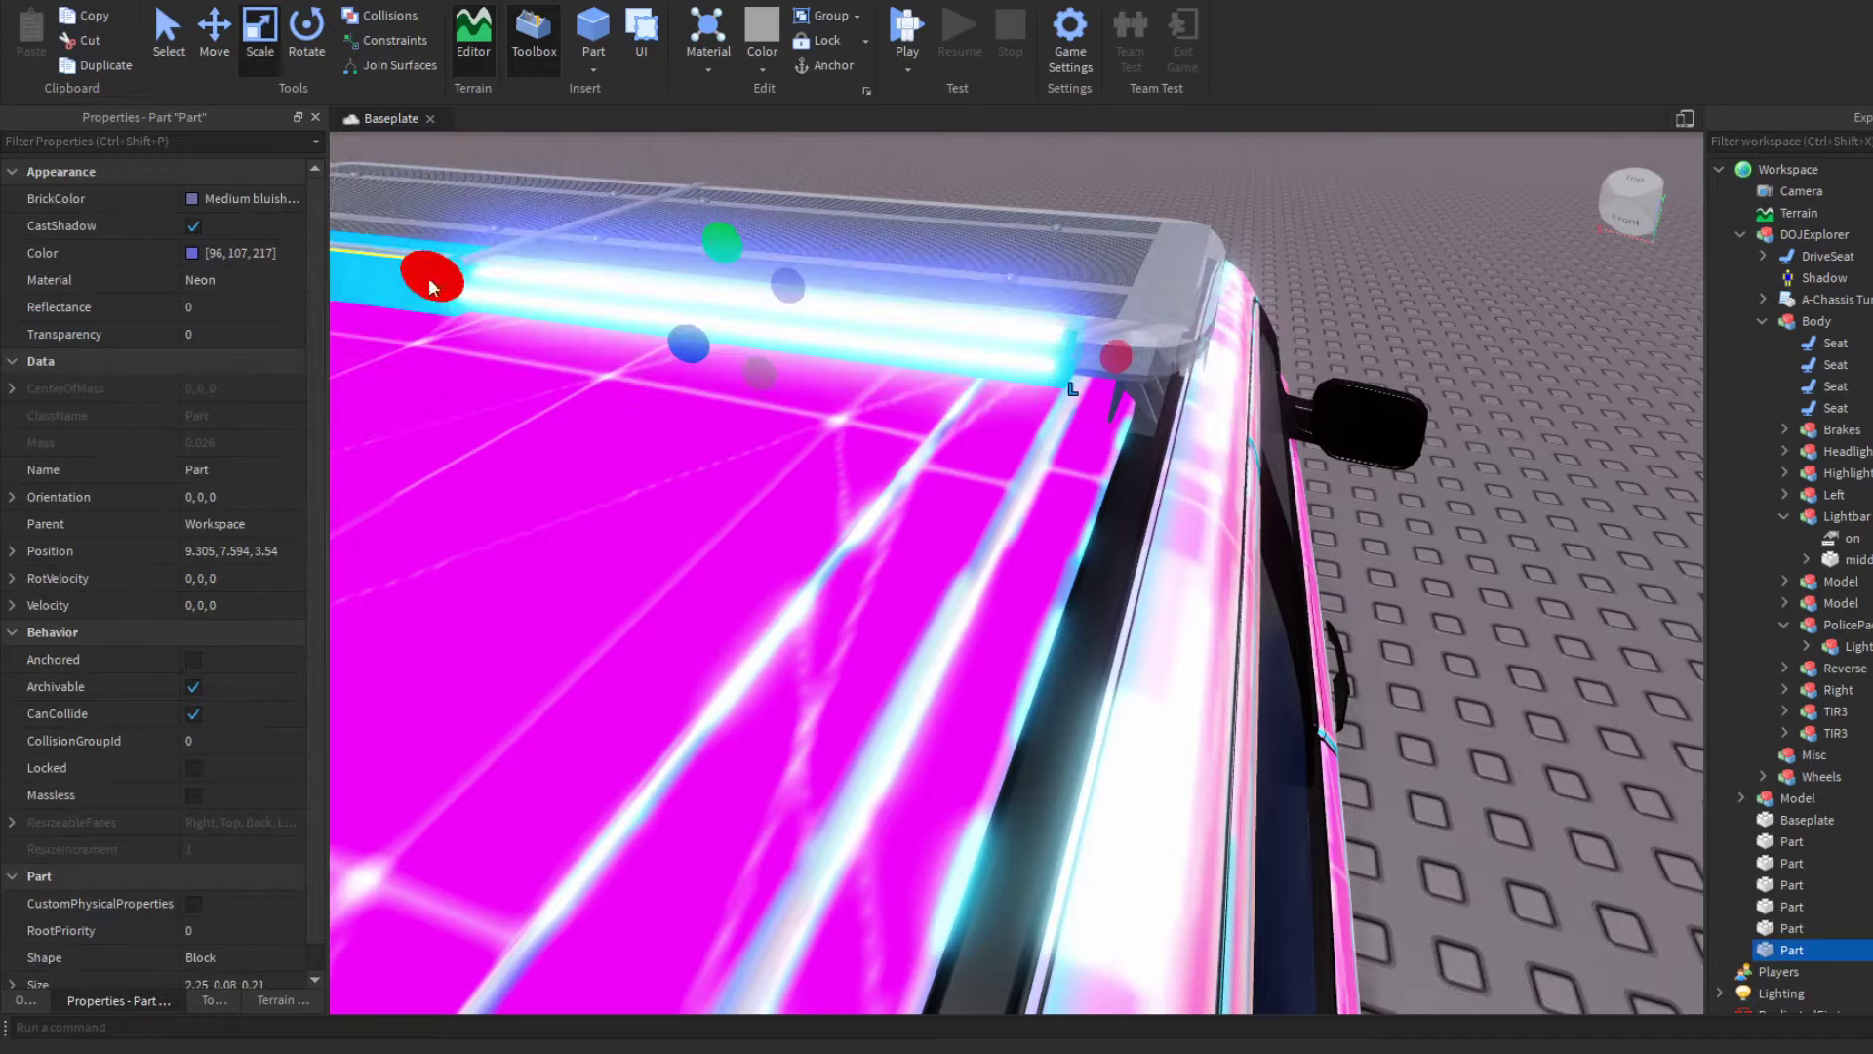
{"action": "left_click_drag", "start_coordinate": [428, 280], "coordinate": [869, 327]}
{"action": "key", "text": "ctrl+2"}
{"action": "left_click_drag", "start_coordinate": [1137, 361], "coordinate": [1246, 371]}
Step: Place a copy of the short blue piece, rotated about 87°, along the side end of the light bar
{"action": "key", "text": "ctrl+3"}
{"action": "key", "text": "d"}
{"action": "right_click_drag", "start_coordinate": [1246, 372], "coordinate": [1235, 468]}
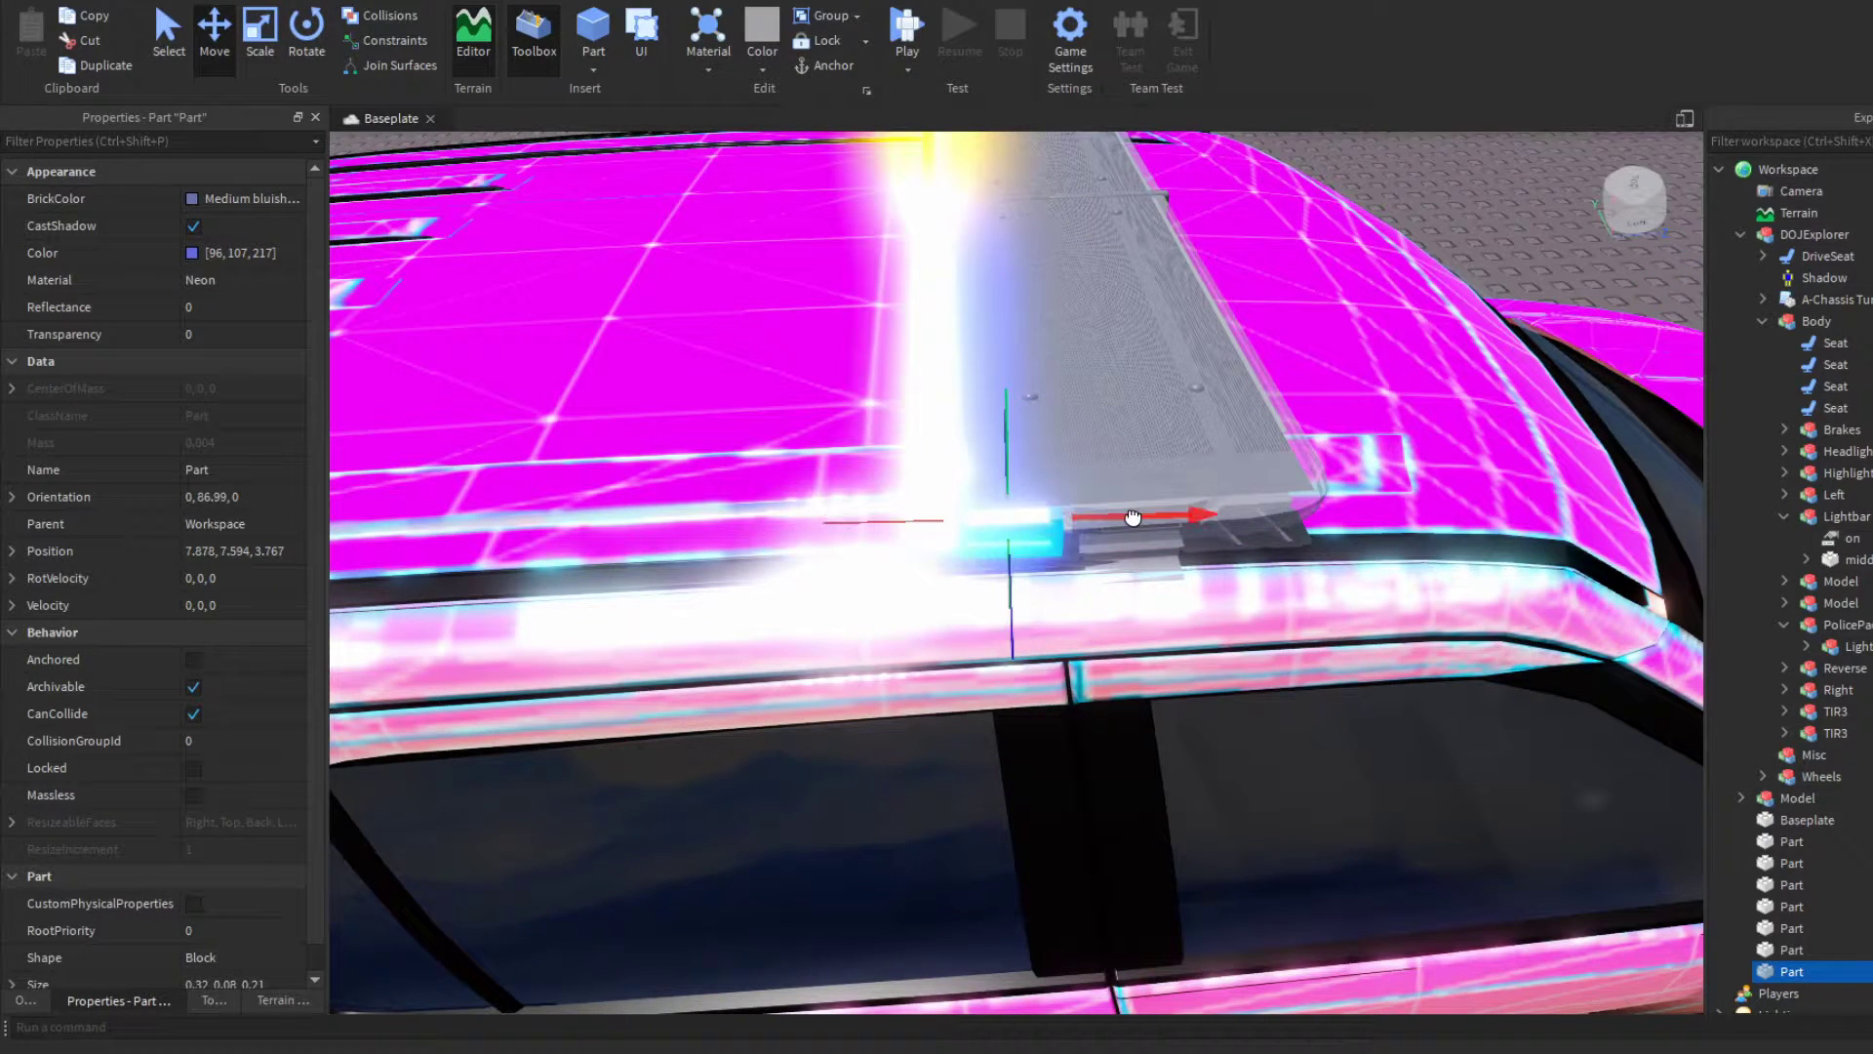
Step: Rename the orange strip on the light bar as Yellow1
{"action": "left_click", "coordinate": [1777, 928]}
{"action": "right_click_drag", "start_coordinate": [1555, 874], "coordinate": [1658, 858]}
{"action": "key", "text": "a"}
{"action": "left_click", "coordinate": [1775, 909]}
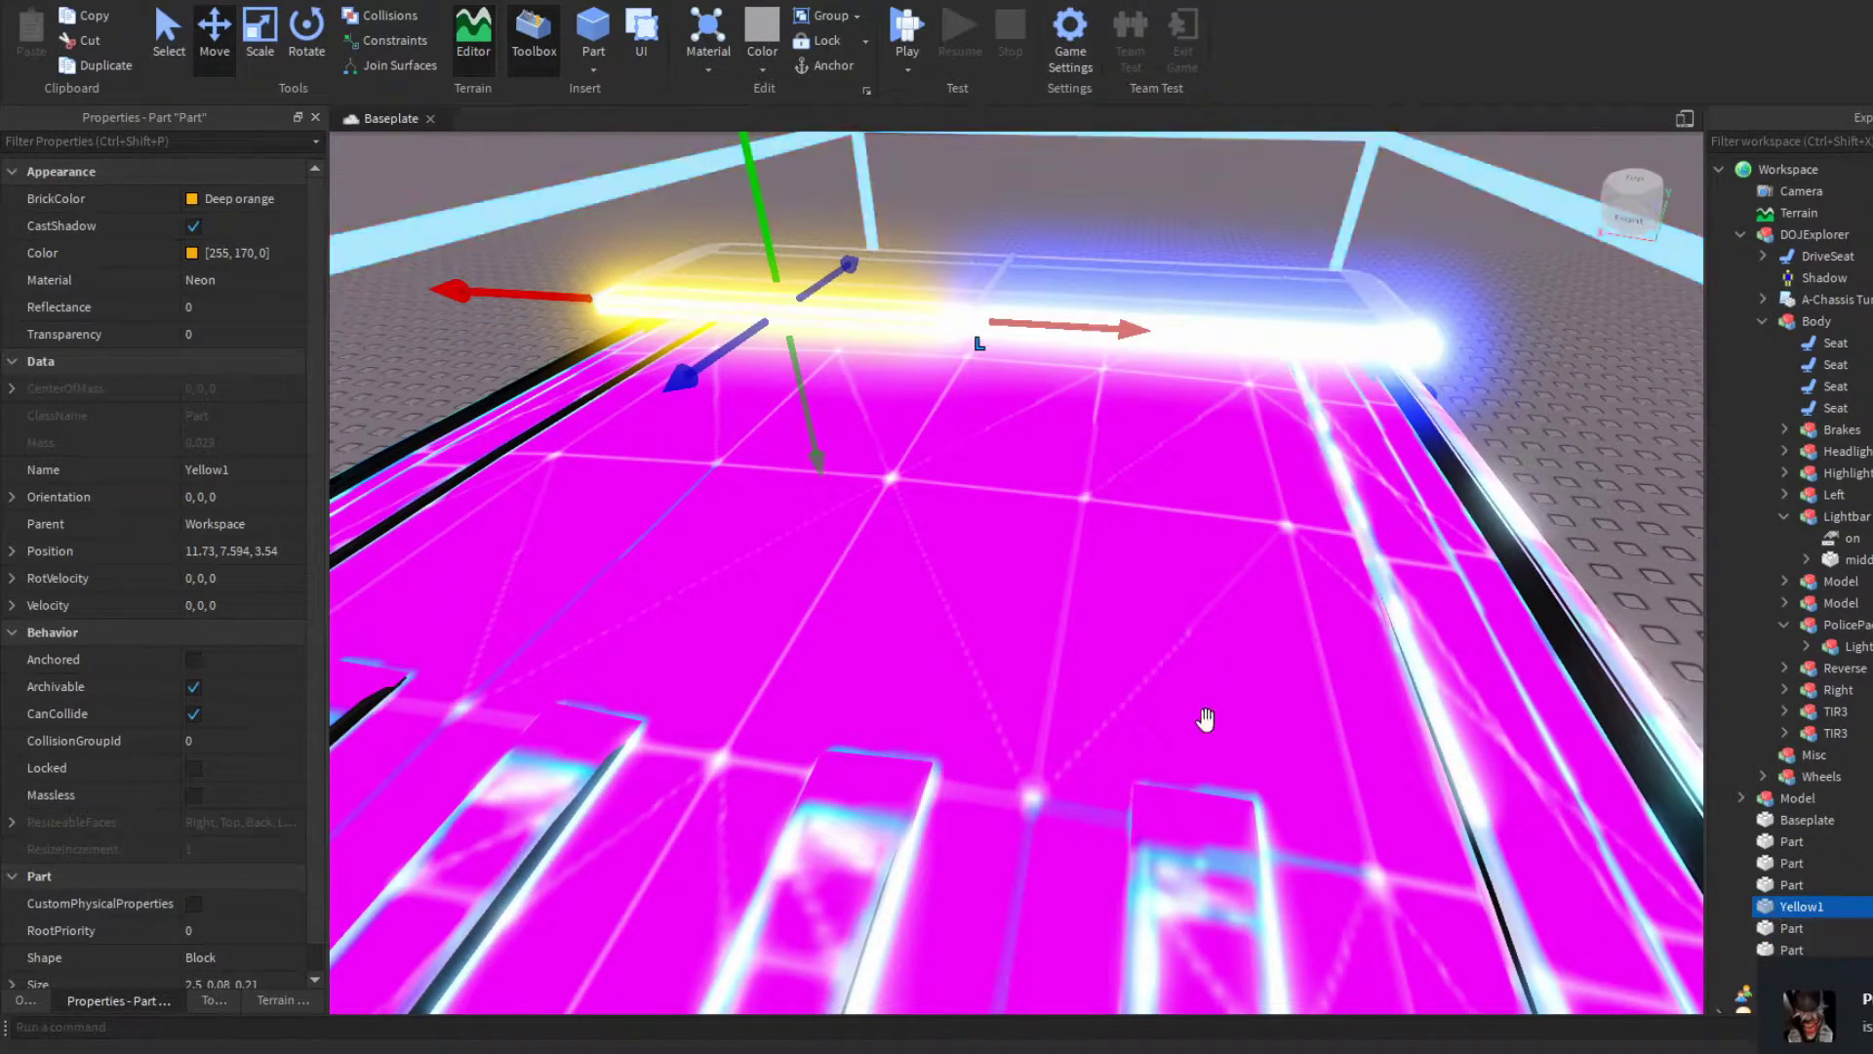
Step: Group the blue, red and orange reference parts beside the car and move the group farther away
{"action": "key", "text": "s"}
{"action": "key", "text": "a"}
{"action": "left_click_drag", "start_coordinate": [611, 537], "coordinate": [1088, 825]}
{"action": "key", "text": "ctrl+g"}
{"action": "left_click_drag", "start_coordinate": [961, 761], "coordinate": [691, 450]}
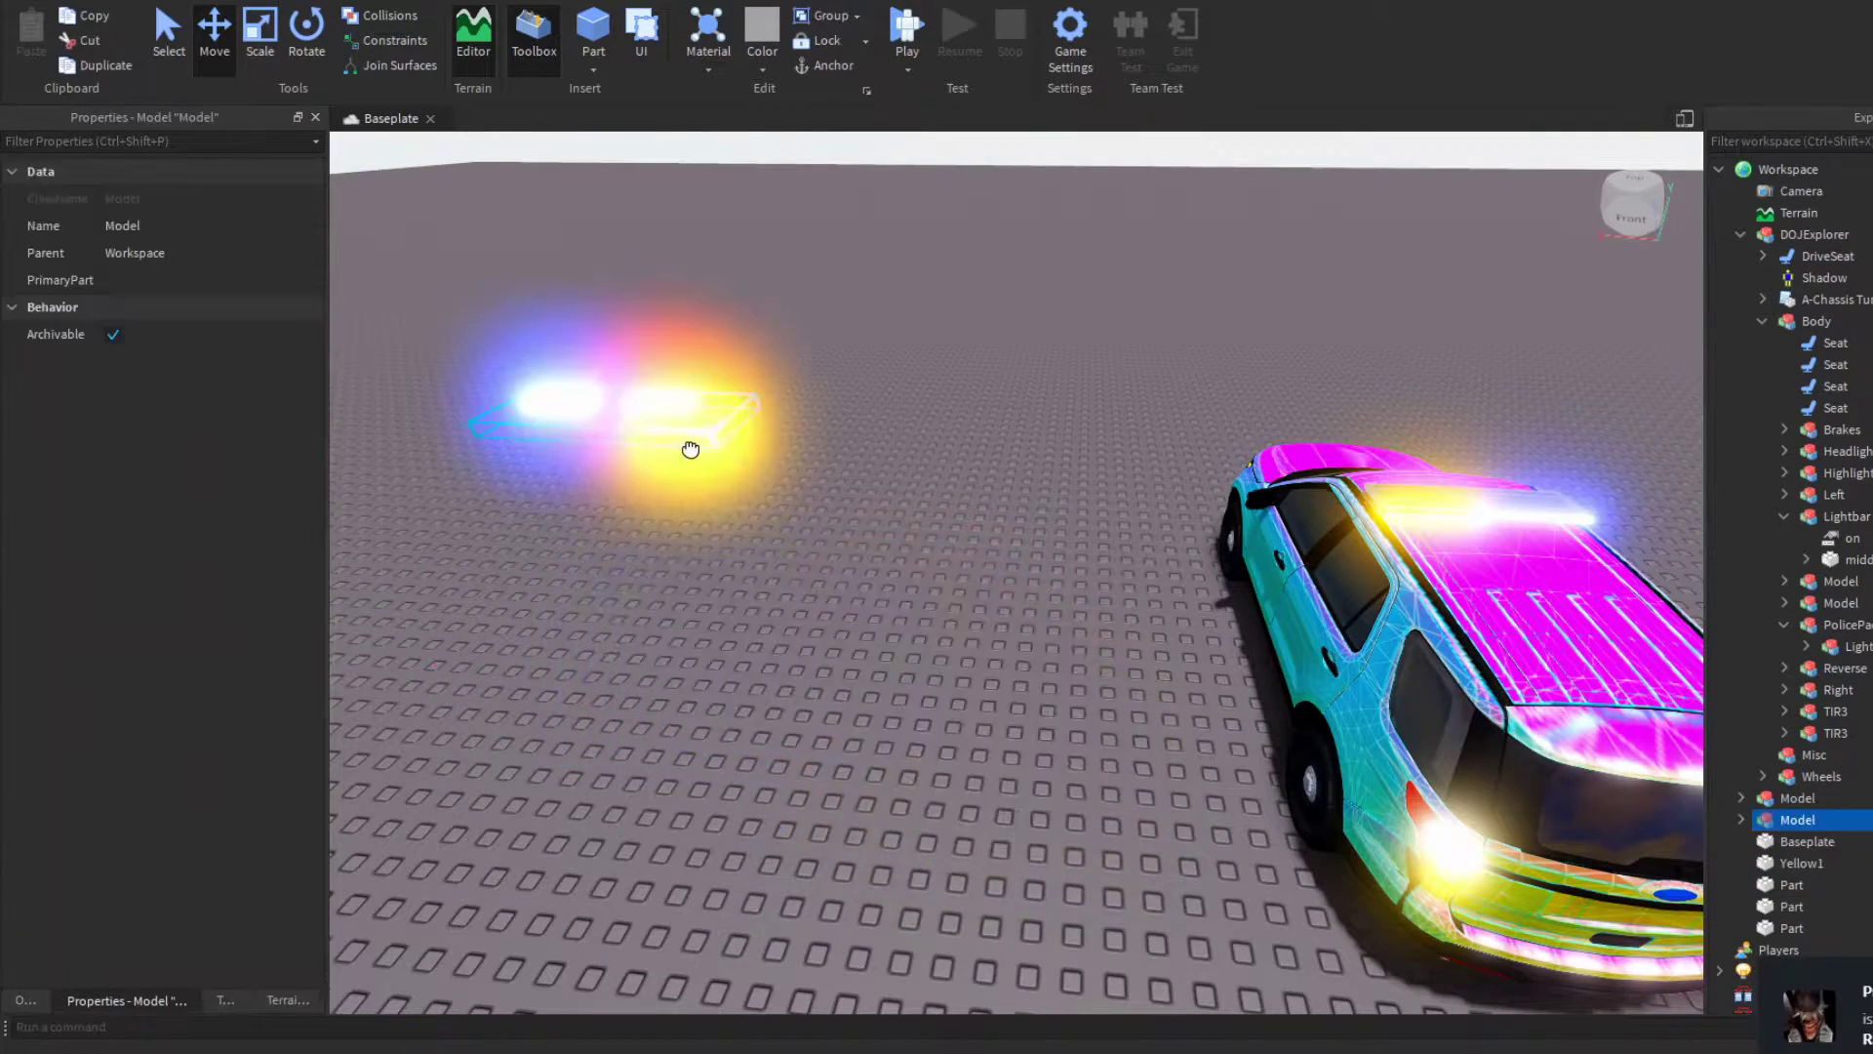
Step: Rename the light bar's long blue strip BB1, the short rear piece BB2 and the side piece BS1
{"action": "left_click", "coordinate": [691, 450]}
{"action": "key", "text": "d"}
{"action": "key", "text": "w"}
{"action": "key", "text": "e"}
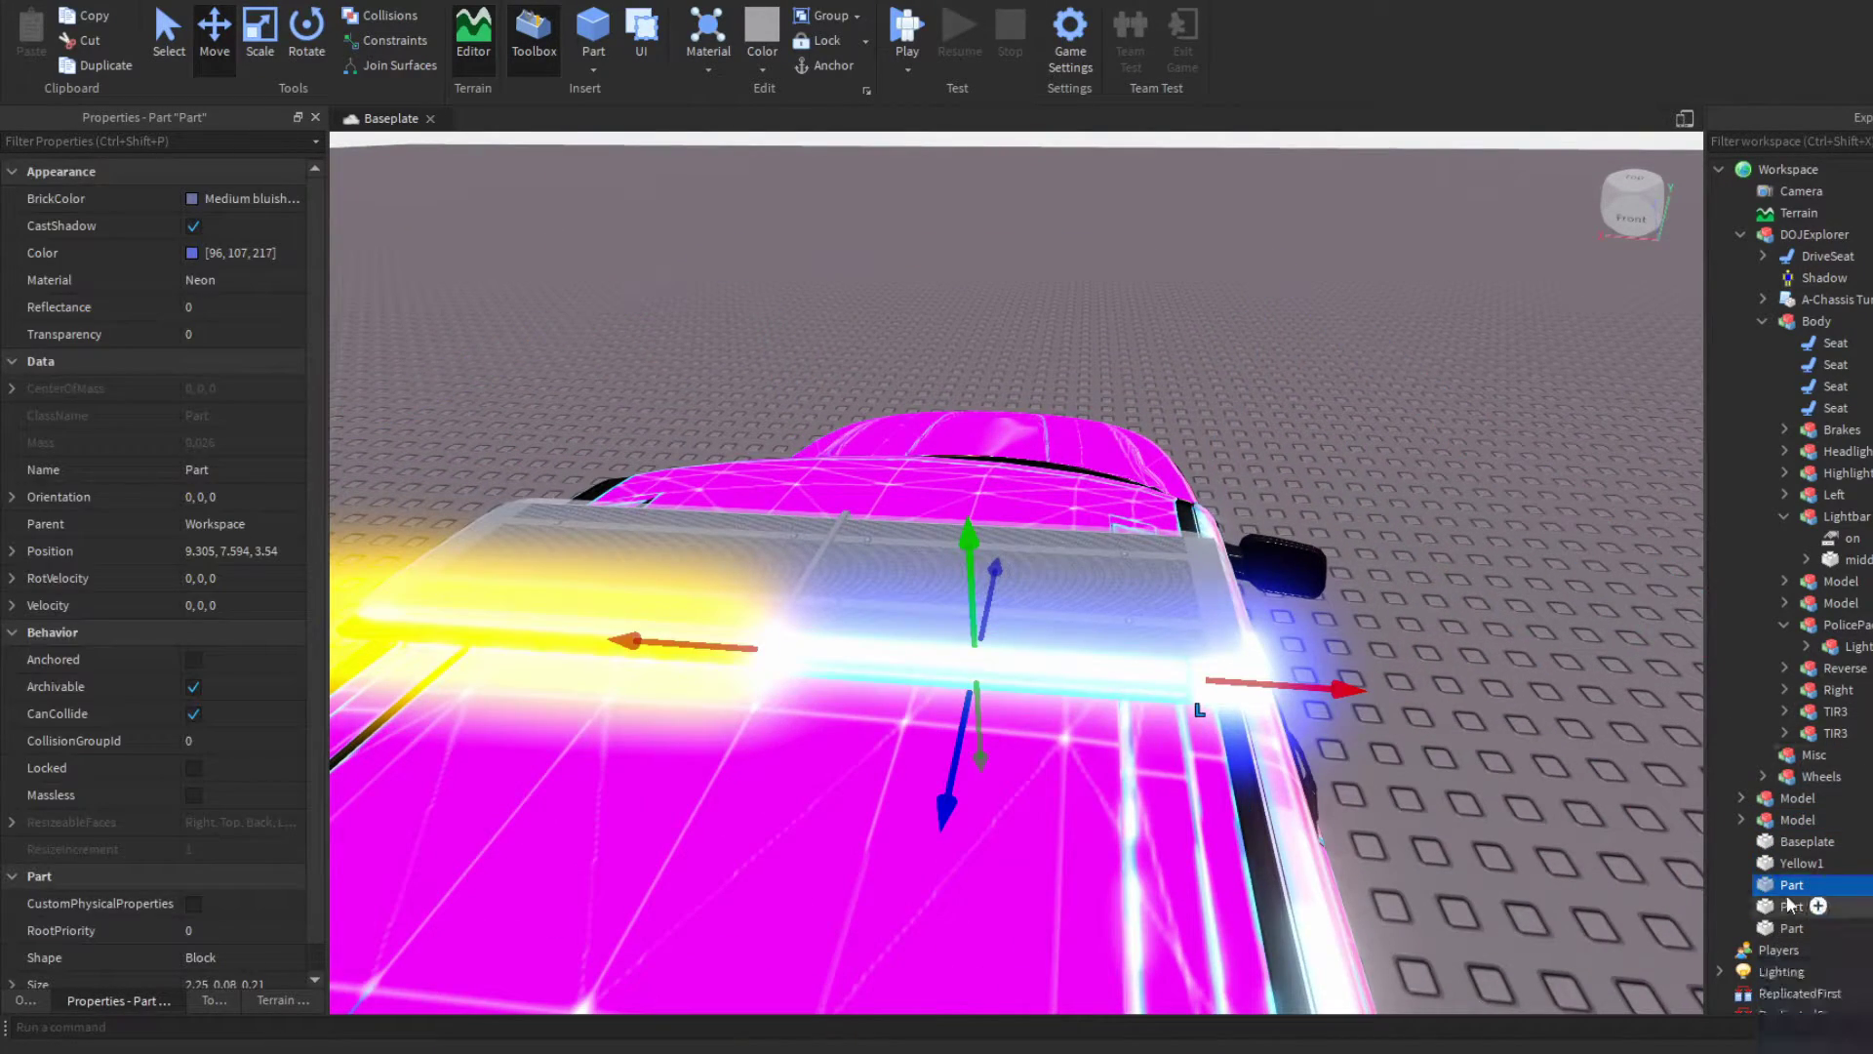
{"action": "double_click", "coordinate": [1788, 899]}
{"action": "type", "text": "BB2"}
{"action": "key", "text": "Return"}
{"action": "key", "text": "Down"}
{"action": "key", "text": "F2"}
{"action": "left_click", "coordinate": [1461, 606]}
{"action": "right_click_drag", "start_coordinate": [1450, 586], "coordinate": [1450, 586]}
Step: Duplicate BS1, move the copy to the light bar's front corner and rotate it to about 121°
{"action": "left_click", "coordinate": [673, 634]}
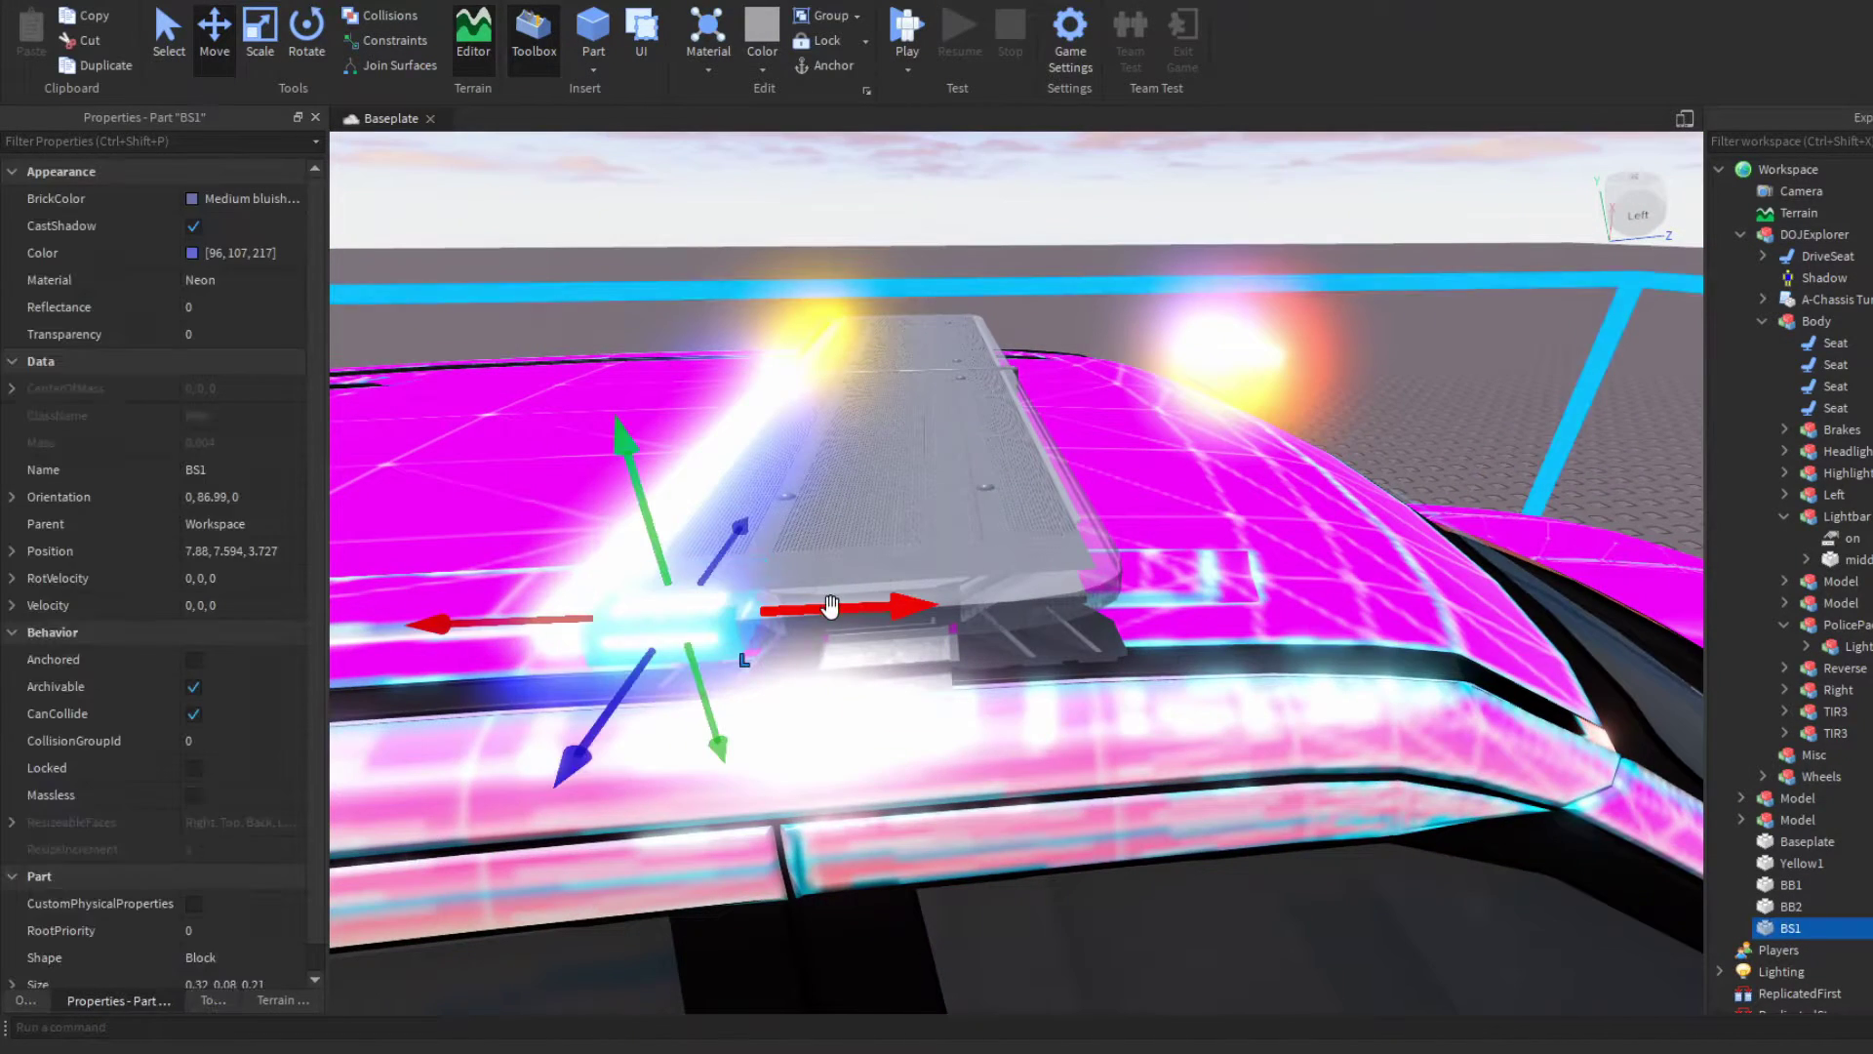
{"action": "key", "text": "ctrl+d"}
{"action": "left_click_drag", "start_coordinate": [832, 607], "coordinate": [1198, 593]}
{"action": "key", "text": "ctrl+3"}
{"action": "key", "text": "ctrl+4"}
{"action": "left_click_drag", "start_coordinate": [974, 675], "coordinate": [1081, 698]}
{"action": "key", "text": "ctrl+2"}
{"action": "left_click_drag", "start_coordinate": [1141, 530], "coordinate": [1169, 520]}
Step: Enlarge the front corner blue piece to fit the light bar's end and rename it BS2
{"action": "right_click_drag", "start_coordinate": [1257, 577], "coordinate": [1259, 577]}
{"action": "left_click", "coordinate": [1144, 314]}
{"action": "left_click", "coordinate": [992, 571]}
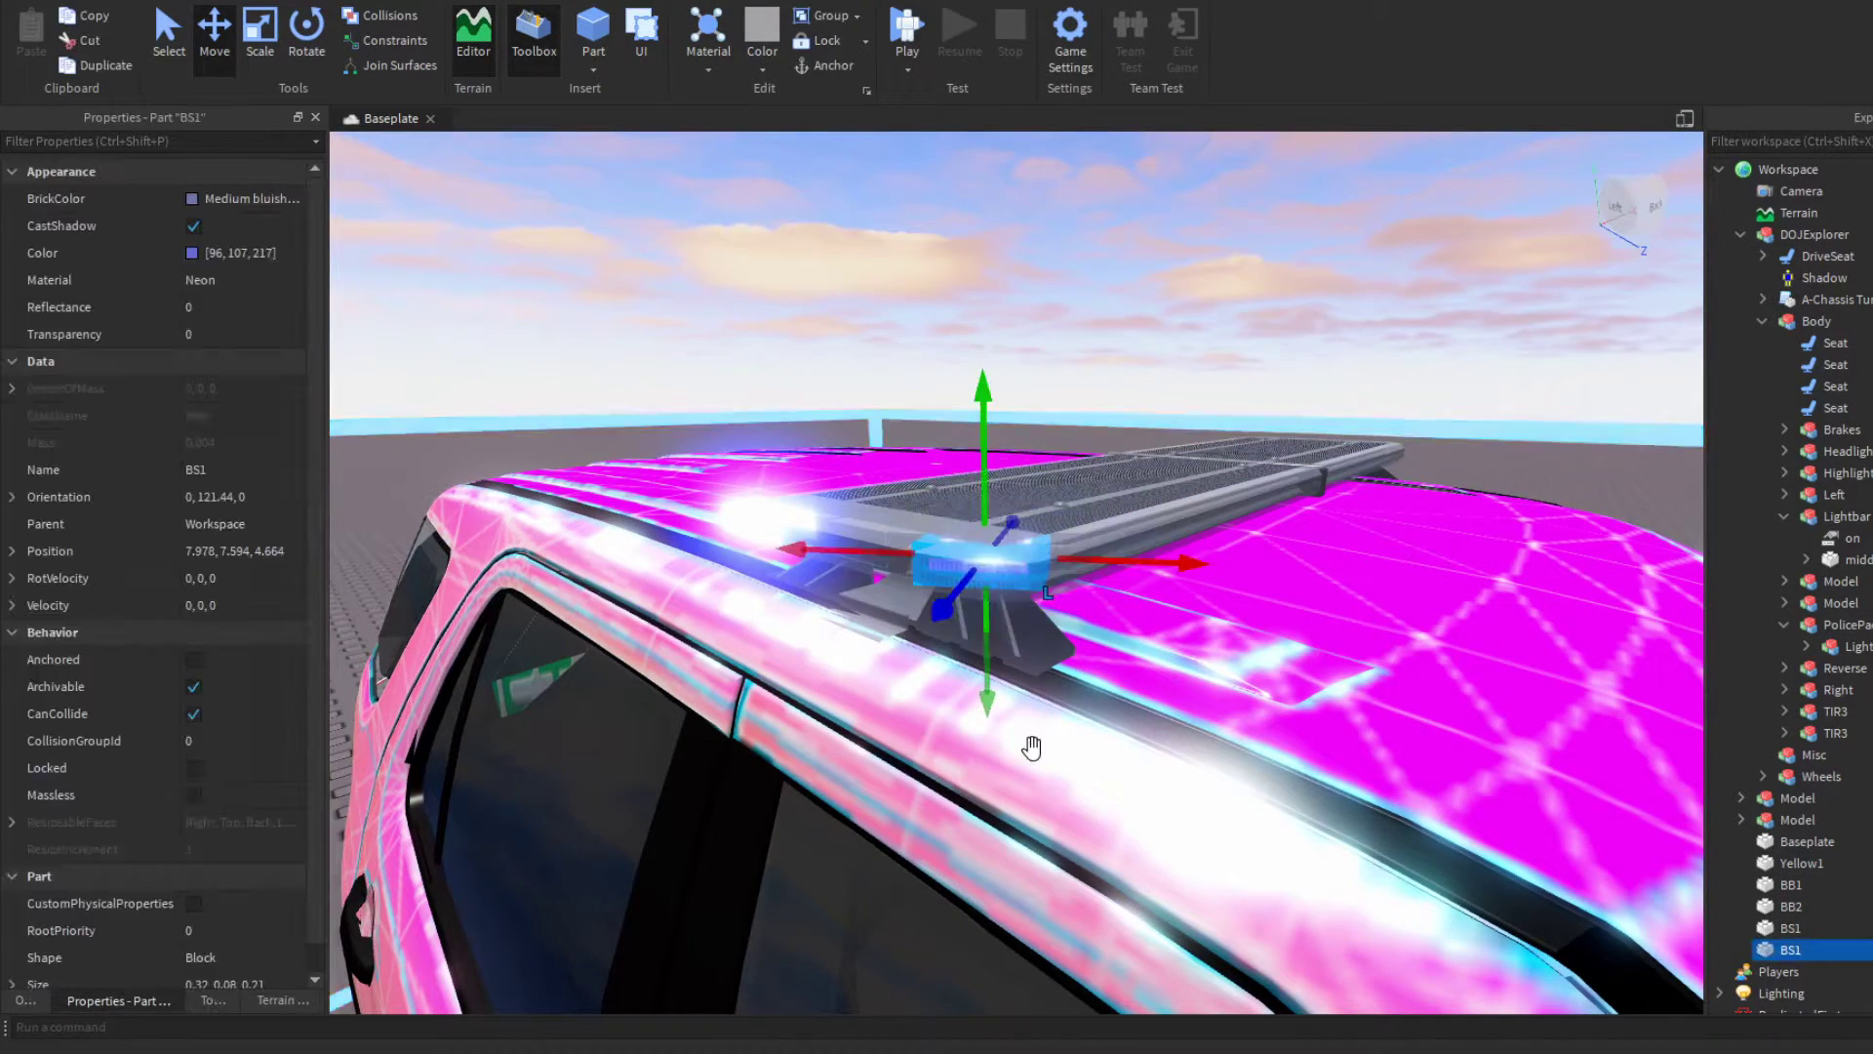
{"action": "key", "text": "ctrl+3"}
{"action": "left_click_drag", "start_coordinate": [1083, 569], "coordinate": [1107, 570]}
{"action": "left_click_drag", "start_coordinate": [879, 561], "coordinate": [873, 560]}
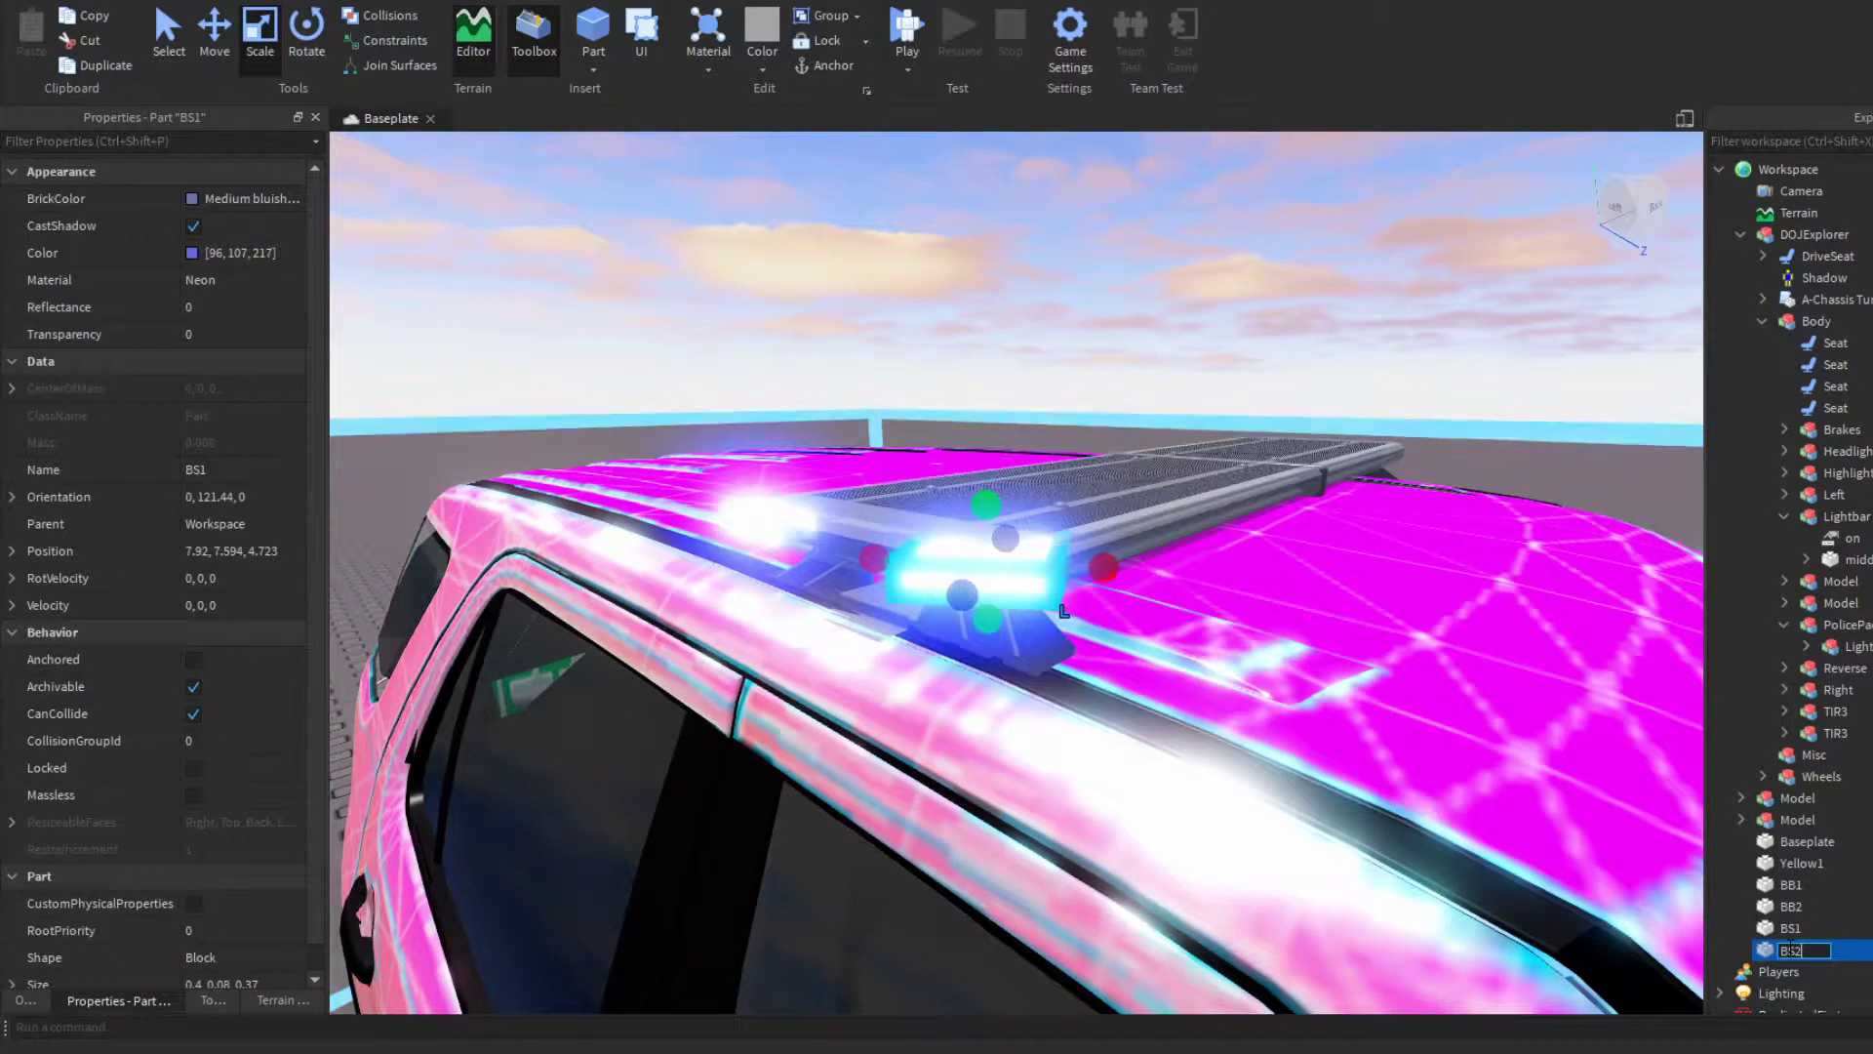
{"action": "left_click", "coordinate": [895, 359]}
Step: Duplicate BB2 and place the copy at the opposite end of the light bar, beside the orange strip
{"action": "right_click_drag", "start_coordinate": [944, 307], "coordinate": [1239, 395]}
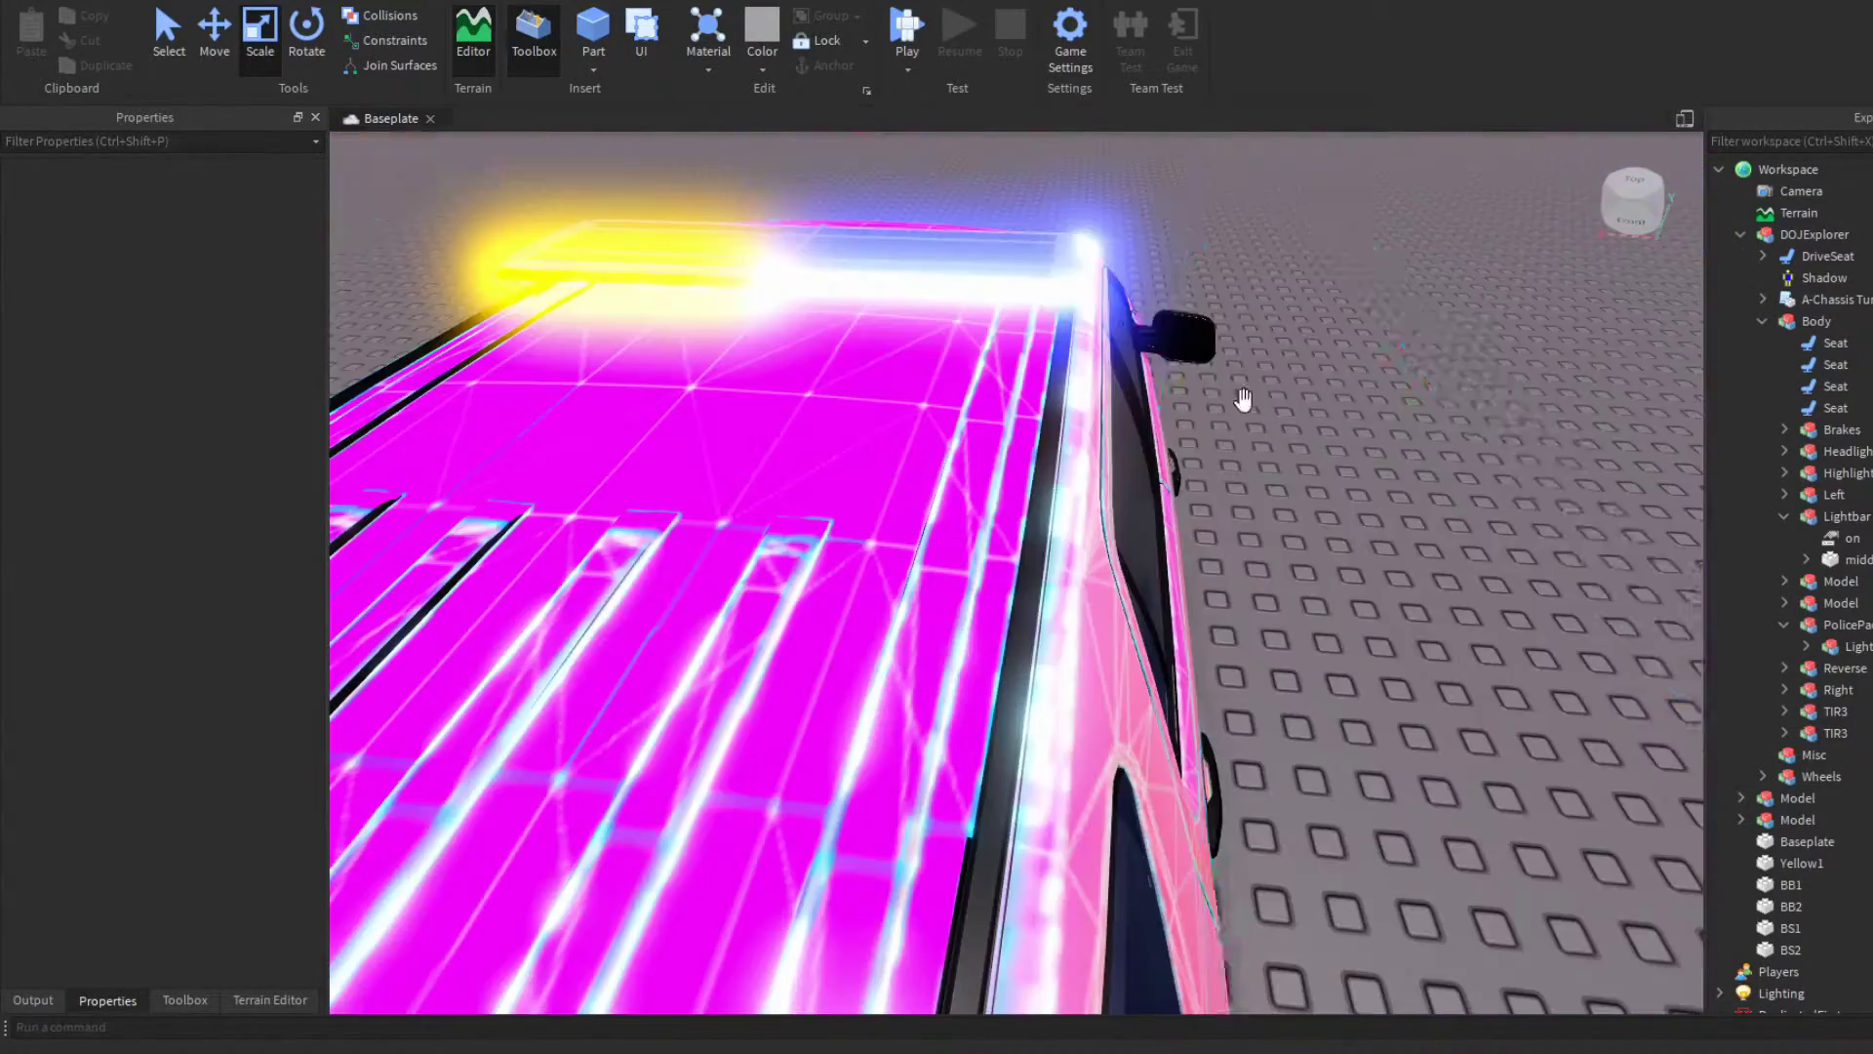
{"action": "left_click", "coordinate": [1066, 291]}
{"action": "key", "text": "ctrl+d"}
{"action": "key", "text": "ctrl+2"}
{"action": "left_click_drag", "start_coordinate": [1135, 303], "coordinate": [957, 335]}
{"action": "right_click_drag", "start_coordinate": [1037, 313], "coordinate": [958, 335]}
{"action": "left_click_drag", "start_coordinate": [958, 334], "coordinate": [954, 335]}
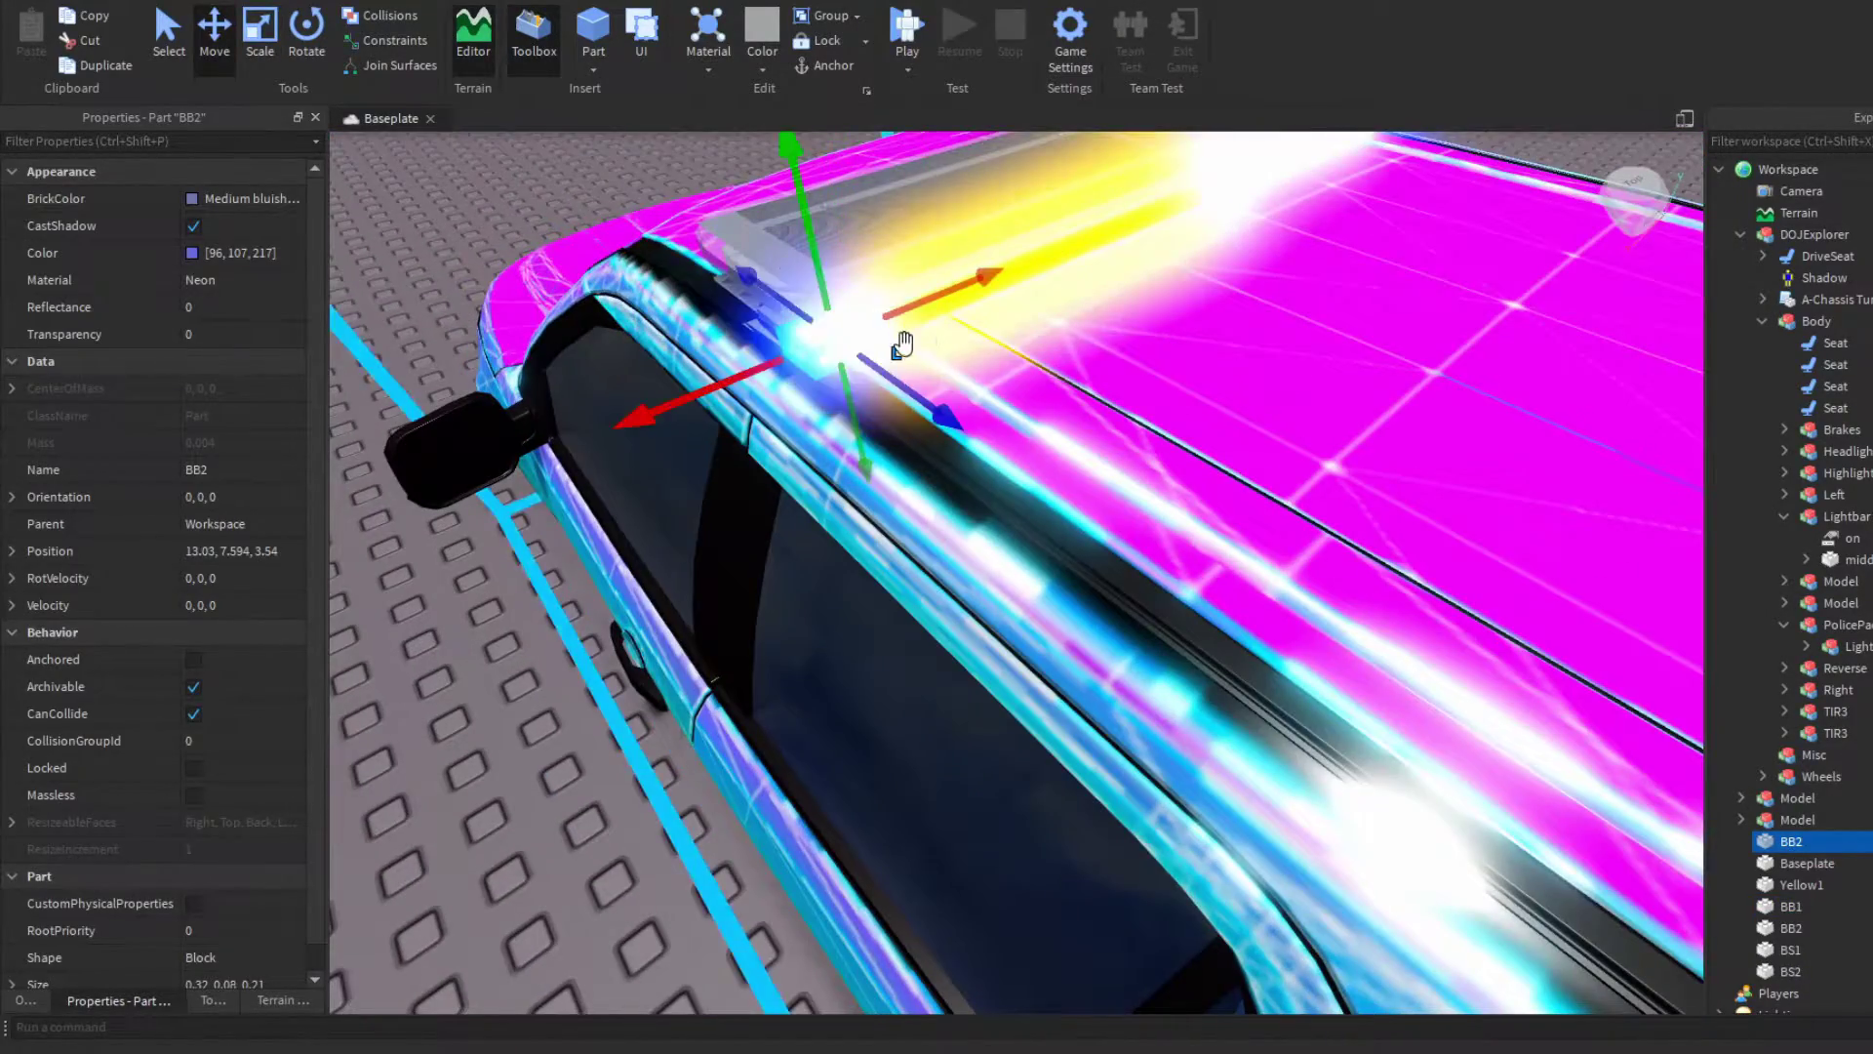
{"action": "key", "text": "ctrl+4"}
{"action": "key", "text": "ctrl+2"}
{"action": "left_click", "coordinate": [861, 330]}
{"action": "left_click", "coordinate": [829, 328]}
Step: Apply the red reference part's color (205, 84, 75) to the short piece beside the orange strip
{"action": "scroll", "coordinate": [866, 382], "scroll_direction": "down", "scroll_amount": 8}
{"action": "right_click_drag", "start_coordinate": [866, 382], "coordinate": [732, 532]}
{"action": "left_click", "coordinate": [727, 547], "text": "alt"}
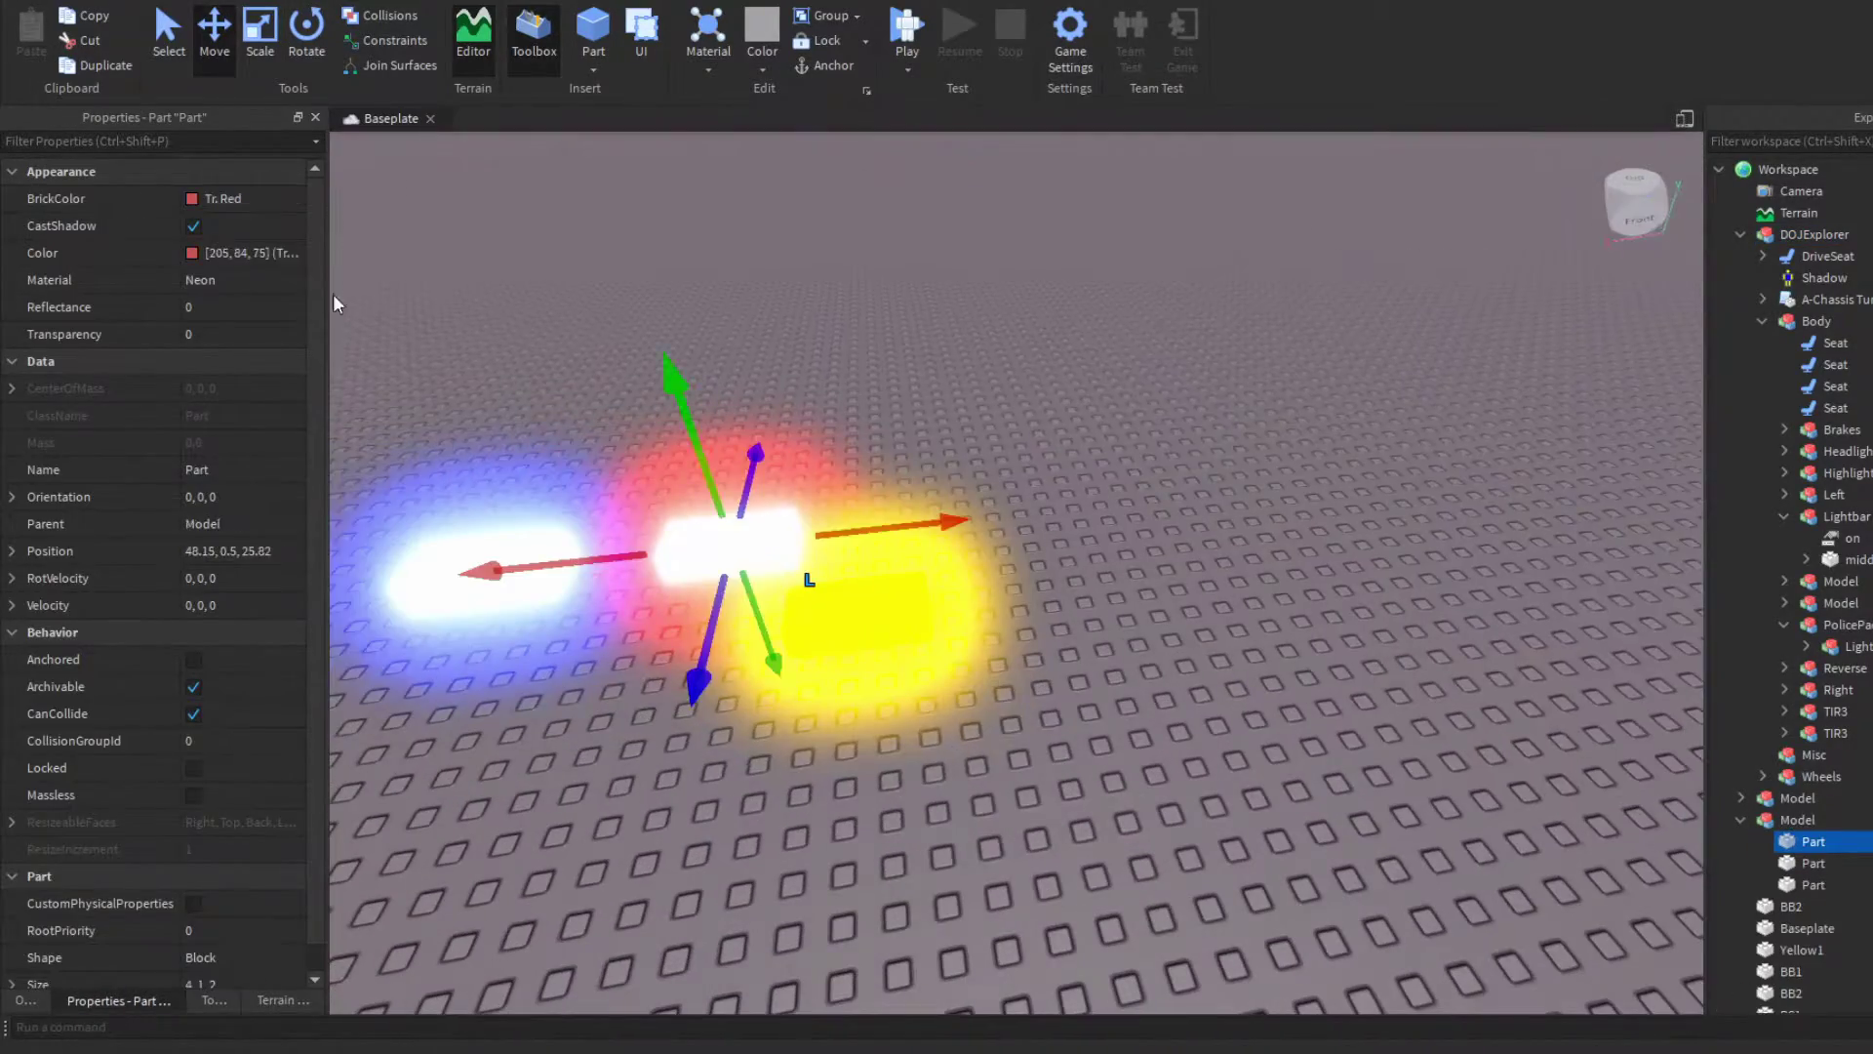
{"action": "left_click", "coordinate": [865, 324]}
{"action": "right_click_drag", "start_coordinate": [864, 324], "coordinate": [1066, 401]}
{"action": "scroll", "coordinate": [1066, 401], "scroll_direction": "down", "scroll_amount": 2}
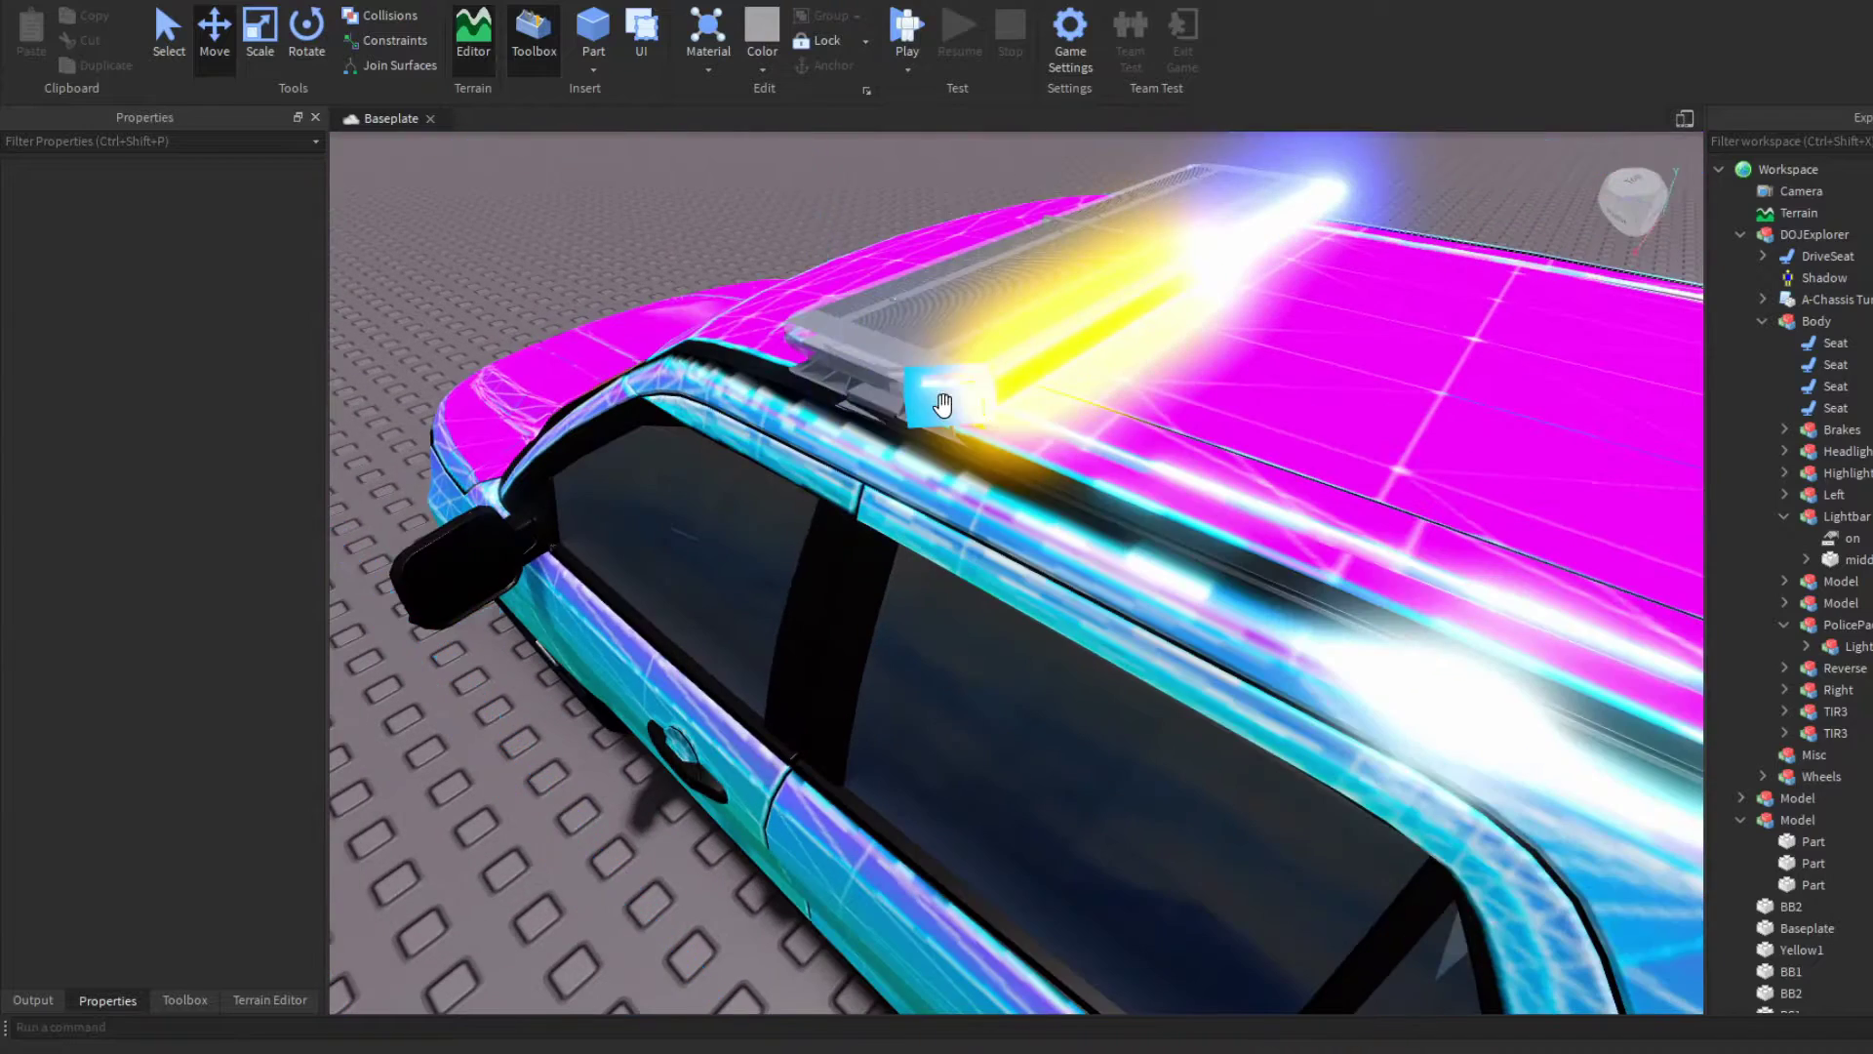
{"action": "left_click", "coordinate": [941, 408]}
{"action": "left_click", "coordinate": [272, 256]}
{"action": "key", "text": "ctrl+v"}
{"action": "key", "text": "Return"}
Step: Rename the short red piece beside the orange strip as RS1
{"action": "double_click", "coordinate": [1792, 908]}
{"action": "key", "text": "BackSpace"}
{"action": "type", "text": "RS1"}
{"action": "key", "text": "Return"}
Step: Duplicate RS1, rotate the copy to about -86° and place it along the light bar's side end
{"action": "right_click_drag", "start_coordinate": [1096, 503], "coordinate": [903, 429]}
{"action": "scroll", "coordinate": [937, 388], "scroll_direction": "up", "scroll_amount": 2}
{"action": "left_click", "coordinate": [936, 388]}
{"action": "left_click", "coordinate": [807, 882]}
{"action": "right_click_drag", "start_coordinate": [807, 882], "coordinate": [833, 858]}
{"action": "scroll", "coordinate": [832, 858], "scroll_direction": "down", "scroll_amount": 2}
{"action": "key", "text": "ctrl+d"}
{"action": "key", "text": "ctrl+4"}
{"action": "left_click_drag", "start_coordinate": [1184, 661], "coordinate": [926, 623]}
{"action": "key", "text": "ctrl+2"}
{"action": "left_click_drag", "start_coordinate": [1081, 668], "coordinate": [1083, 673]}
Step: Duplicate the red side piece RS1 and place the copy farther along the light bar's side, near the front corner
{"action": "key", "text": "ctrl+d"}
{"action": "left_click_drag", "start_coordinate": [1159, 608], "coordinate": [939, 622]}
{"action": "right_click_drag", "start_coordinate": [939, 621], "coordinate": [963, 707]}
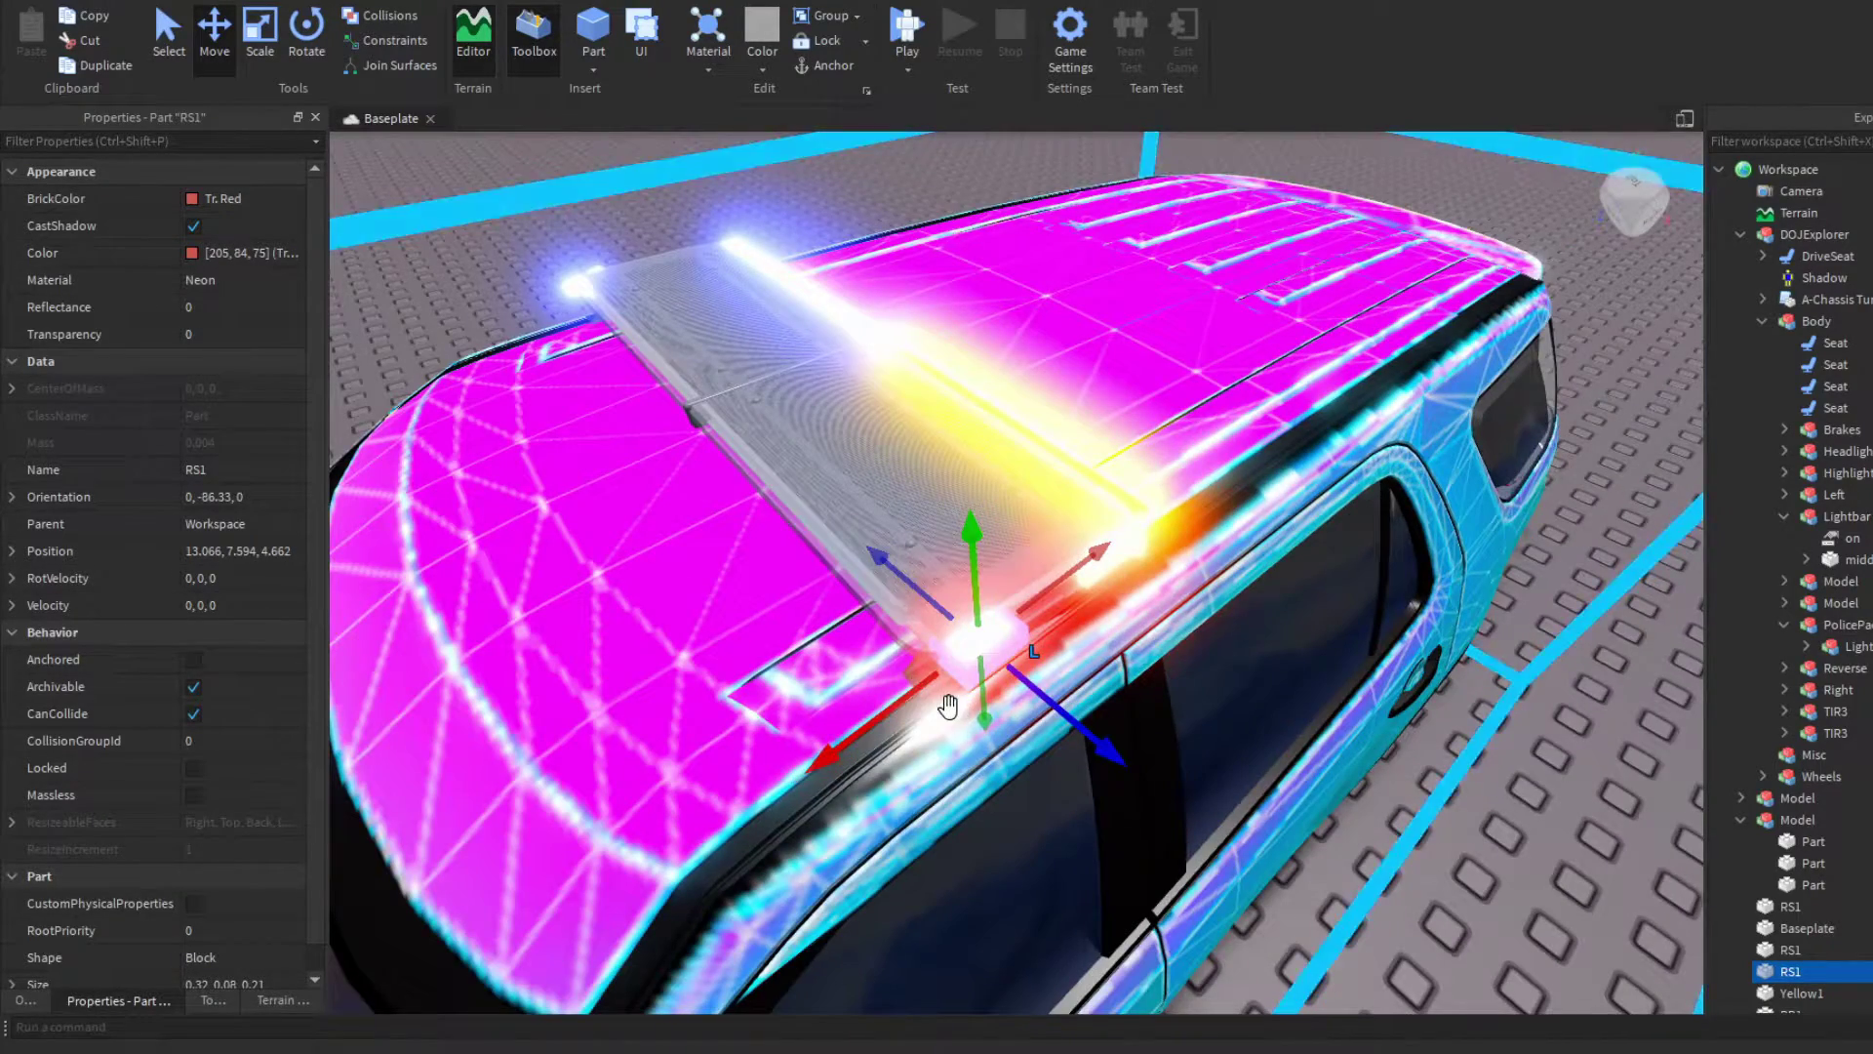
Step: Duplicate the front-most red side piece, rotate the copy to about 3.67° and fit it on the light bar's front corner
{"action": "key", "text": "ctrl+d"}
{"action": "key", "text": "ctrl+r"}
{"action": "left_click", "coordinate": [975, 660]}
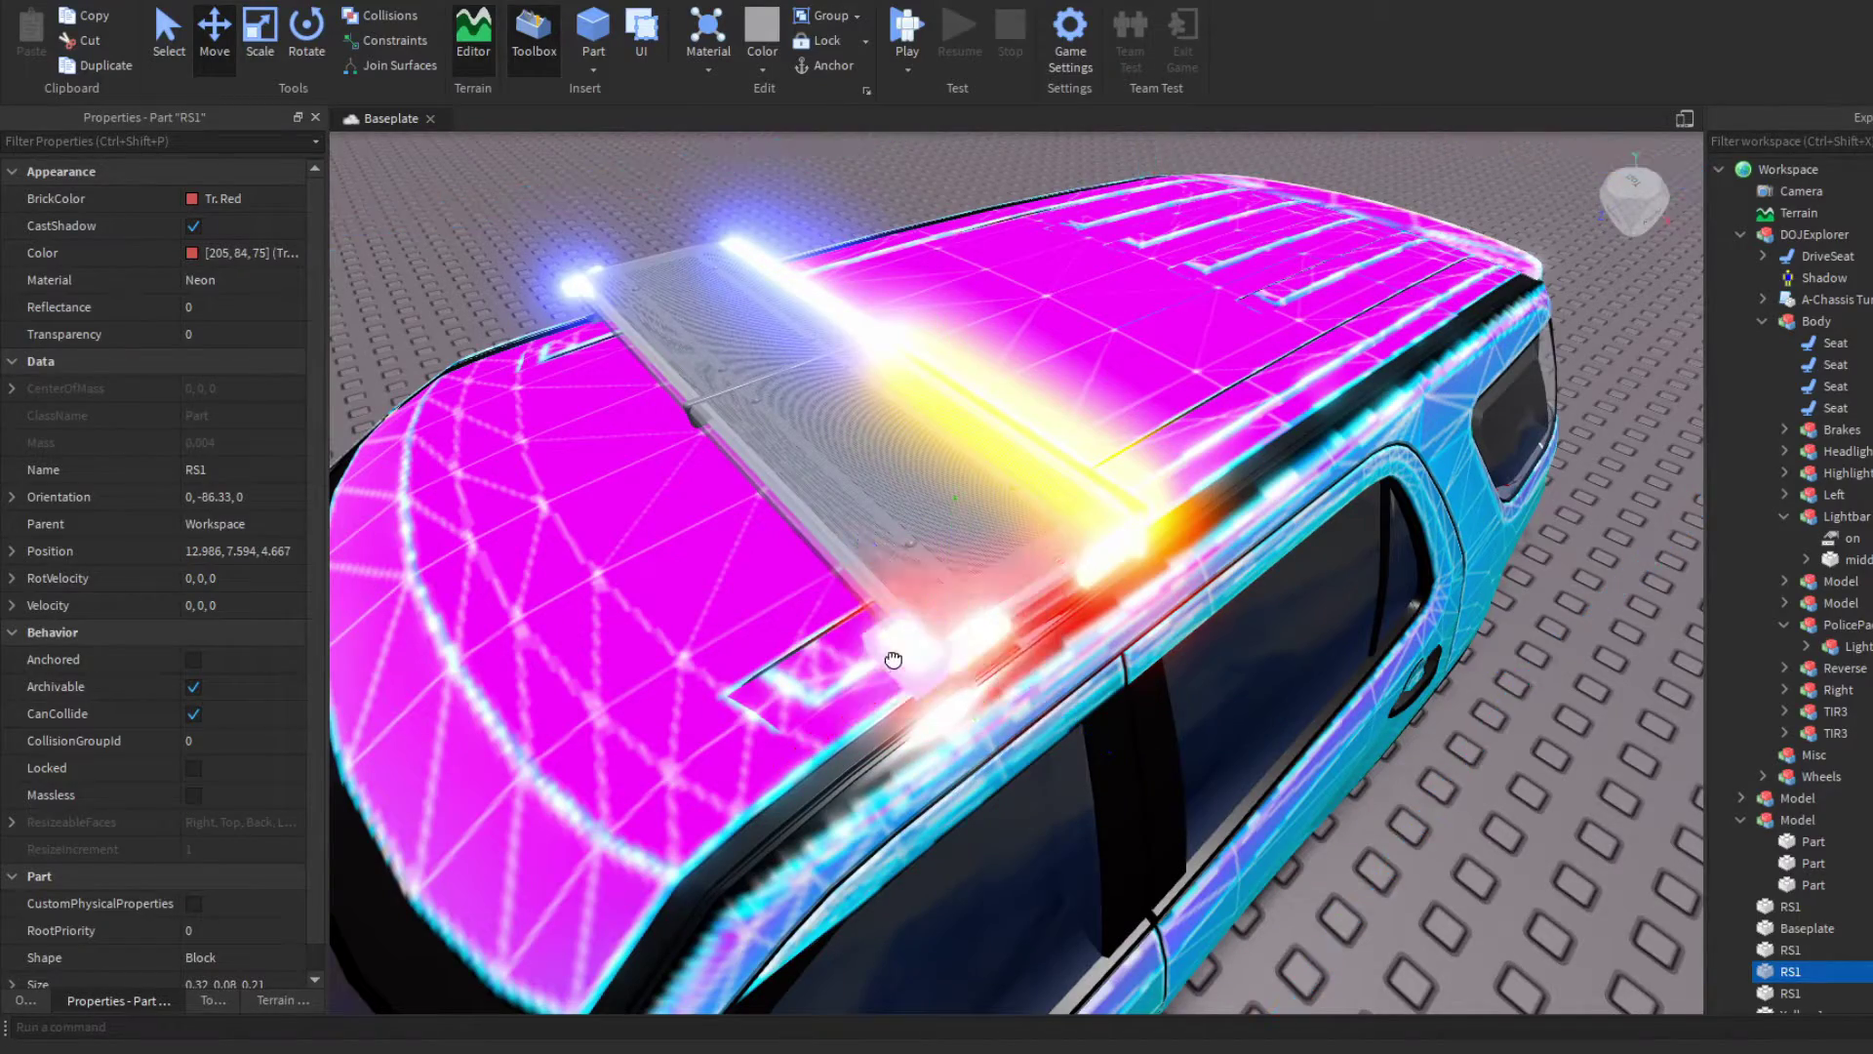
{"action": "left_click", "coordinate": [866, 692]}
{"action": "left_click", "coordinate": [1495, 911]}
{"action": "right_click_drag", "start_coordinate": [1103, 818], "coordinate": [1103, 818]}
{"action": "left_click", "coordinate": [900, 580]}
{"action": "right_click_drag", "start_coordinate": [900, 580], "coordinate": [901, 579]}
Step: Rename the second red side piece as RS2 and the red front corner piece as RF1
{"action": "double_click", "coordinate": [1778, 973]}
{"action": "type", "text": "RS2"}
{"action": "left_click", "coordinate": [1790, 992]}
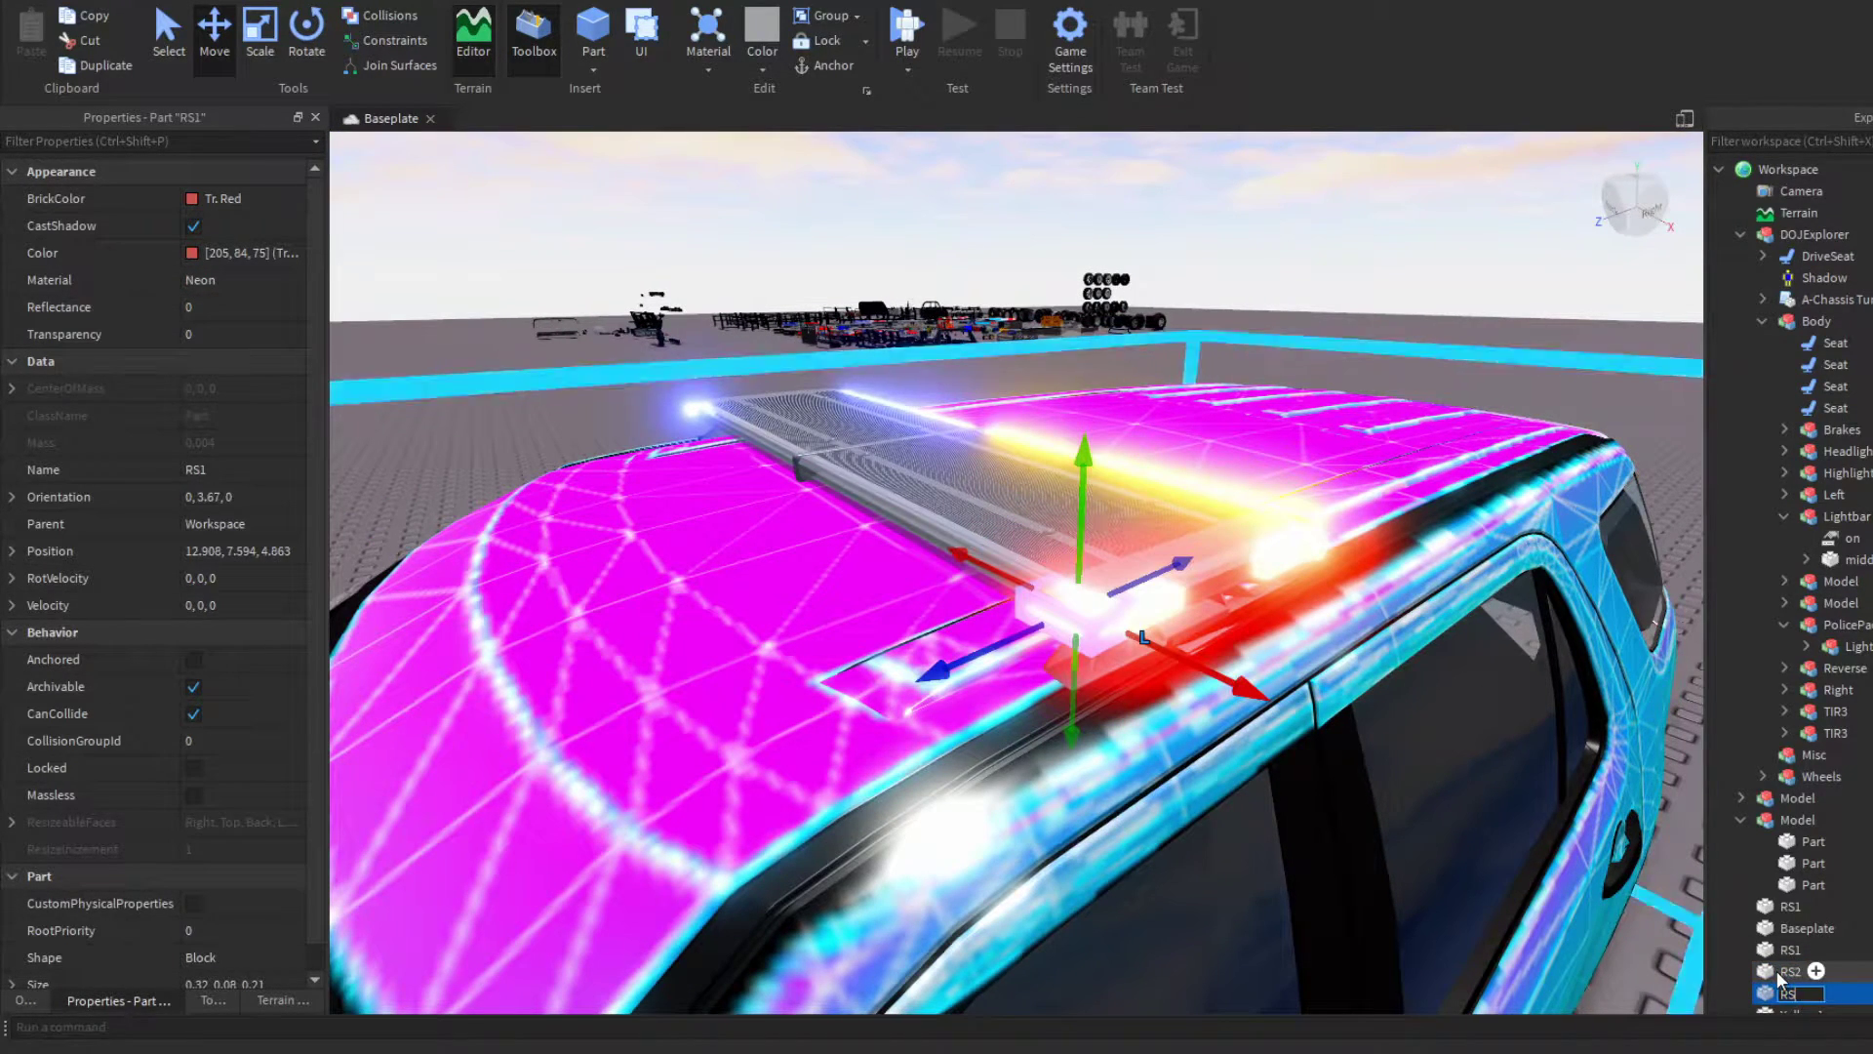
{"action": "right_click_drag", "start_coordinate": [1356, 738], "coordinate": [1355, 738]}
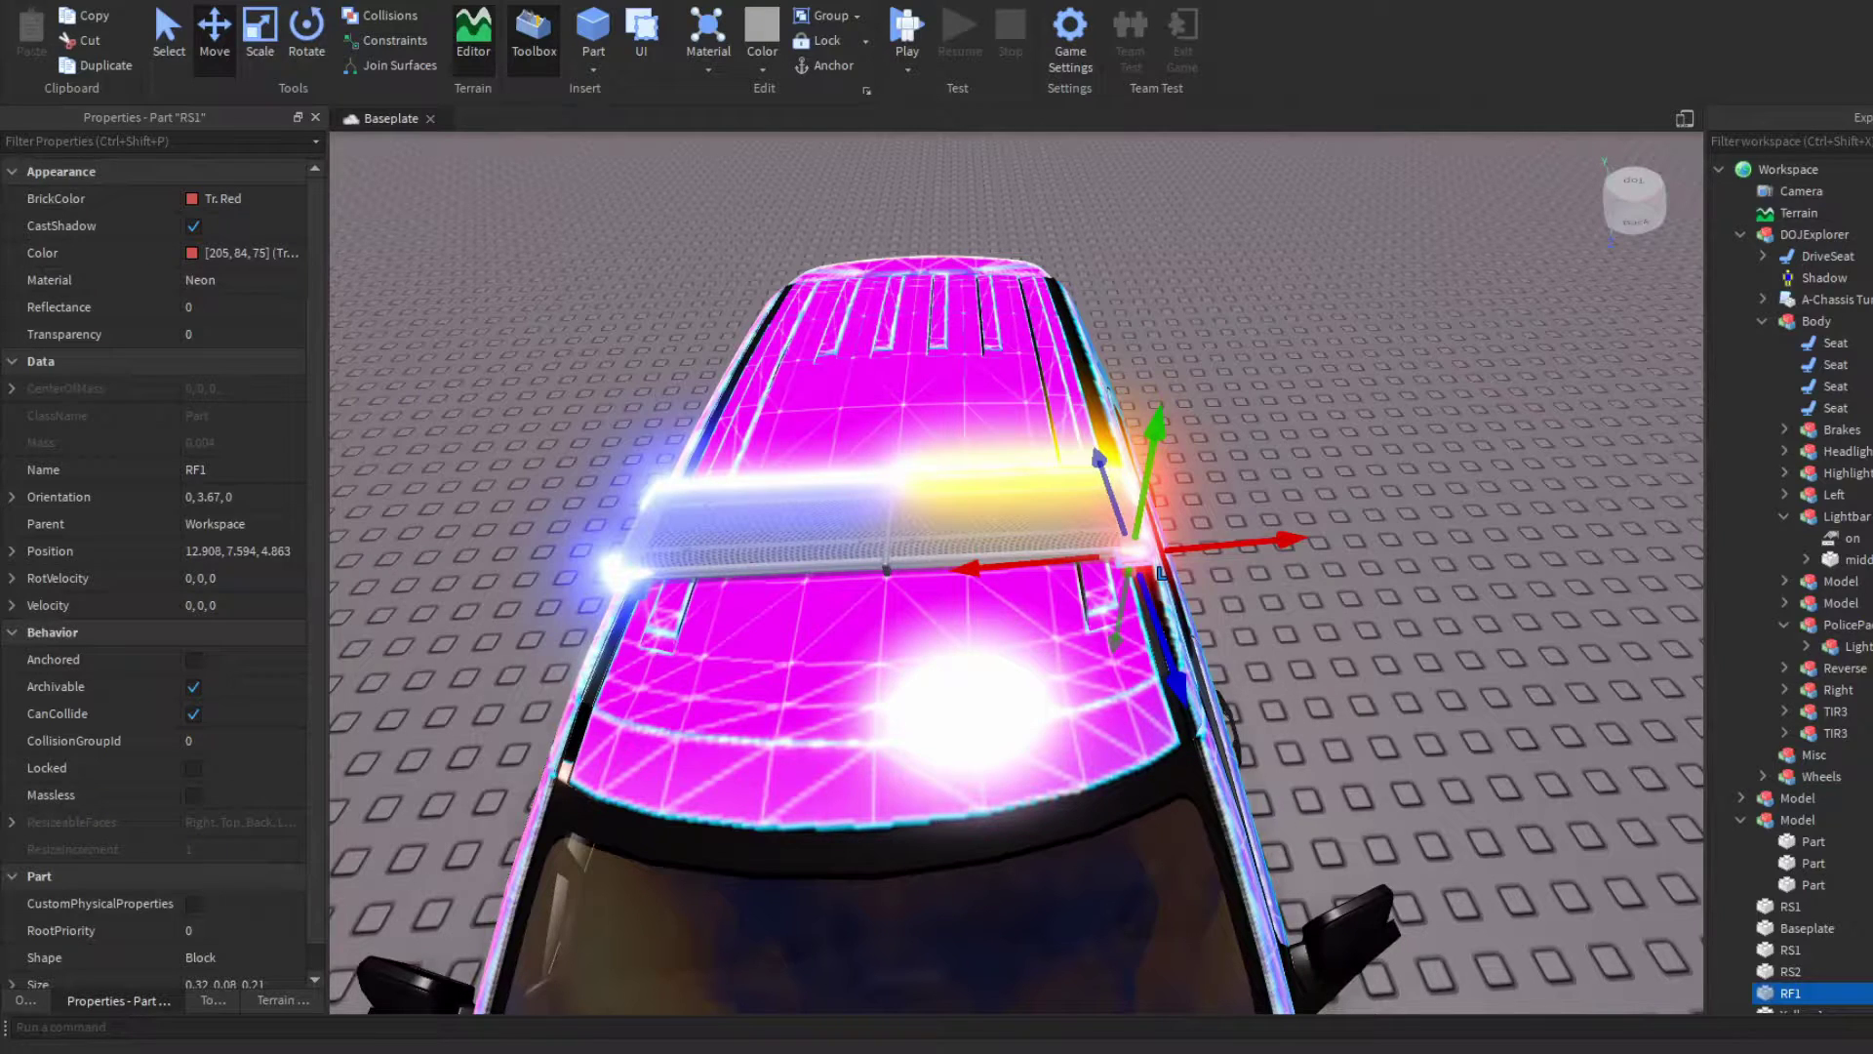
Step: Duplicate RF1 and place the copy farther inward along the light bar's front edge
{"action": "right_click_drag", "start_coordinate": [680, 463], "coordinate": [674, 406]}
{"action": "scroll", "coordinate": [674, 406], "scroll_direction": "up", "scroll_amount": 5}
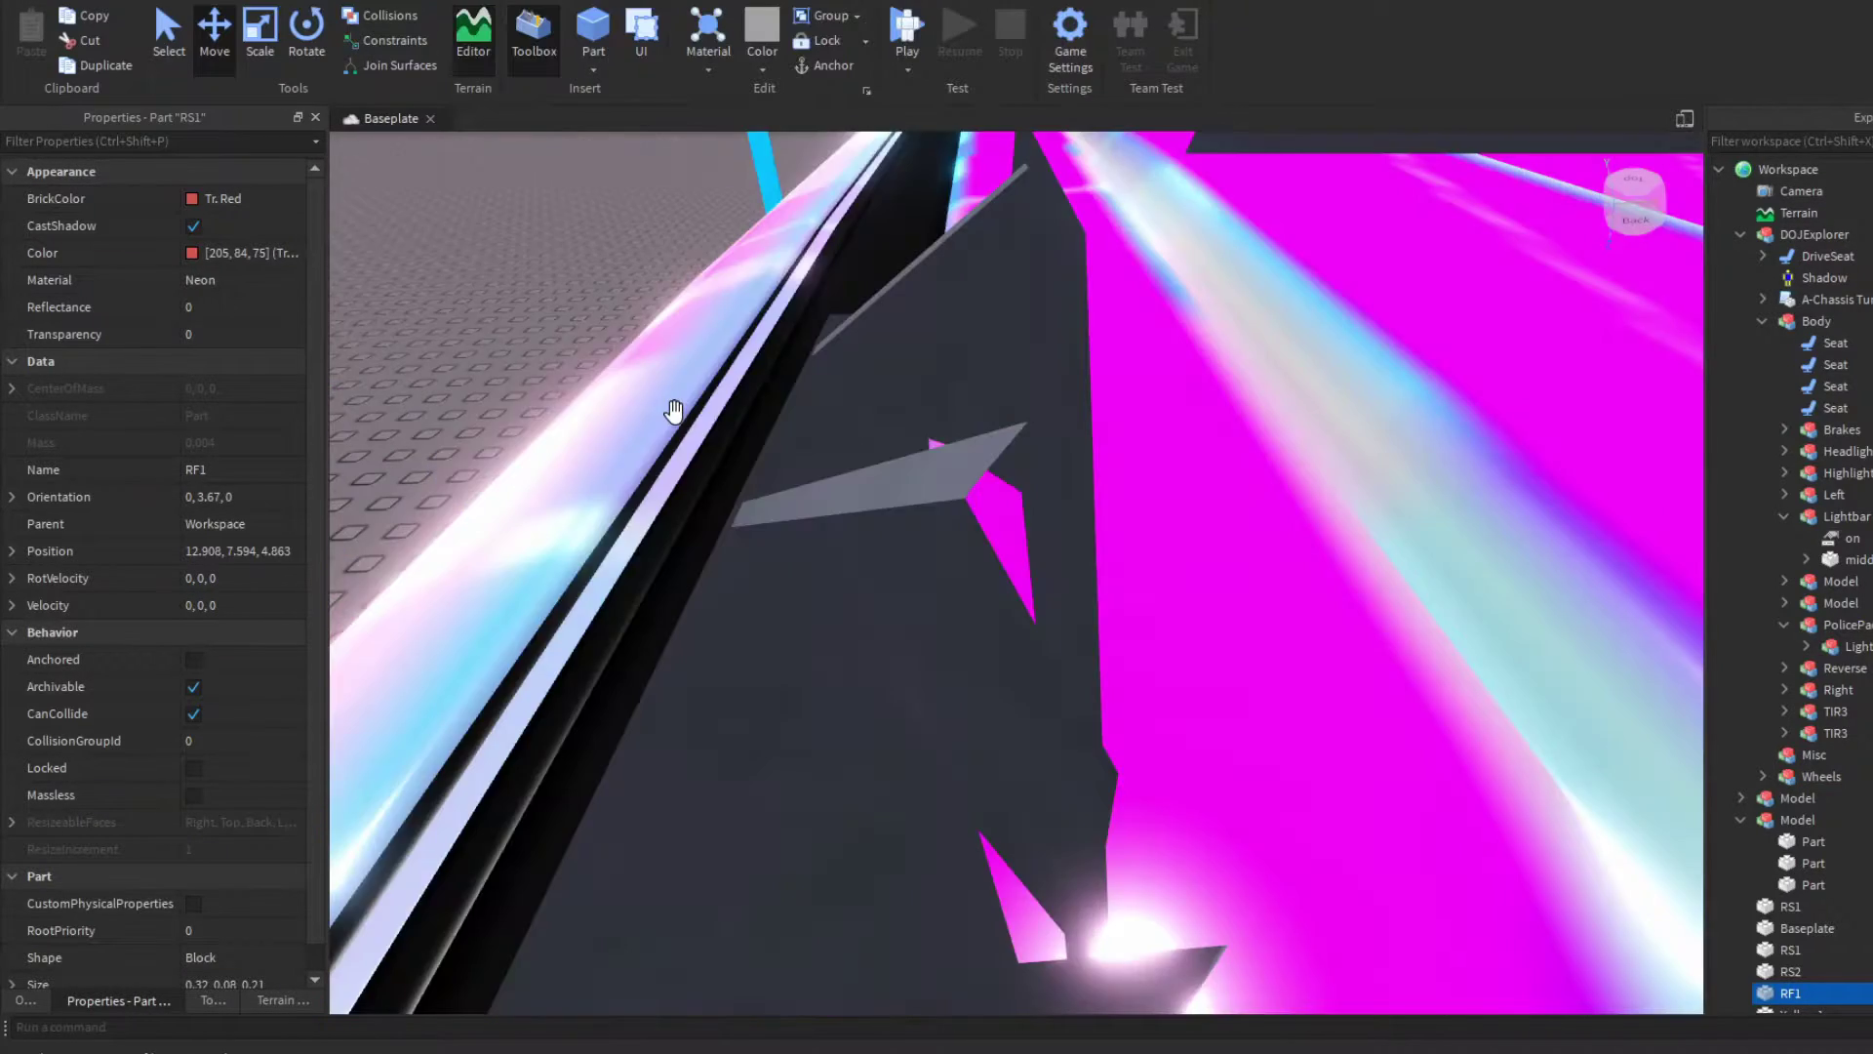
{"action": "scroll", "coordinate": [673, 412], "scroll_direction": "down", "scroll_amount": 3}
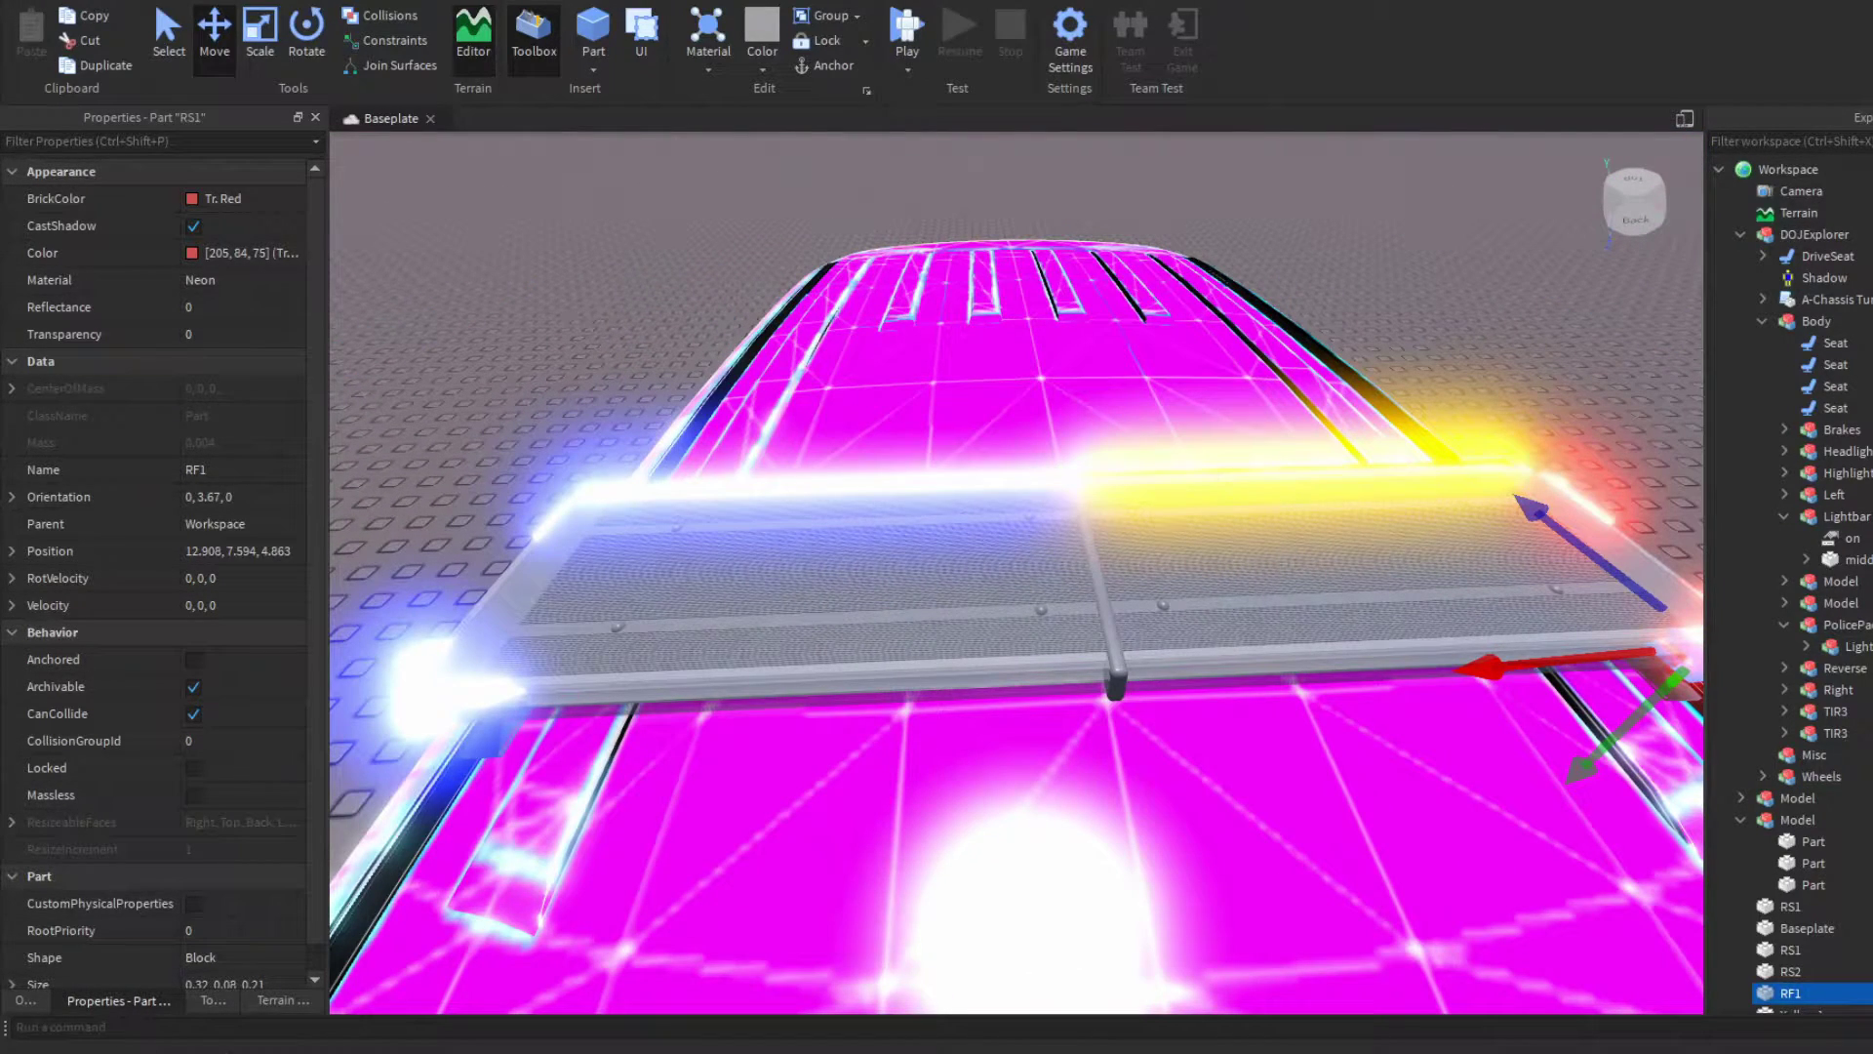
{"action": "right_click_drag", "start_coordinate": [678, 626], "coordinate": [763, 621]}
{"action": "key", "text": "ctrl+d"}
{"action": "left_click_drag", "start_coordinate": [1067, 690], "coordinate": [912, 708]}
Step: Lengthen the copied red front piece to 0.63 and rotate it to about -0.87° to follow the front edge
{"action": "key", "text": "ctrl+3"}
{"action": "key", "text": "ctrl+4"}
{"action": "left_click_drag", "start_coordinate": [995, 785], "coordinate": [992, 783]}
{"action": "right_click_drag", "start_coordinate": [995, 673], "coordinate": [1009, 714]}
{"action": "left_click_drag", "start_coordinate": [982, 747], "coordinate": [970, 744]}
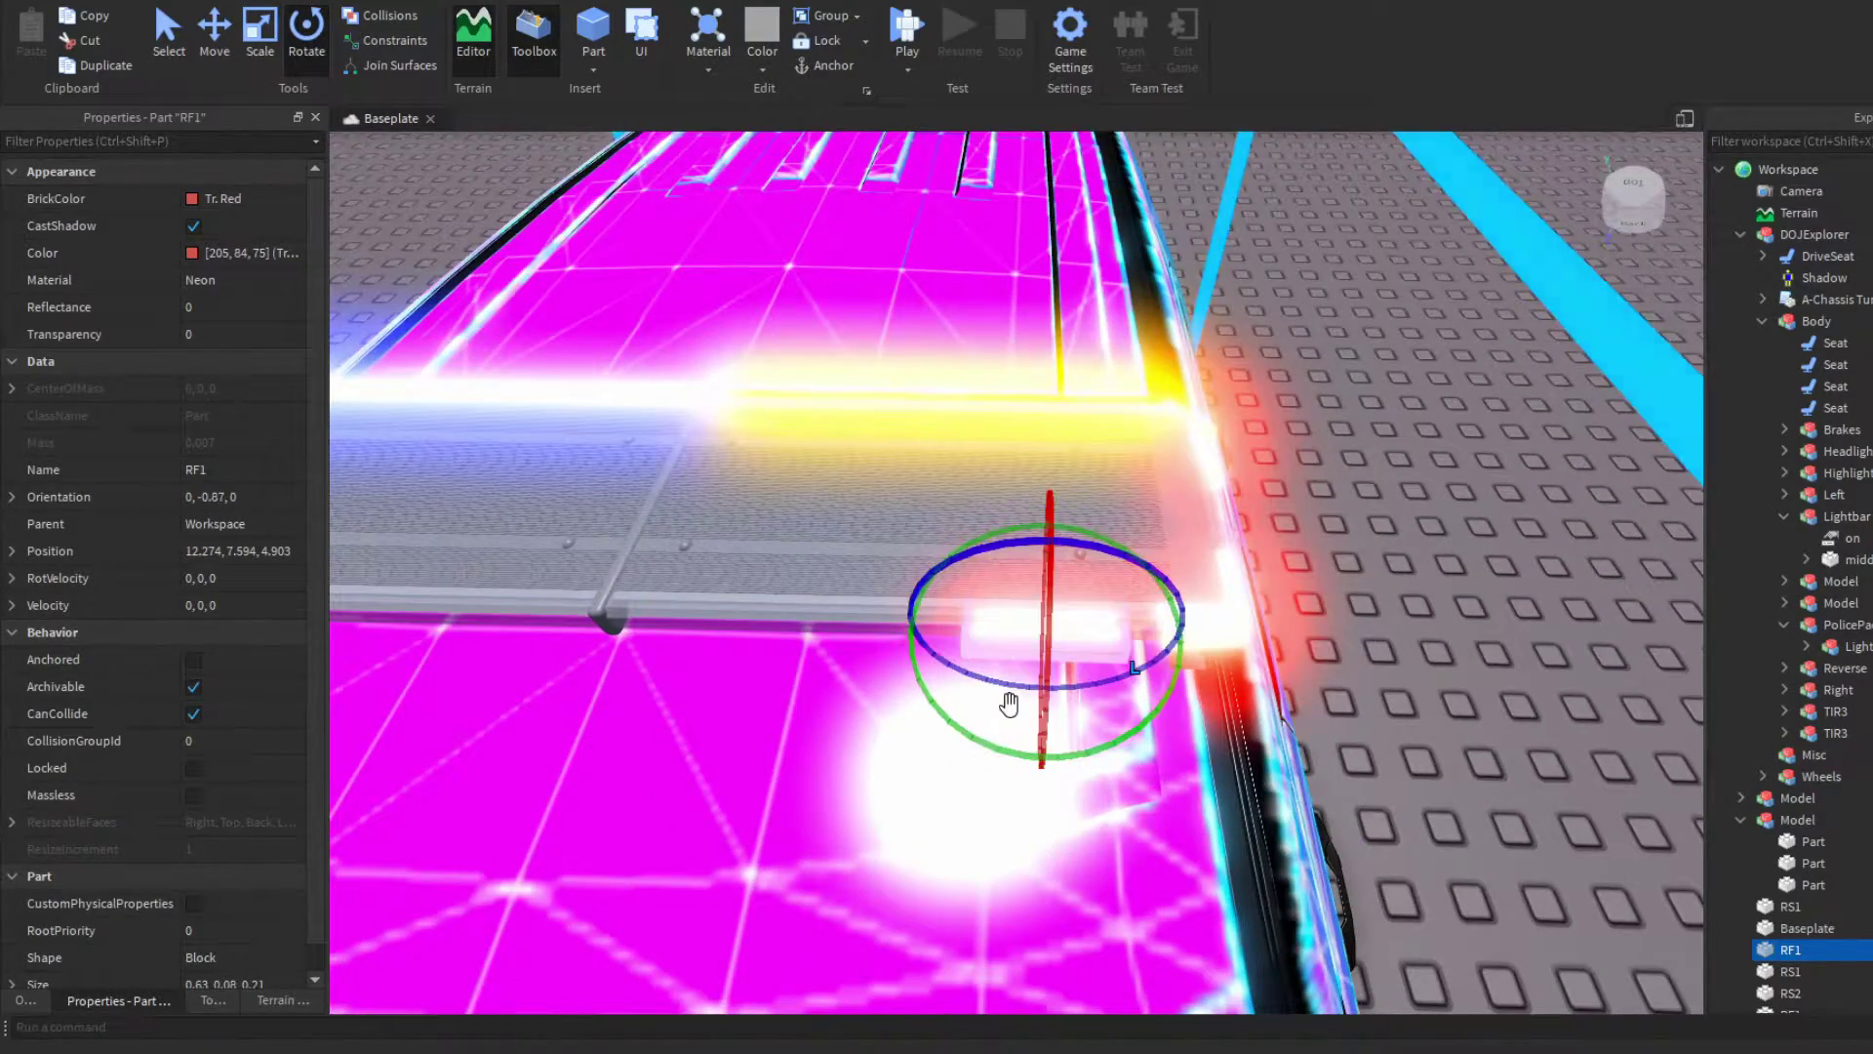
{"action": "scroll", "coordinate": [1108, 673], "scroll_direction": "up", "scroll_amount": 3}
{"action": "right_click_drag", "start_coordinate": [1108, 673], "coordinate": [1107, 671]}
{"action": "scroll", "coordinate": [1107, 671], "scroll_direction": "down", "scroll_amount": 3}
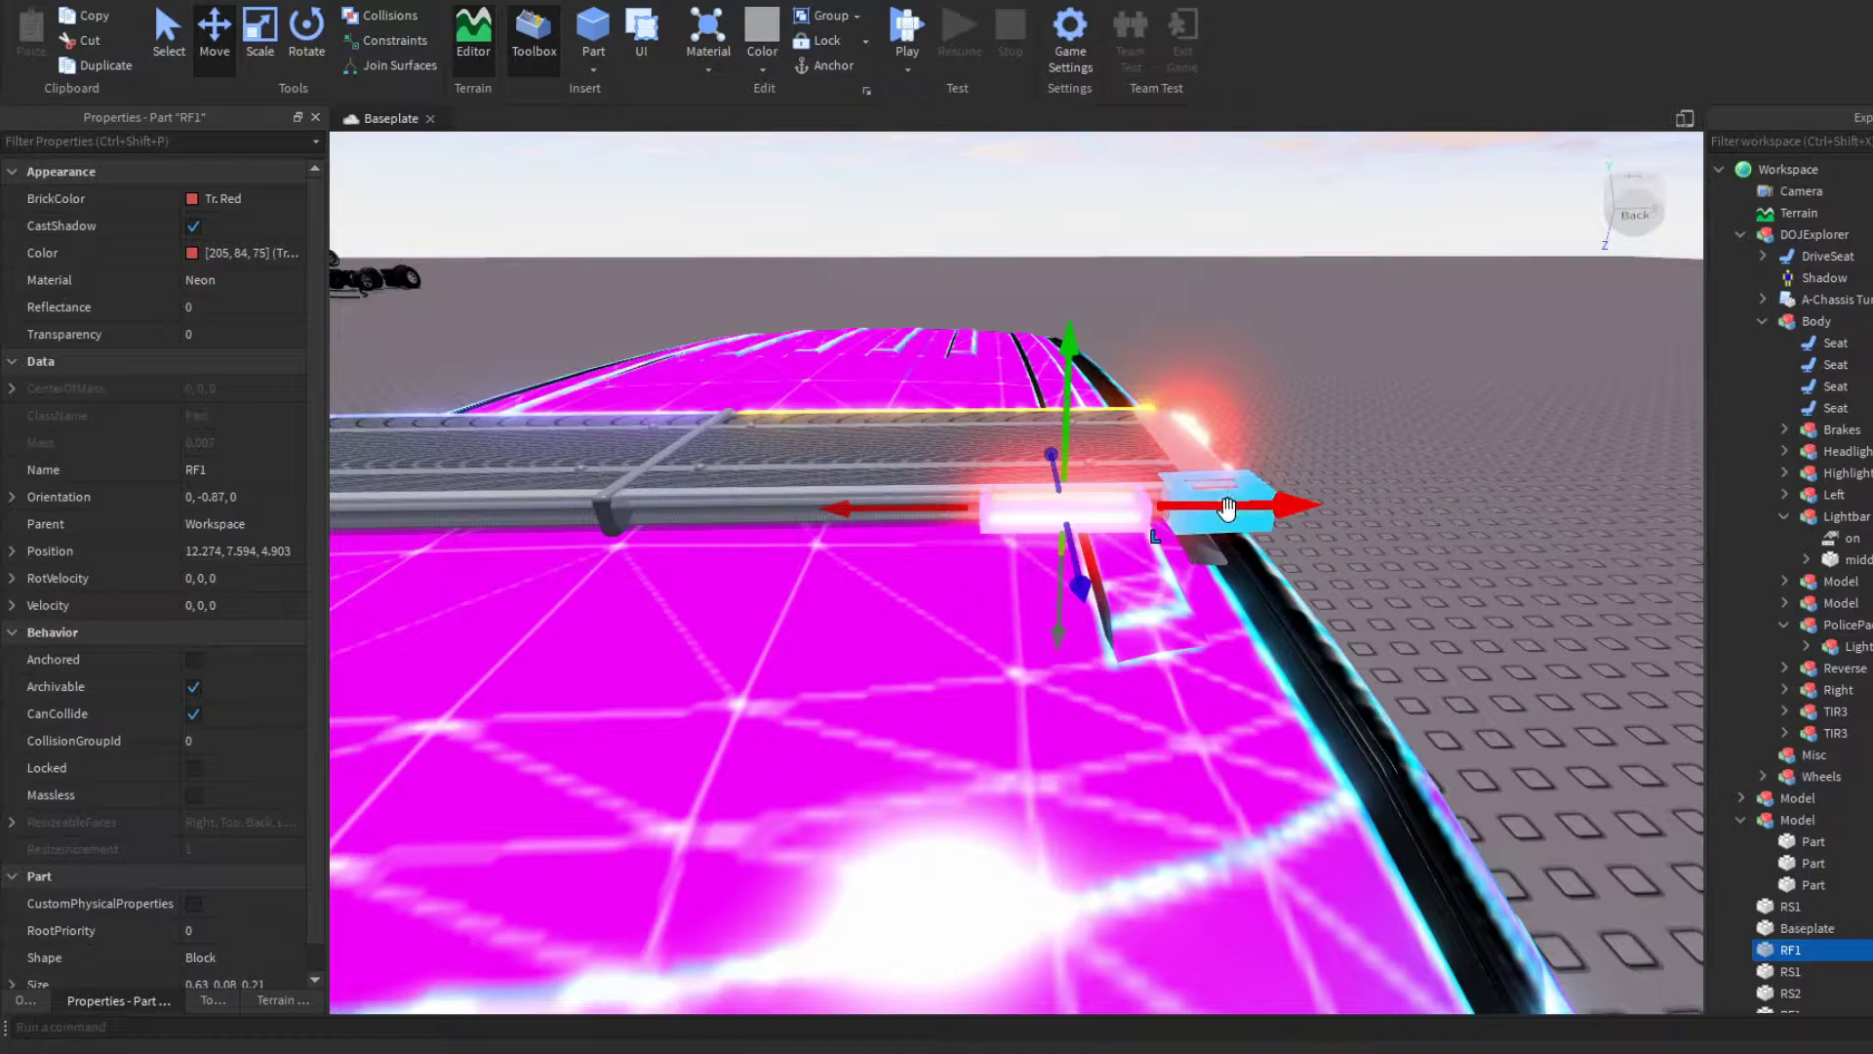
Step: Duplicate the long red front piece and place the copy directly beside it, toward the light bar's center
{"action": "key", "text": "ctrl+d"}
{"action": "left_click_drag", "start_coordinate": [1228, 508], "coordinate": [1103, 520]}
{"action": "key", "text": "a"}
Step: Duplicate the long red piece, shorten the copy to 0.27 near the front center and color it white (255, 255, 255)
{"action": "key", "text": "ctrl+d"}
{"action": "key", "text": "ctrl+3"}
{"action": "left_click_drag", "start_coordinate": [1333, 506], "coordinate": [1182, 515]}
{"action": "key", "text": "ctrl+2"}
{"action": "left_click", "coordinate": [204, 256]}
{"action": "left_click", "coordinate": [1183, 715]}
{"action": "key", "text": "f"}
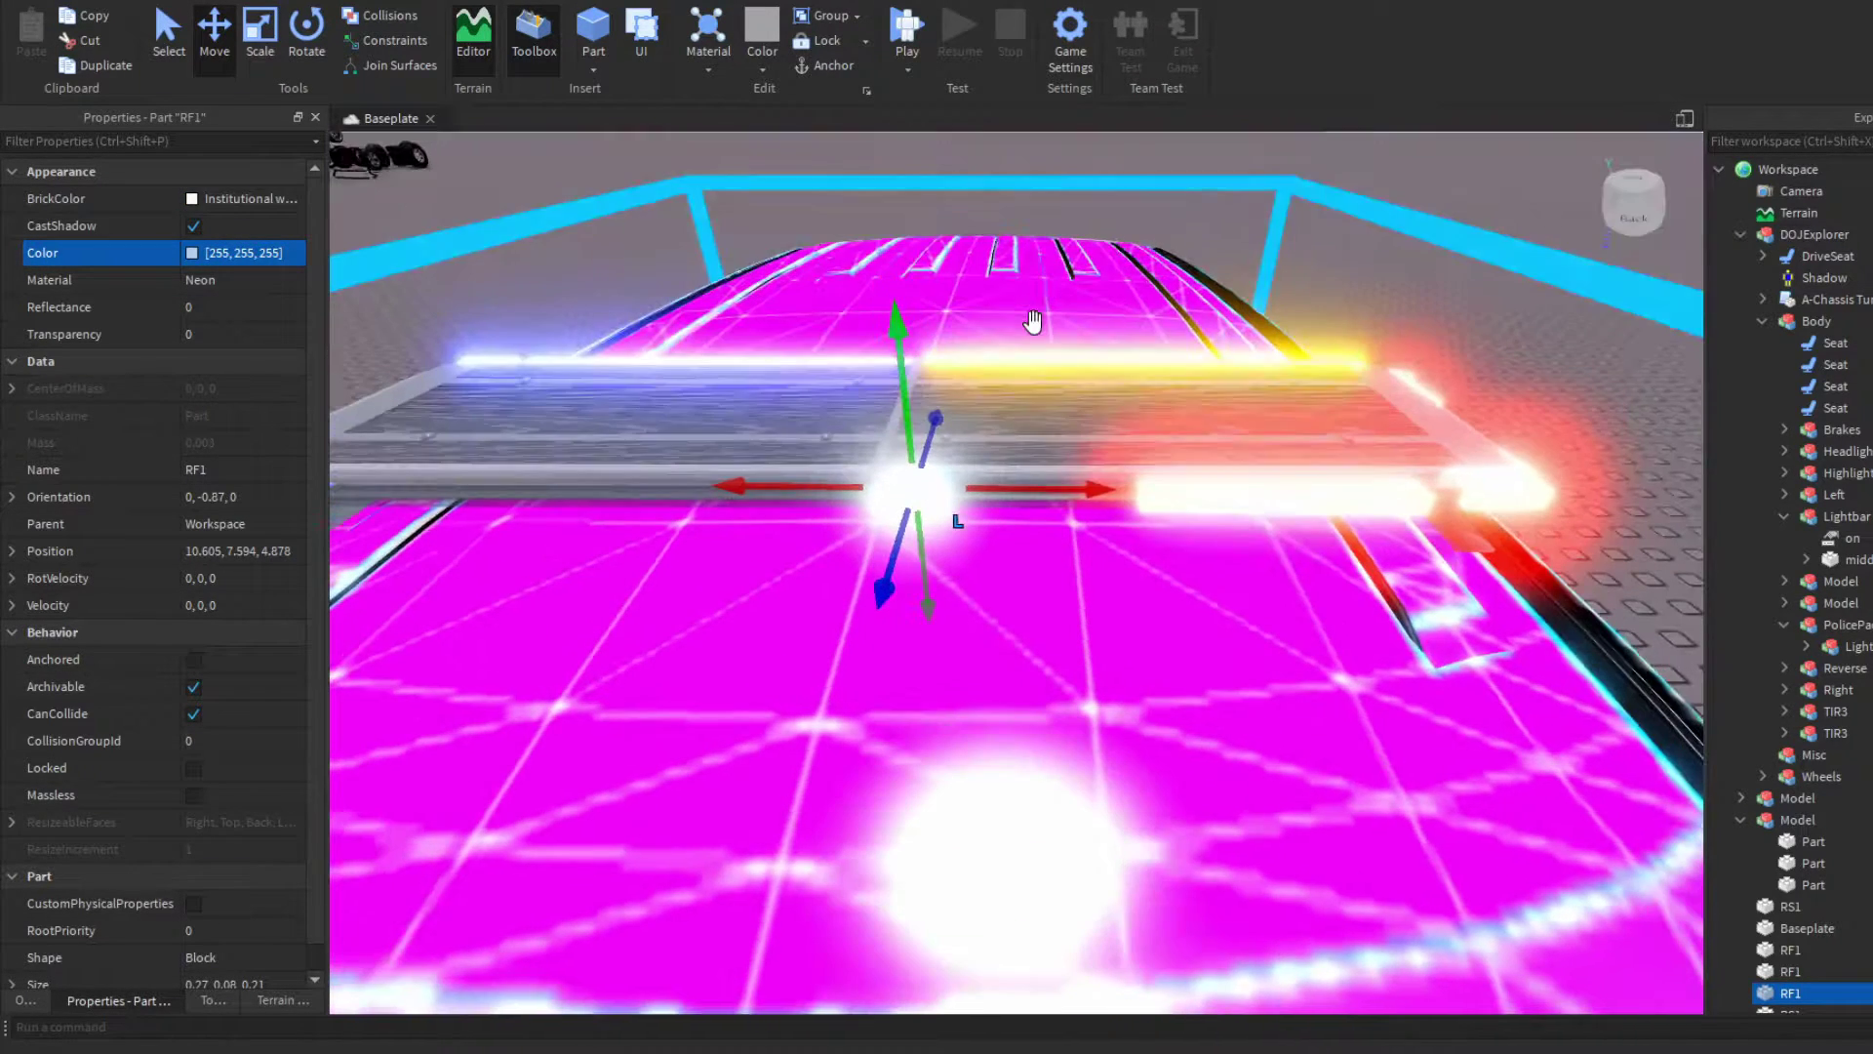
Step: Rename the white front piece as WF1 and place a duplicate beside it, on the blue side of the center
{"action": "double_click", "coordinate": [1772, 997]}
{"action": "type", "text": "WF1"}
{"action": "key", "text": "Return"}
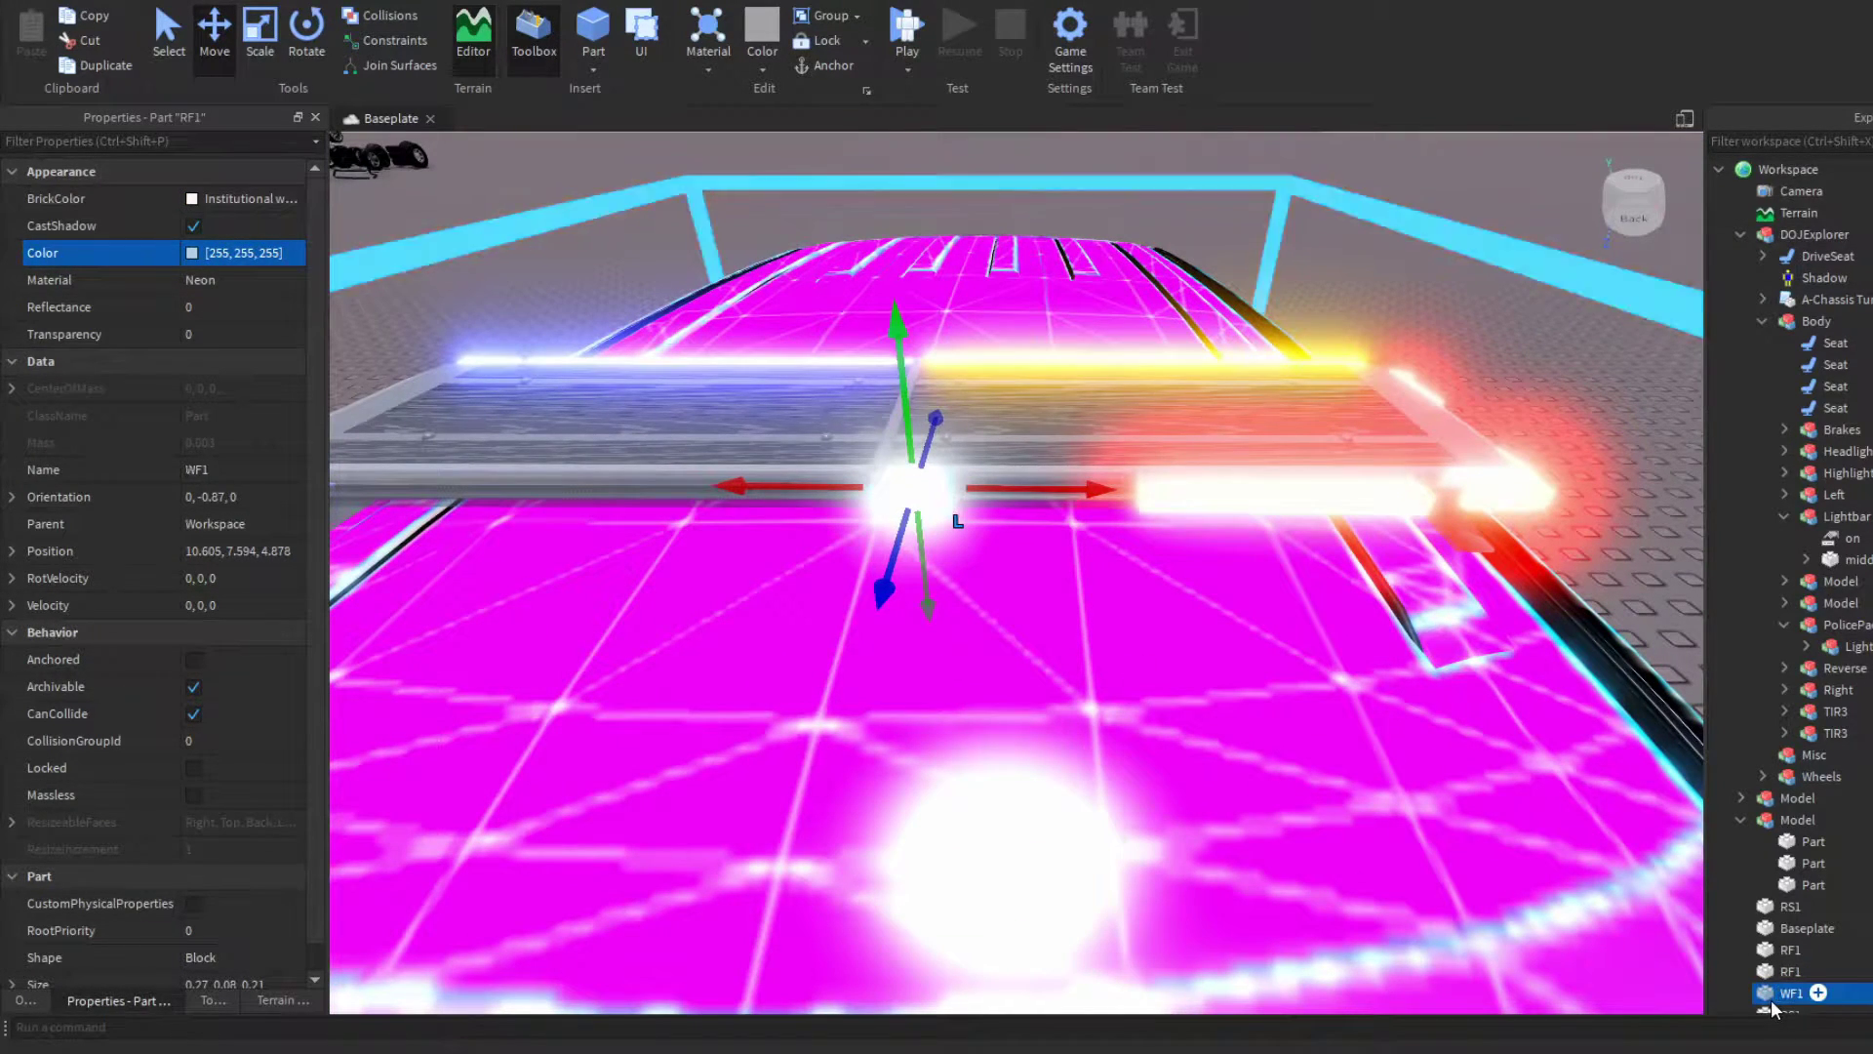
{"action": "key", "text": "ctrl+d"}
{"action": "left_click_drag", "start_coordinate": [996, 476], "coordinate": [936, 489]}
{"action": "scroll", "coordinate": [904, 499], "scroll_direction": "down", "scroll_amount": 5}
{"action": "left_click", "coordinate": [905, 489]}
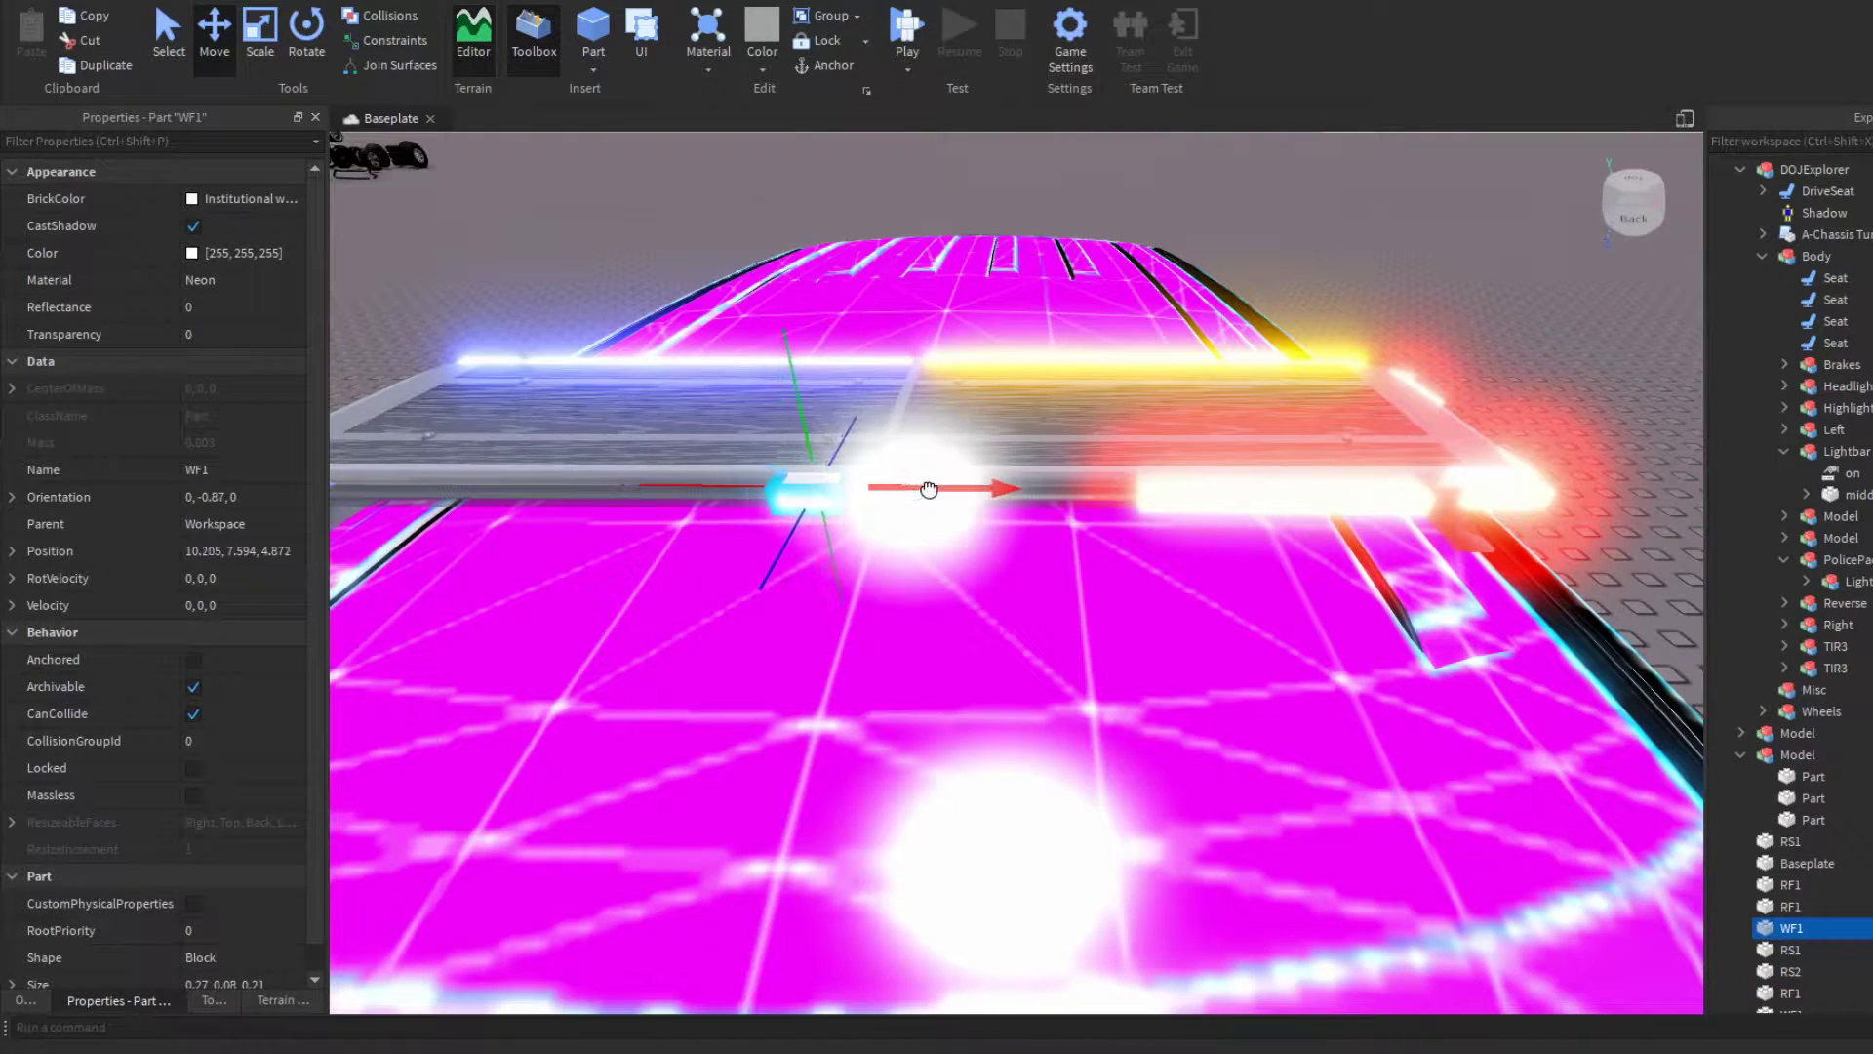
{"action": "key", "text": "a"}
{"action": "key", "text": "d"}
Step: Rename the white center piece on the blue side as WF2B
{"action": "double_click", "coordinate": [1781, 933]}
{"action": "type", "text": "WF2"}
{"action": "key", "text": "Return"}
{"action": "right_click_drag", "start_coordinate": [1126, 652], "coordinate": [1161, 586]}
{"action": "double_click", "coordinate": [1788, 929]}
{"action": "type", "text": "WF2B"}
{"action": "left_click", "coordinate": [1790, 943]}
Step: Rename the white center piece on the red side as WF1R
{"action": "left_click", "coordinate": [1790, 906]}
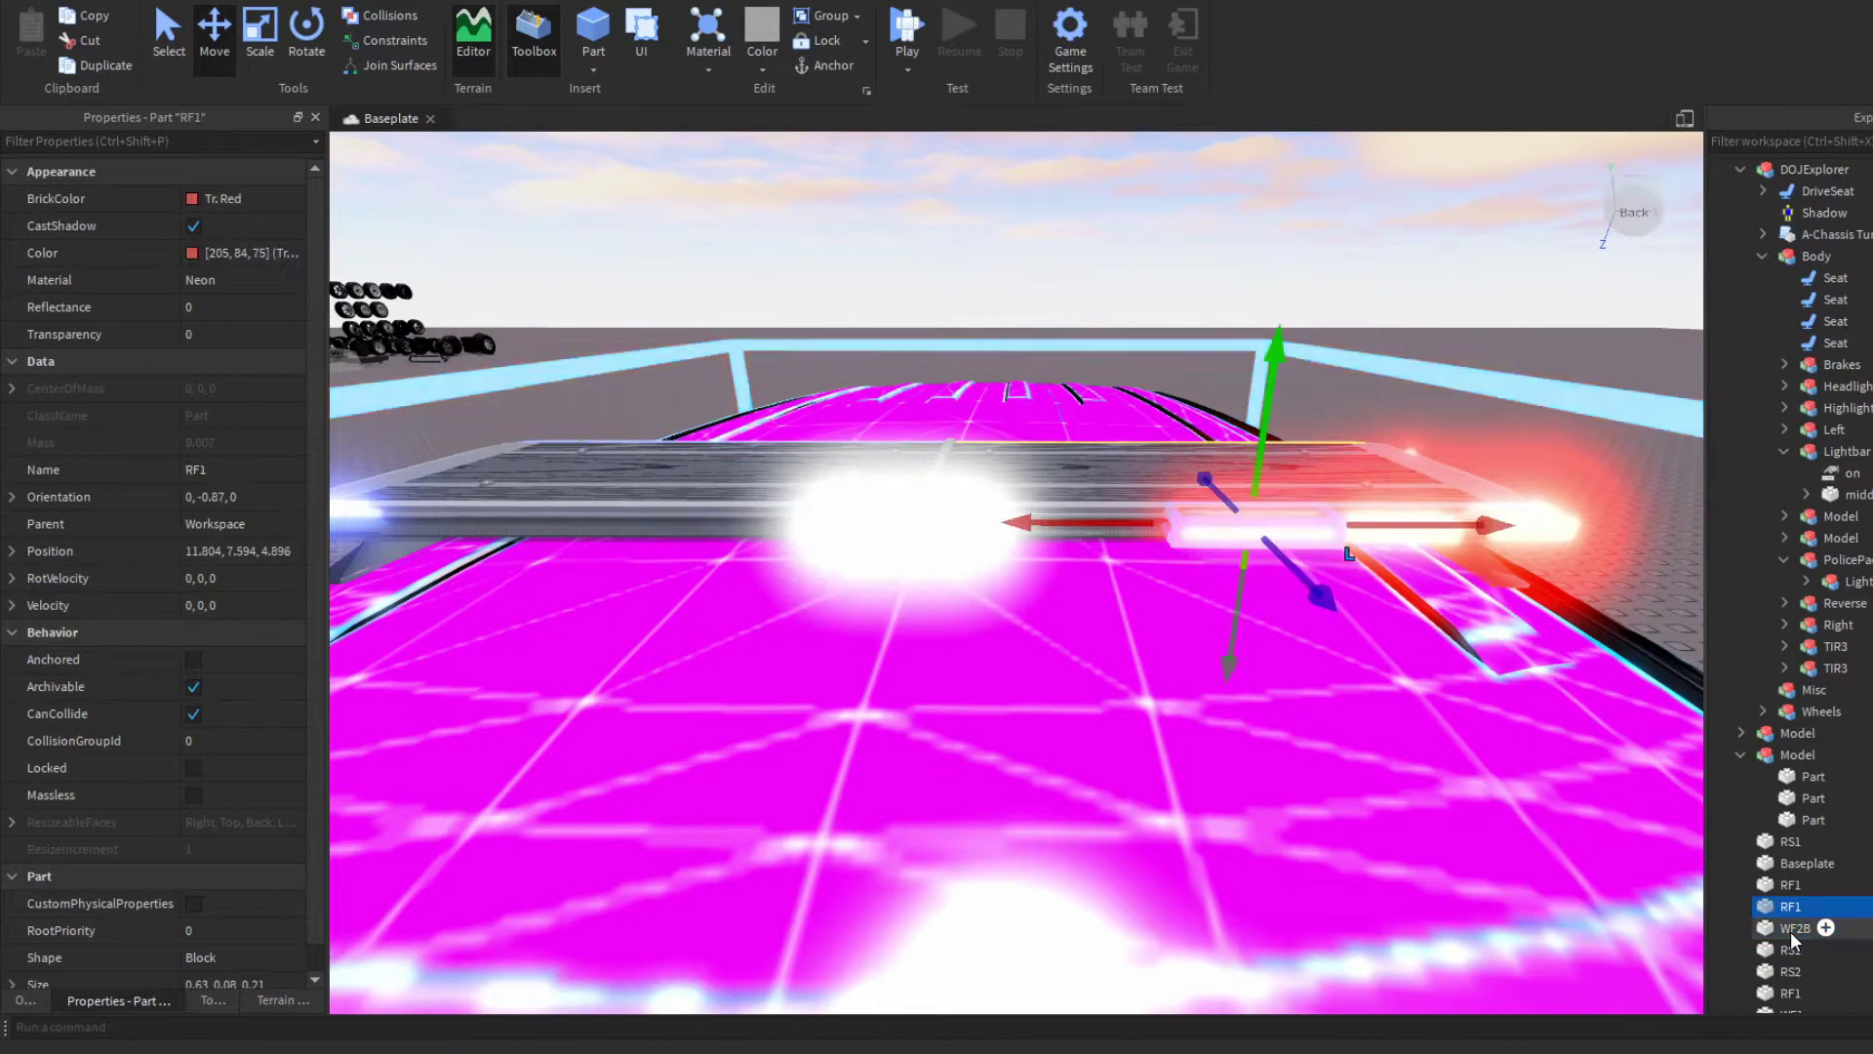
{"action": "scroll", "coordinate": [1815, 966], "scroll_direction": "down", "scroll_amount": 1}
{"action": "scroll", "coordinate": [1823, 974], "scroll_direction": "down", "scroll_amount": 1}
{"action": "double_click", "coordinate": [1794, 884]}
{"action": "type", "text": "WF1R"}
{"action": "key", "text": "Return"}
Step: Duplicate the two long red front pieces, place the copies at the front edge's blue end and color them (96, 107, 217)
{"action": "left_click", "coordinate": [1010, 277]}
{"action": "right_click_drag", "start_coordinate": [1009, 277], "coordinate": [1003, 256]}
{"action": "key", "text": "a"}
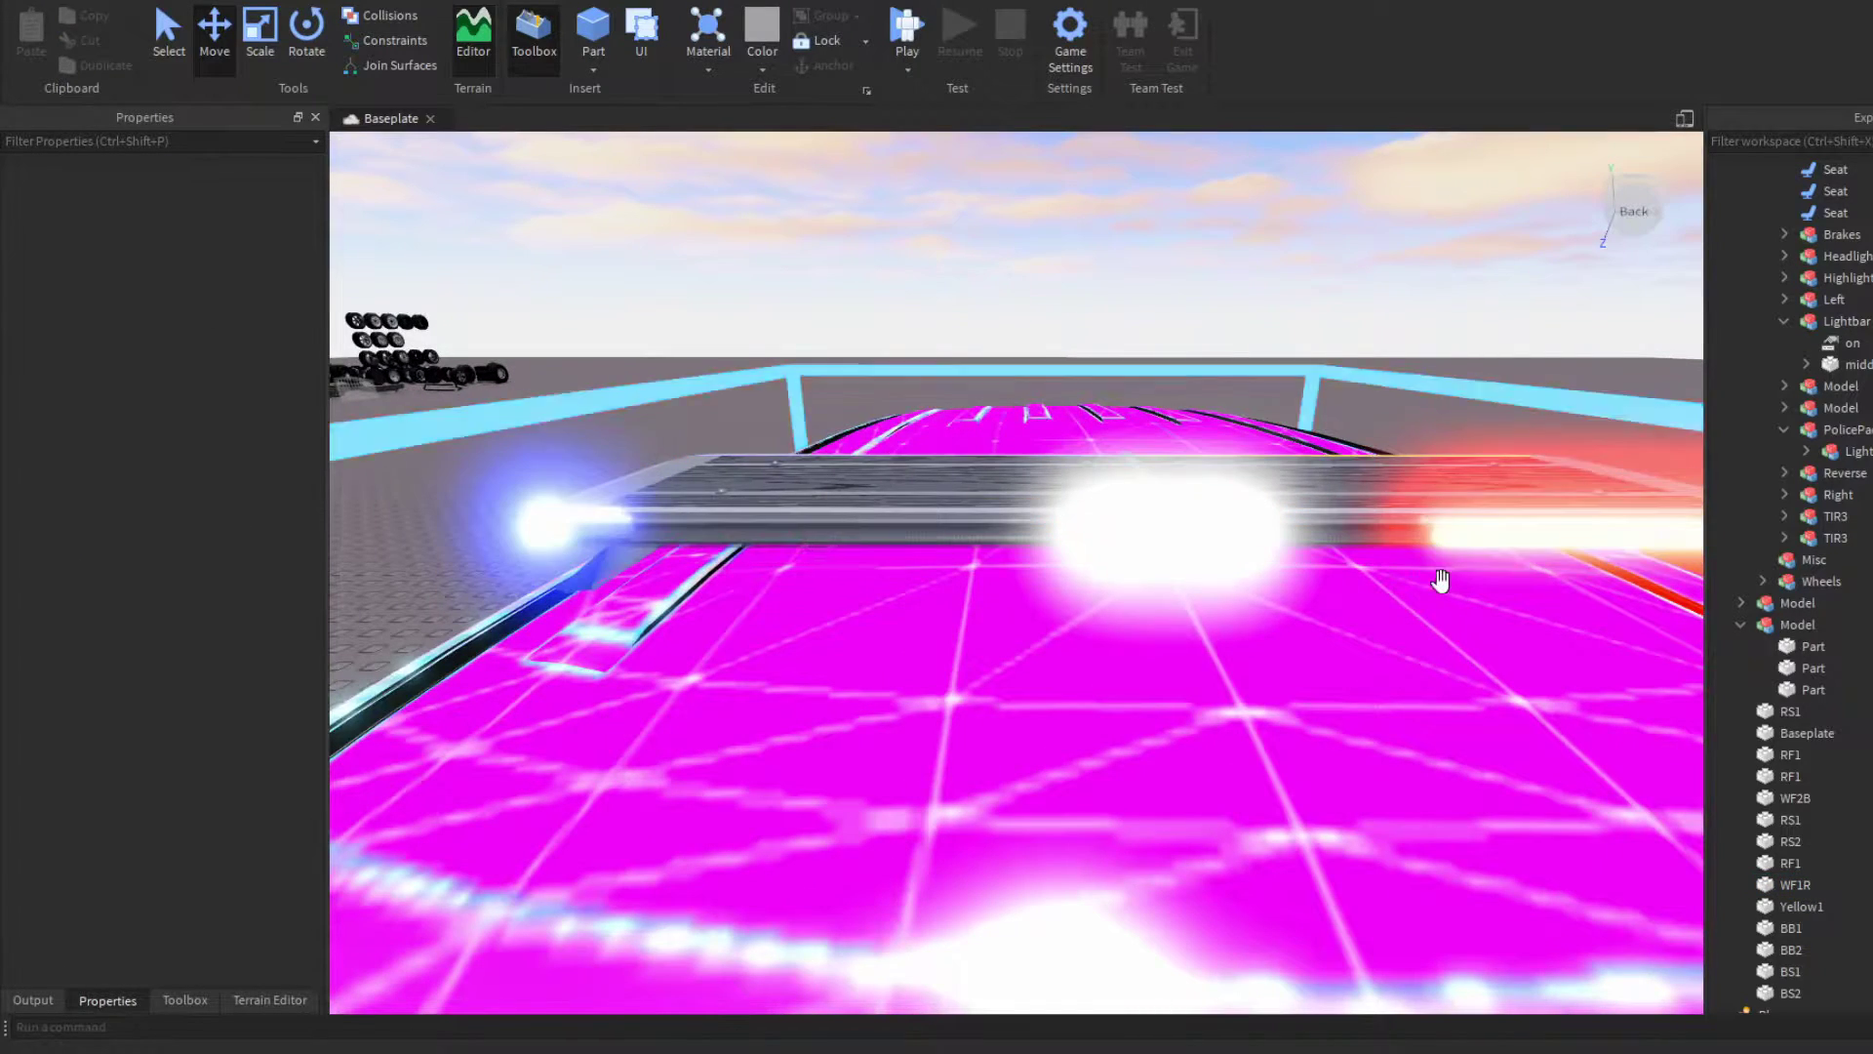
{"action": "left_click", "coordinate": [1480, 534]}
{"action": "key", "text": "ctrl+d"}
{"action": "left_click_drag", "start_coordinate": [1303, 529], "coordinate": [546, 518]}
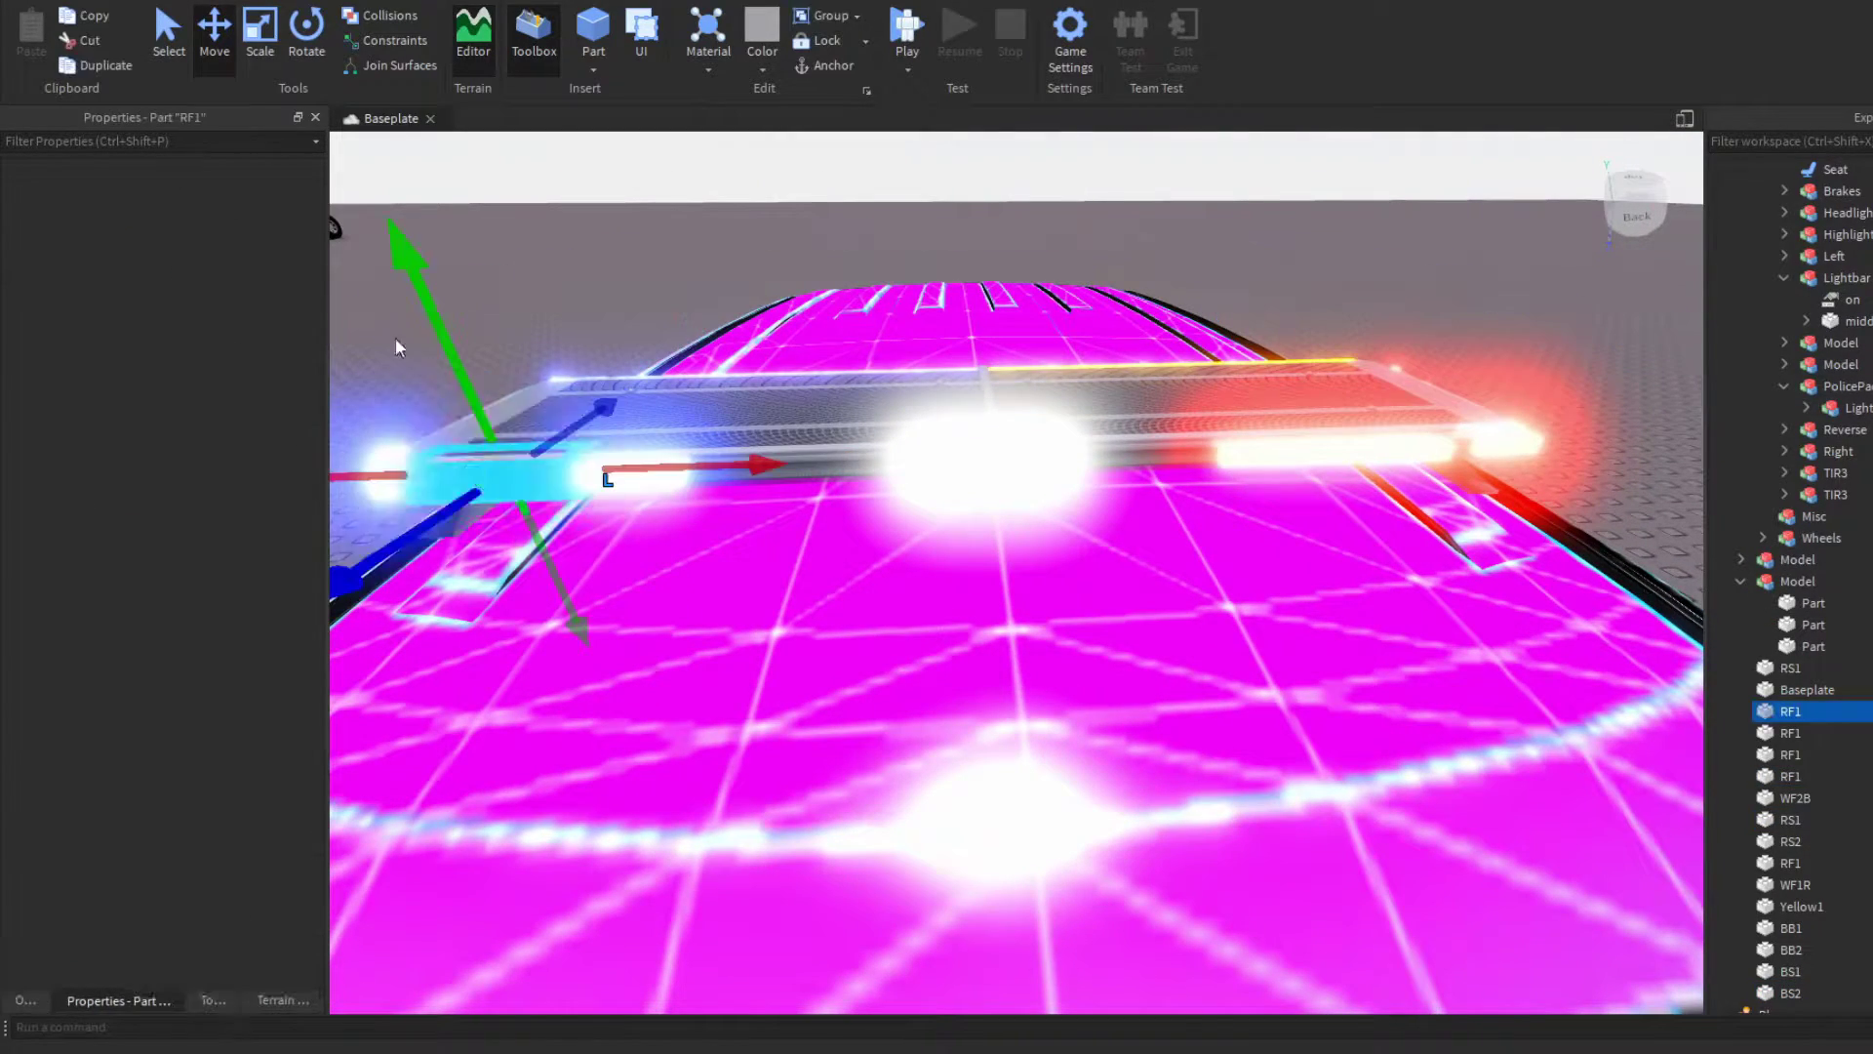
{"action": "left_click", "coordinate": [254, 253]}
{"action": "type", "text": "96, 107, 217"}
{"action": "left_click", "coordinate": [644, 252]}
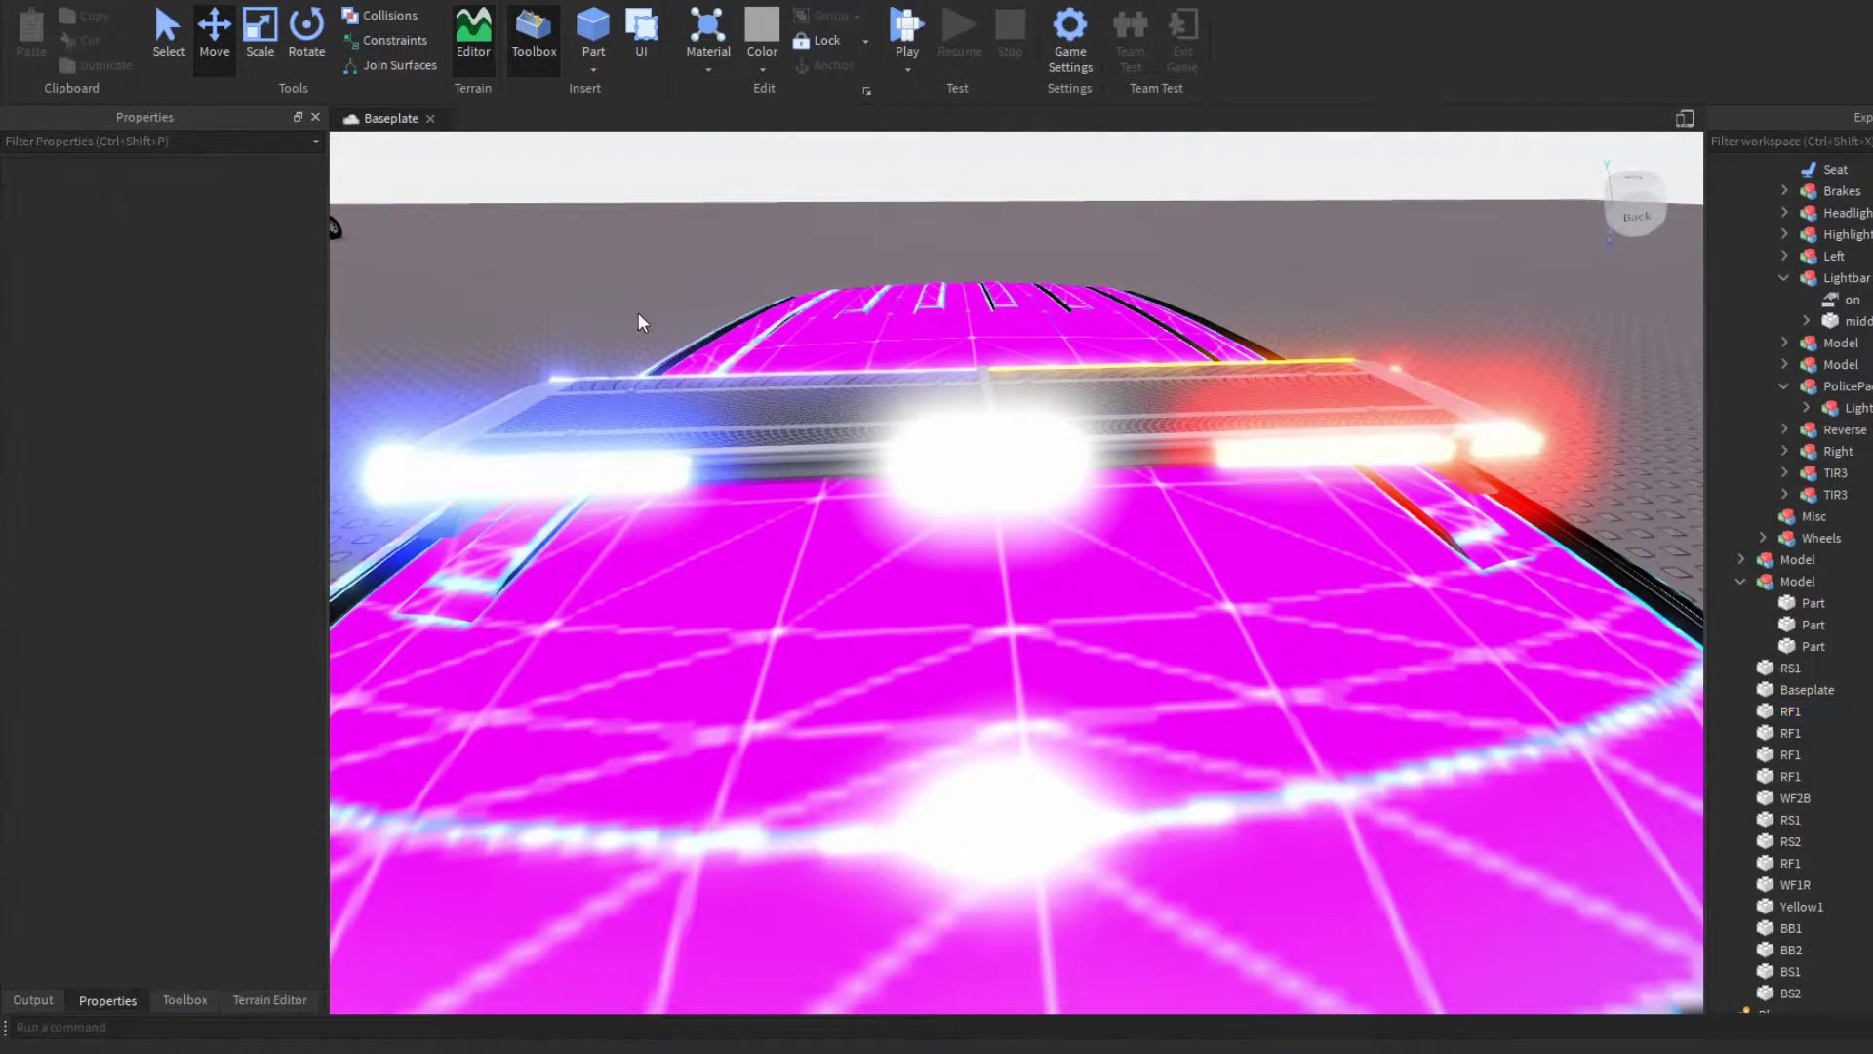
Step: Select both long blue front pieces and name them BF11P
{"action": "key", "text": "w"}
{"action": "key", "text": "a"}
{"action": "key", "text": "e"}
{"action": "left_click", "coordinate": [848, 659]}
{"action": "key", "text": "ctrl+1"}
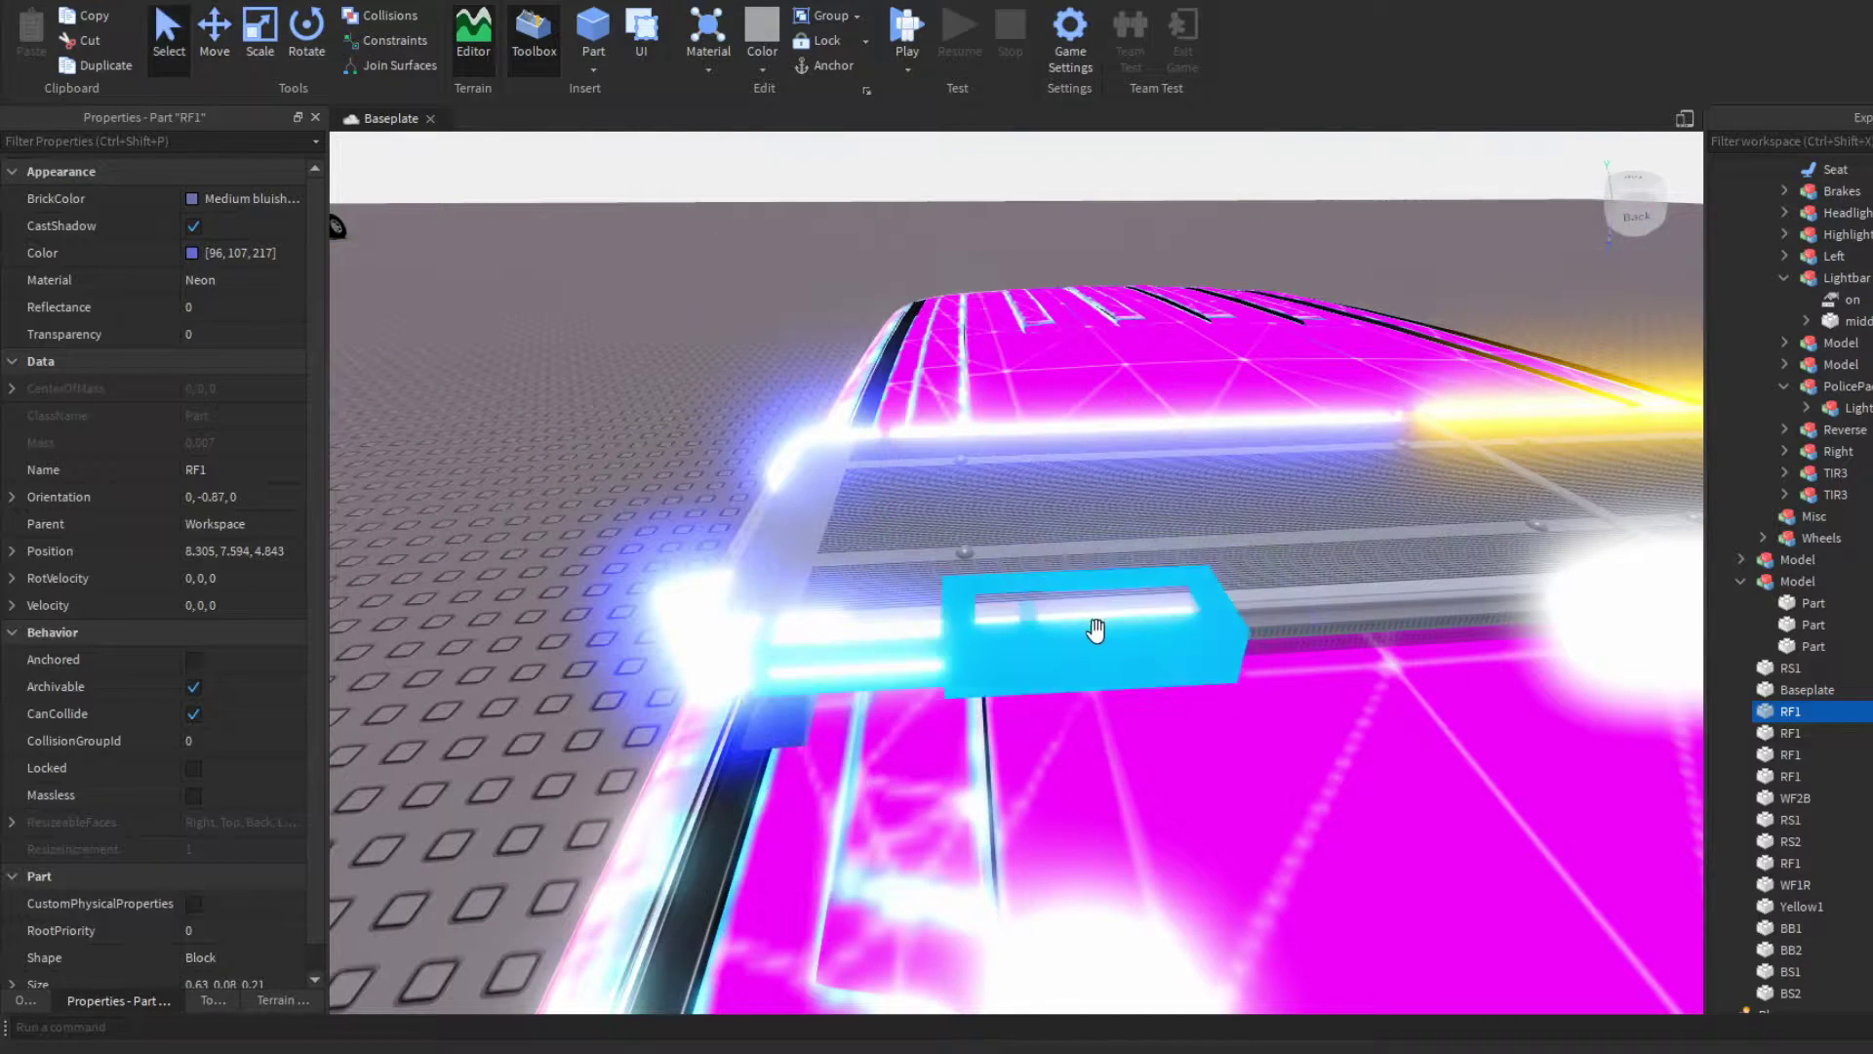
{"action": "left_click", "coordinate": [1092, 640], "text": "ctrl"}
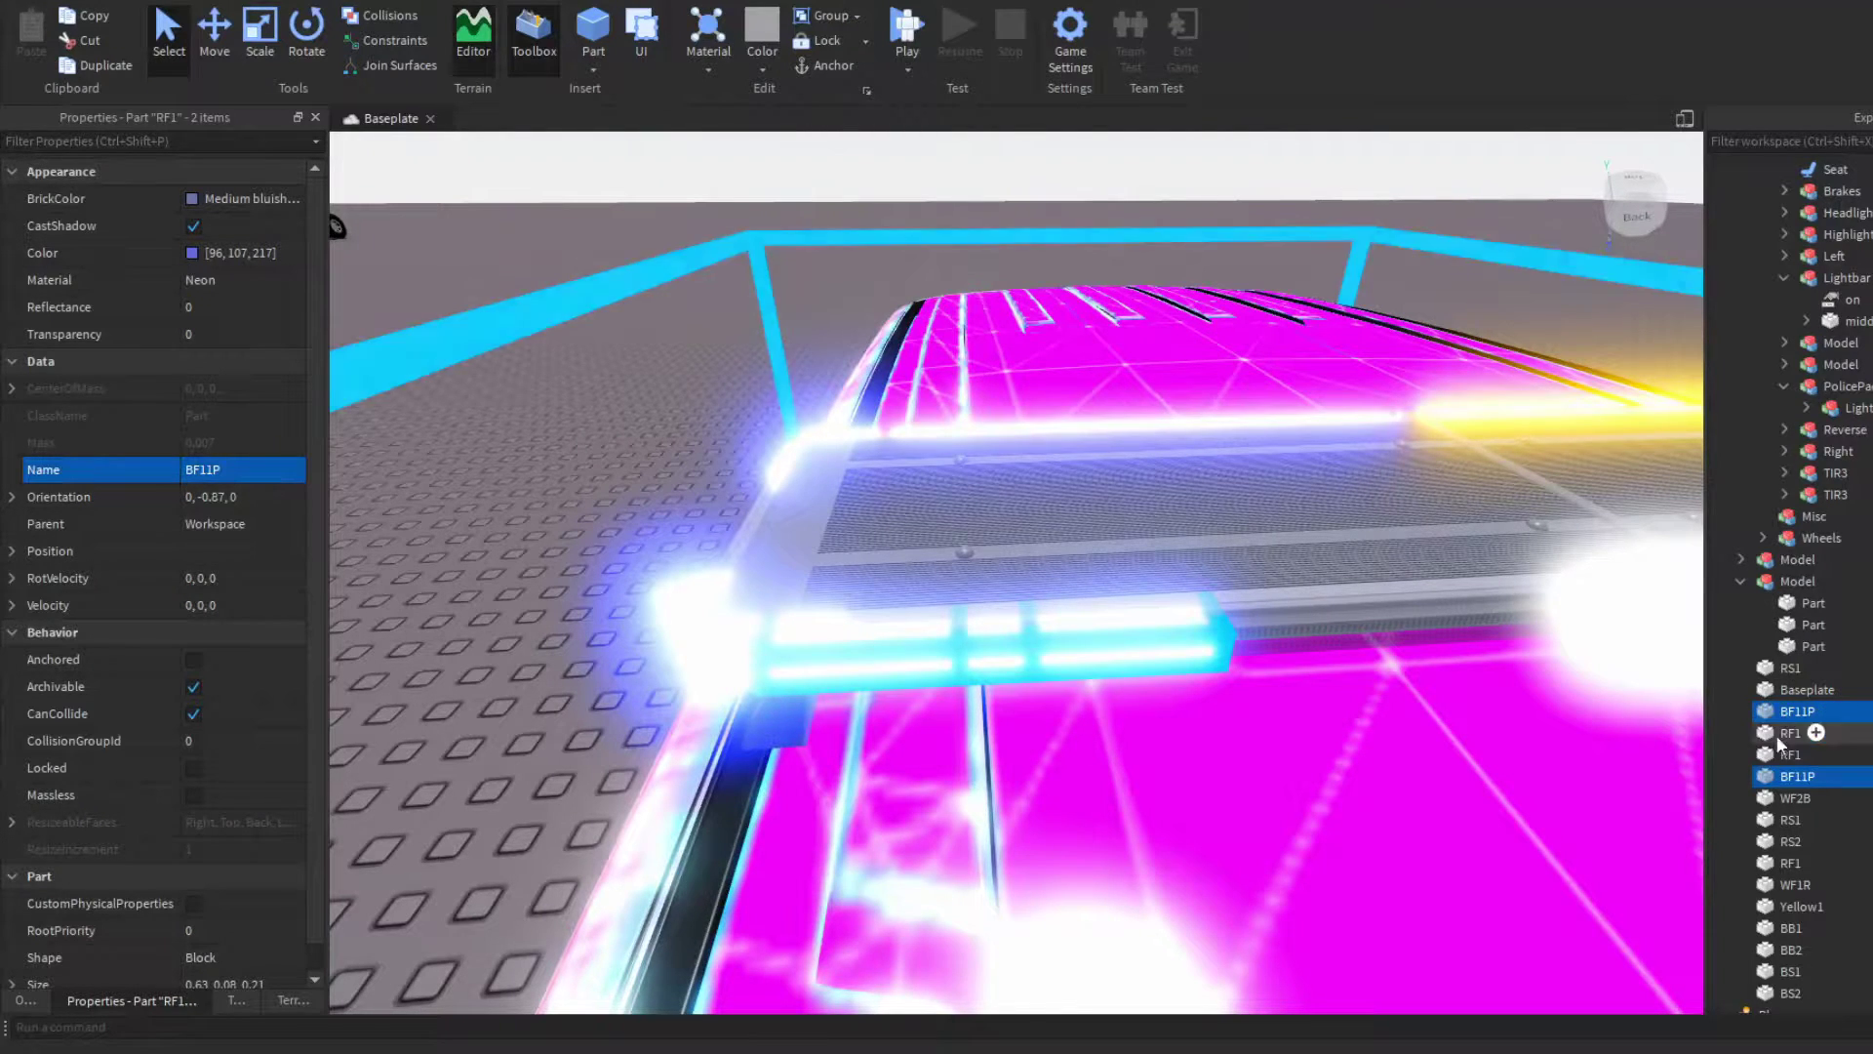
Step: Rename the inner long blue front piece as BF11P2
{"action": "left_click", "coordinate": [1797, 775]}
{"action": "double_click", "coordinate": [1797, 778]}
{"action": "key", "text": "Right"}
{"action": "key", "text": "BackSpace"}
{"action": "key", "text": "Return"}
Step: Rename the inner long red front piece as RF2
{"action": "right_click_drag", "start_coordinate": [975, 595], "coordinate": [937, 644]}
{"action": "key", "text": "d"}
{"action": "scroll", "coordinate": [841, 647], "scroll_direction": "down", "scroll_amount": 2}
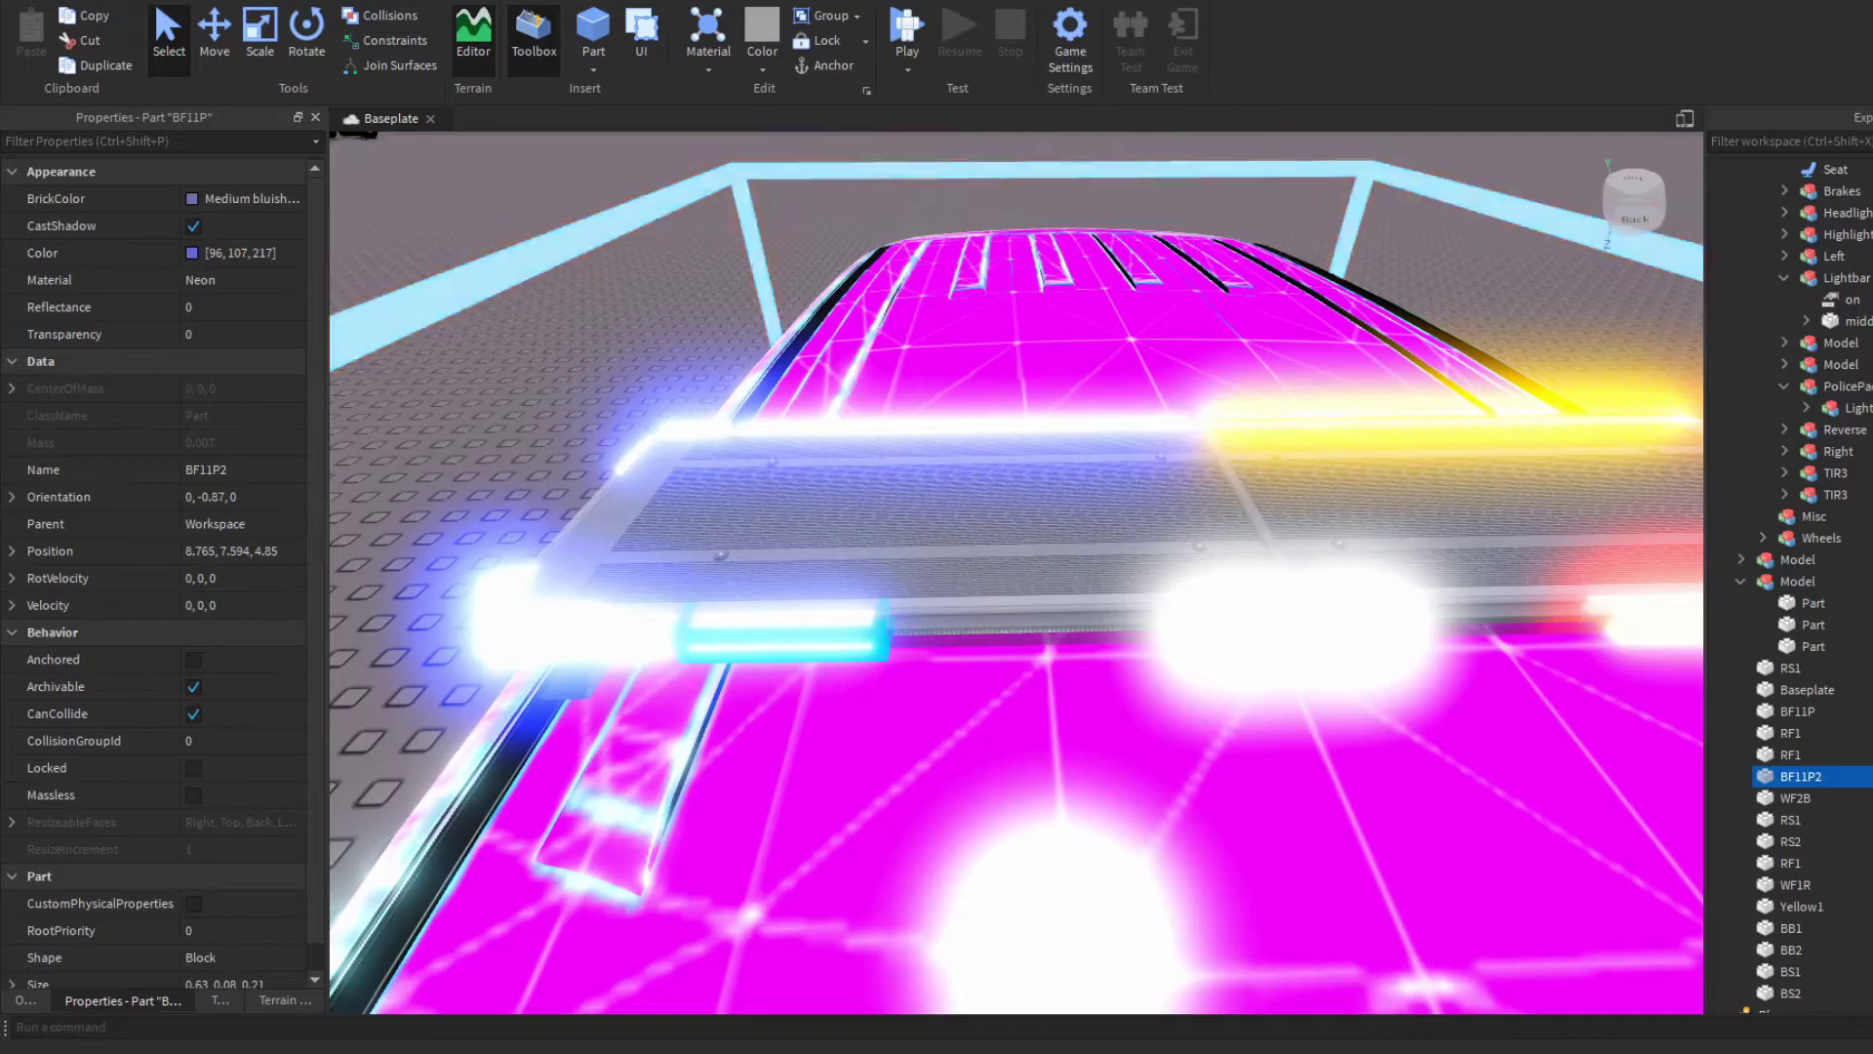
{"action": "key", "text": "d"}
{"action": "key", "text": "s"}
{"action": "left_click", "coordinate": [1439, 499]}
{"action": "key", "text": "a"}
{"action": "left_click", "coordinate": [1065, 569]}
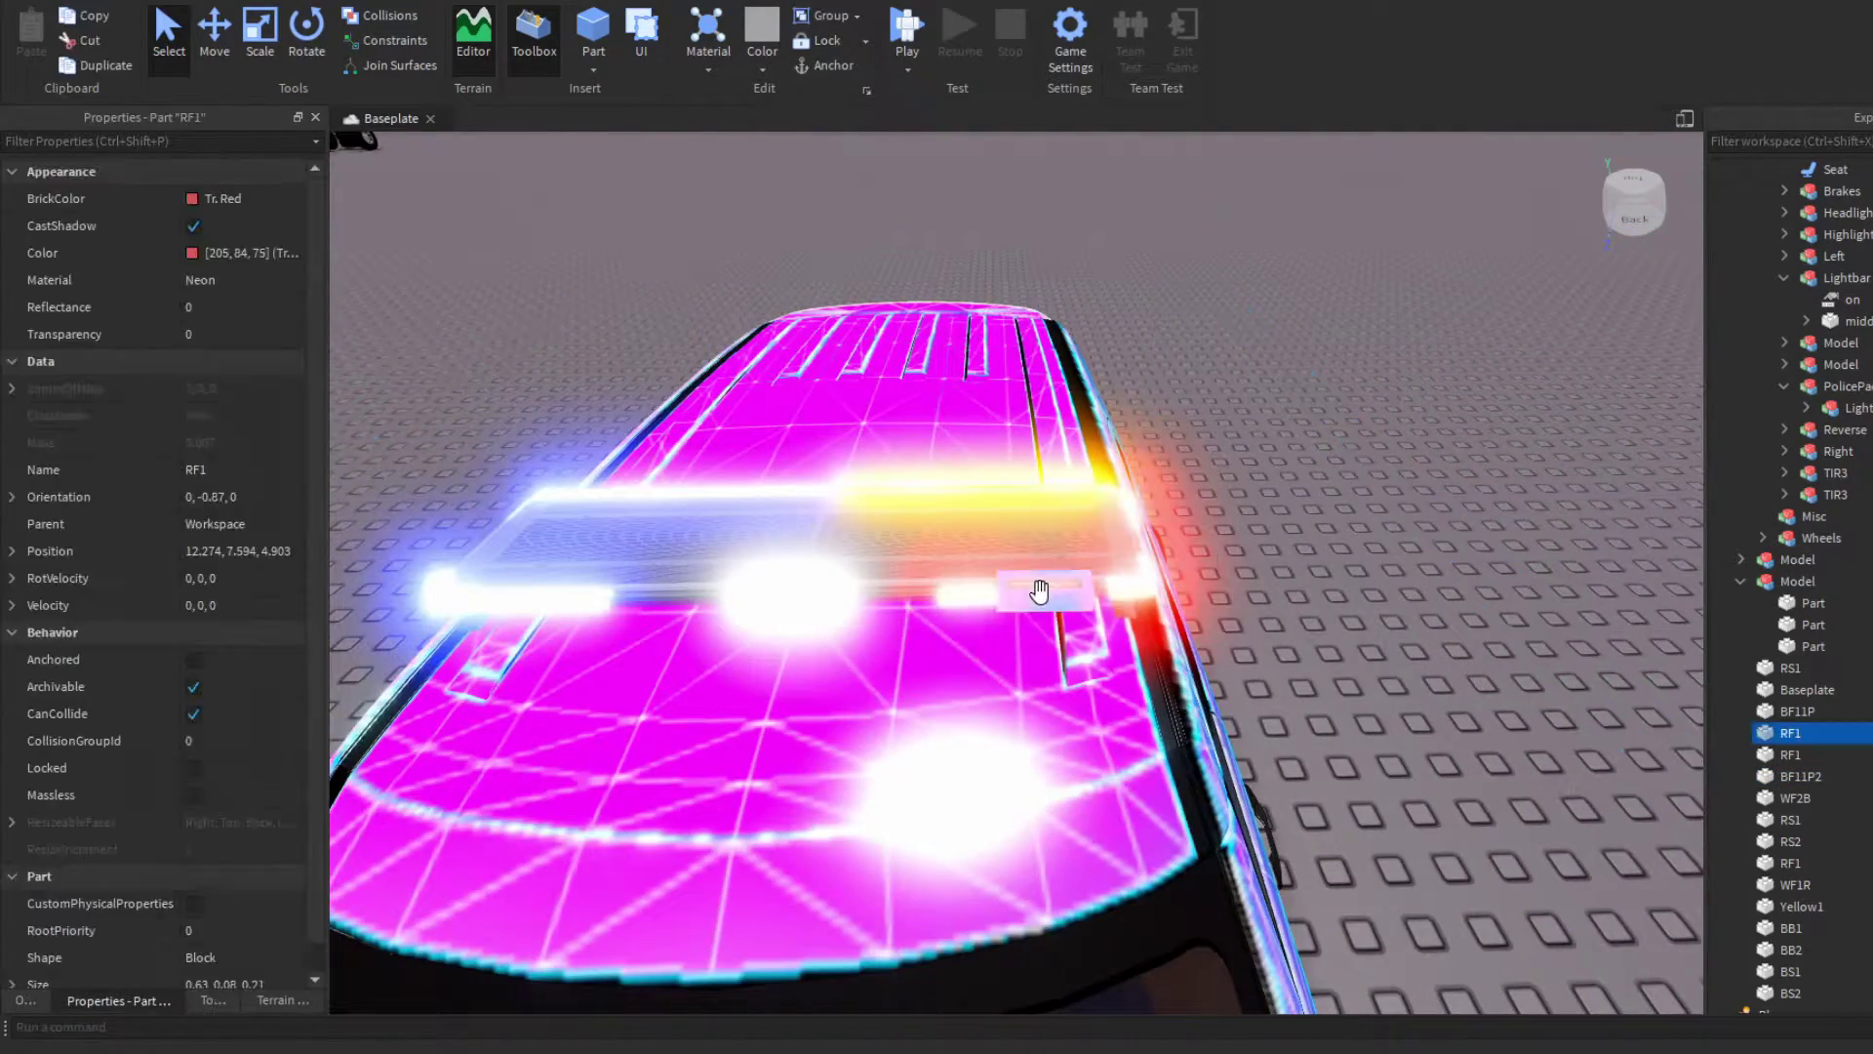
{"action": "scroll", "coordinate": [1263, 600], "scroll_direction": "up", "scroll_amount": 5}
{"action": "left_click", "coordinate": [1762, 766]}
{"action": "type", "text": "RF2"}
{"action": "key", "text": "Return"}
Step: Examine the blue and red light parts one by one to check which name belongs to which position
{"action": "key", "text": "Up"}
{"action": "key", "text": "Up"}
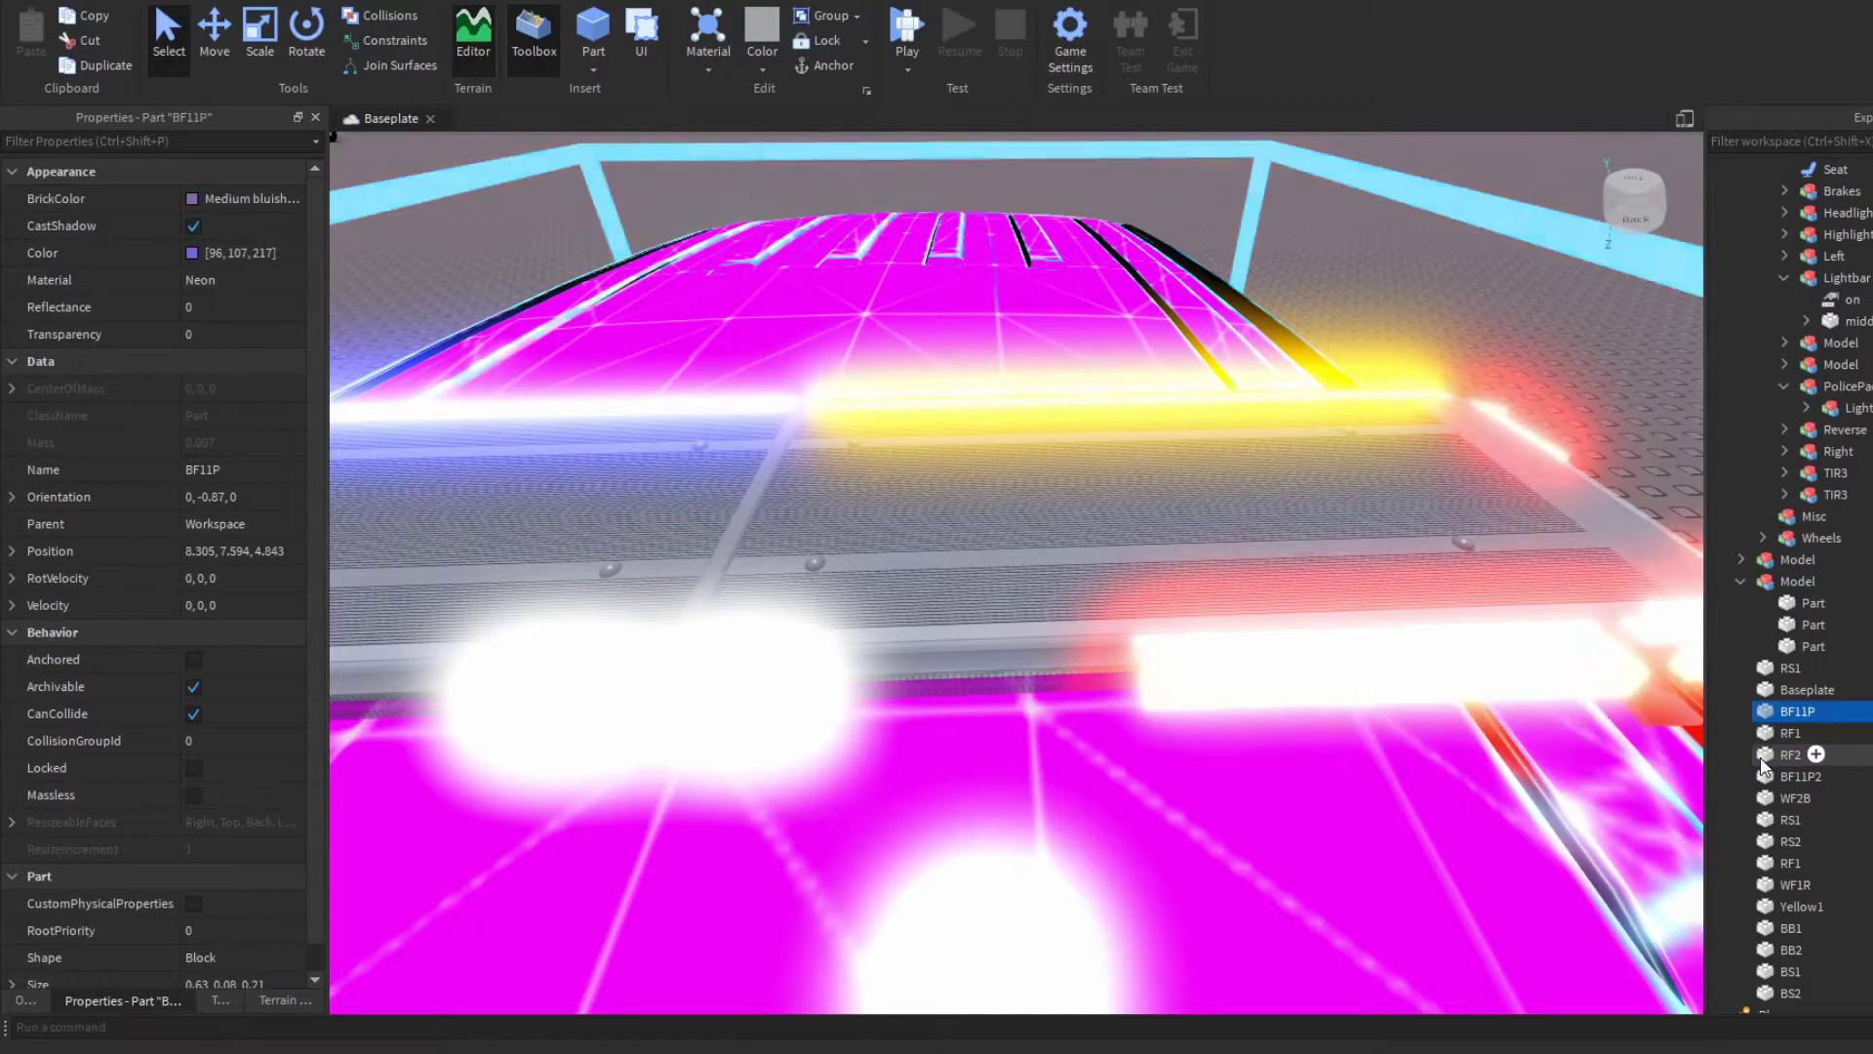
{"action": "left_click", "coordinate": [1795, 950]}
{"action": "key", "text": "f"}
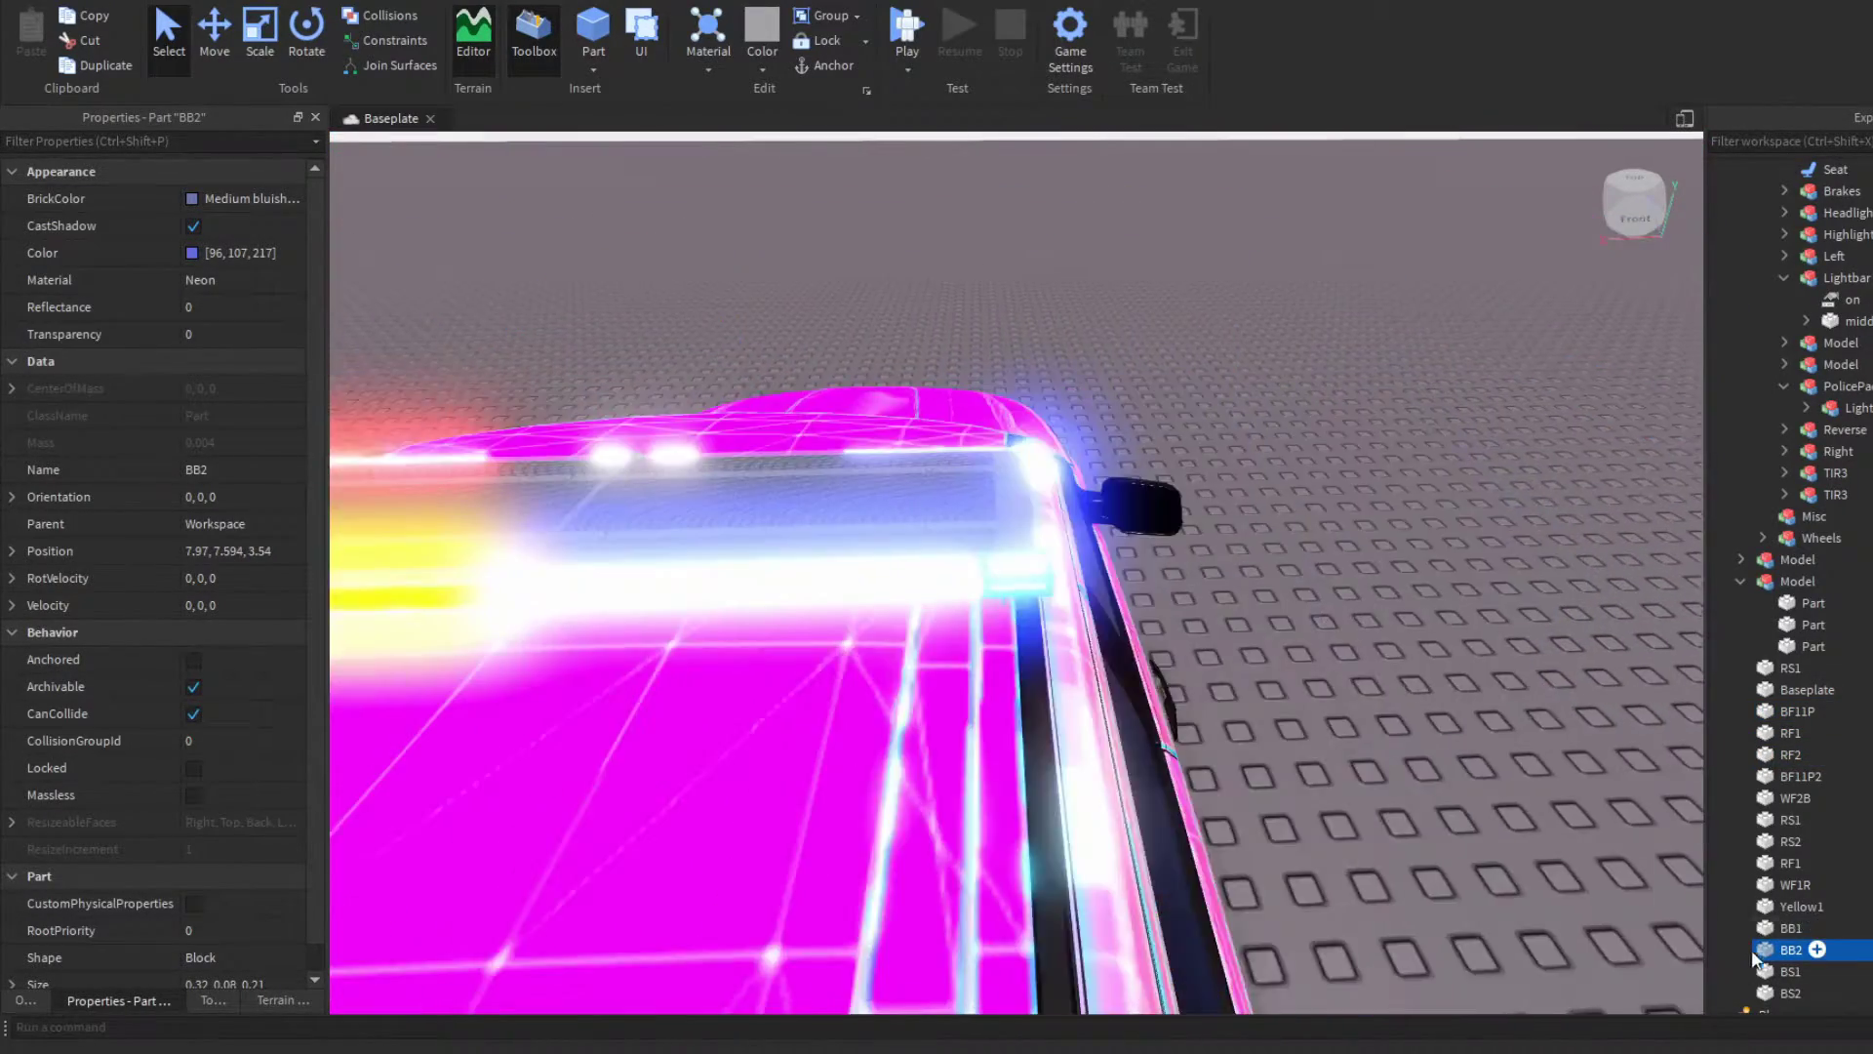
{"action": "left_click", "coordinate": [1791, 970]}
{"action": "key", "text": "f"}
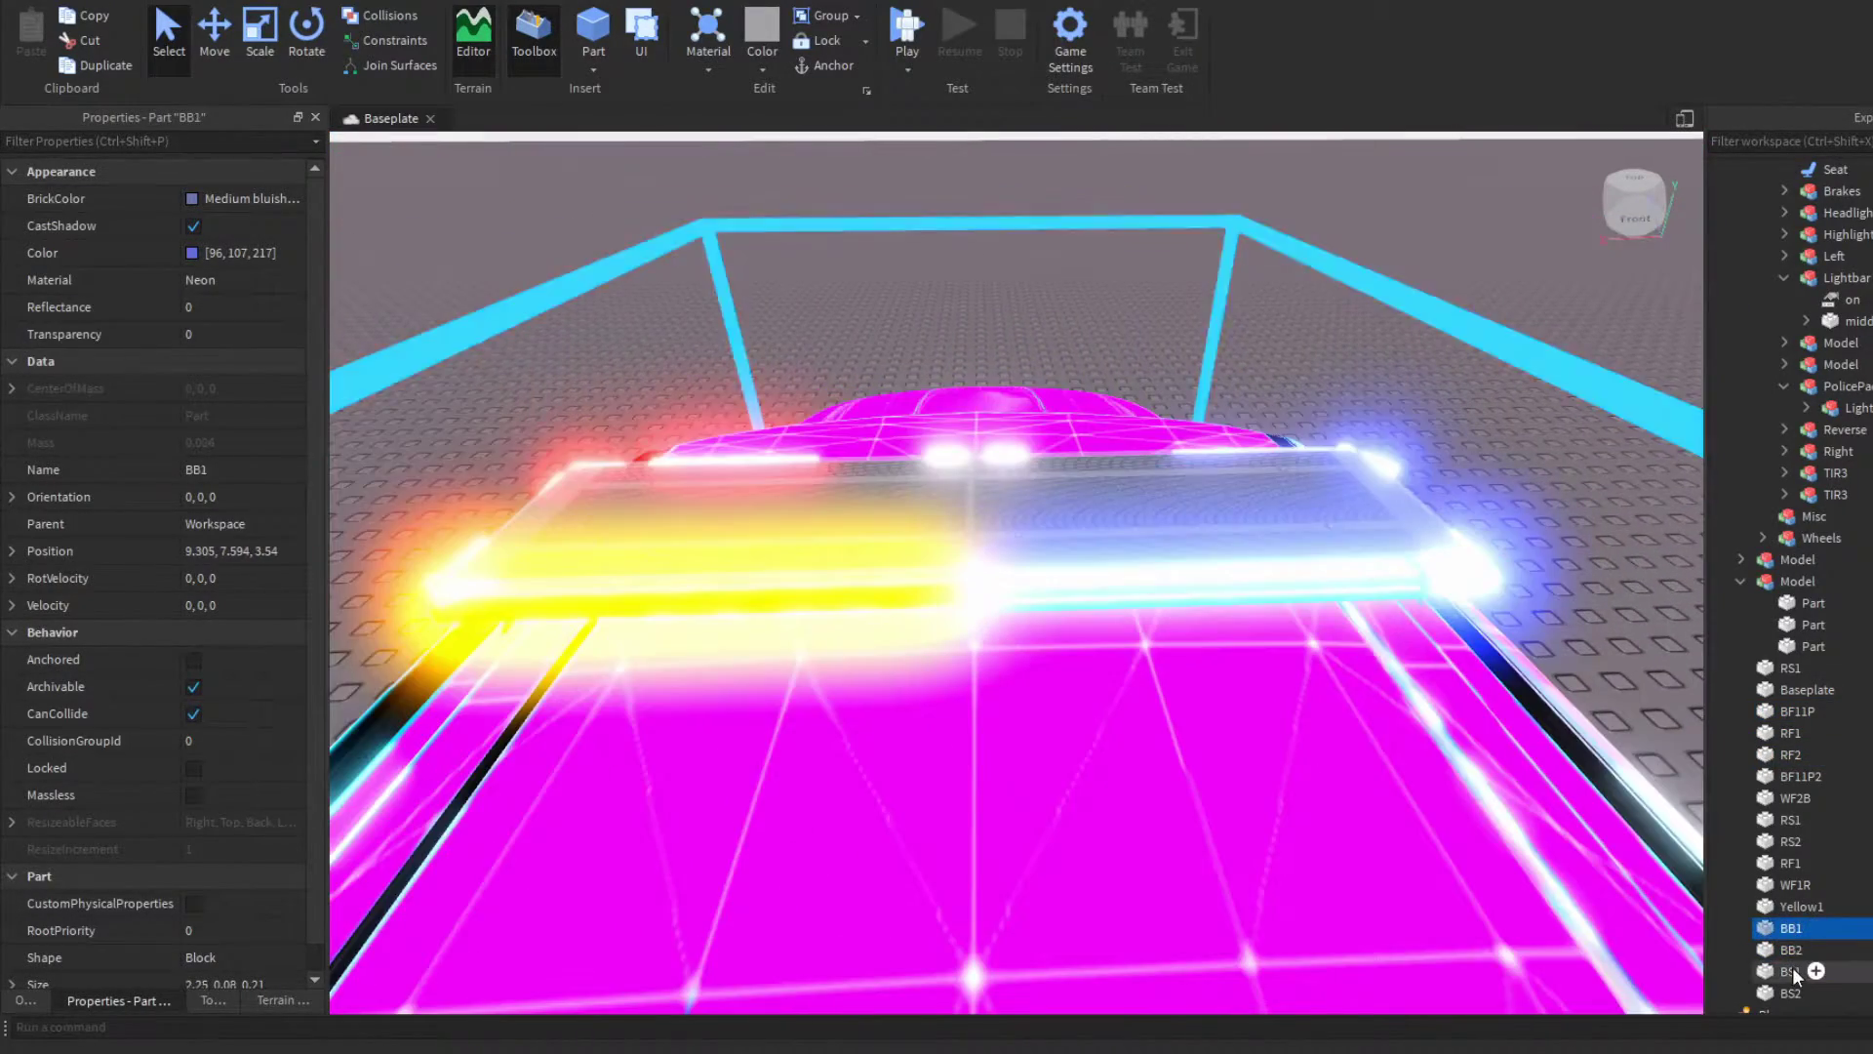
{"action": "scroll", "coordinate": [950, 774], "scroll_direction": "up", "scroll_amount": 3}
{"action": "right_click_drag", "start_coordinate": [949, 774], "coordinate": [800, 712]}
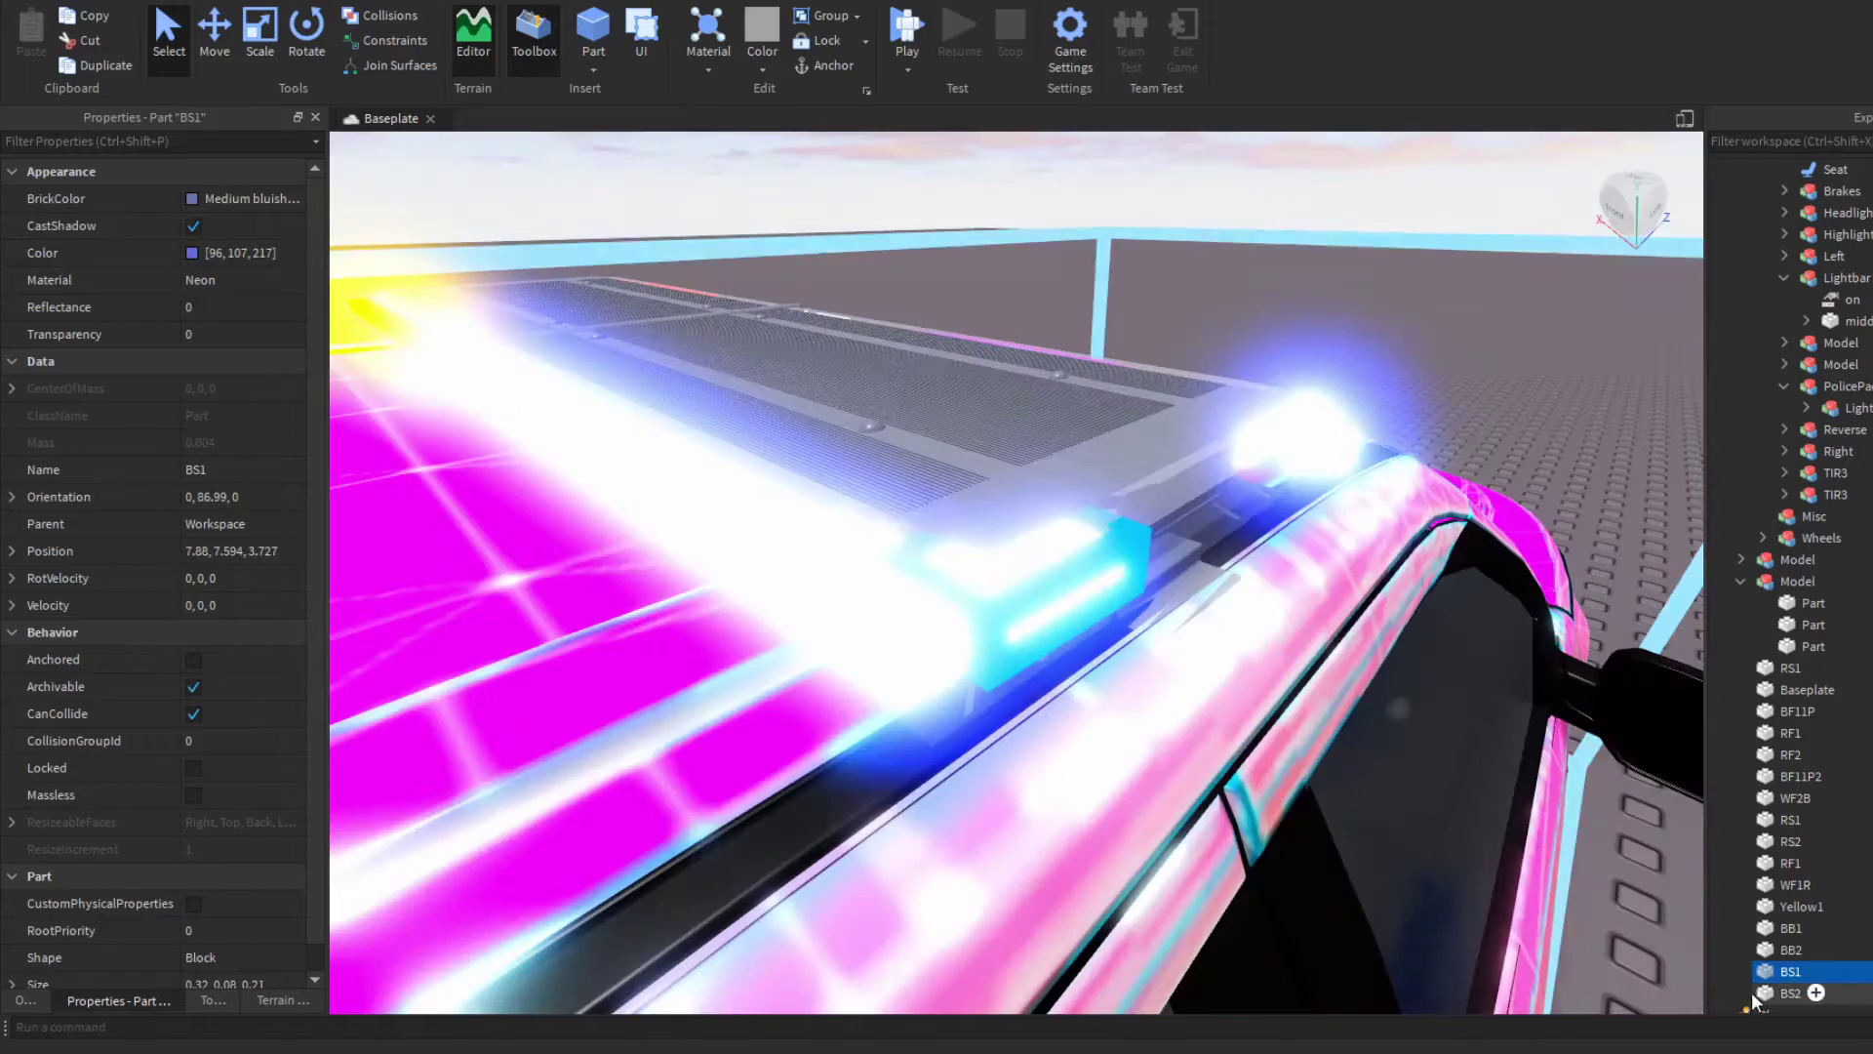
{"action": "left_click", "coordinate": [1783, 993]}
{"action": "key", "text": "f"}
{"action": "right_click_drag", "start_coordinate": [1366, 795], "coordinate": [1242, 777]}
{"action": "left_click", "coordinate": [1778, 707]}
{"action": "key", "text": "f"}
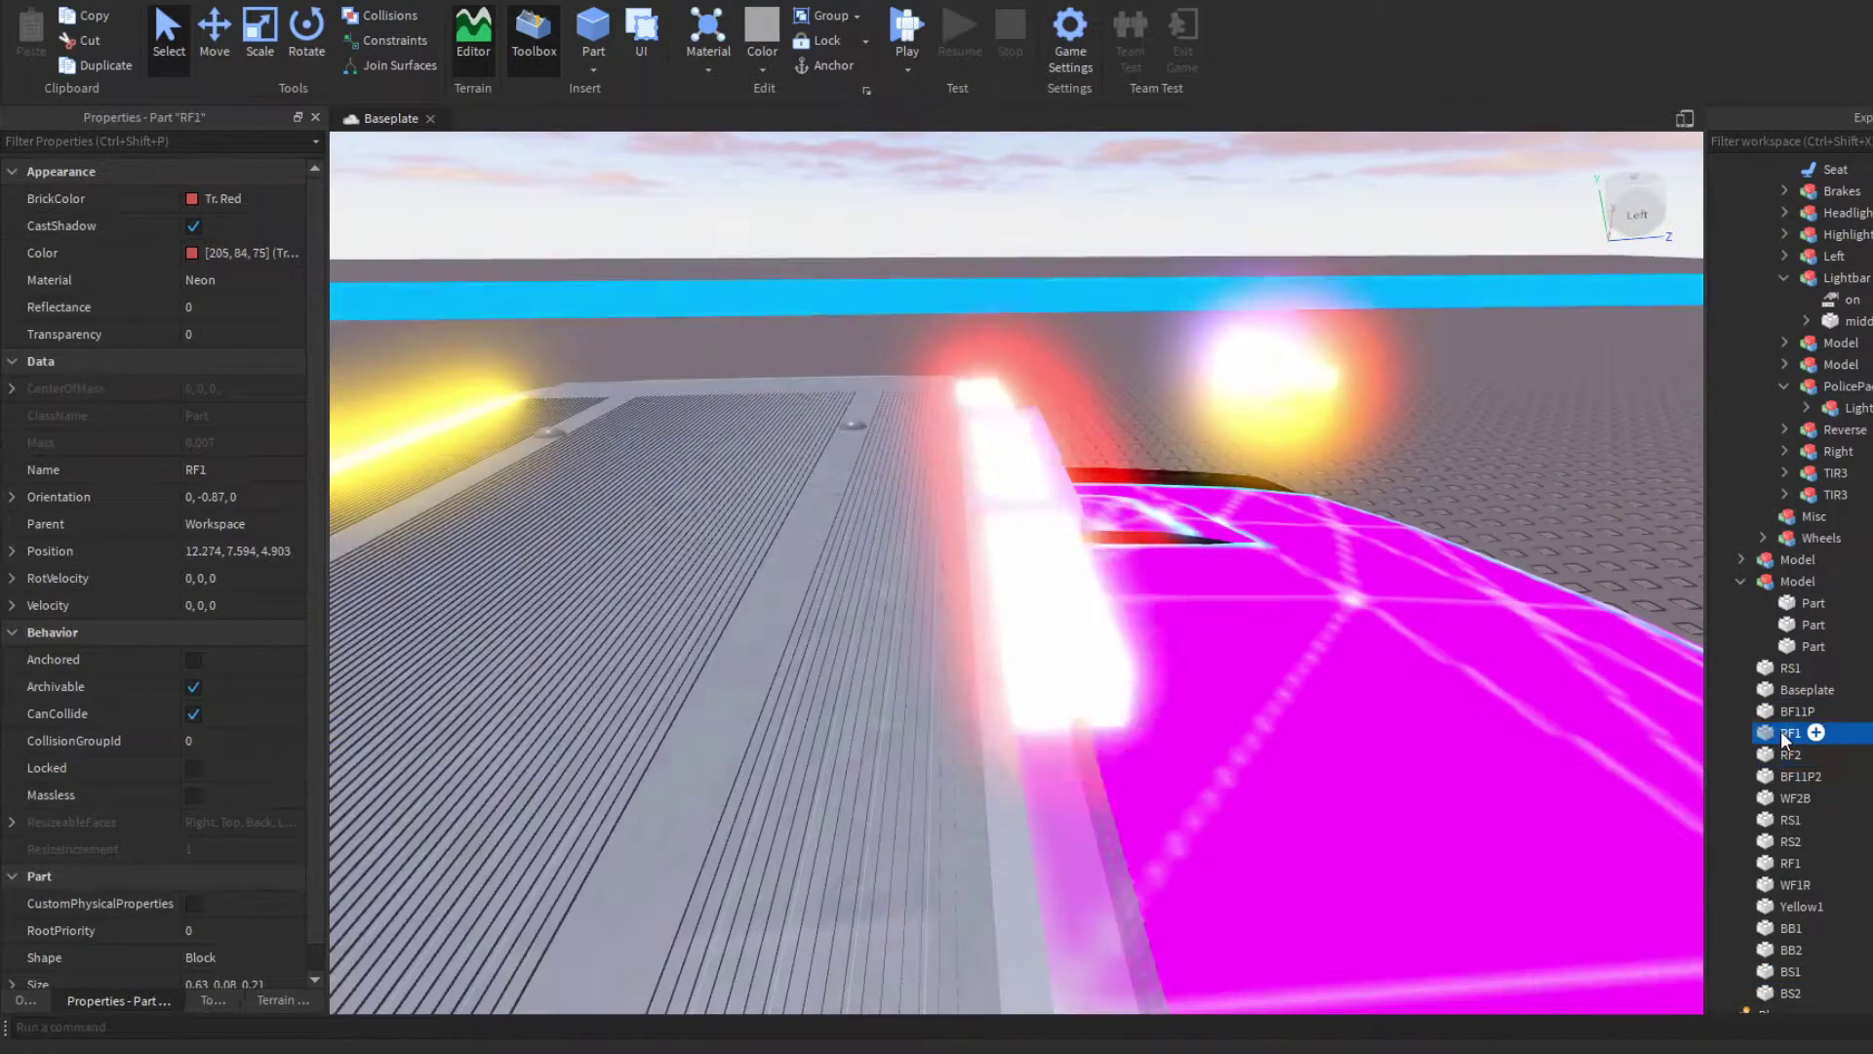
{"action": "left_click", "coordinate": [1791, 667]}
{"action": "key", "text": "f"}
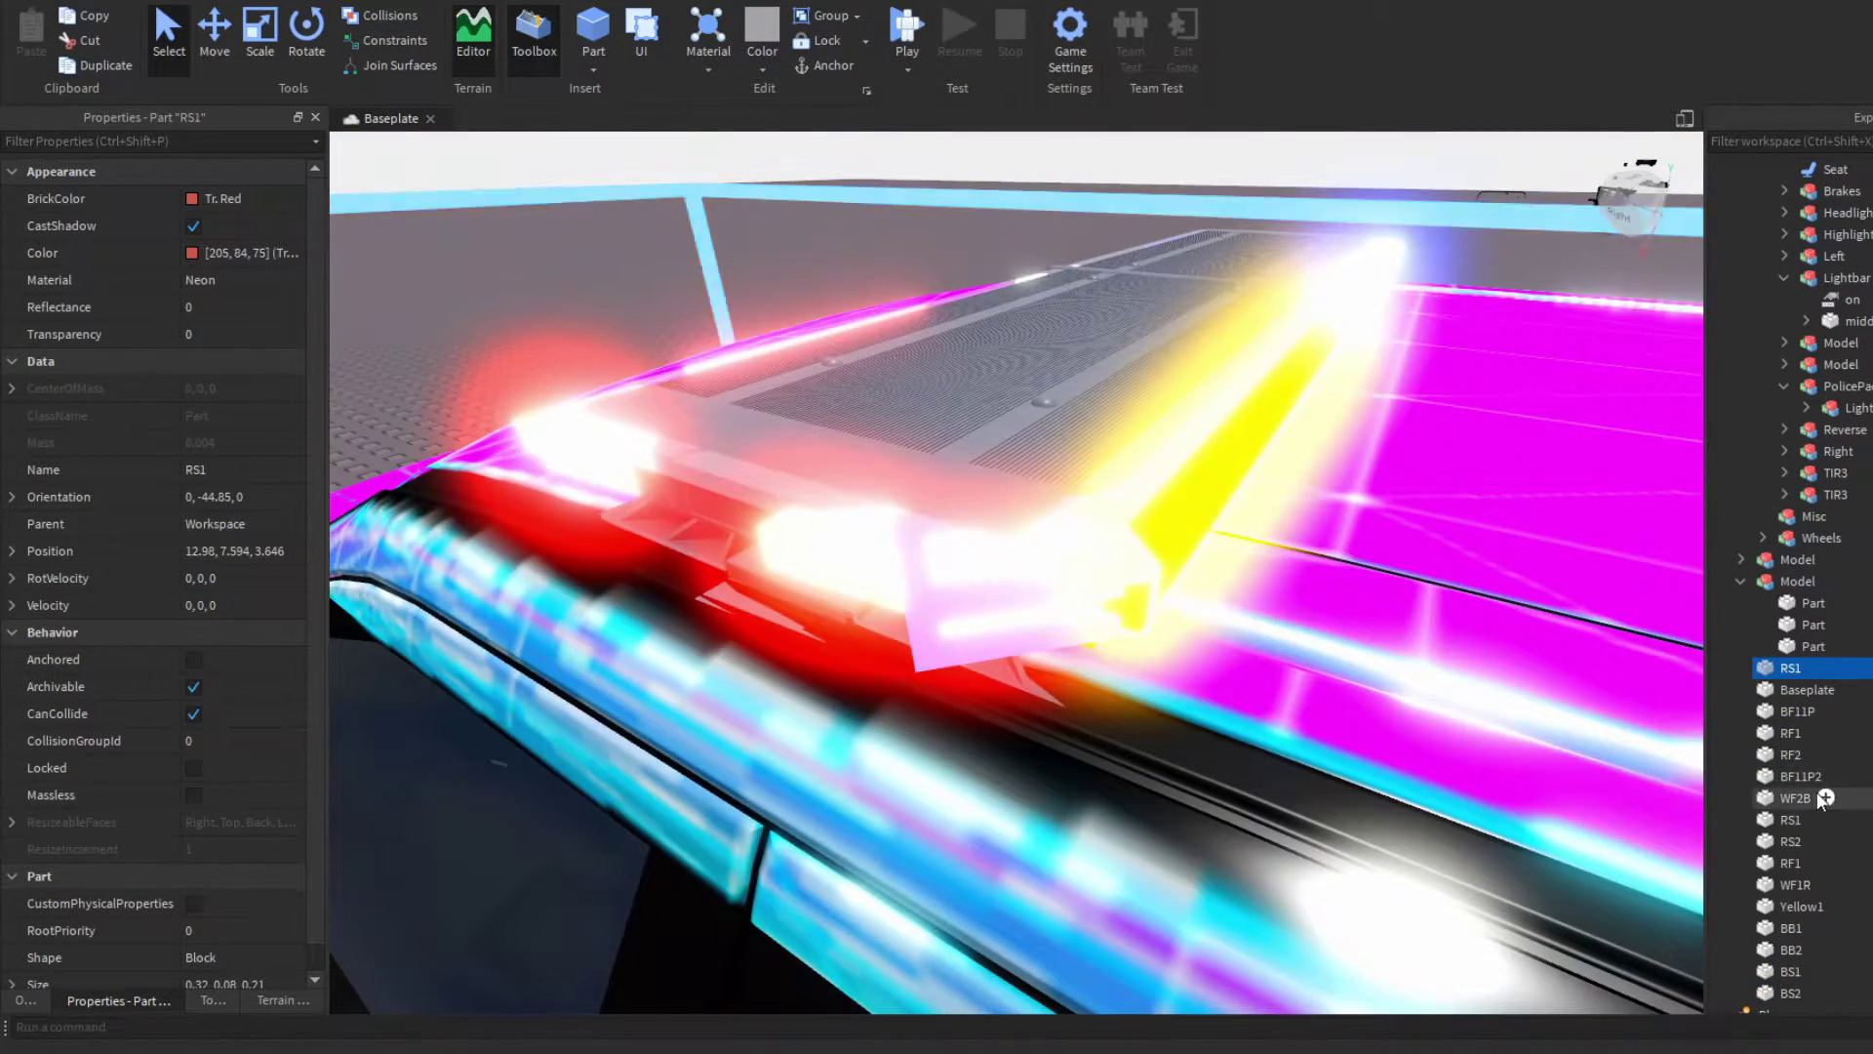
Step: Renumber the other two red side pieces as RS2 and RS3
{"action": "double_click", "coordinate": [1787, 818]}
{"action": "type", "text": "RS3"}
{"action": "key", "text": "Return"}
Step: Check the red corner piece RF1 and renumber the two long red front pieces as RF2 and RF3
{"action": "left_click", "coordinate": [1798, 867]}
{"action": "key", "text": "f"}
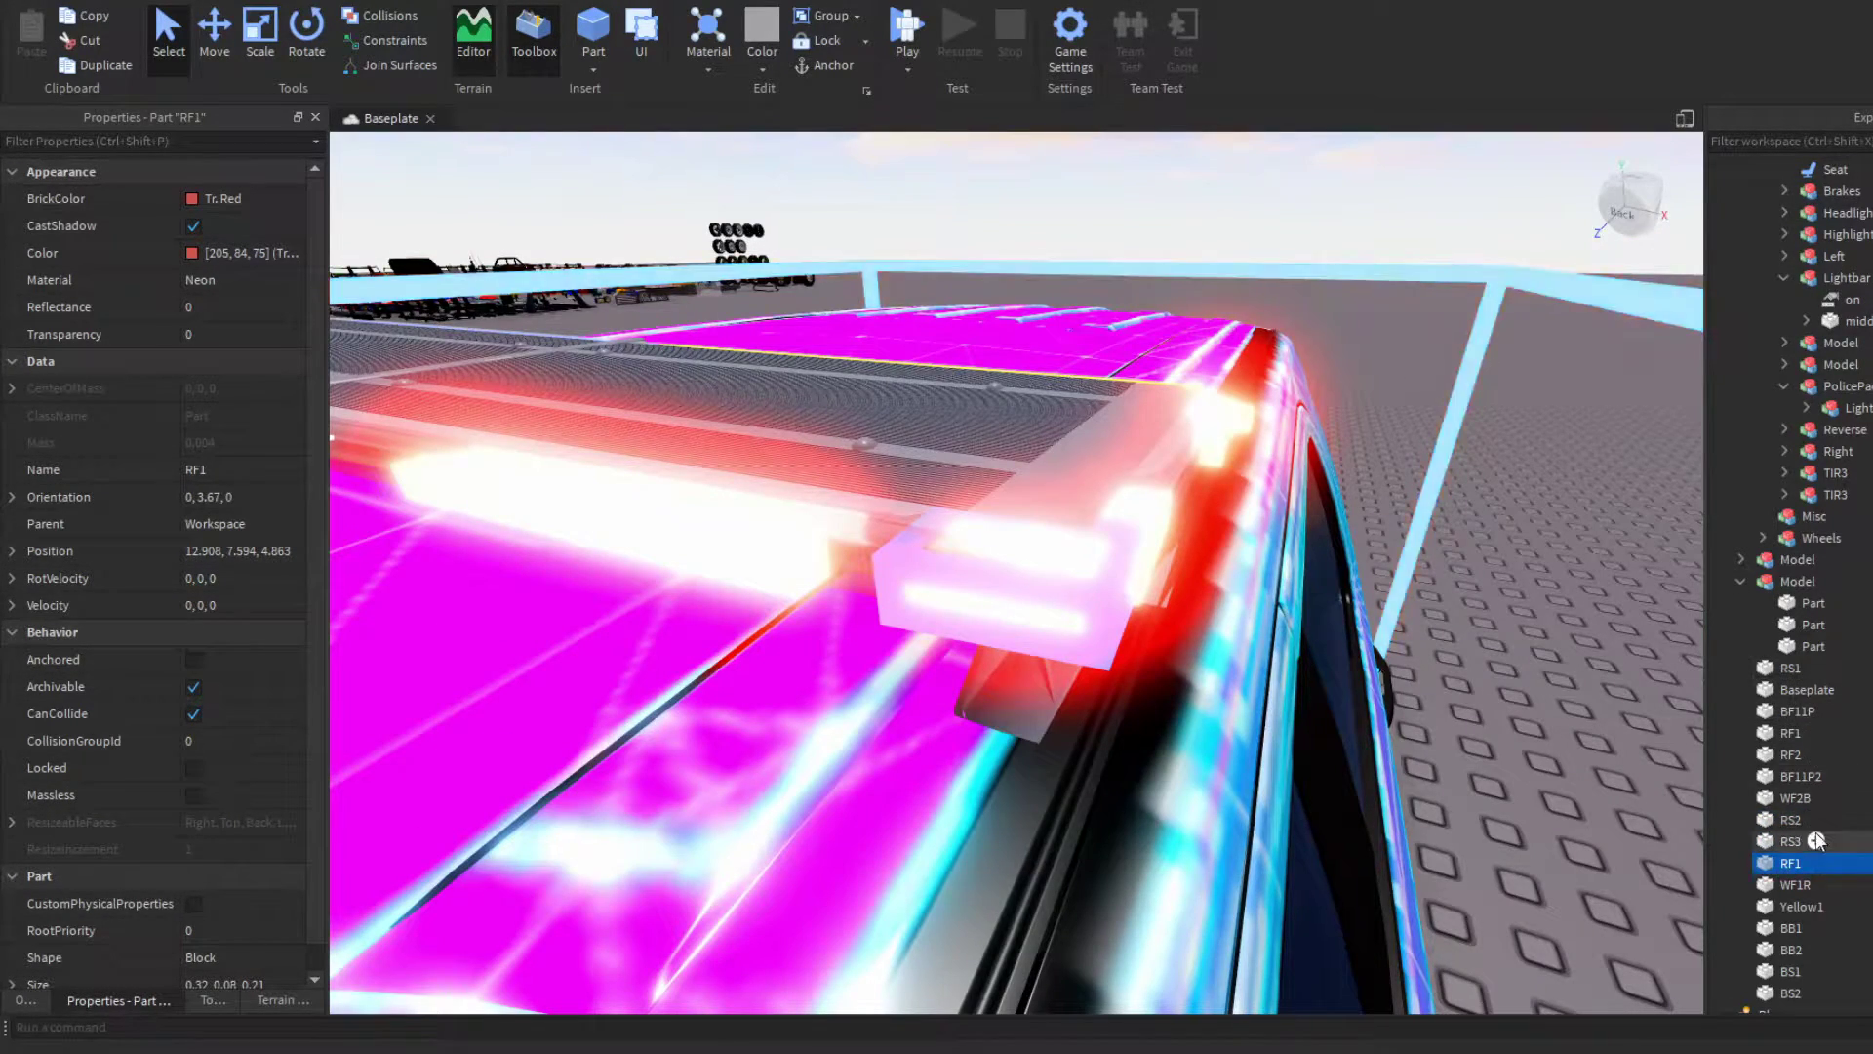
{"action": "key", "text": "s"}
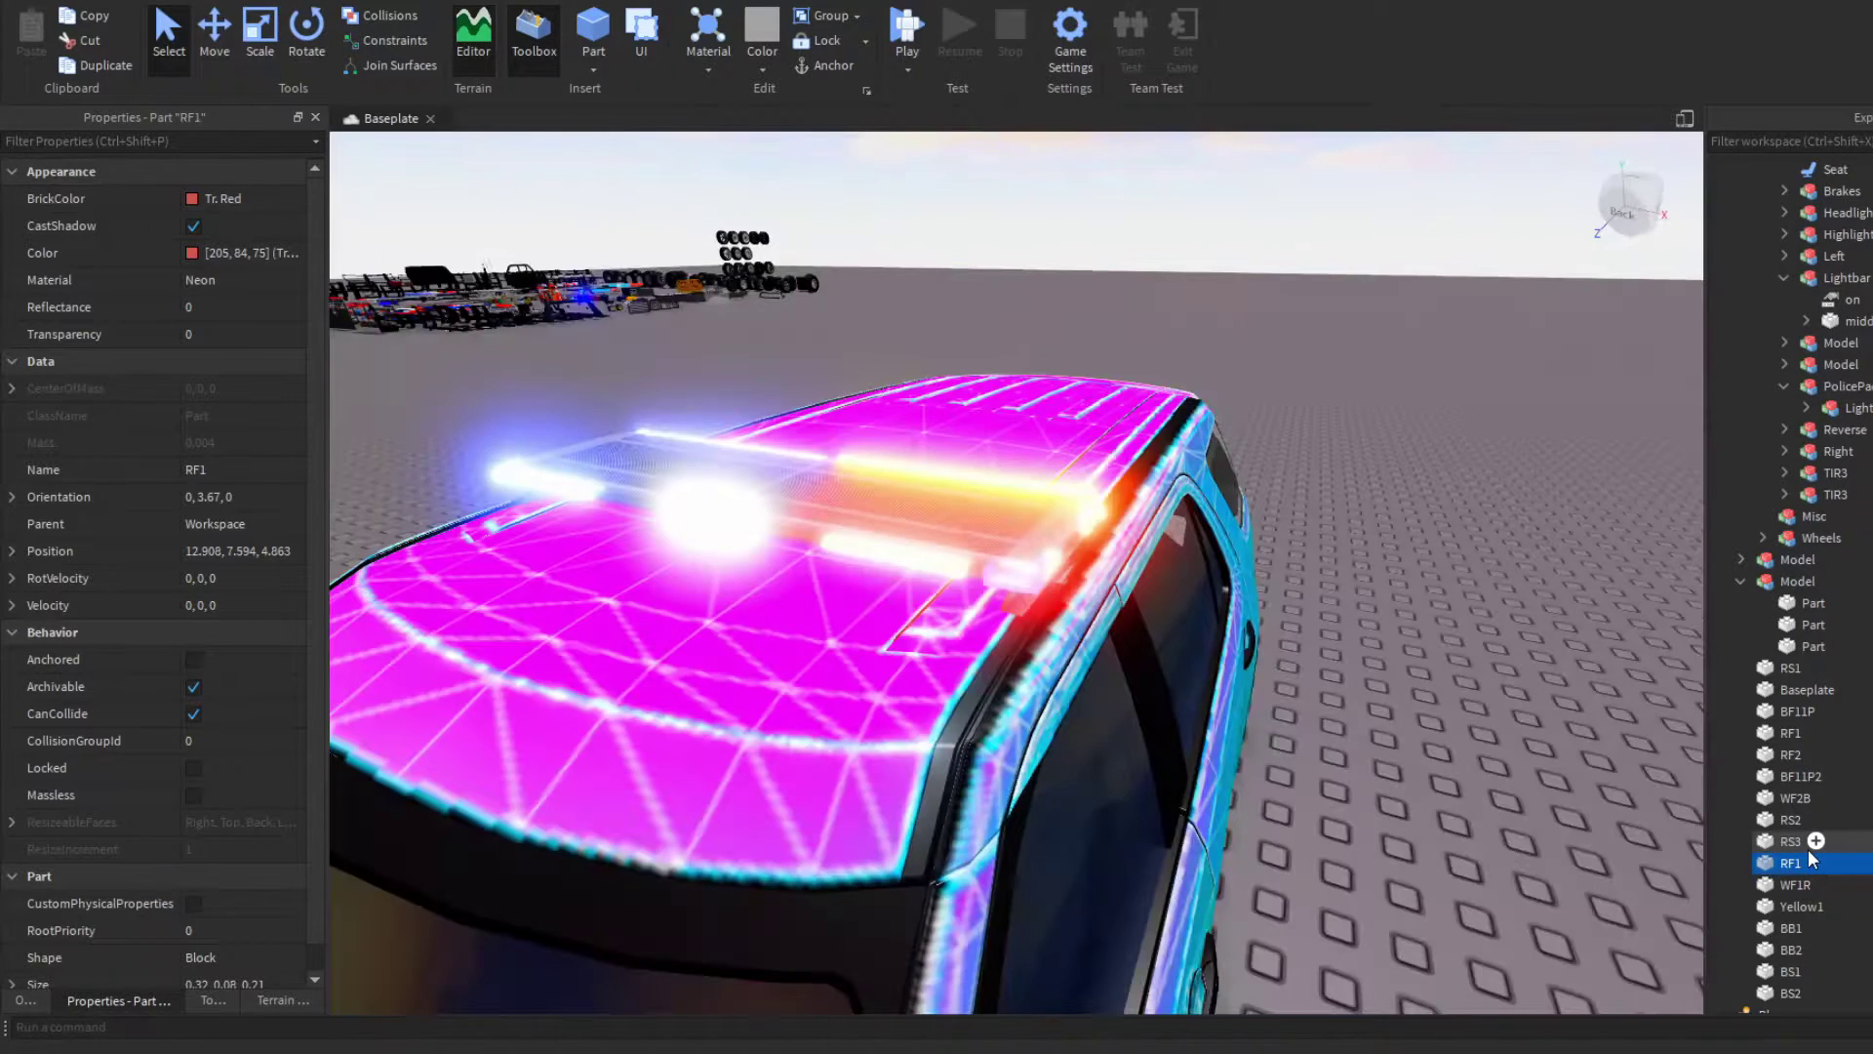
{"action": "left_click", "coordinate": [1789, 756]}
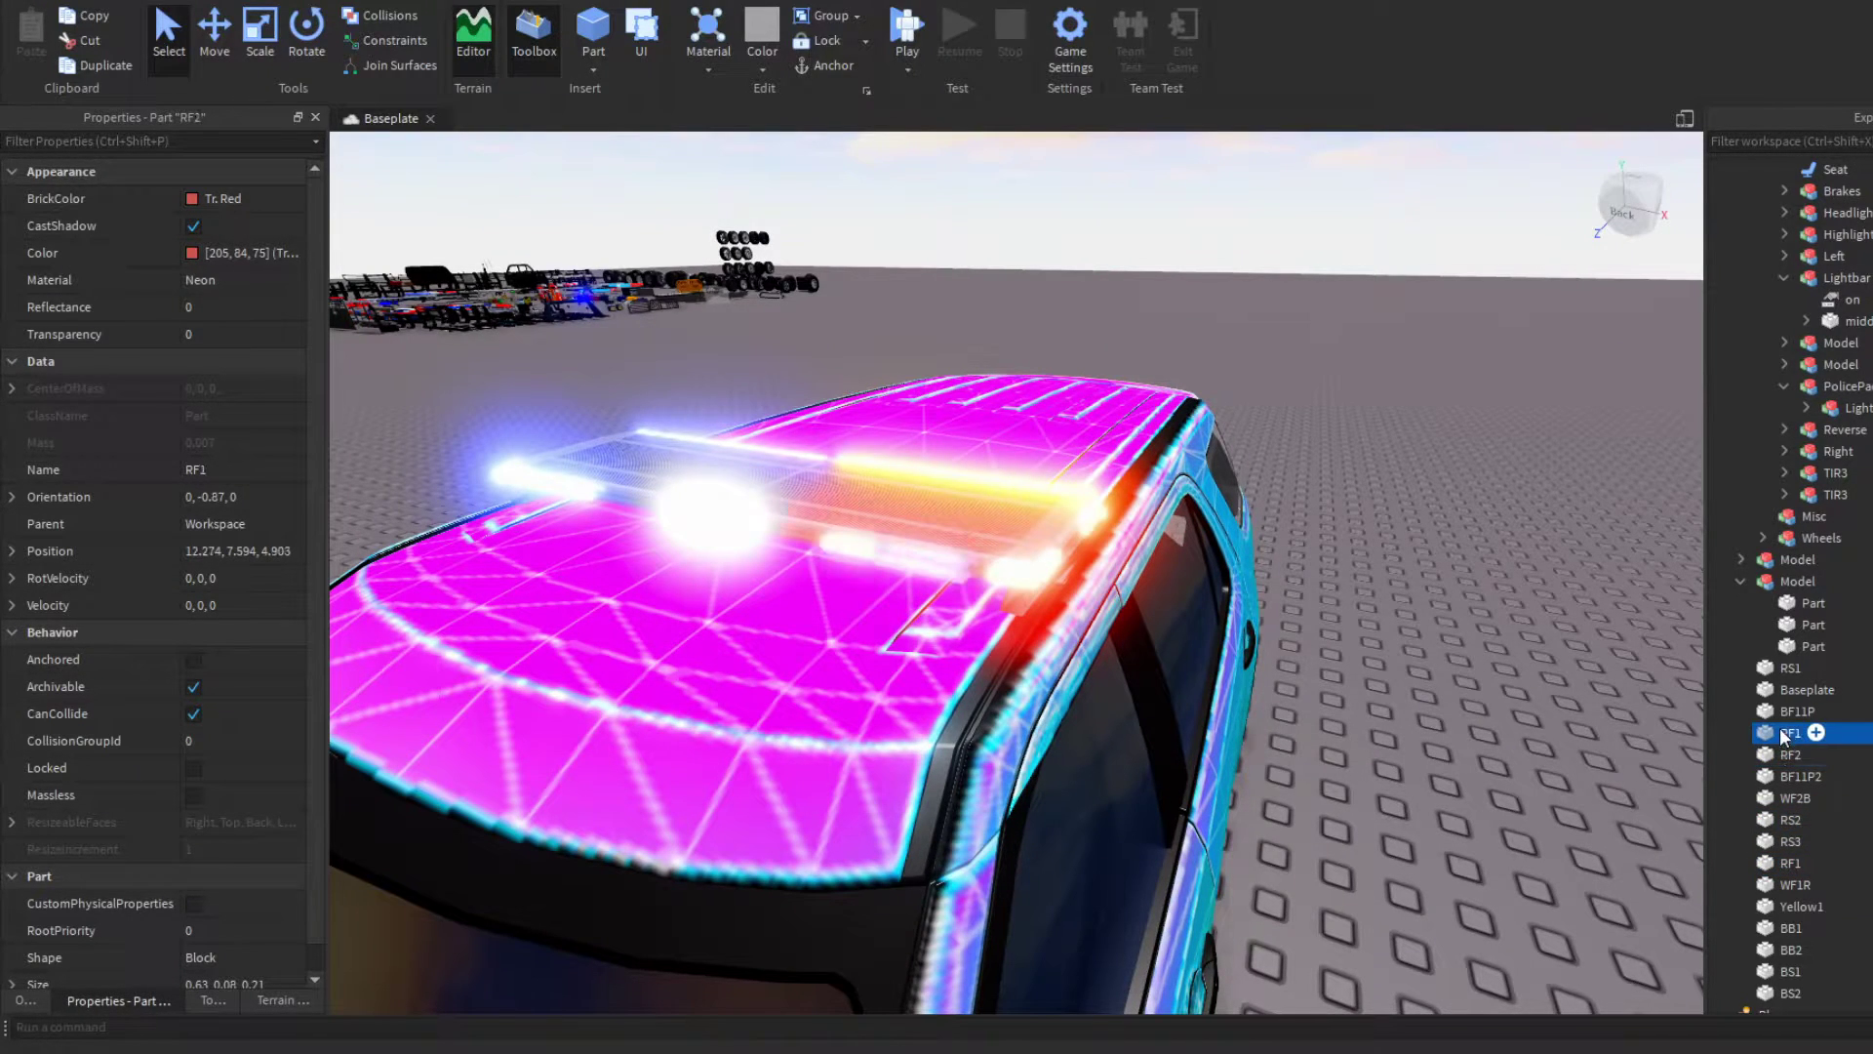
Step: Select the whole range of parts from RS1 to BS2 and move it into the Lightbar model
{"action": "left_click", "coordinate": [1791, 668]}
{"action": "left_click", "coordinate": [1791, 994], "text": "shift"}
{"action": "scroll", "coordinate": [1805, 819], "scroll_direction": "up", "scroll_amount": 4}
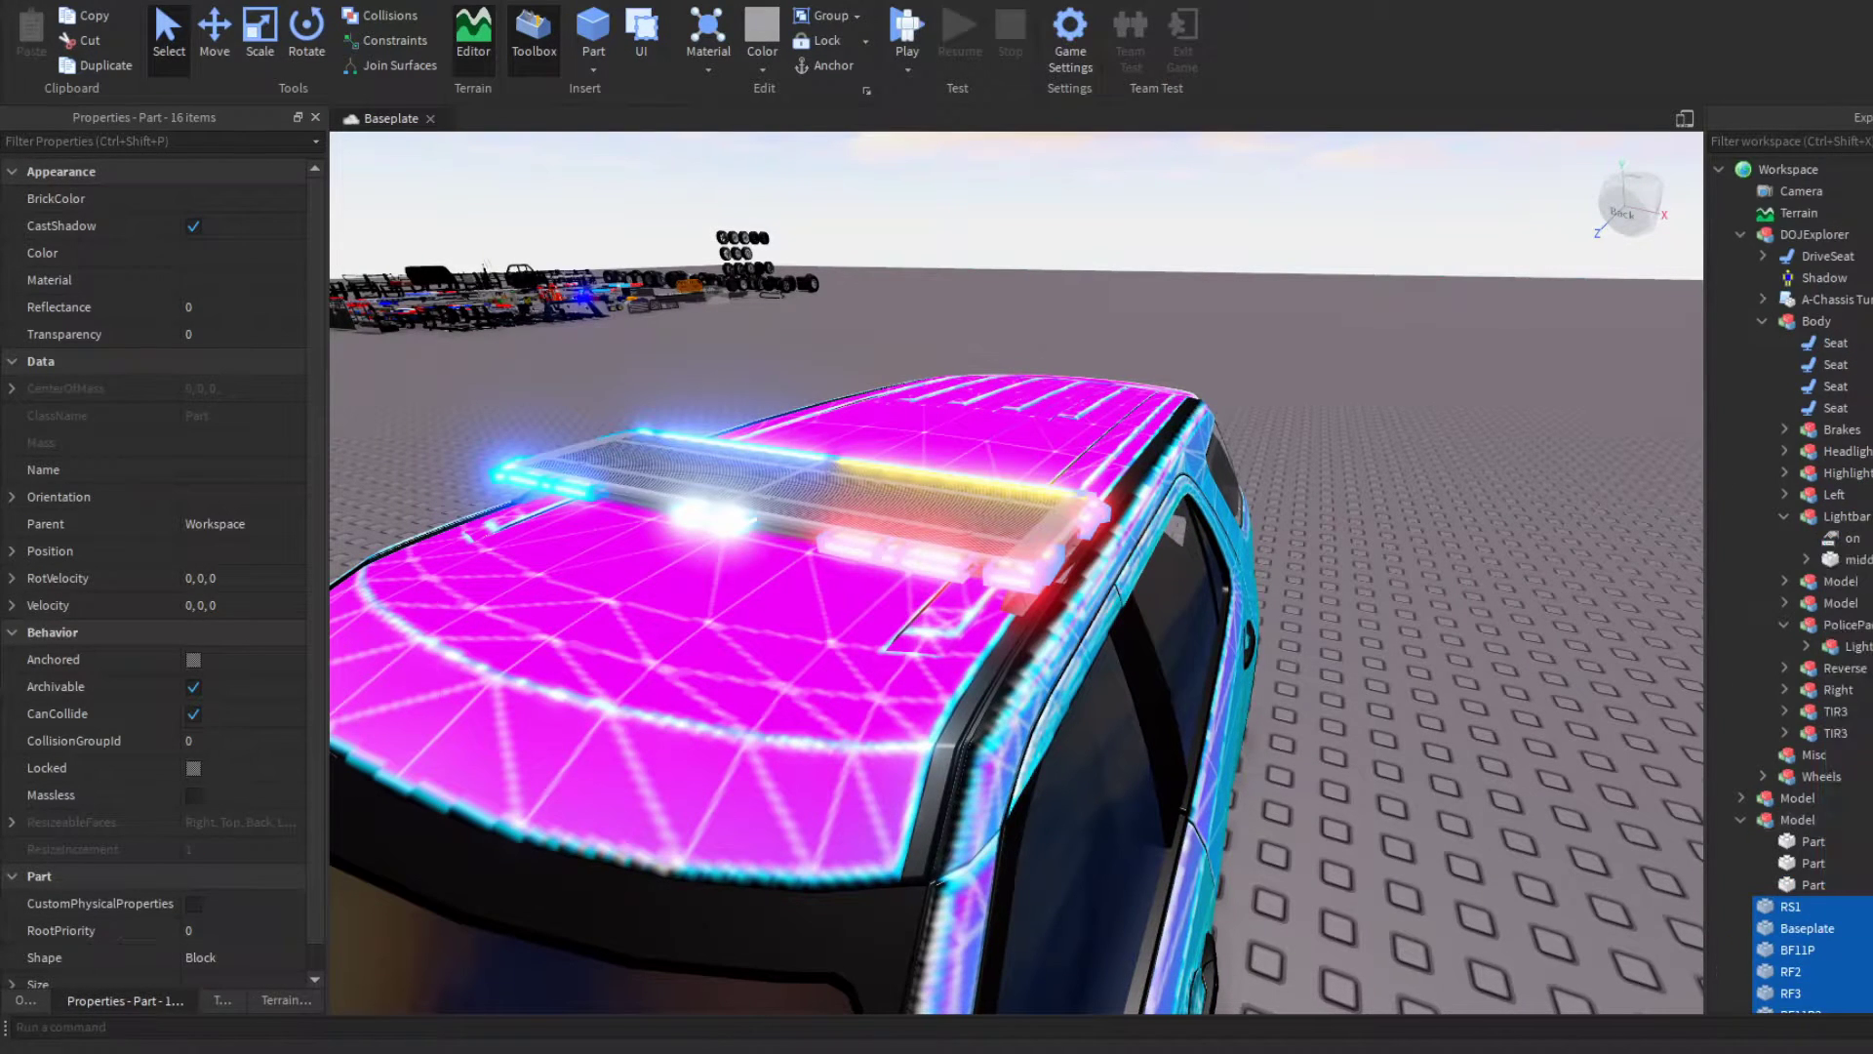
{"action": "left_click_drag", "start_coordinate": [1864, 519], "coordinate": [1863, 518]}
{"action": "left_click", "coordinate": [1871, 671]}
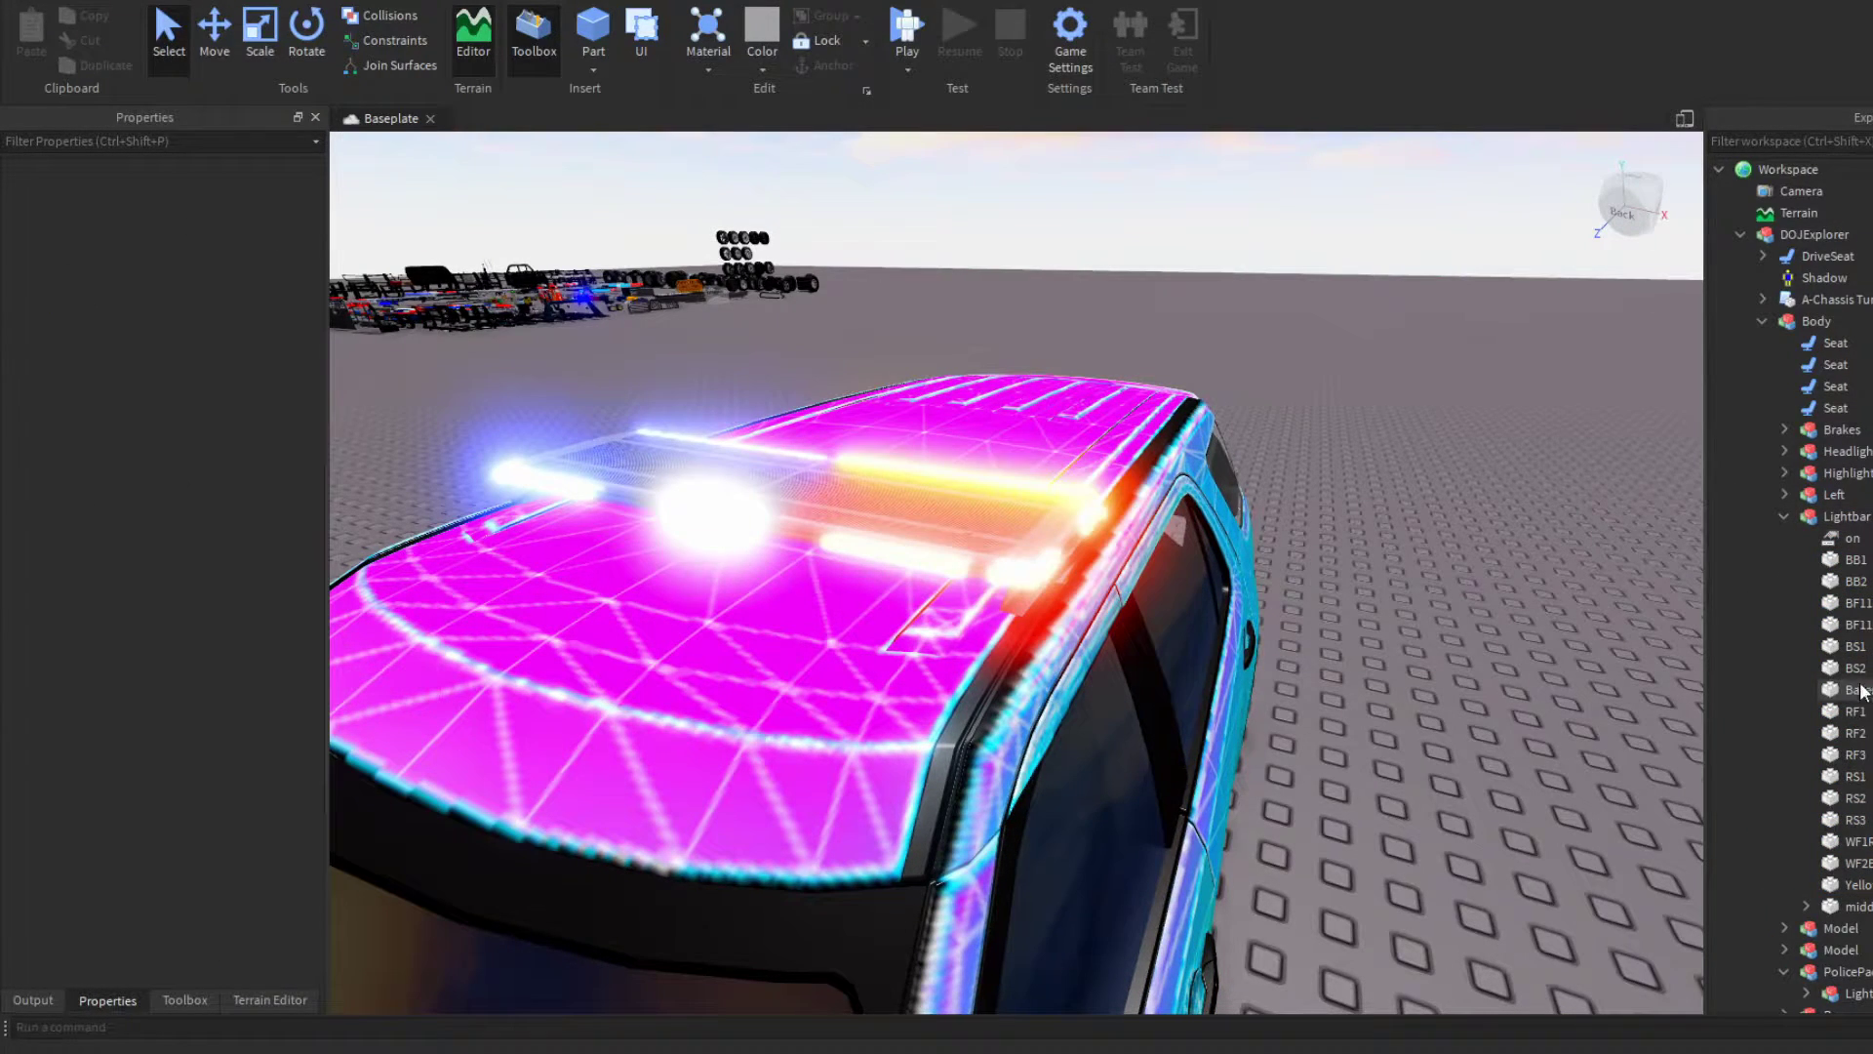
Step: Move the Baseplate out of the Lightbar model back into Workspace
{"action": "left_click", "coordinate": [1865, 693]}
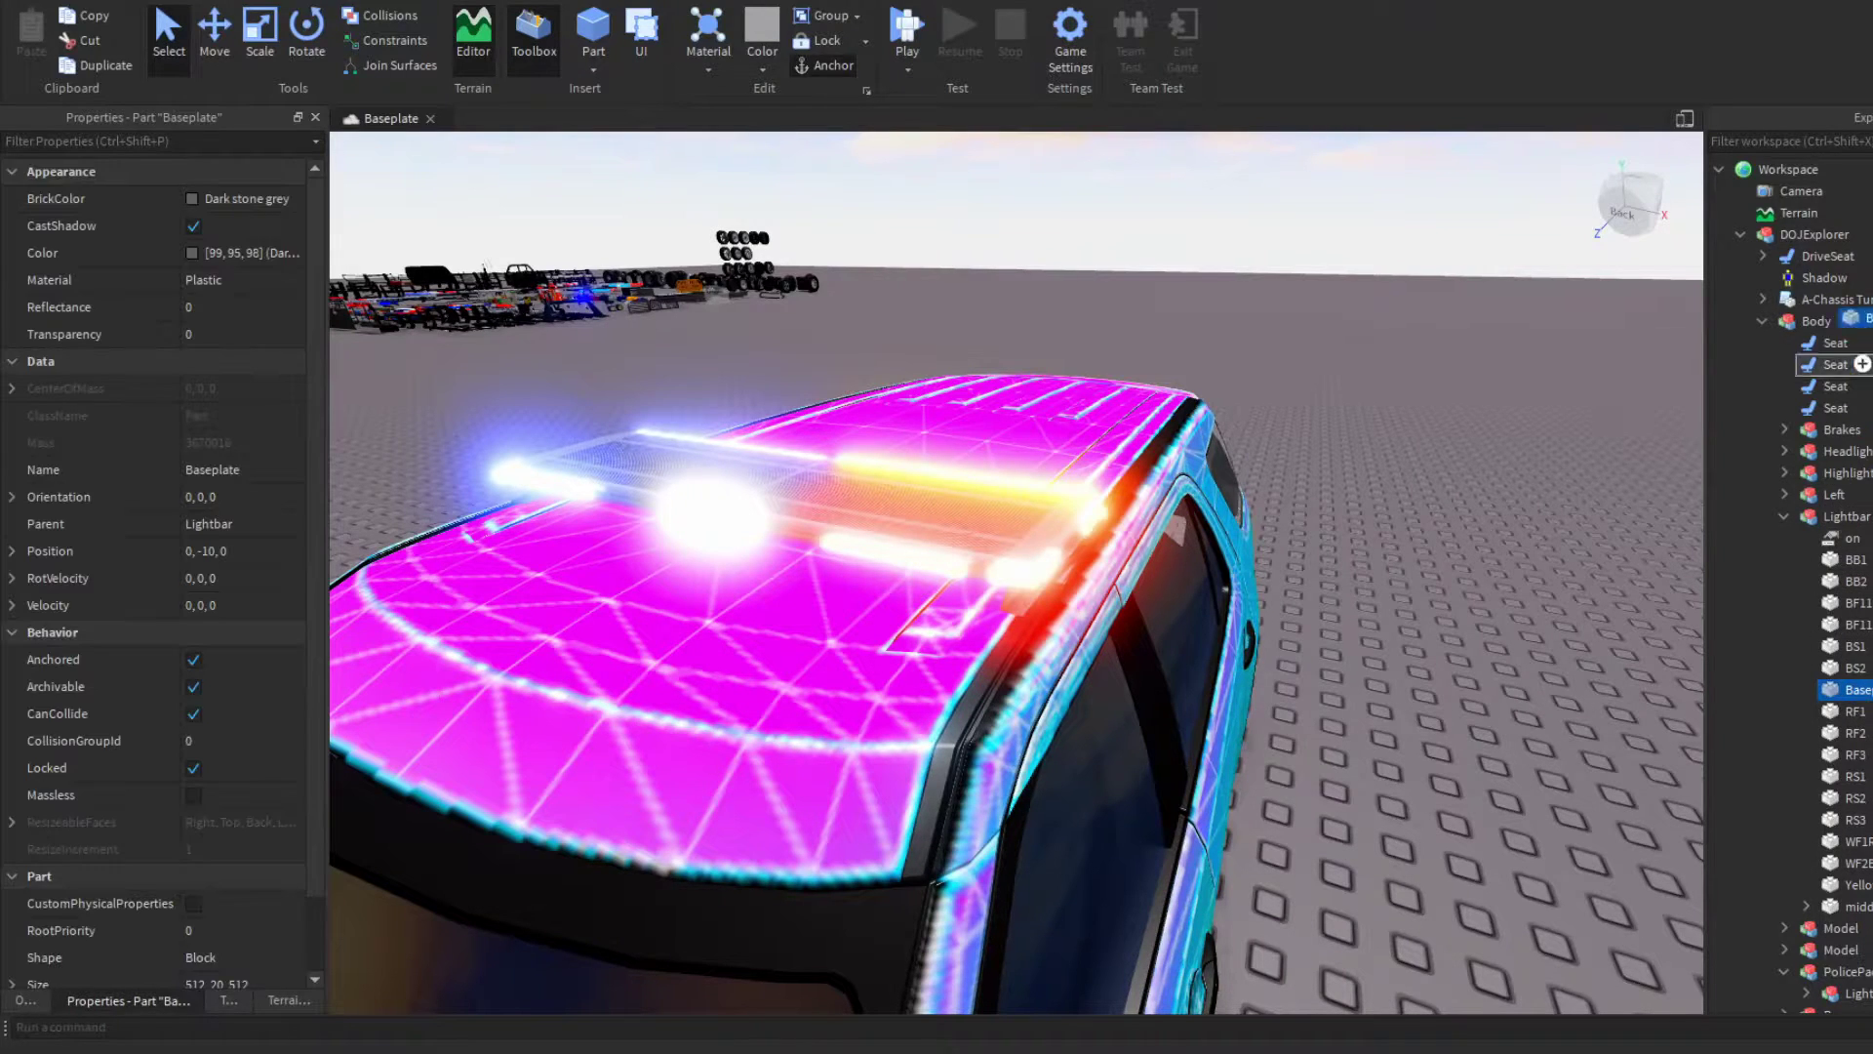
{"action": "left_click_drag", "start_coordinate": [1810, 183], "coordinate": [1800, 171]}
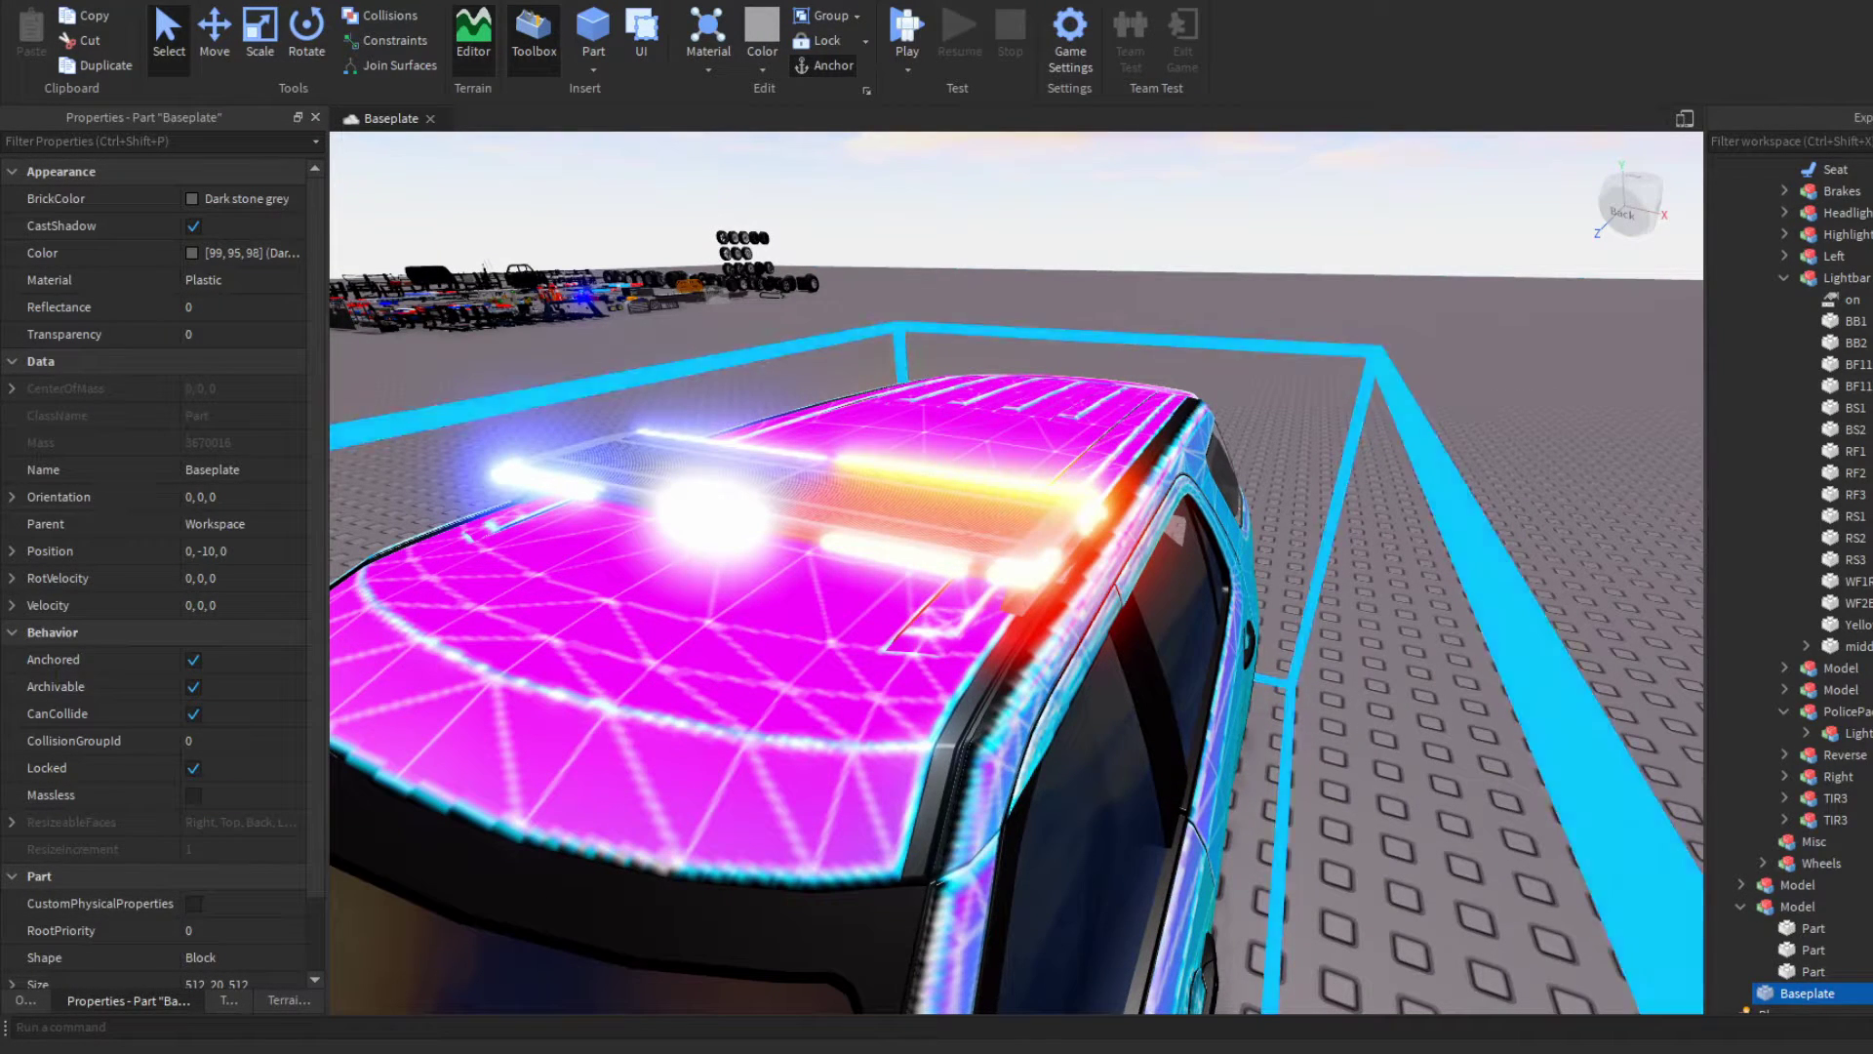
{"action": "key", "text": "w"}
{"action": "right_click_drag", "start_coordinate": [683, 572], "coordinate": [959, 557]}
{"action": "left_click", "coordinate": [1444, 561]}
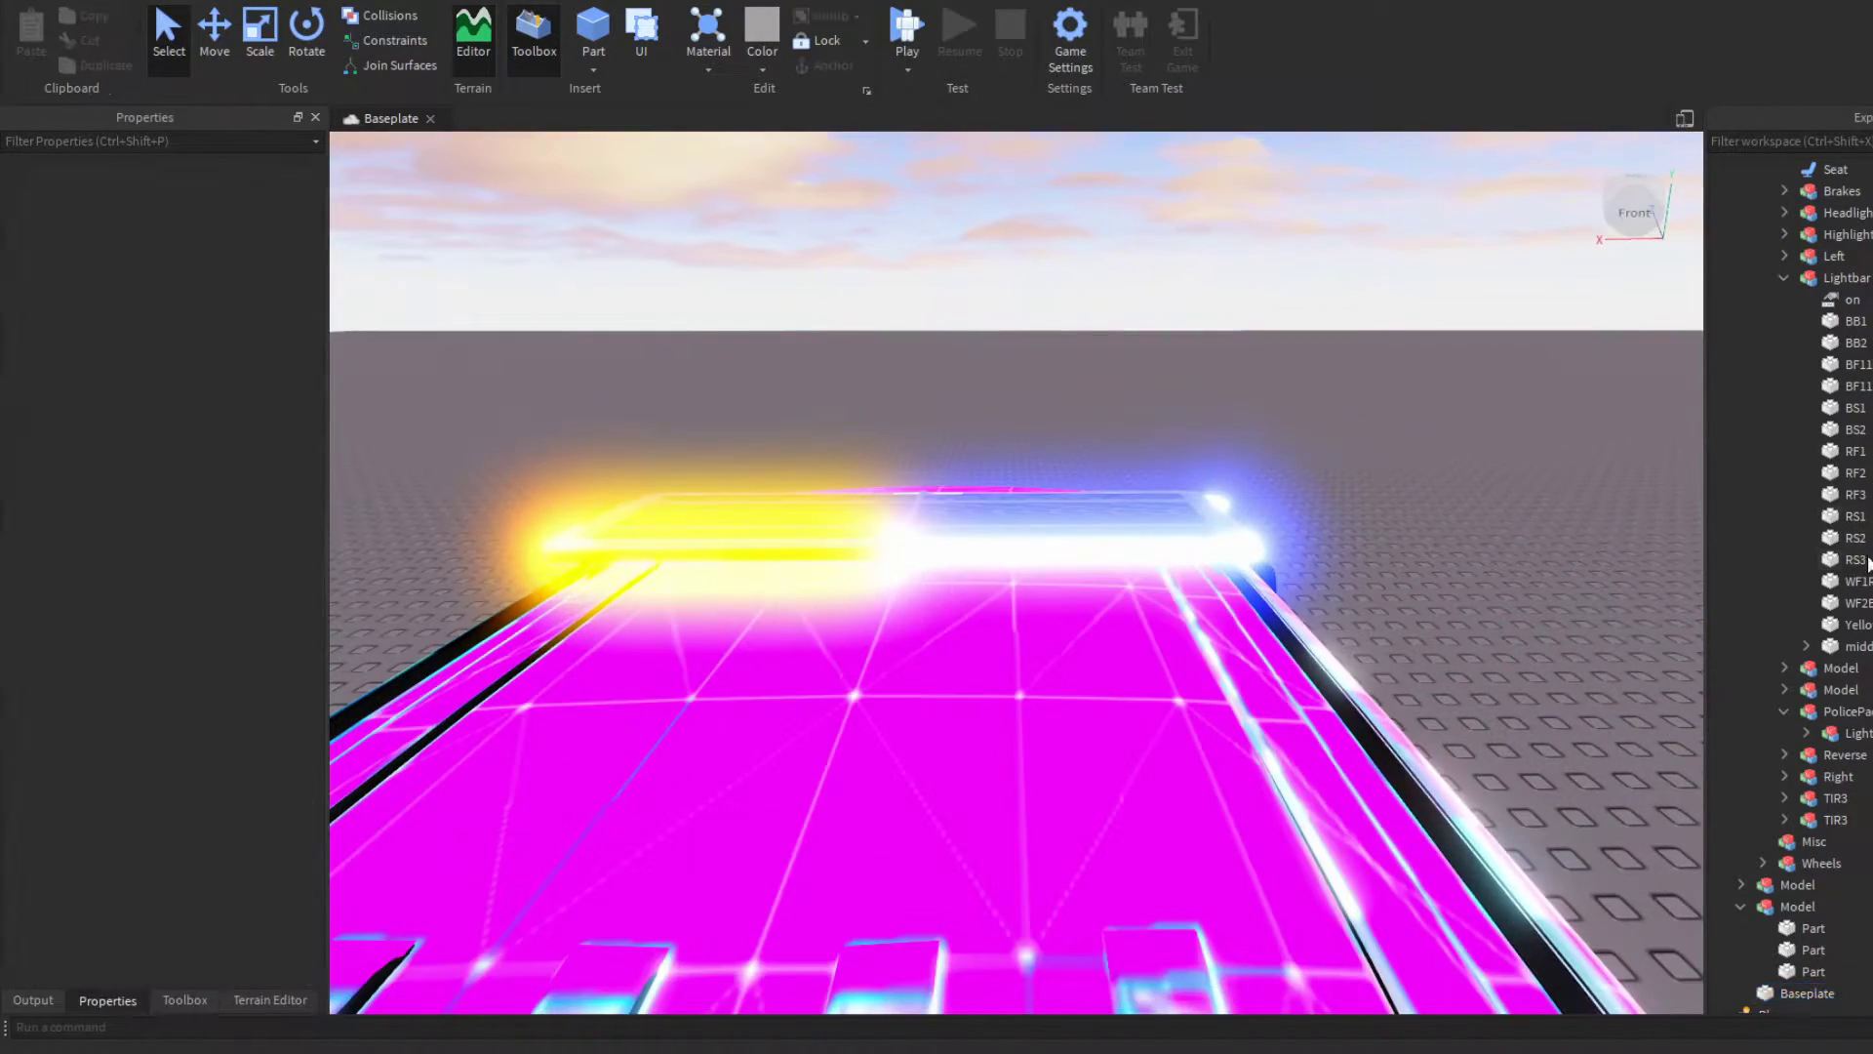
Step: Add a script to the Lightbar model and replace its default code with "mainveh = script.Parent"
{"action": "scroll", "coordinate": [1867, 527], "scroll_direction": "up", "scroll_amount": 2}
{"action": "left_click", "coordinate": [1872, 408]}
{"action": "left_click", "coordinate": [1825, 488]}
{"action": "key", "text": "ctrl+a"}
{"action": "key", "text": "BackSpace"}
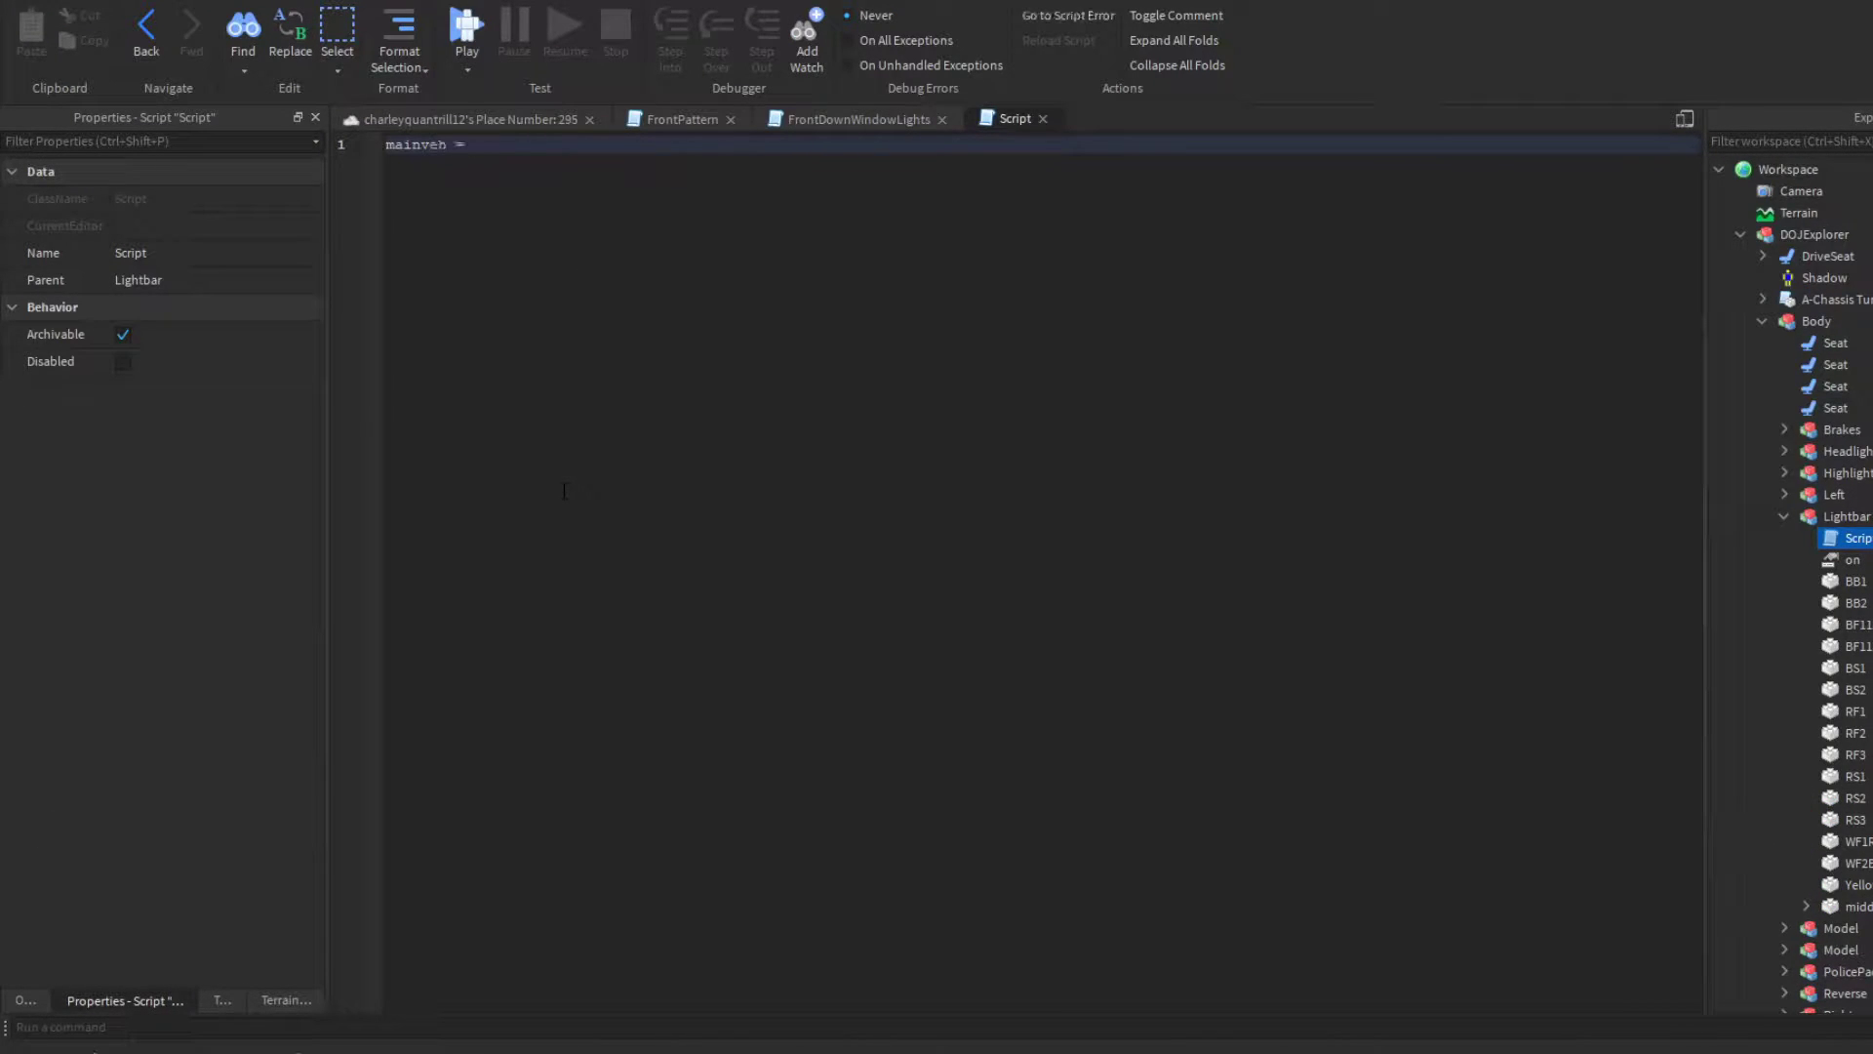
{"action": "key", "text": "Return"}
{"action": "key", "text": "Return"}
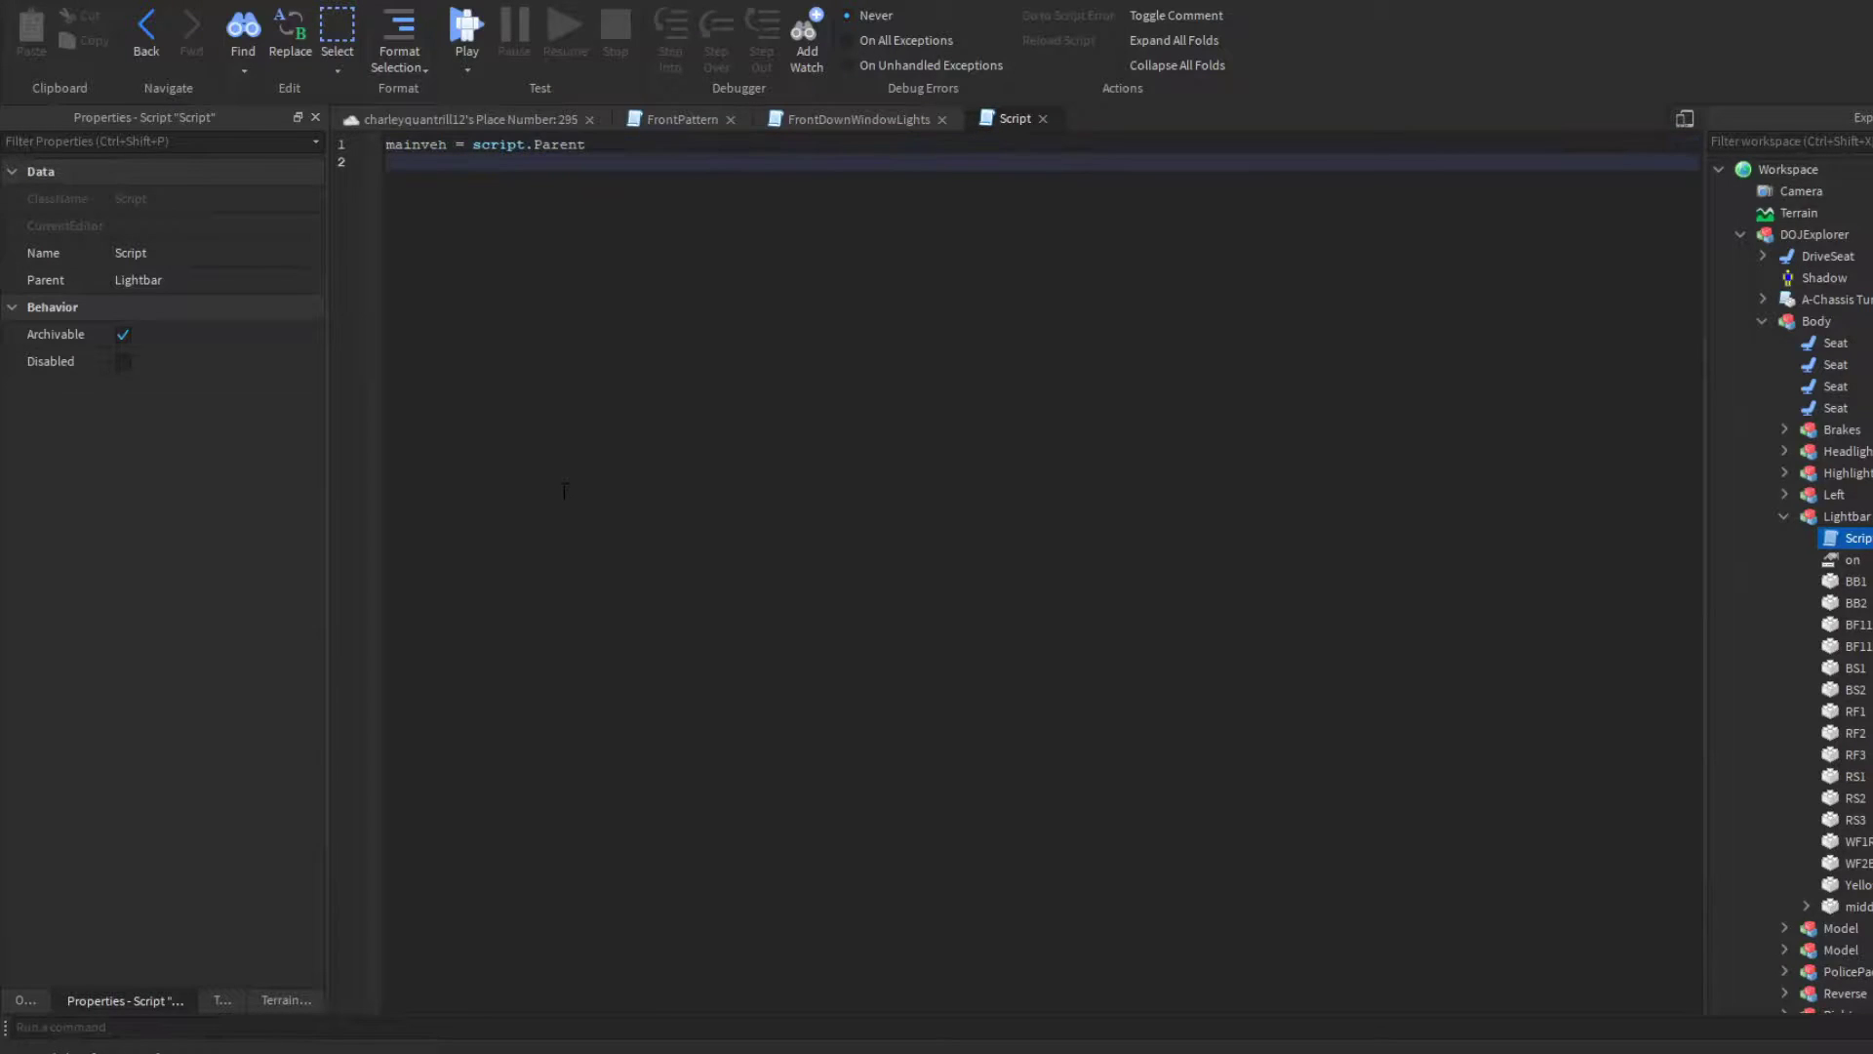
Step: Add wait(0) and a while true do loop closed with end, leaving empty lines inside for its body
{"action": "type", "text": "wait(0)"}
{"action": "key", "text": "Return"}
{"action": "type", "text": "while true do"}
{"action": "key", "text": "Return"}
{"action": "key", "text": "Down"}
{"action": "key", "text": "Return"}
{"action": "type", "text": "end"}
{"action": "key", "text": "Up"}
{"action": "key", "text": "Up"}
{"action": "key", "text": "Return"}
{"action": "key", "text": "Return"}
{"action": "key", "text": "Return"}
{"action": "key", "text": "Up"}
{"action": "key", "text": "Up"}
{"action": "key", "text": "Up"}
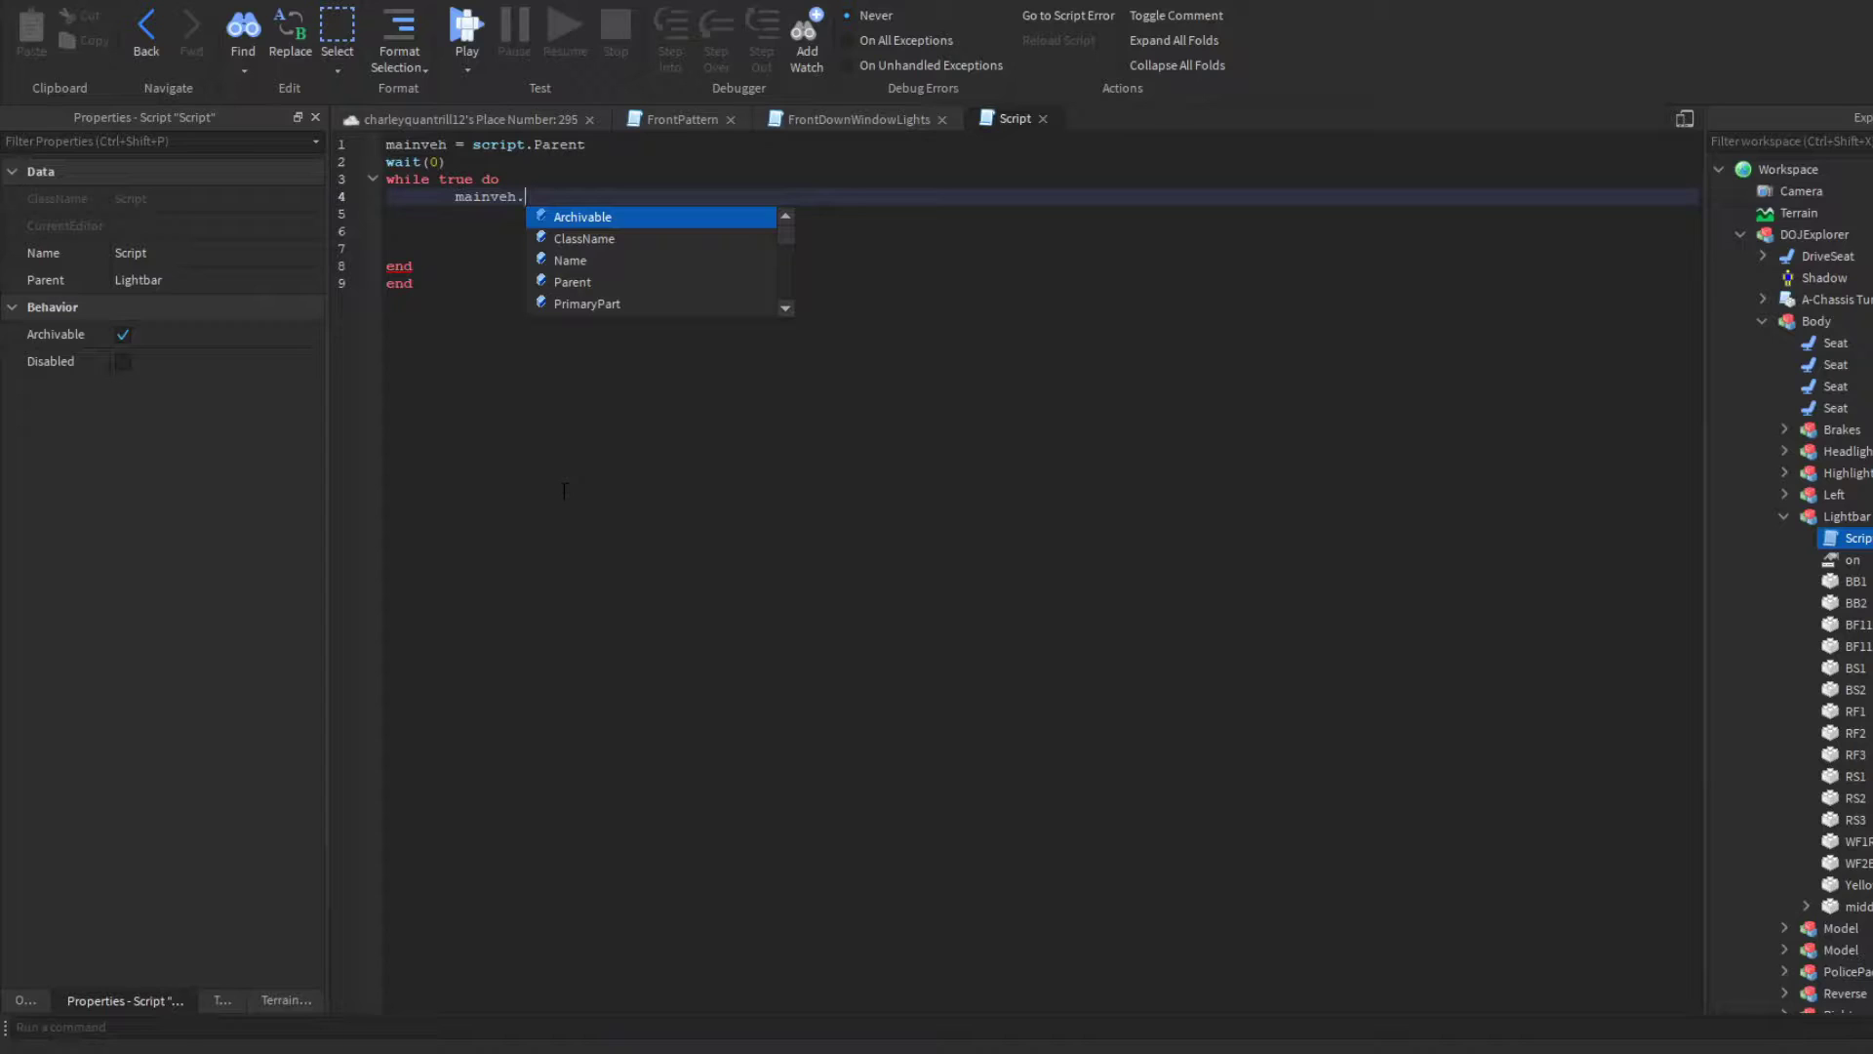
Step: Begin the loop body by showing the yellow part with mainveh.Yellow1.Transparency = 0
{"action": "type", "text": "Yellowl.Transparency = 0"}
{"action": "key", "text": "Return"}
{"action": "type", "text": "mainveh."}
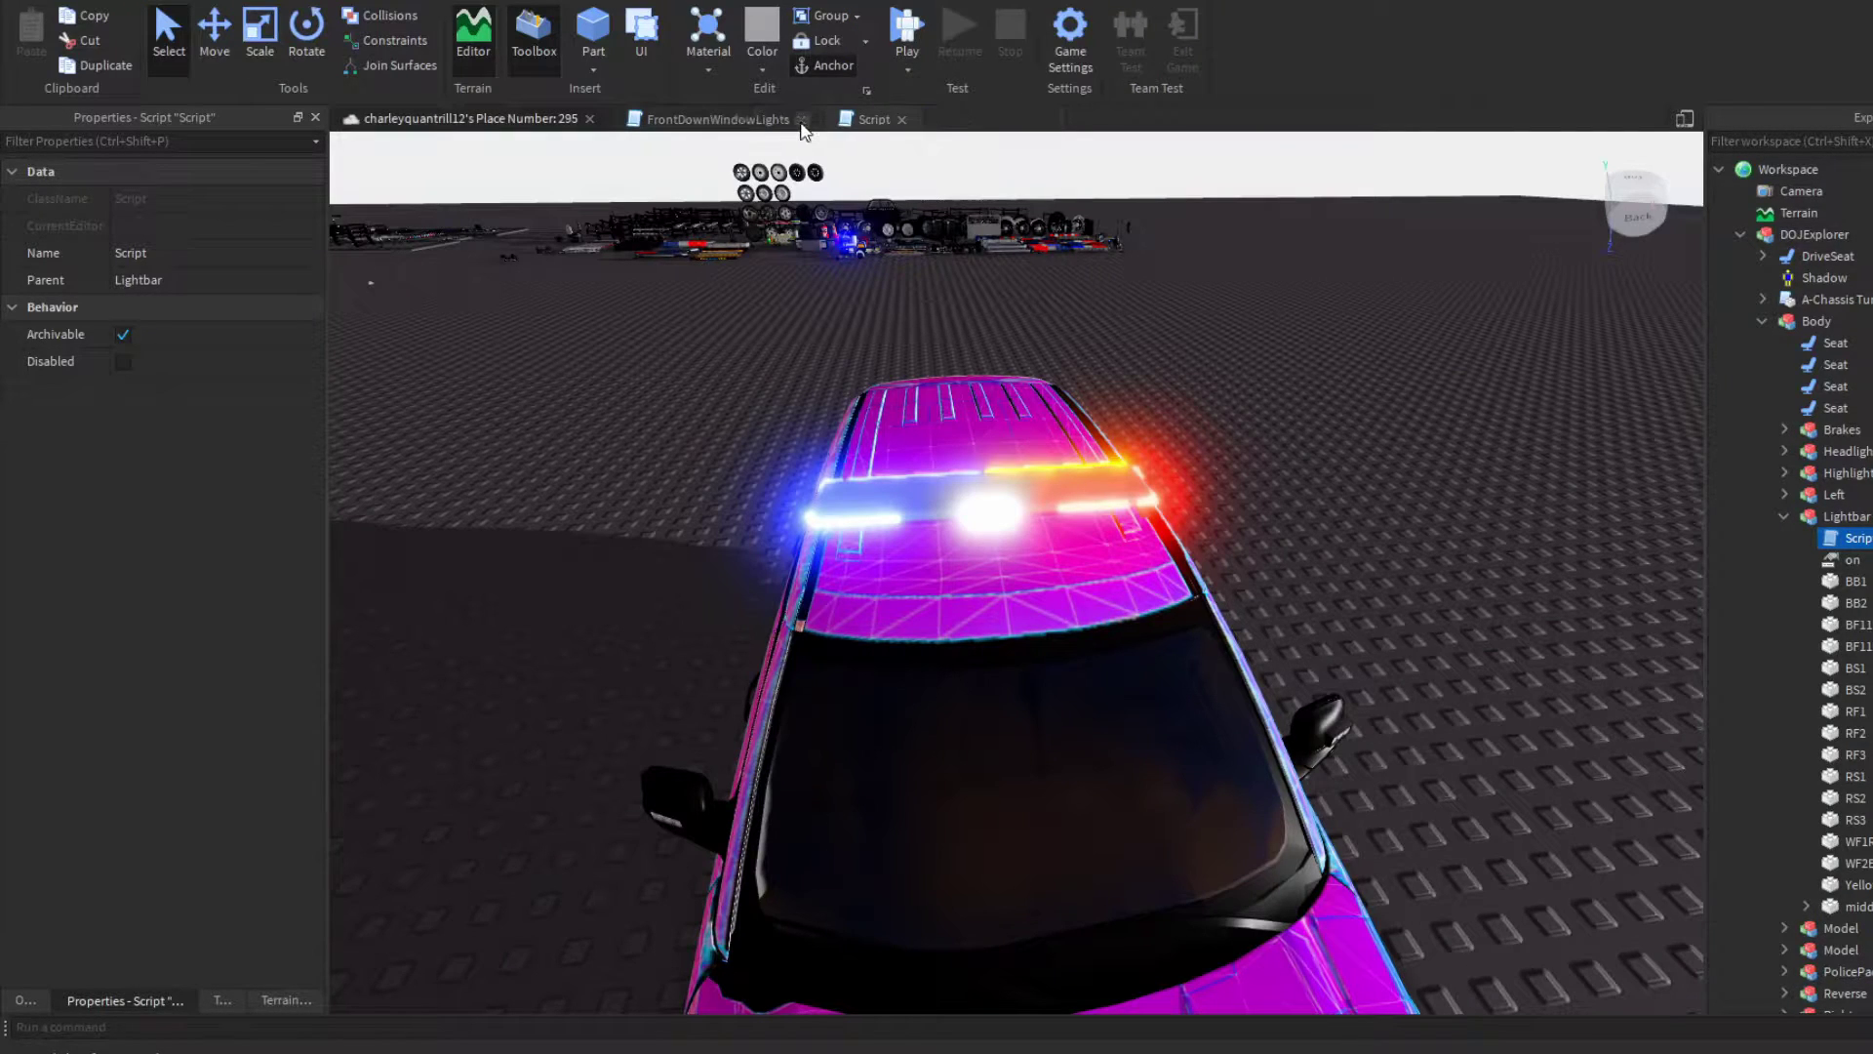
Step: Close the FrontDownWindowLights script, identify the long rear blue part on the car and add mainveh.BB1.Transparency = 1 to the loop
{"action": "left_click", "coordinate": [801, 121]}
{"action": "right_click_drag", "start_coordinate": [1077, 552], "coordinate": [1120, 579]}
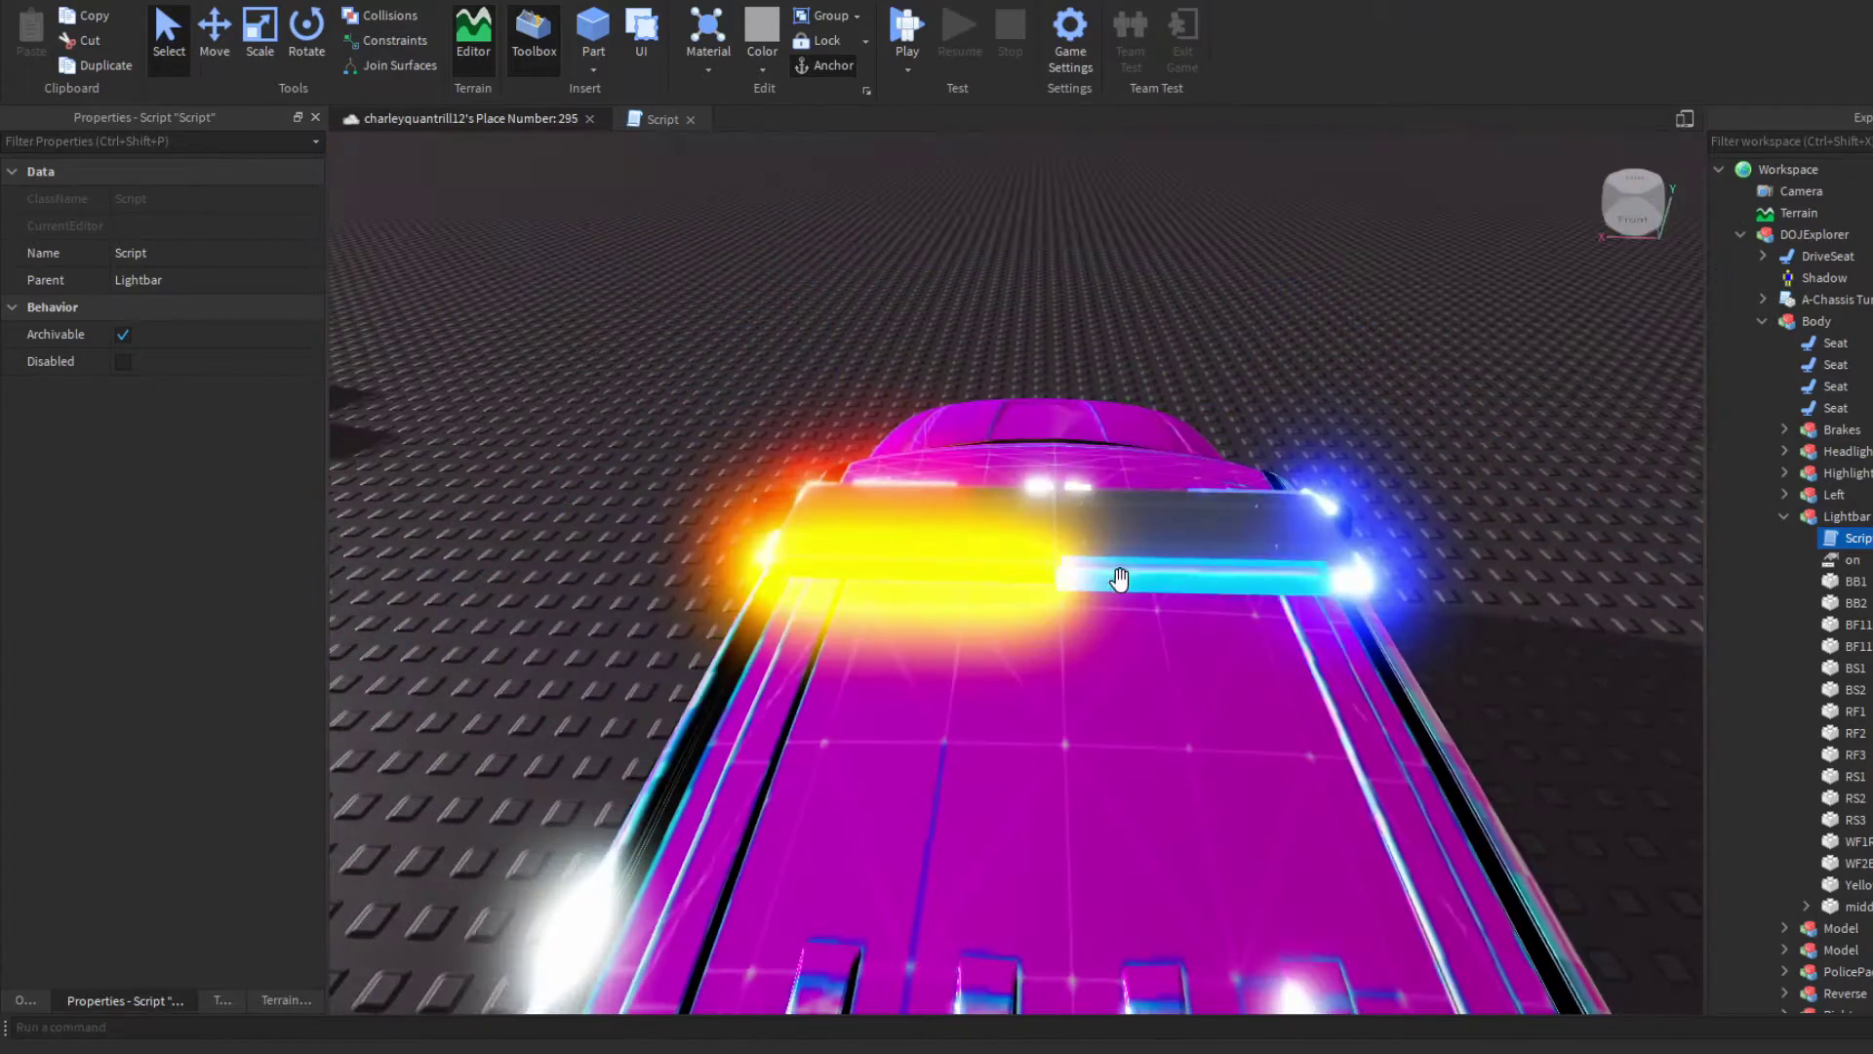
{"action": "left_click", "coordinate": [1119, 578]}
{"action": "left_click", "coordinate": [646, 119]}
{"action": "type", "text": "BB1.tr"}
{"action": "left_click", "coordinate": [609, 234]}
{"action": "type", "text": "= 1"}
Step: Remove the surplus end lines below the loop, keeping a single end
{"action": "left_click", "coordinate": [477, 301]}
{"action": "key", "text": "Return"}
{"action": "type", "text": "end"}
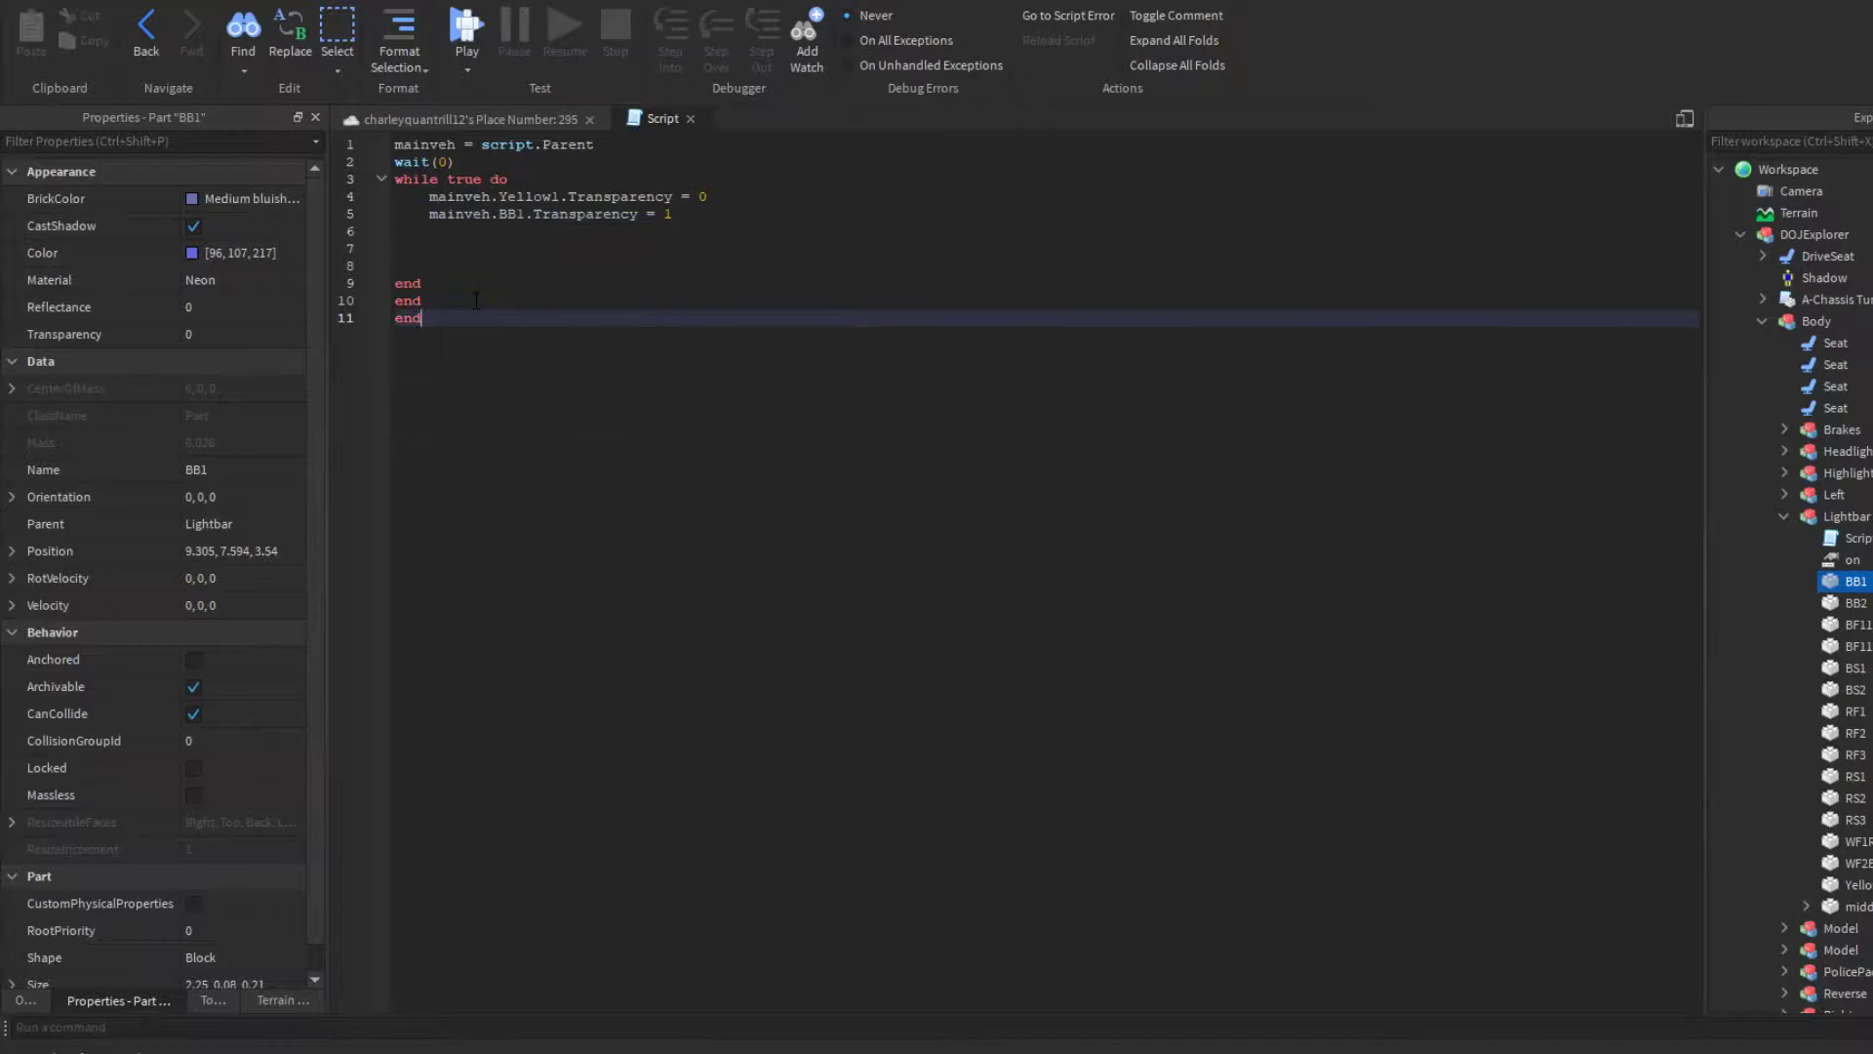
{"action": "key", "text": "BackSpace"}
{"action": "key", "text": "BackSpace"}
{"action": "key", "text": "BackSpace"}
{"action": "key", "text": "BackSpace"}
{"action": "key", "text": "BackSpace"}
Step: Identify the short rear blue part on the car and add mainveh.BB2.Transparency = 1 below the BB1 line
{"action": "left_click", "coordinate": [595, 233]}
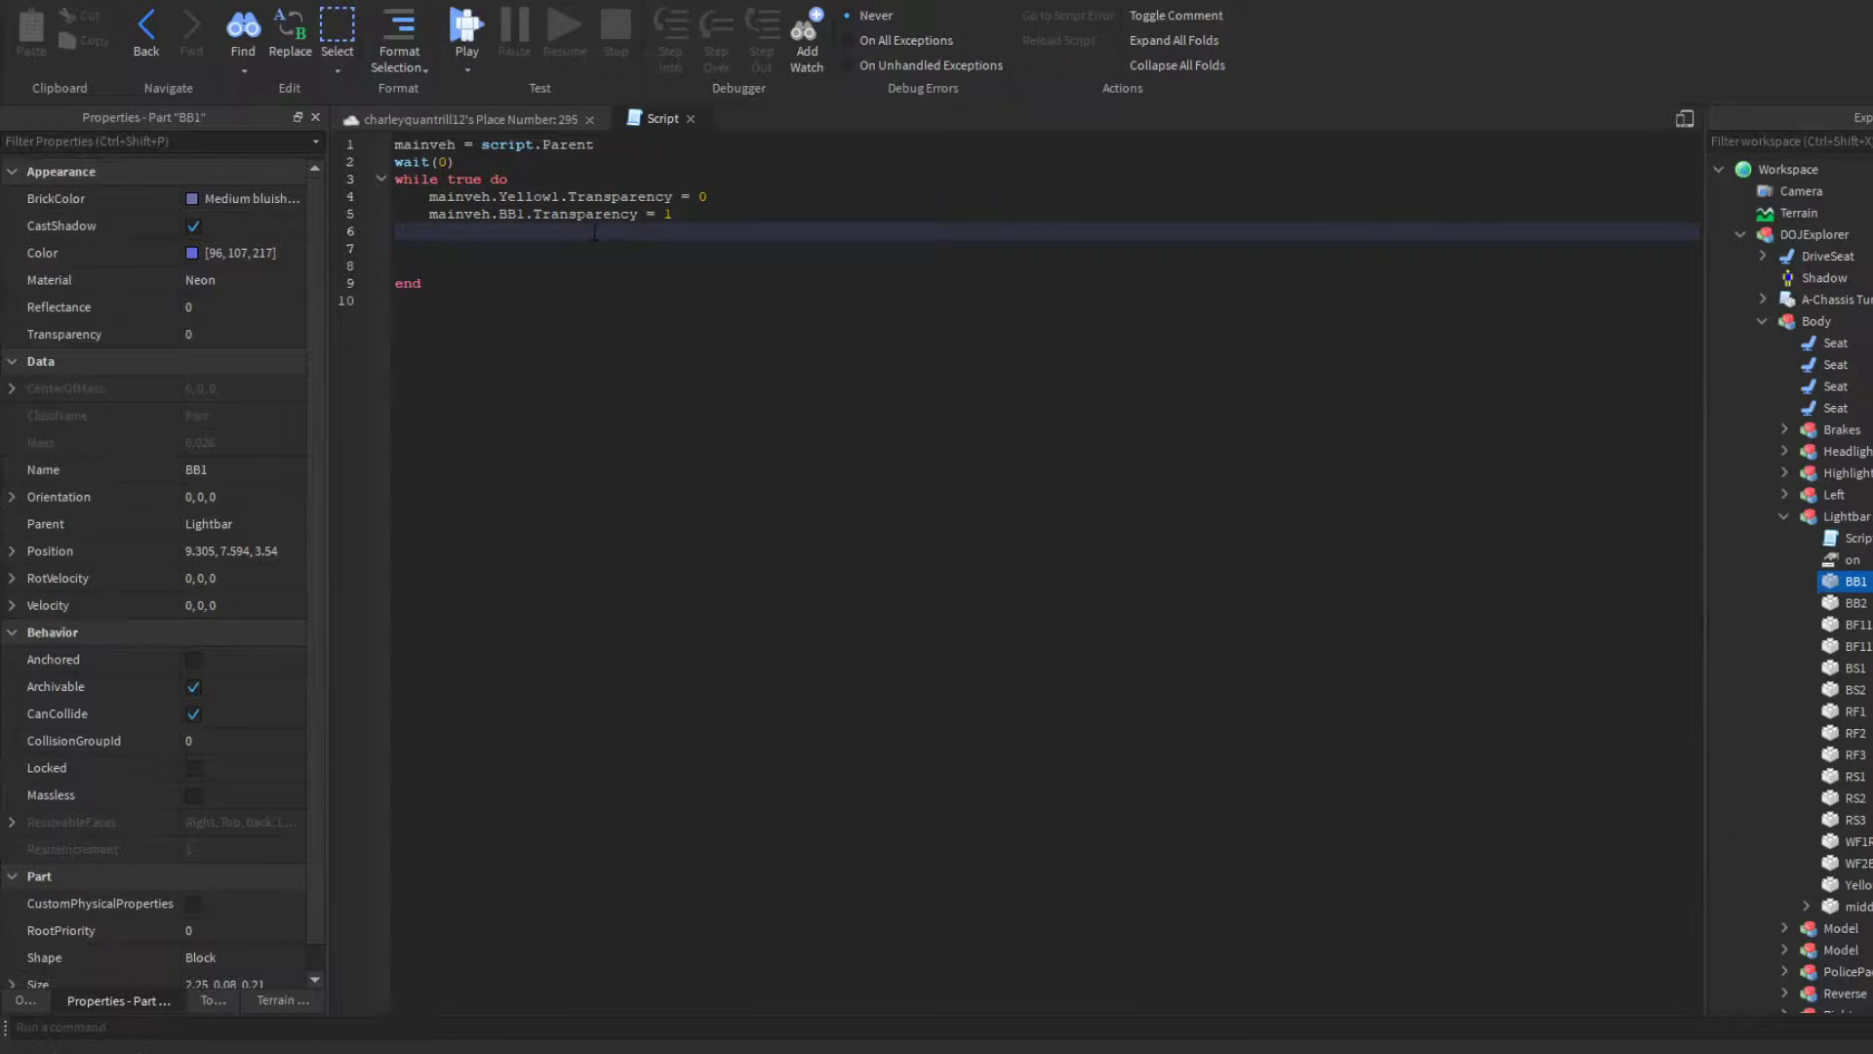
{"action": "left_click", "coordinate": [513, 126]}
{"action": "right_click_drag", "start_coordinate": [970, 430], "coordinate": [1059, 435]}
{"action": "left_click", "coordinate": [965, 609]}
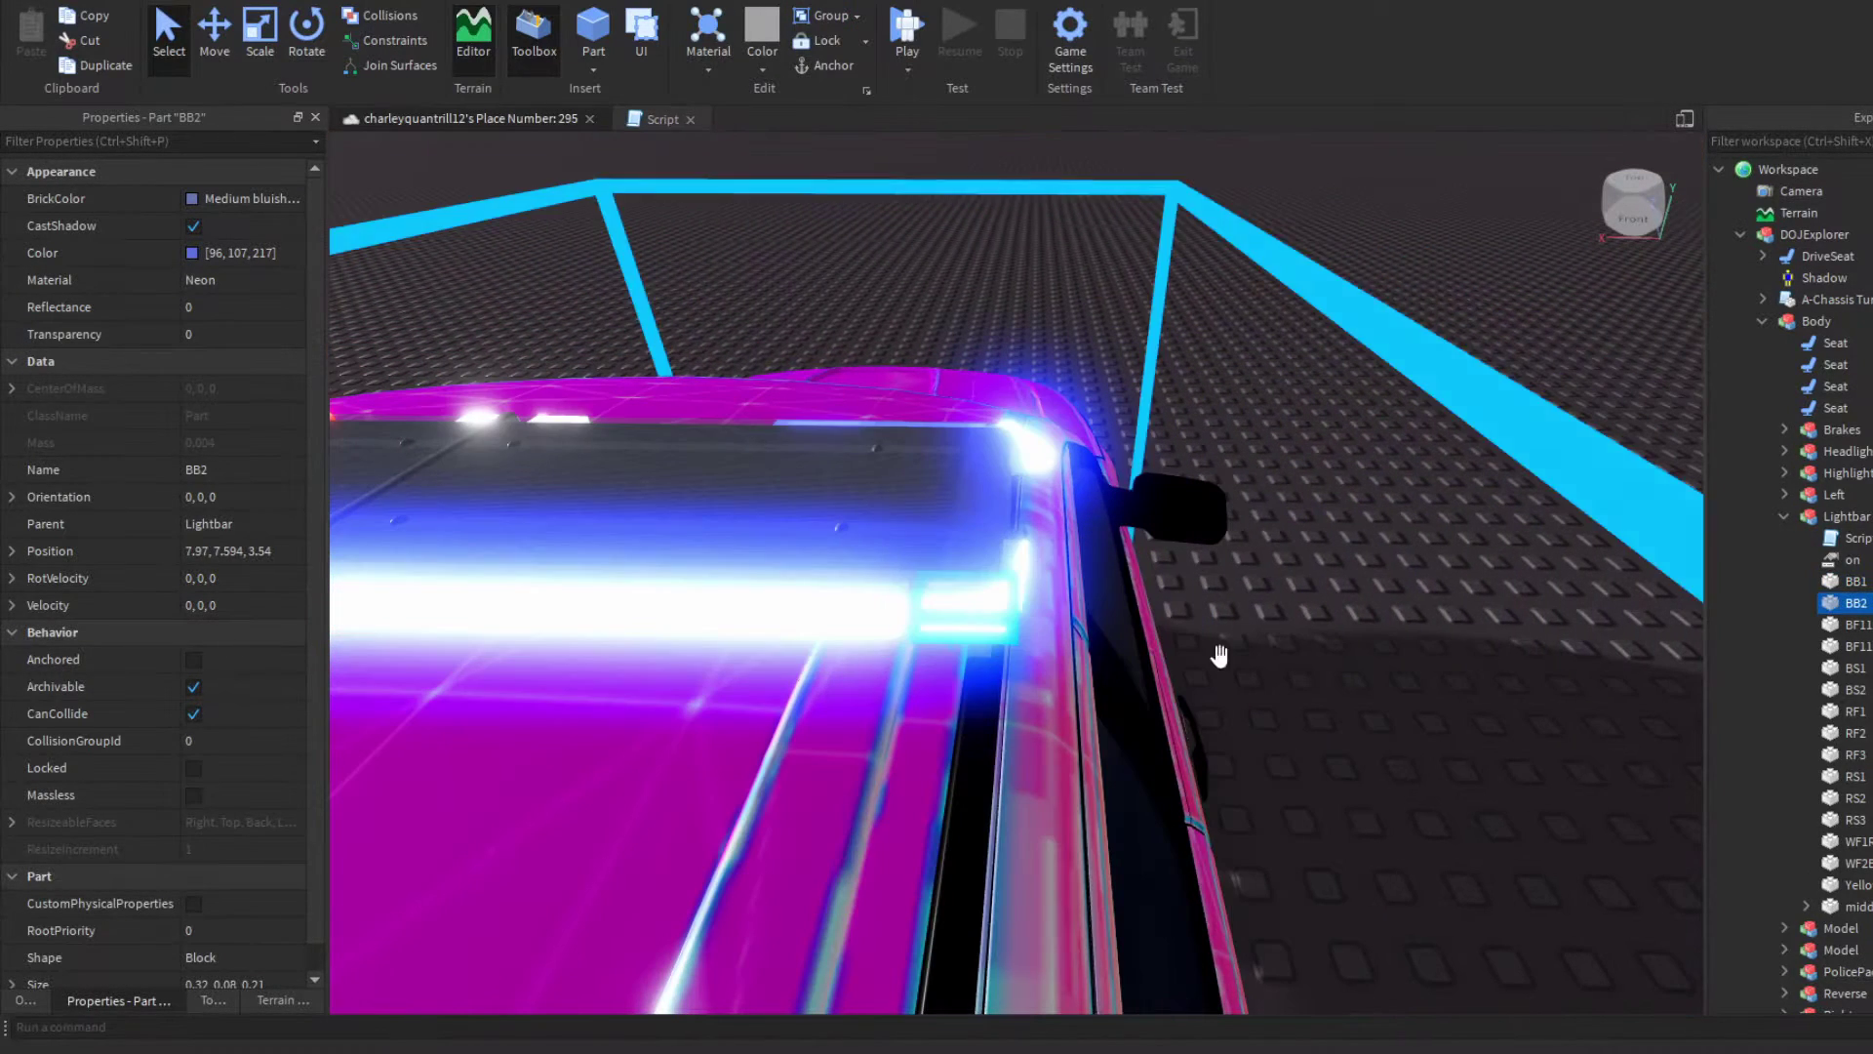
{"action": "left_click", "coordinate": [651, 118]}
{"action": "type", "text": "mainveh.BB2.Transparency = 1"}
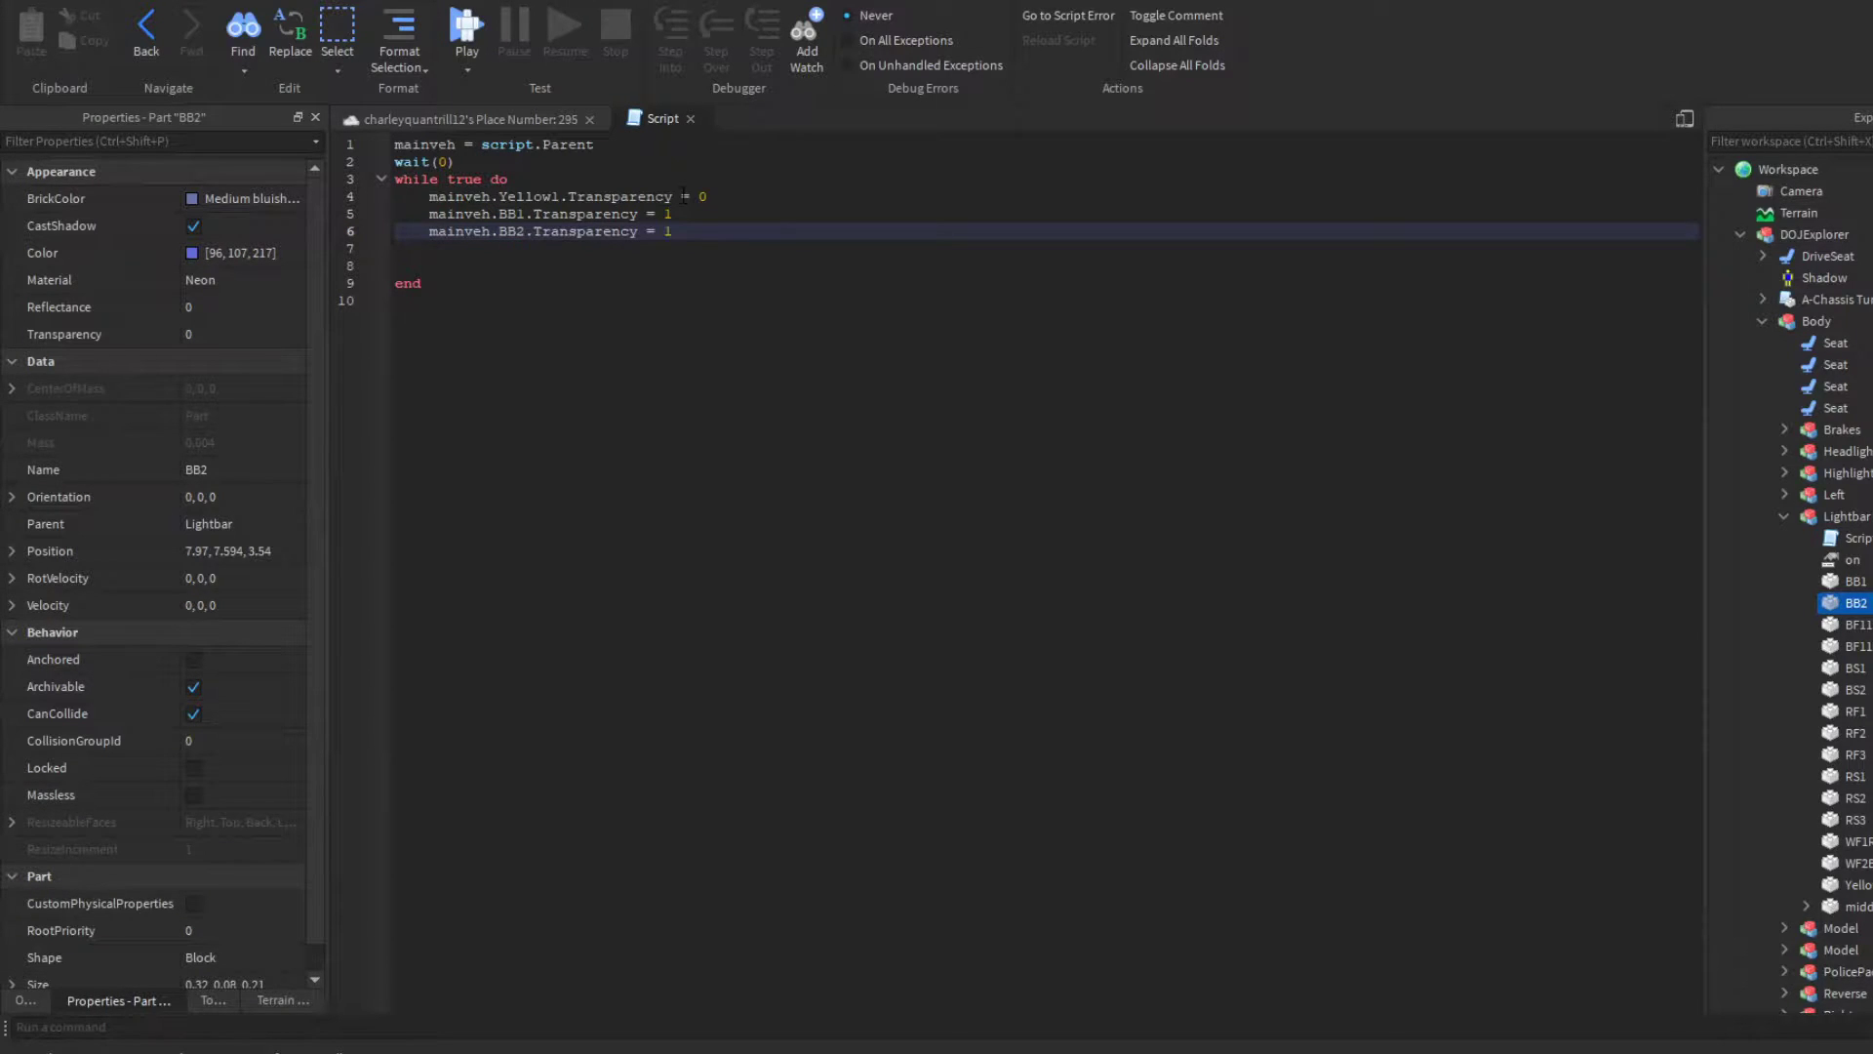
Step: Add wait(0.1), the opposite phase with Yellow1 transparency 1 and BB1 and BB2 transparency 0, and another wait(0.1)
{"action": "key", "text": "Return"}
{"action": "type", "text": "wait()"}
{"action": "key", "text": "Return"}
{"action": "type", "text": "mainveh.Yellow1.Transparency = 1"}
{"action": "key", "text": "Return"}
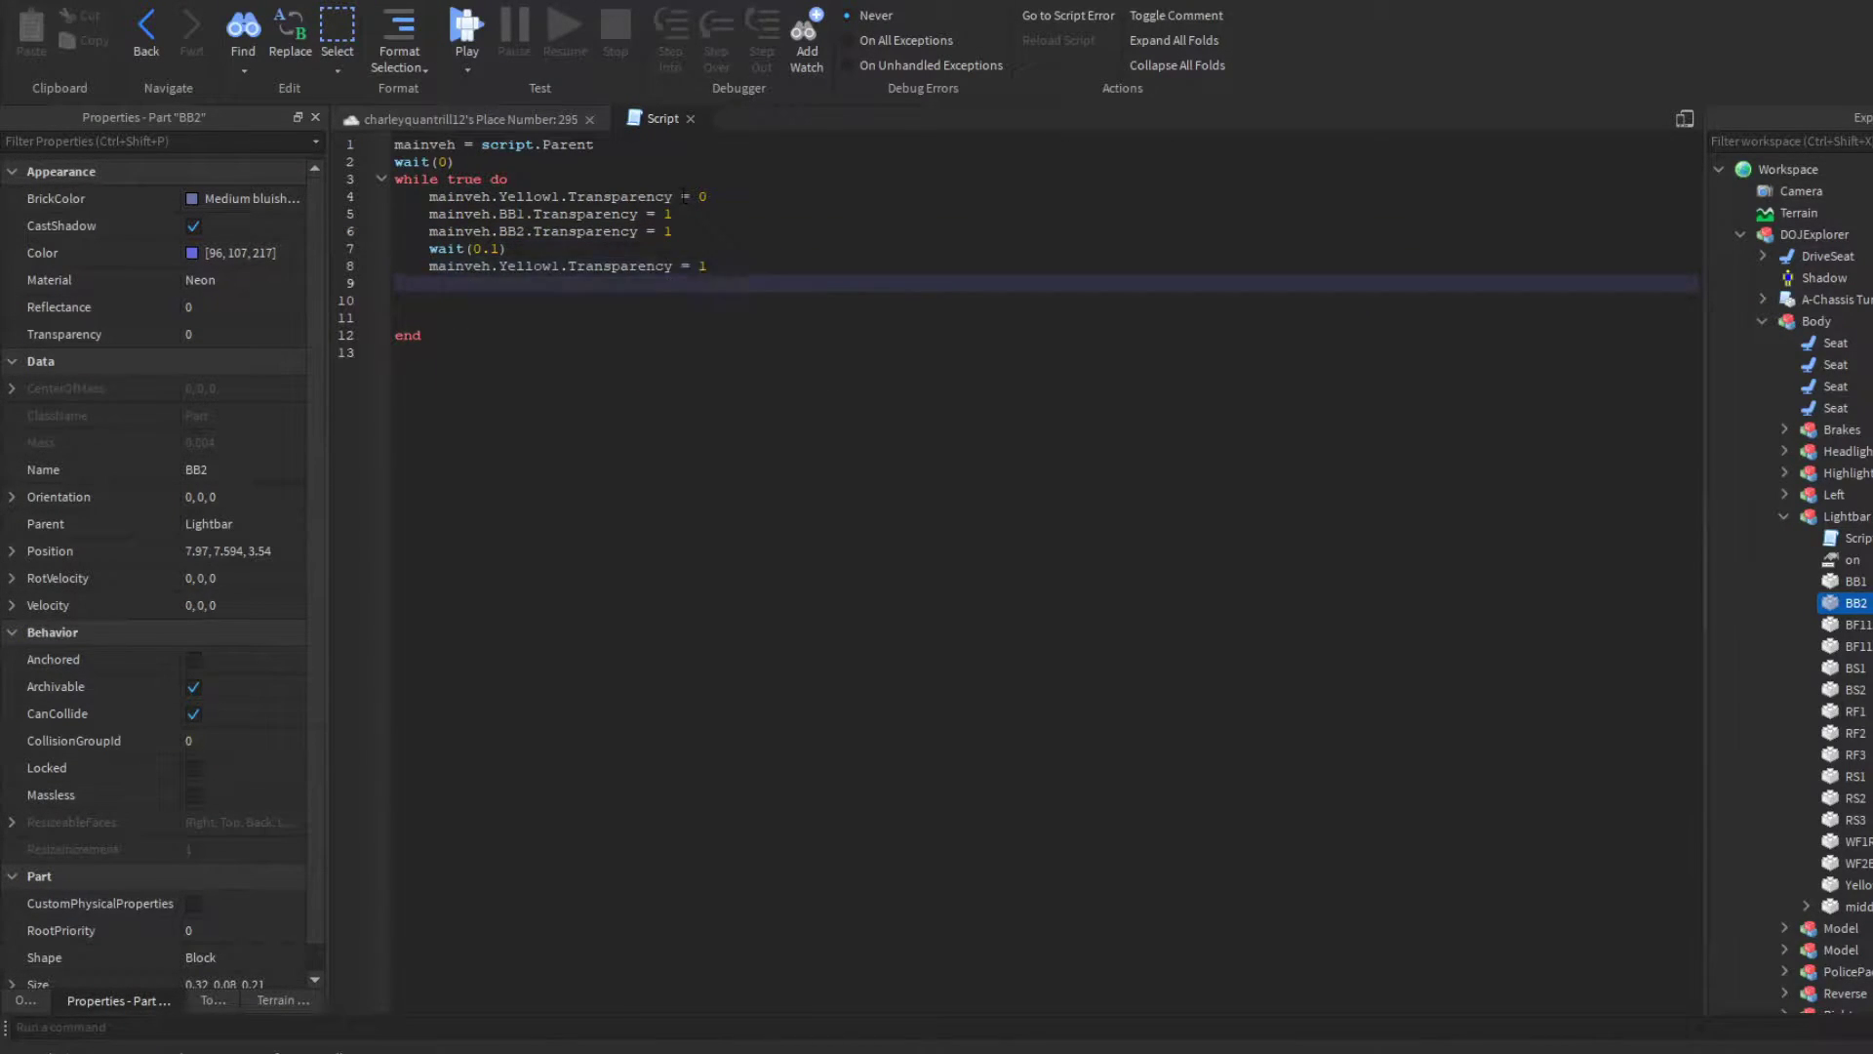
{"action": "type", "text": "mainveh.BB1.Transparency = 0"}
{"action": "key", "text": "Return"}
{"action": "type", "text": "mainveh.BB2.Transparency = 0"}
{"action": "key", "text": "Return"}
{"action": "type", "text": "wait(0.1)"}
{"action": "key", "text": "Return"}
Step: Add the branch line "elseif script.Parent.on.Value == false then" below the flash sequence
{"action": "key", "text": "Return"}
{"action": "type", "text": "elseif script.Parent.on.Value =="}
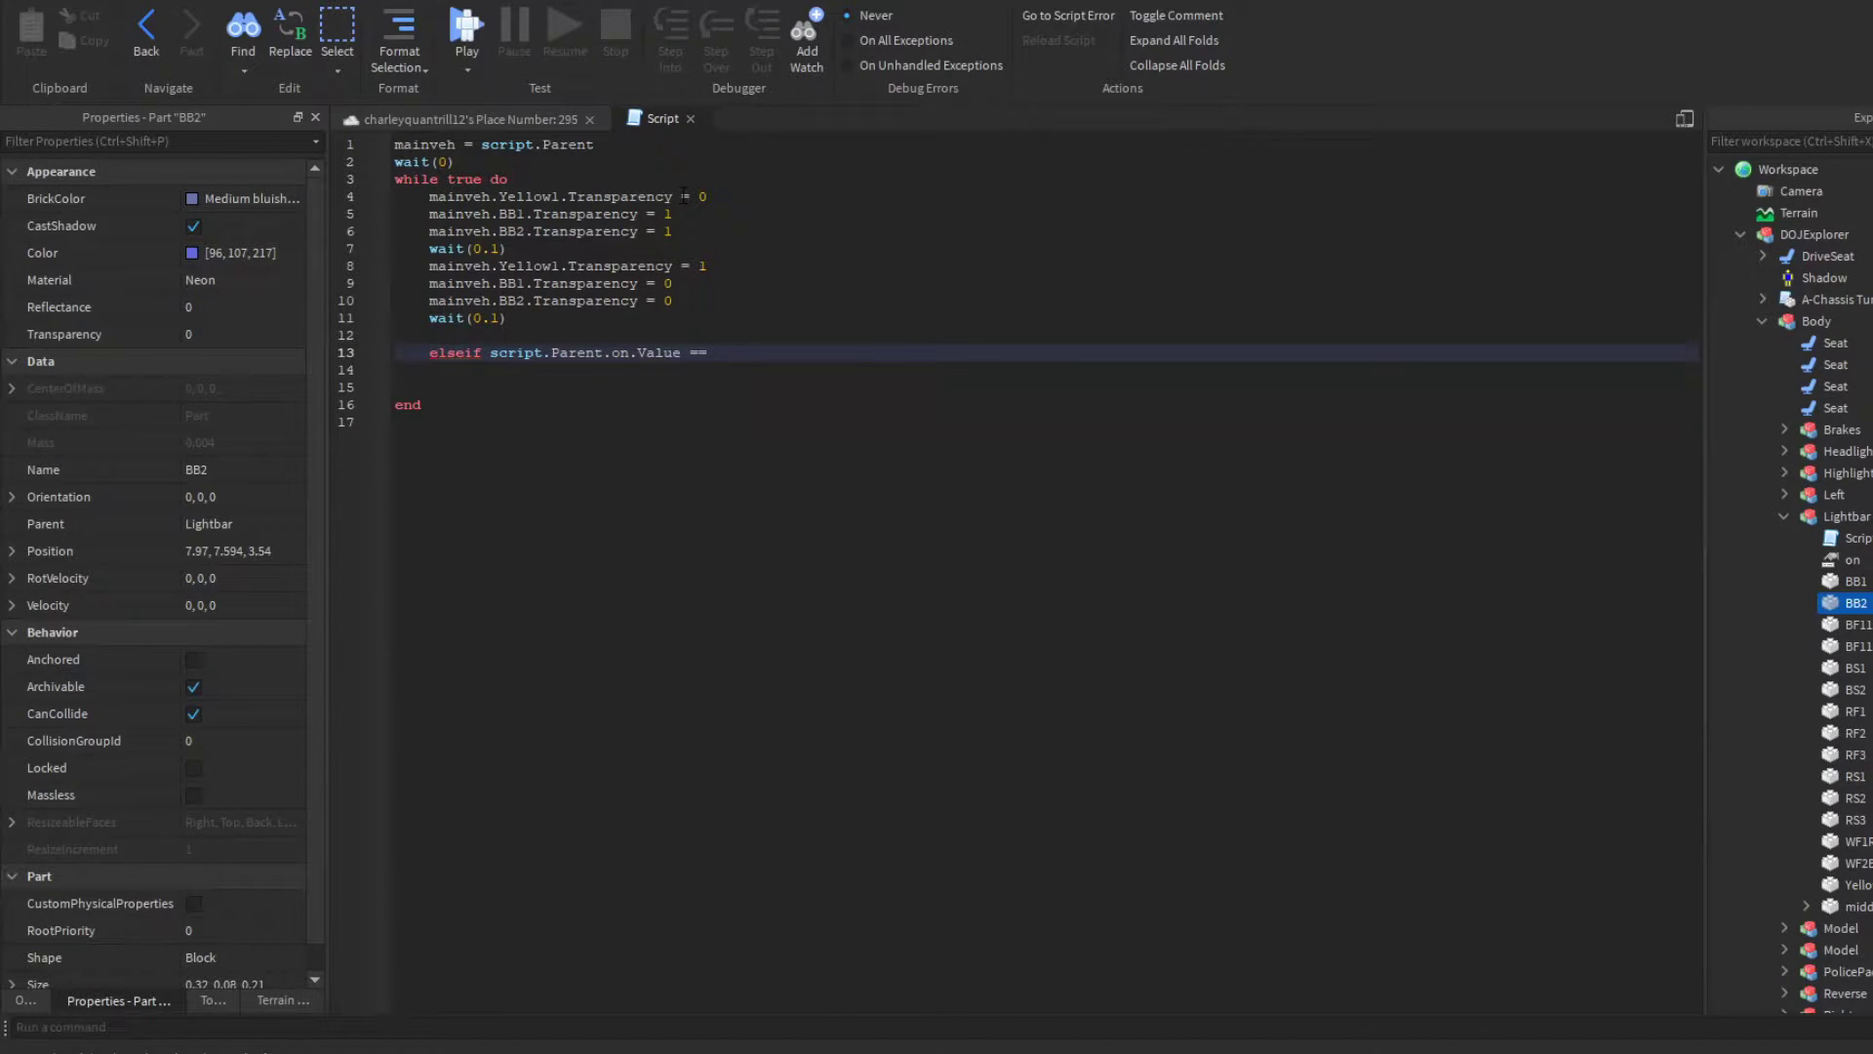
{"action": "type", "text": " false then"}
Step: Insert "if script.Parent.on.Value == true then" as the first line inside the while loop
{"action": "key", "text": "Up"}
{"action": "key", "text": "Up"}
{"action": "key", "text": "Up"}
{"action": "key", "text": "Up"}
{"action": "key", "text": "Up"}
{"action": "key", "text": "Up"}
{"action": "key", "text": "Up"}
{"action": "key", "text": "Up"}
{"action": "key", "text": "Up"}
{"action": "key", "text": "Up"}
{"action": "key", "text": "Return"}
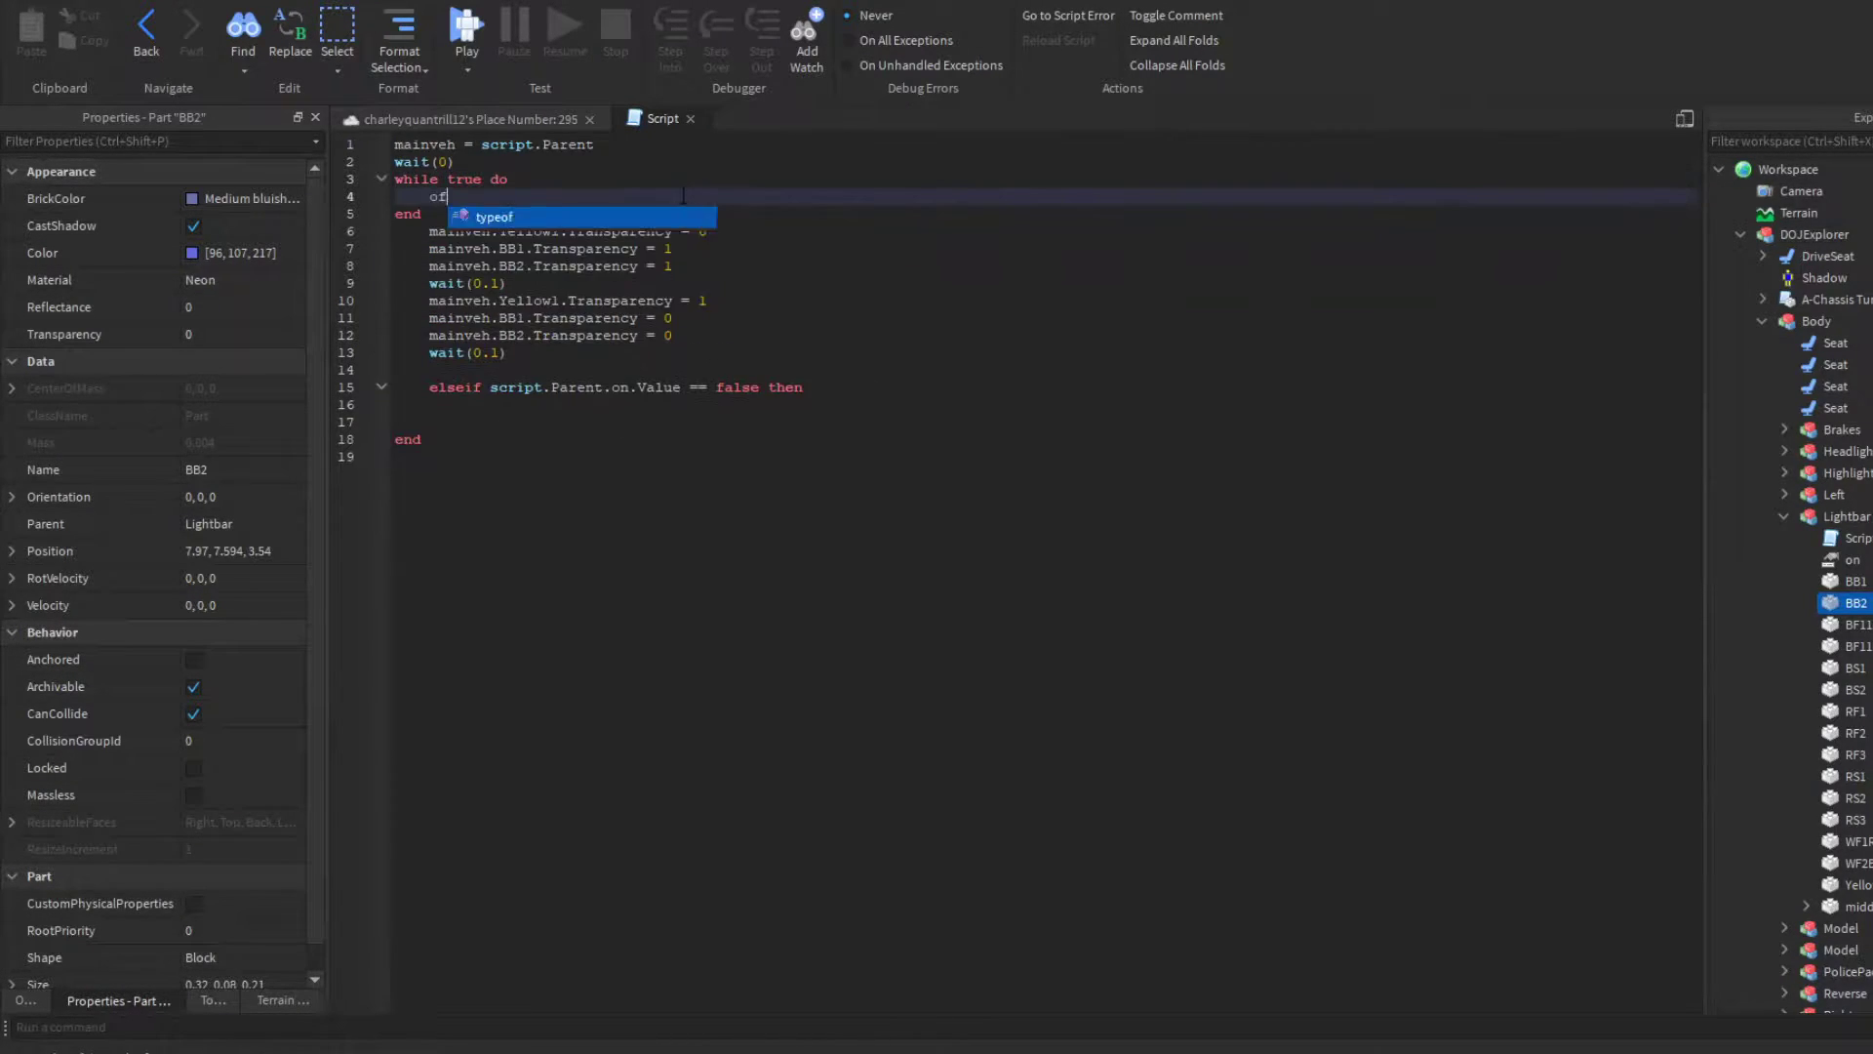
{"action": "type", "text": "if script.Parent.on"}
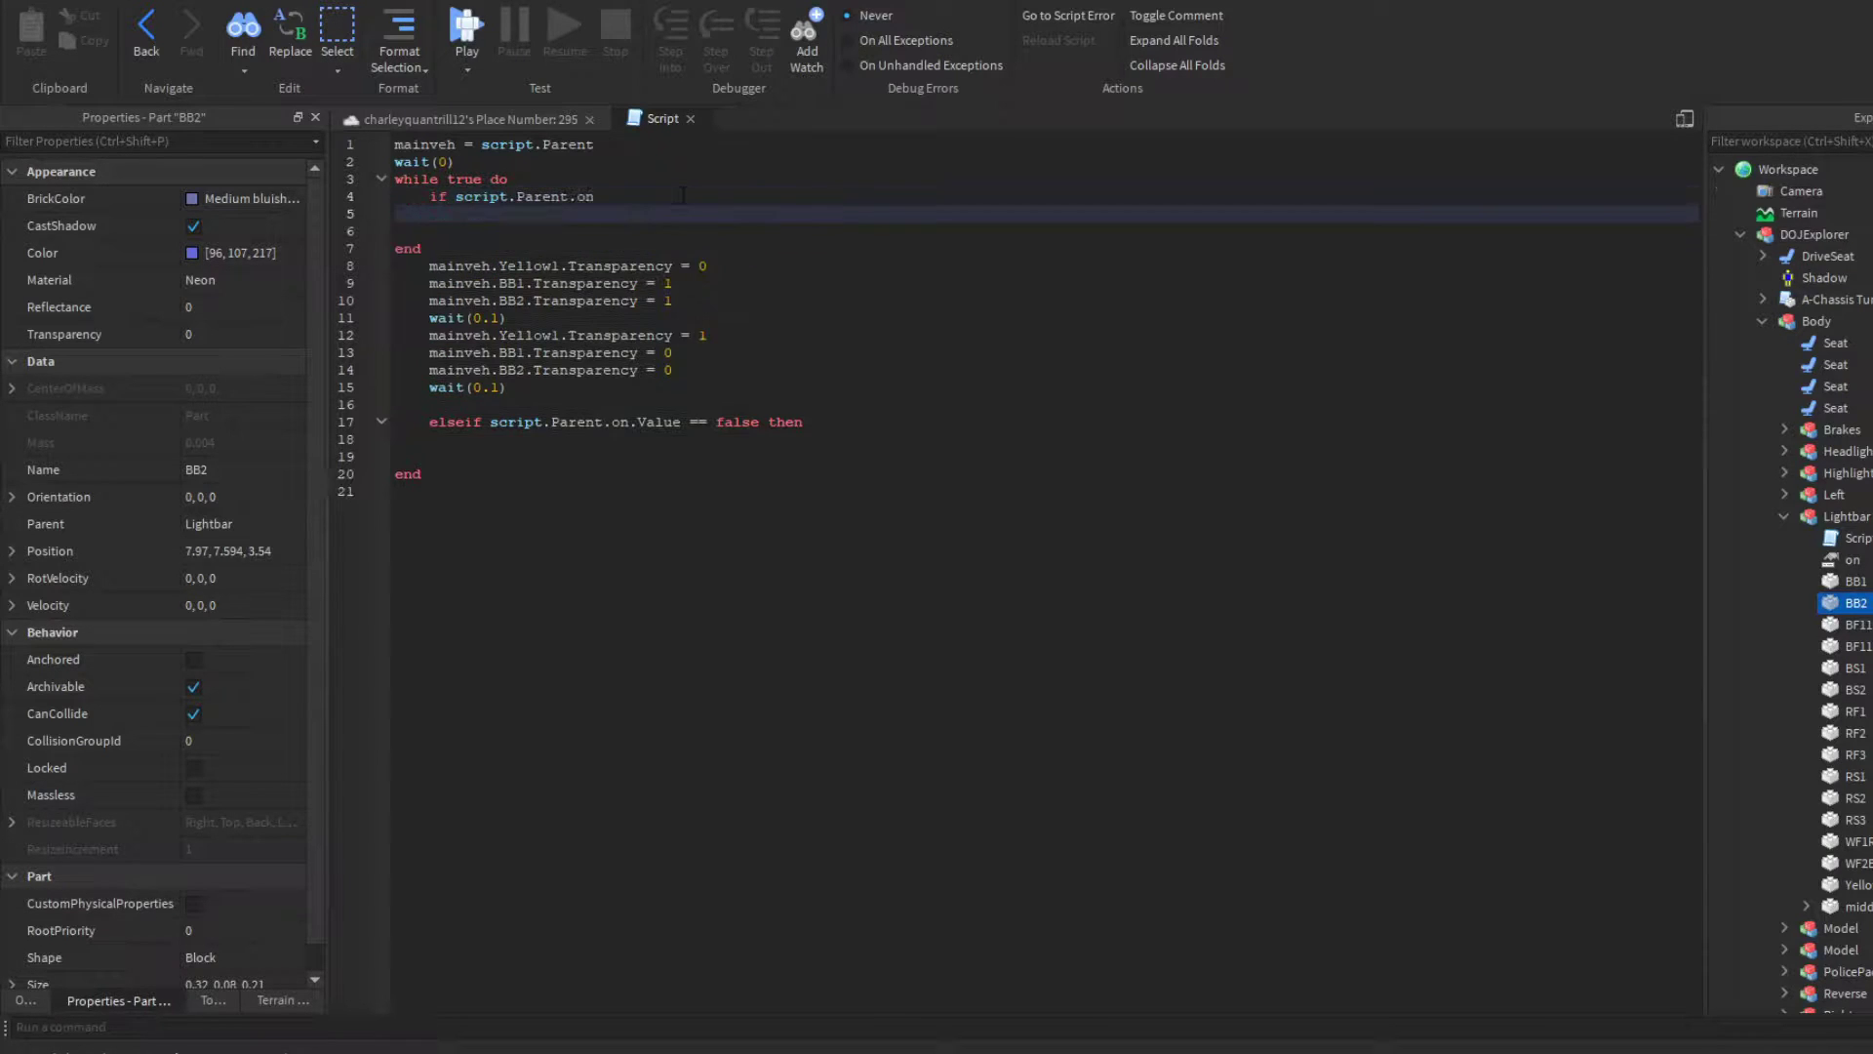
{"action": "type", "text": ".Value == true then"}
Step: Delete the automatically inserted end and the blank lines between the if line and the flash sequence
{"action": "key", "text": "Down"}
{"action": "key", "text": "Down"}
{"action": "key", "text": "BackSpace"}
{"action": "key", "text": "BackSpace"}
{"action": "key", "text": "BackSpace"}
{"action": "key", "text": "BackSpace"}
{"action": "key", "text": "BackSpace"}
Step: Add a second end at the bottom of the script to close the if block
{"action": "left_click", "coordinate": [616, 419]}
{"action": "key", "text": "Return"}
{"action": "type", "text": "end"}
Step: Fill the false branch with lines setting the Transparency of Yellow1, BB1 and BB2 to 1
{"action": "key", "text": "Up"}
{"action": "key", "text": "Up"}
{"action": "key", "text": "Up"}
{"action": "type", "text": "mainveh."}
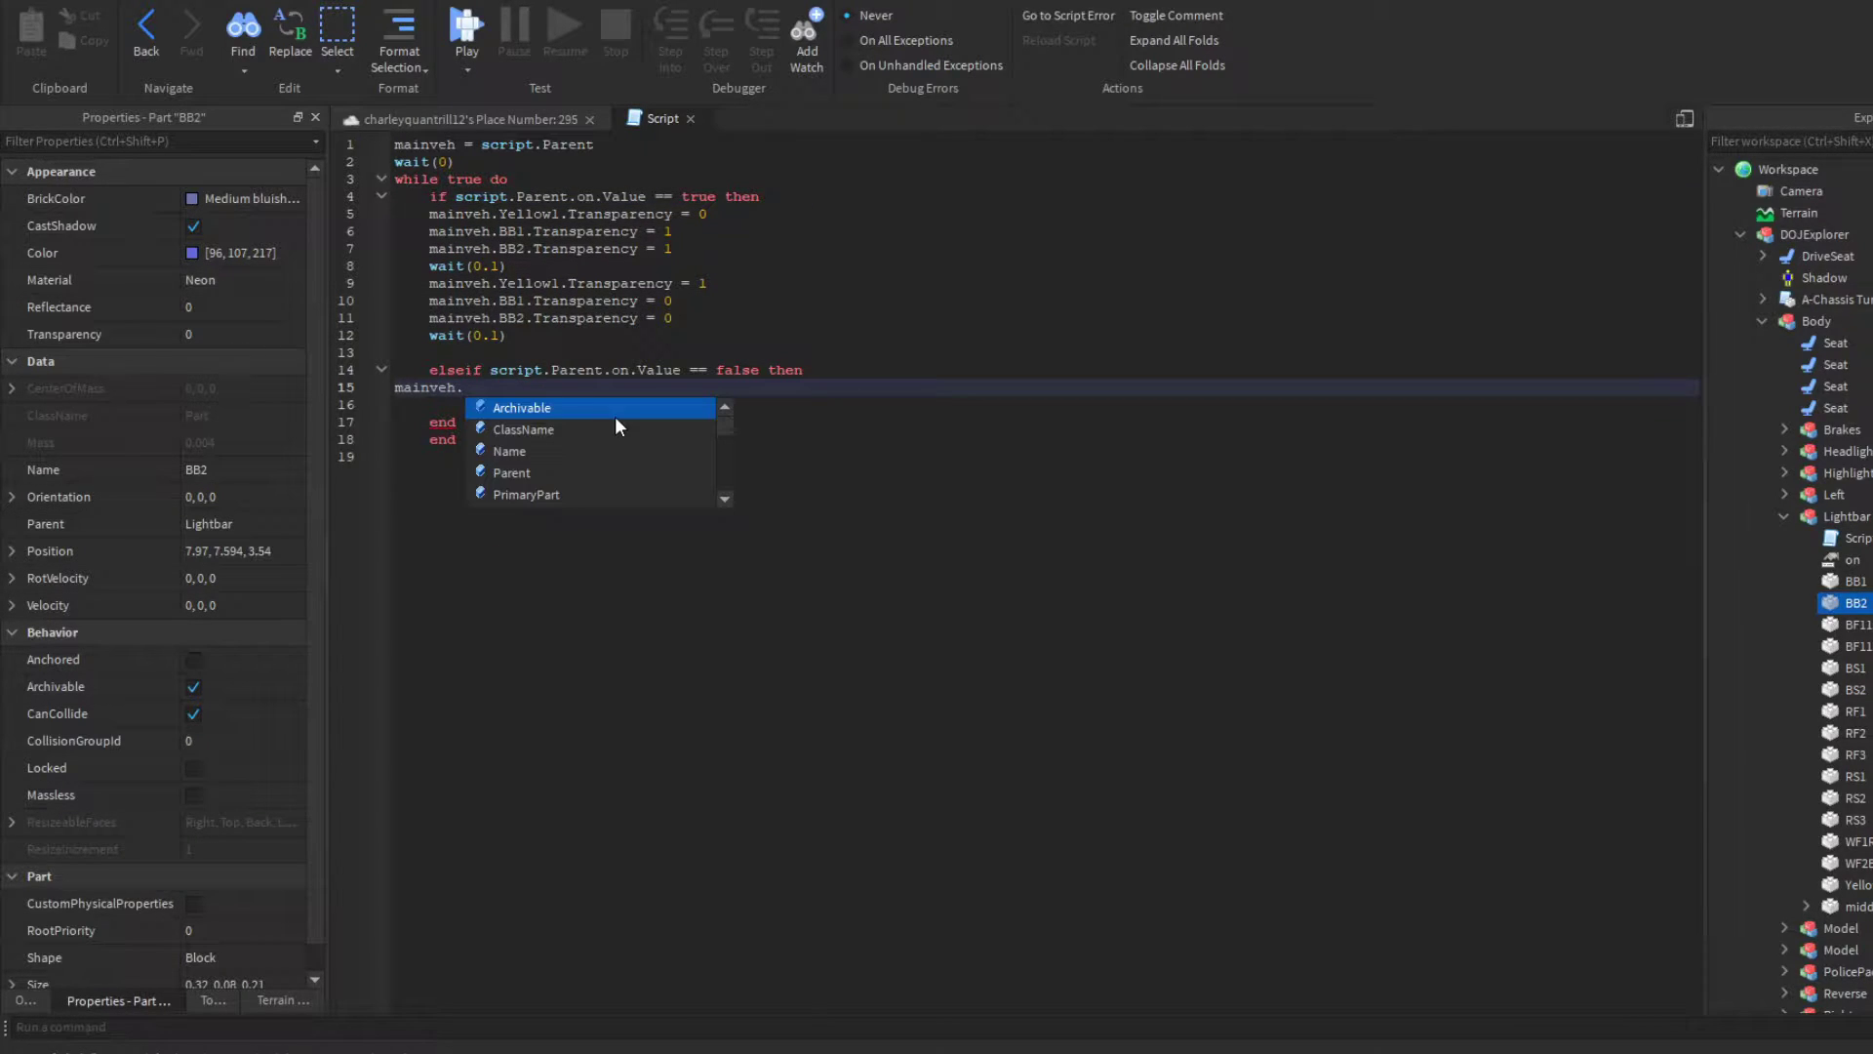
{"action": "type", "text": "Yellow1.Transparency = 1"}
{"action": "key", "text": "Return"}
{"action": "type", "text": "mainveh.BB1.Transparency = 1"}
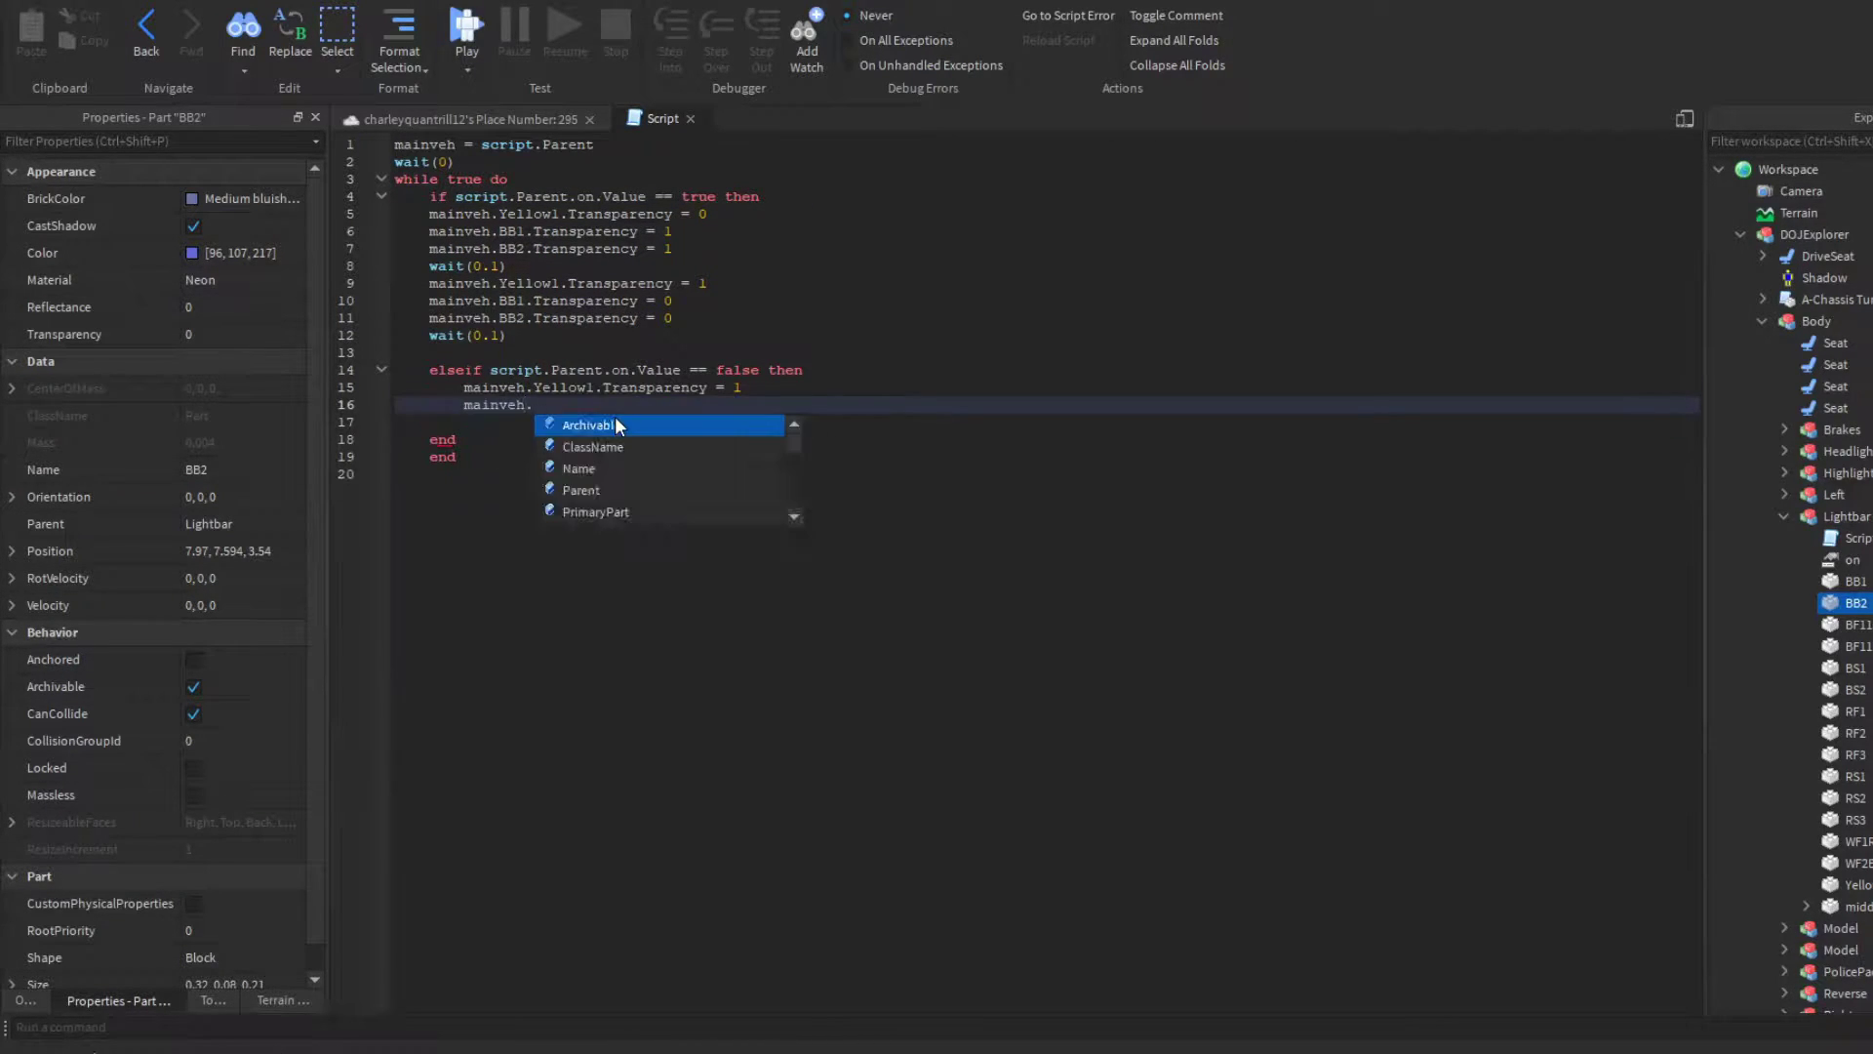
{"action": "key", "text": "Return"}
{"action": "type", "text": "mainveh.BB2.Transparency"}
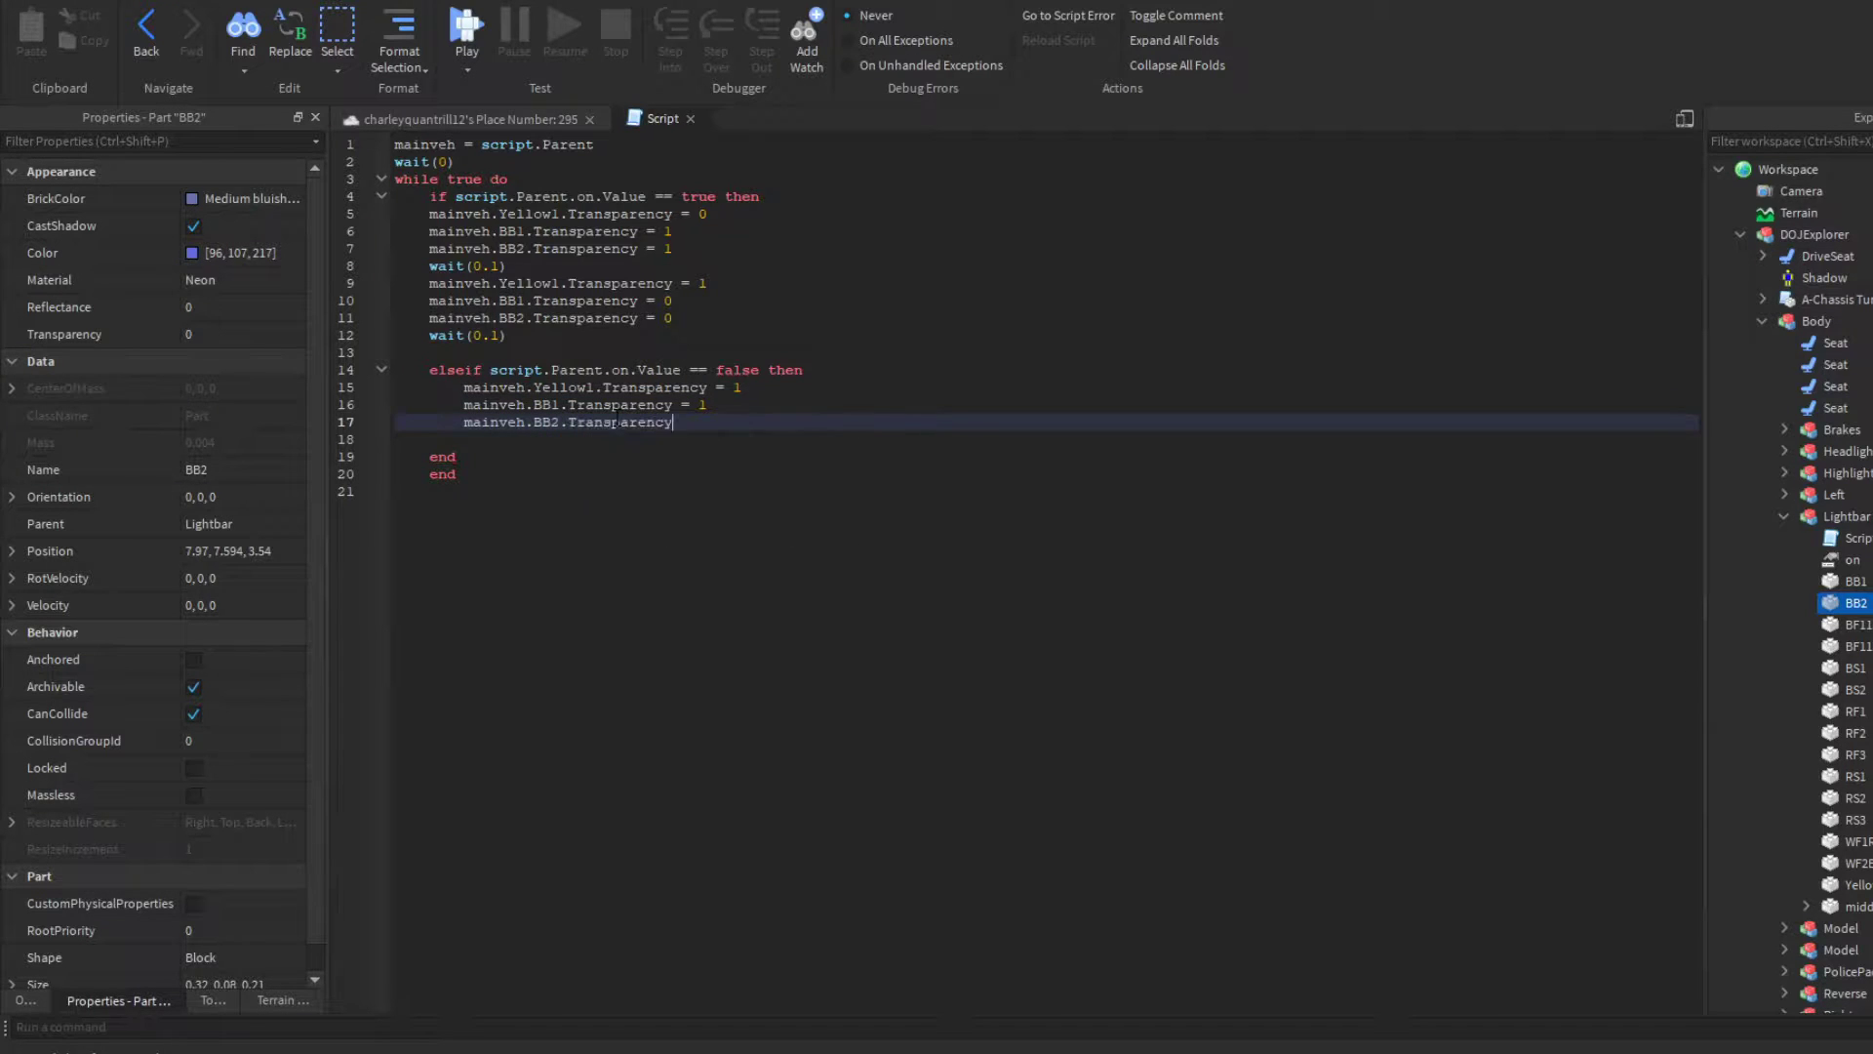
Step: Set the Lightbar's on BoolValue to true, run the place to test the rear lights' flashing and stop the run
{"action": "left_click", "coordinate": [1852, 560]}
{"action": "left_click", "coordinate": [113, 280]}
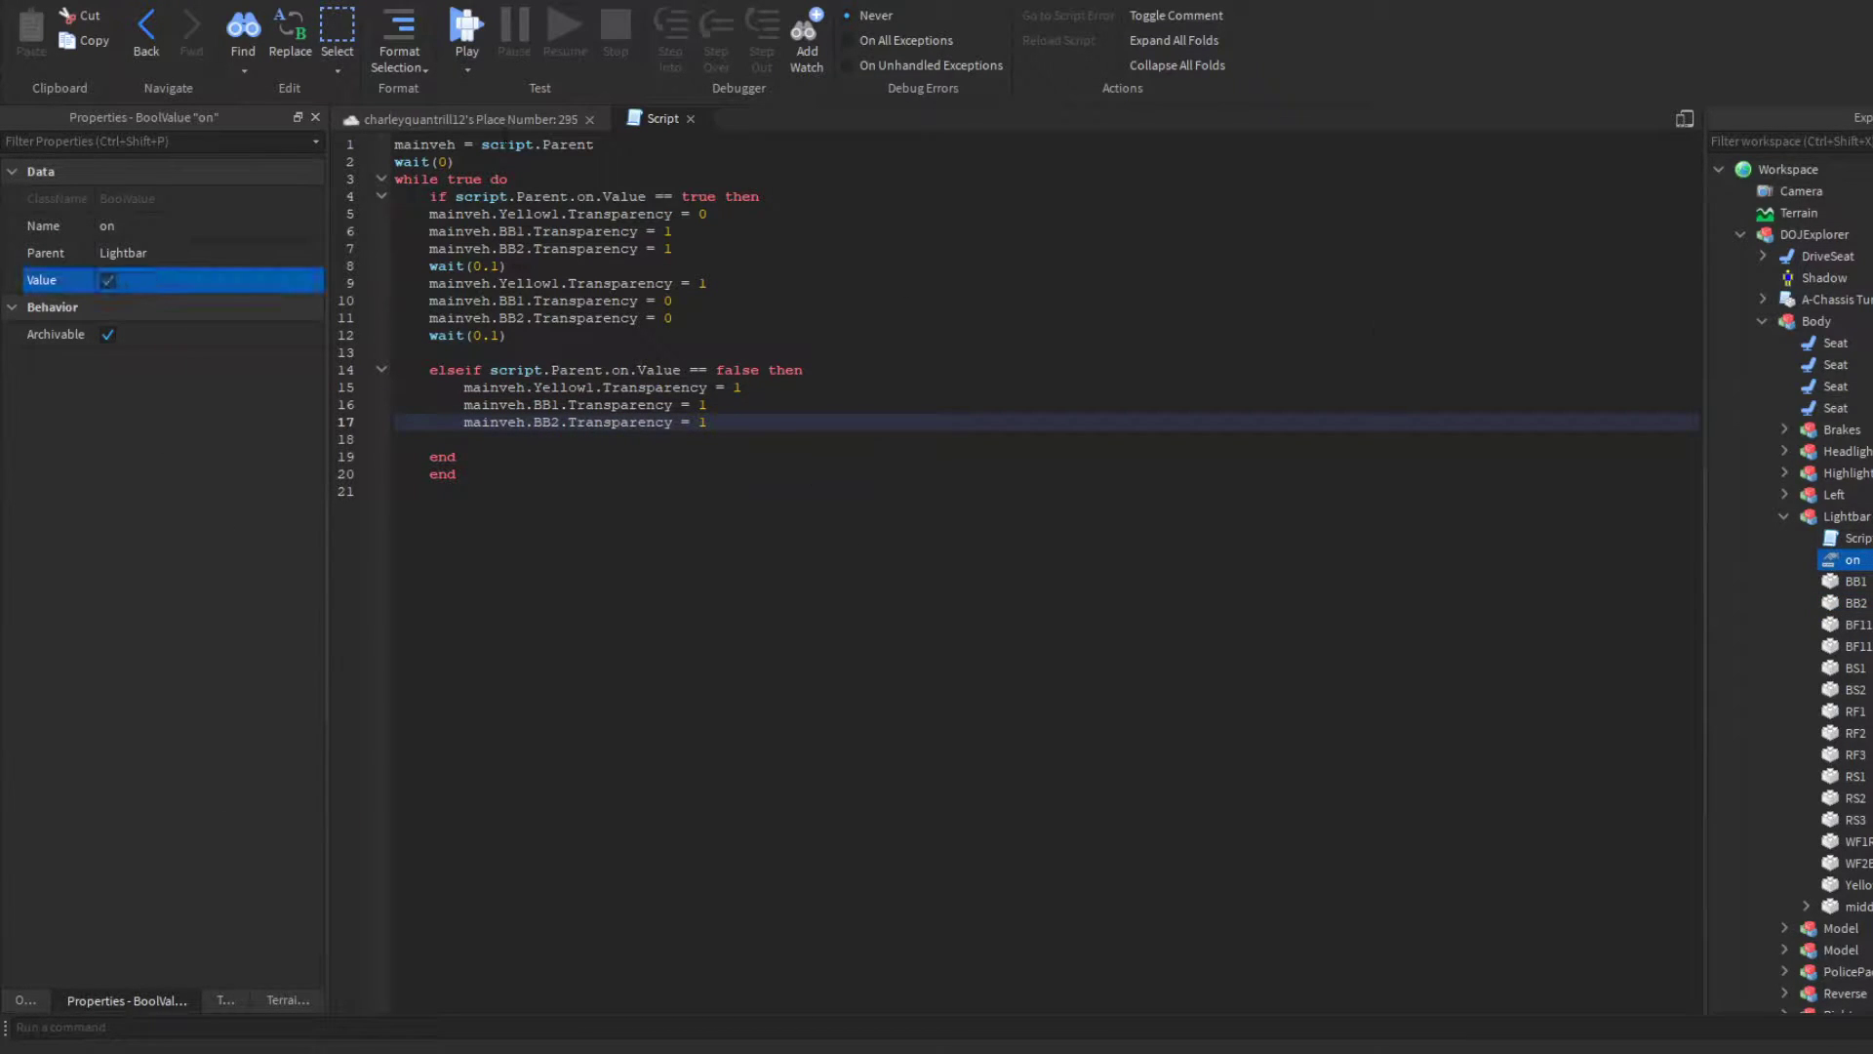
{"action": "left_click", "coordinate": [470, 119]}
{"action": "left_click", "coordinate": [1846, 517]}
{"action": "right_click_drag", "start_coordinate": [1438, 590], "coordinate": [1438, 572]}
{"action": "scroll", "coordinate": [1438, 579], "scroll_direction": "down", "scroll_amount": 5}
{"action": "left_click", "coordinate": [909, 40]}
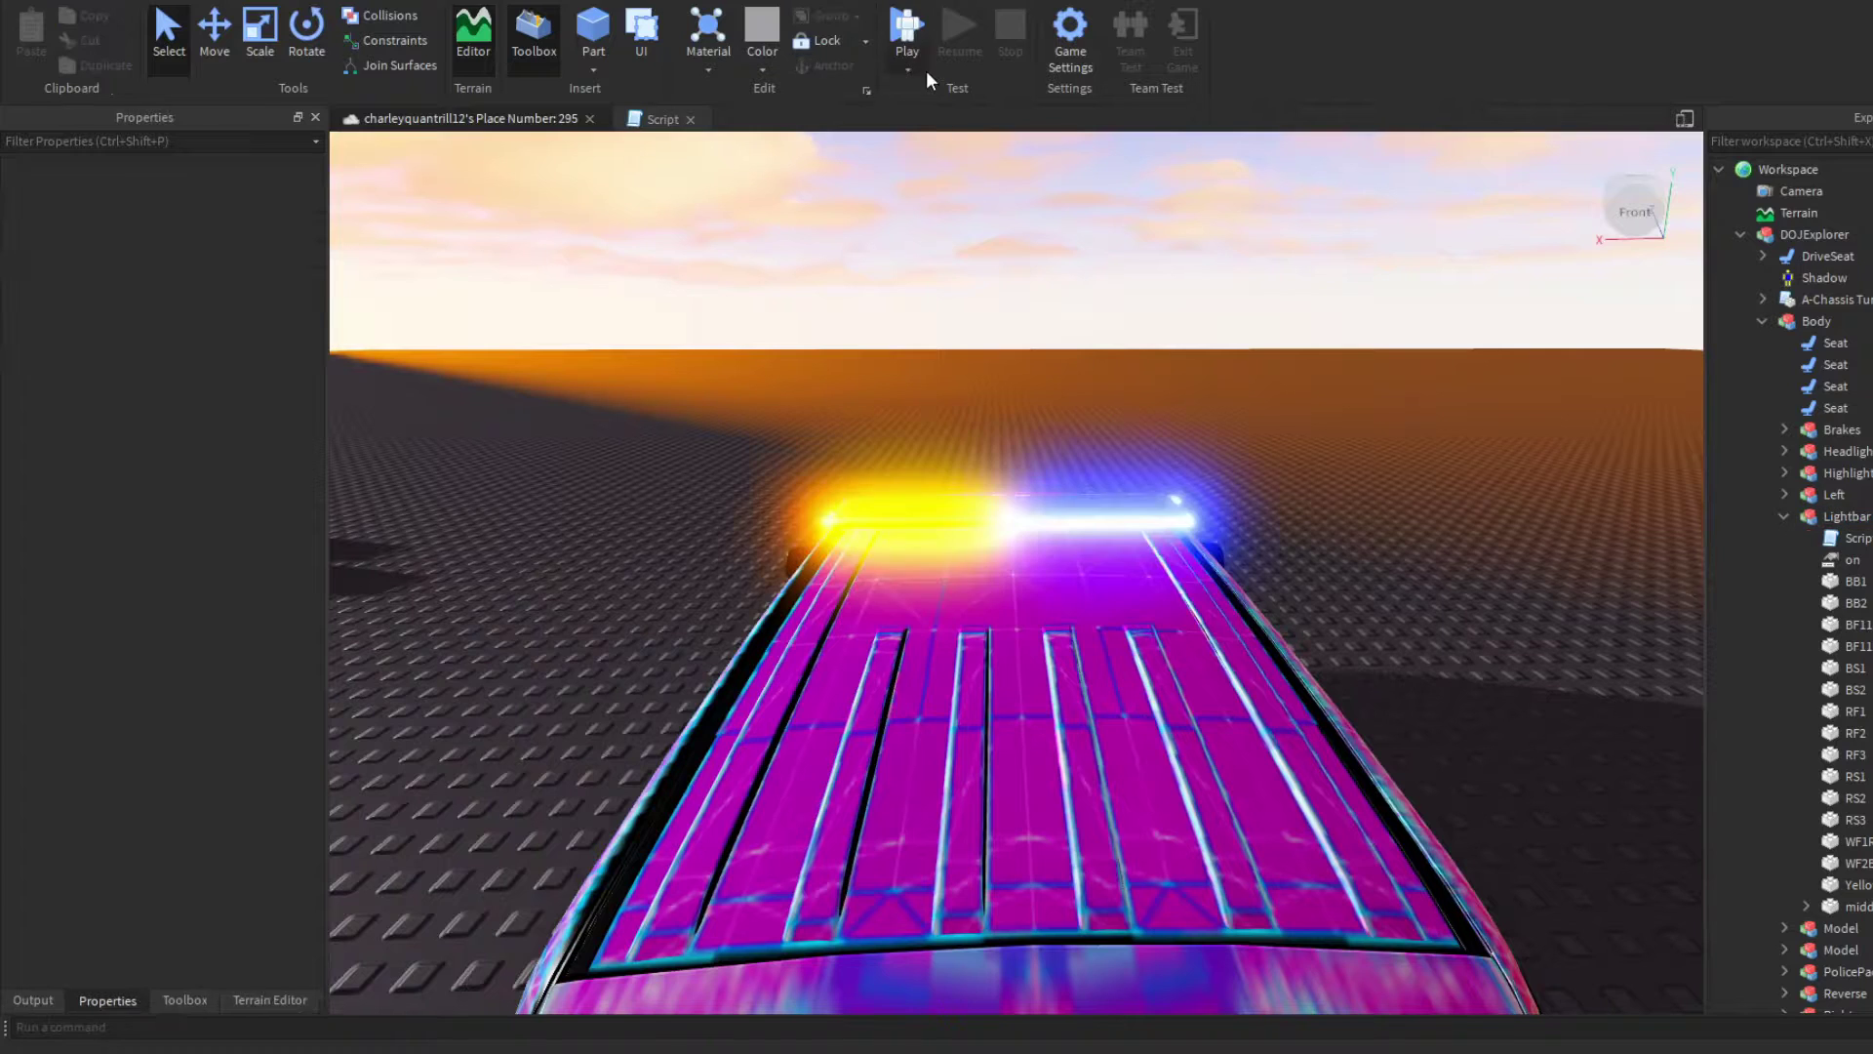
{"action": "key", "text": "F8"}
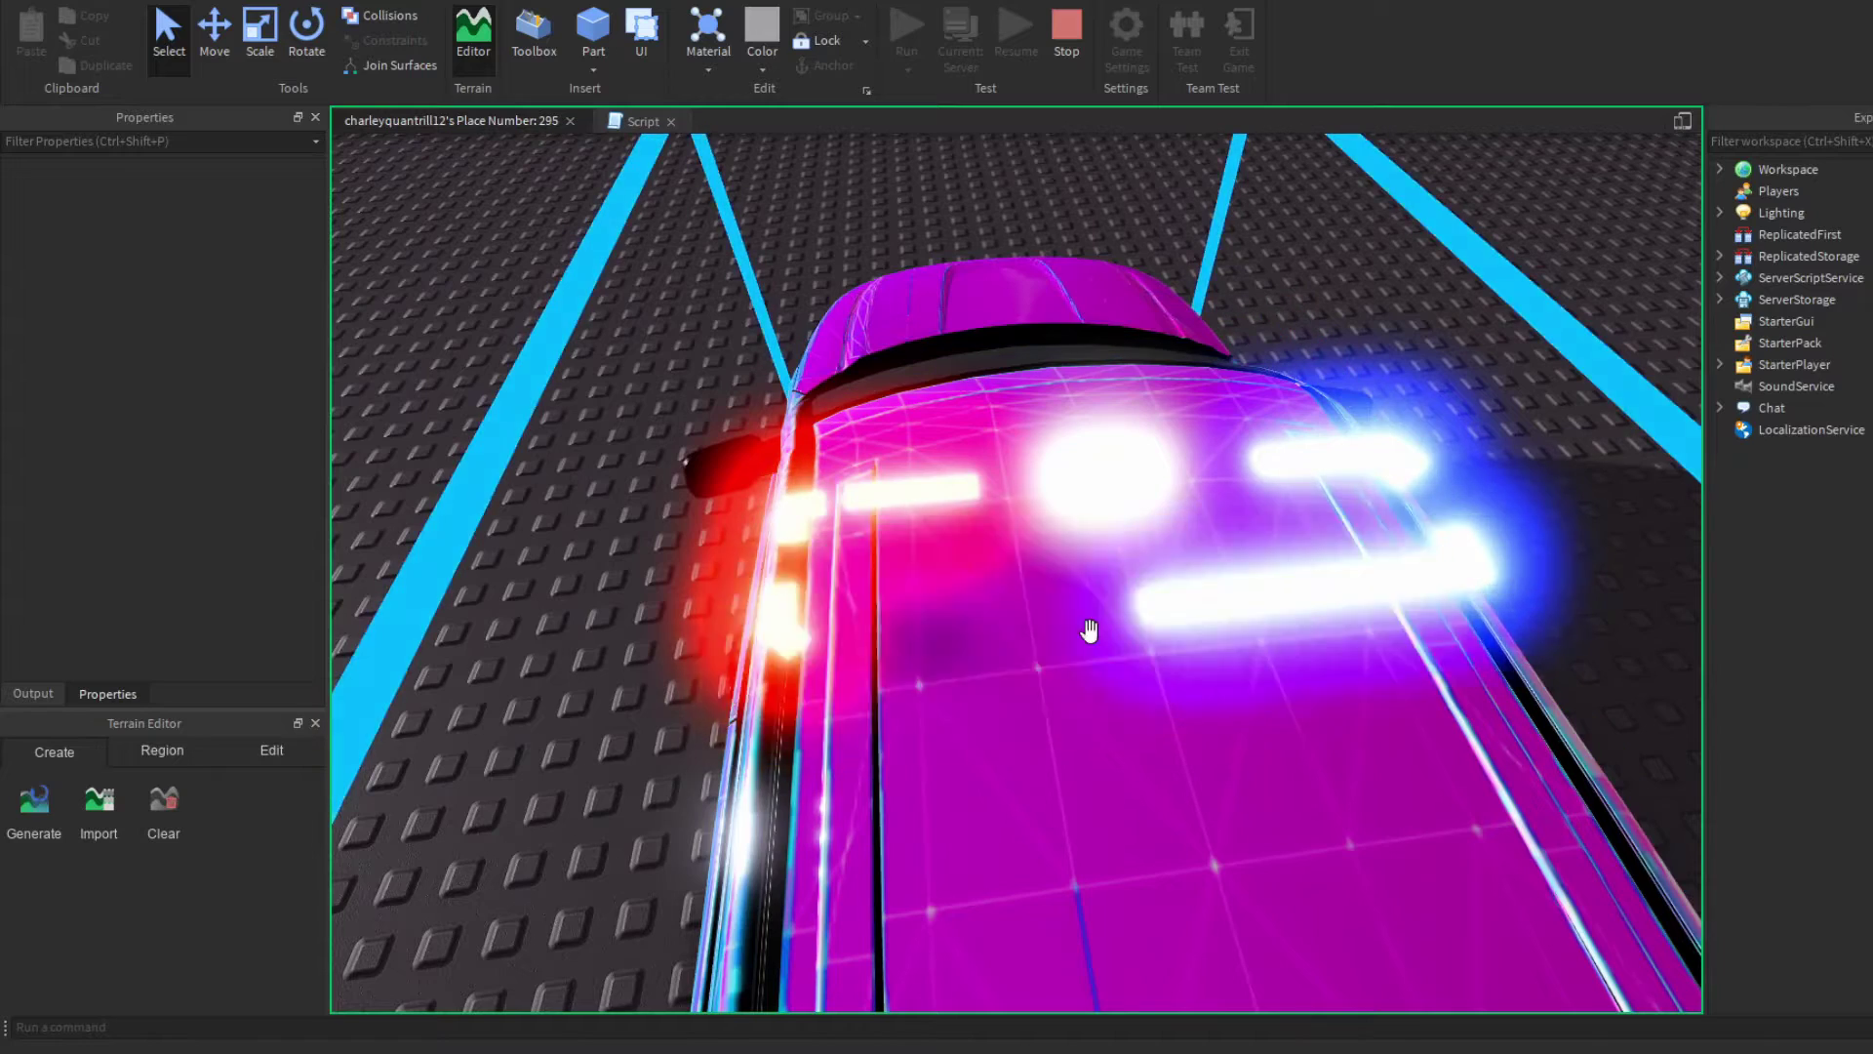
{"action": "left_click", "coordinate": [1072, 49]}
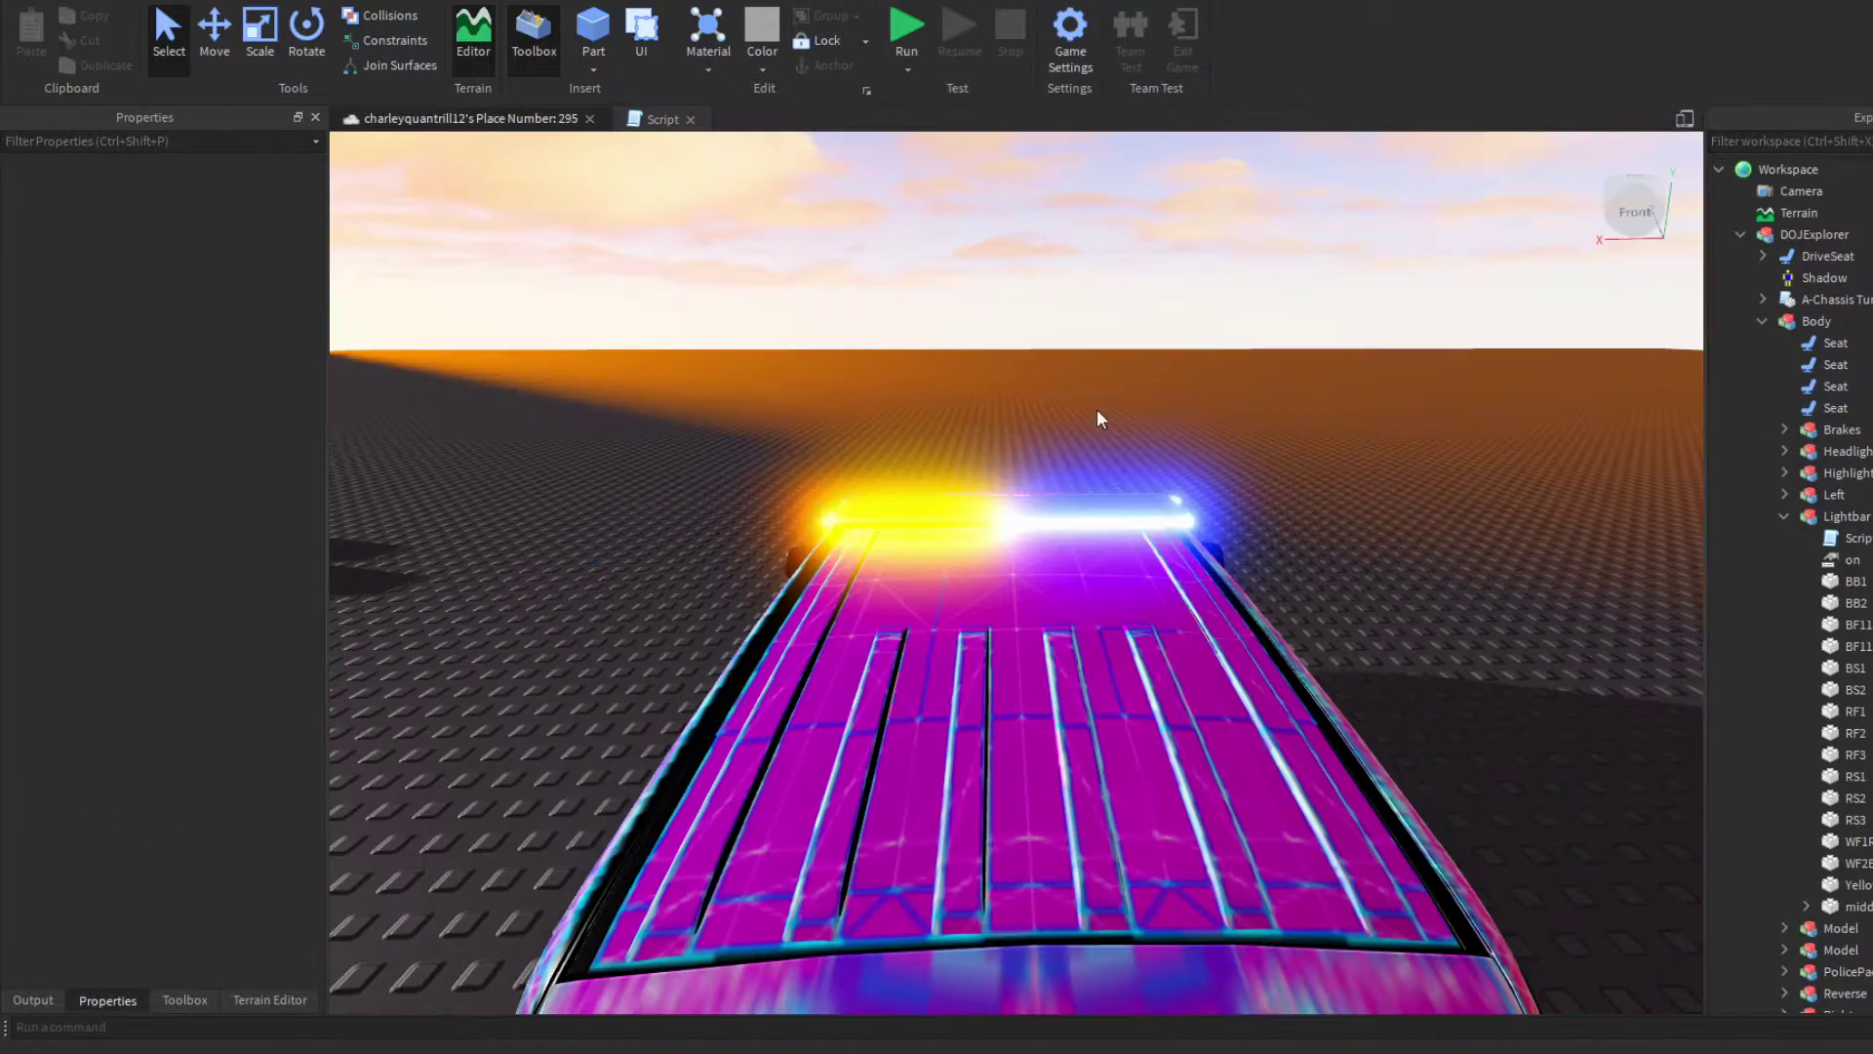
Step: Duplicate the rear yellow part of the light bar and set the copy's BrickColor to Terra Cotta
{"action": "left_click", "coordinate": [1108, 507]}
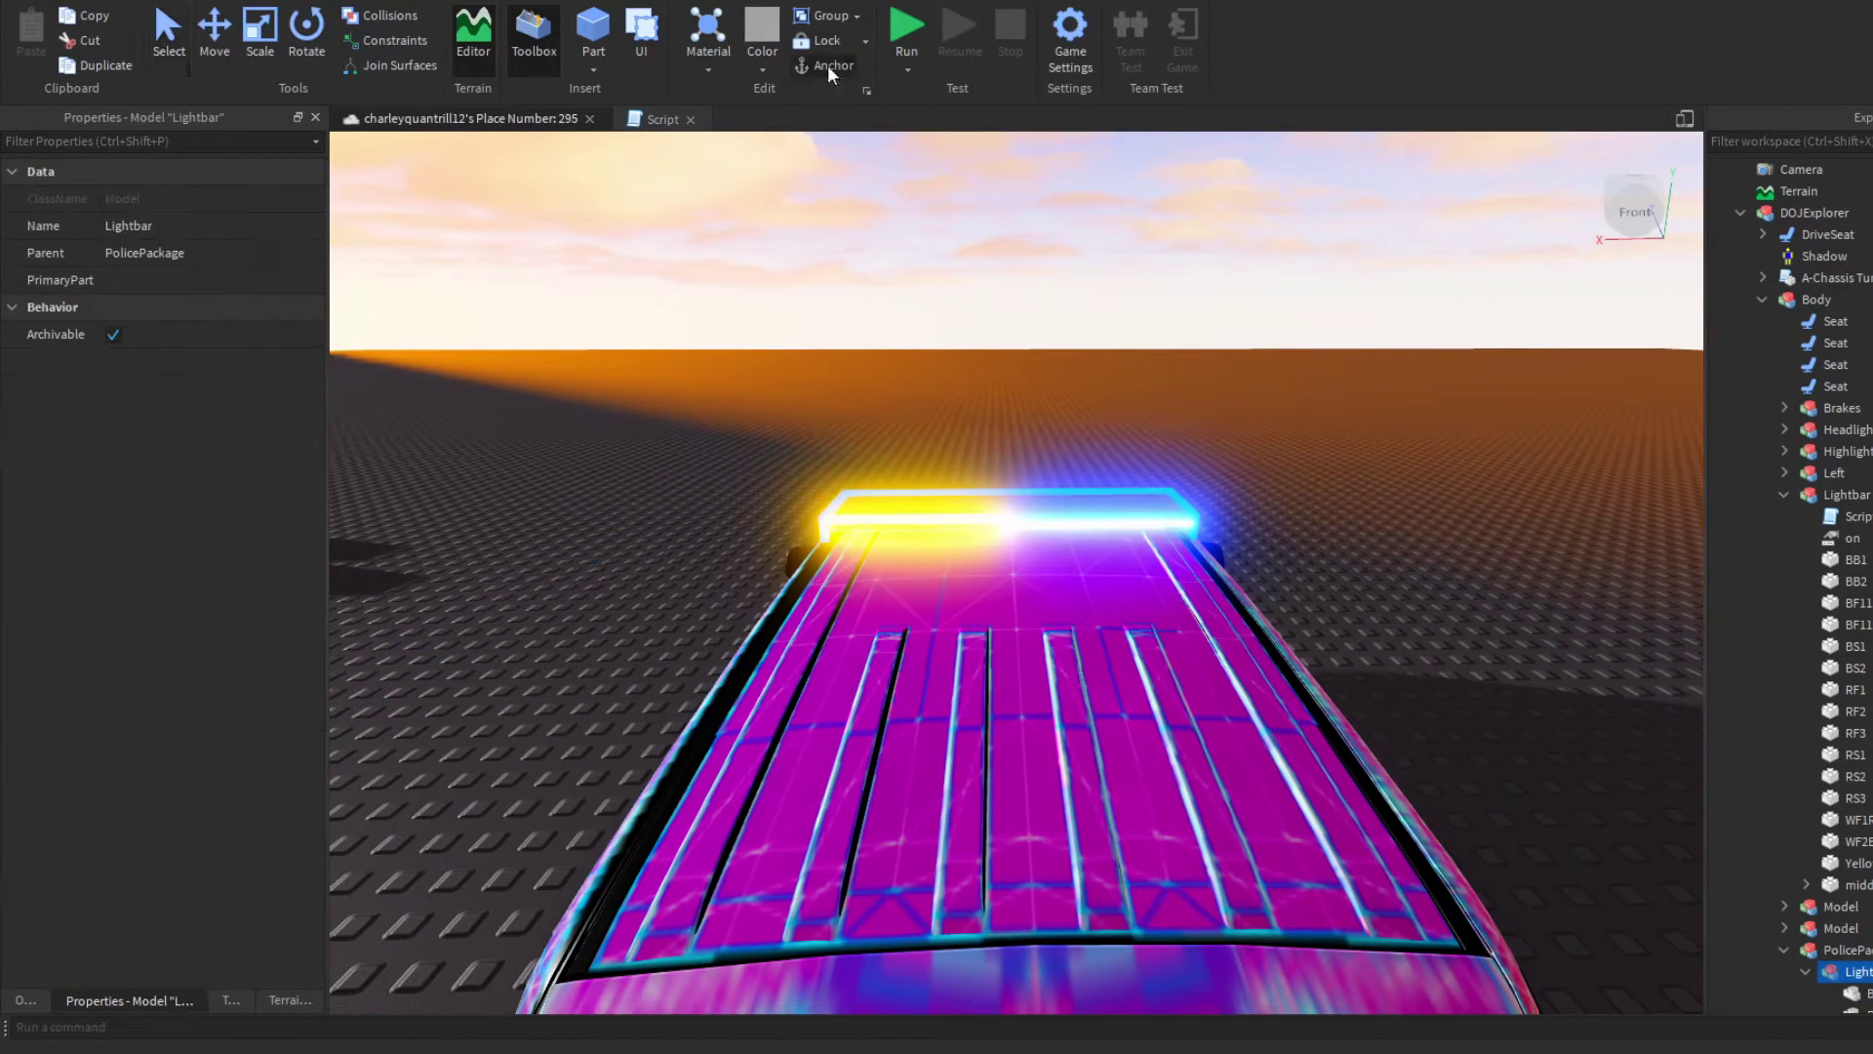
{"action": "key", "text": "f"}
{"action": "left_click", "coordinate": [953, 786]}
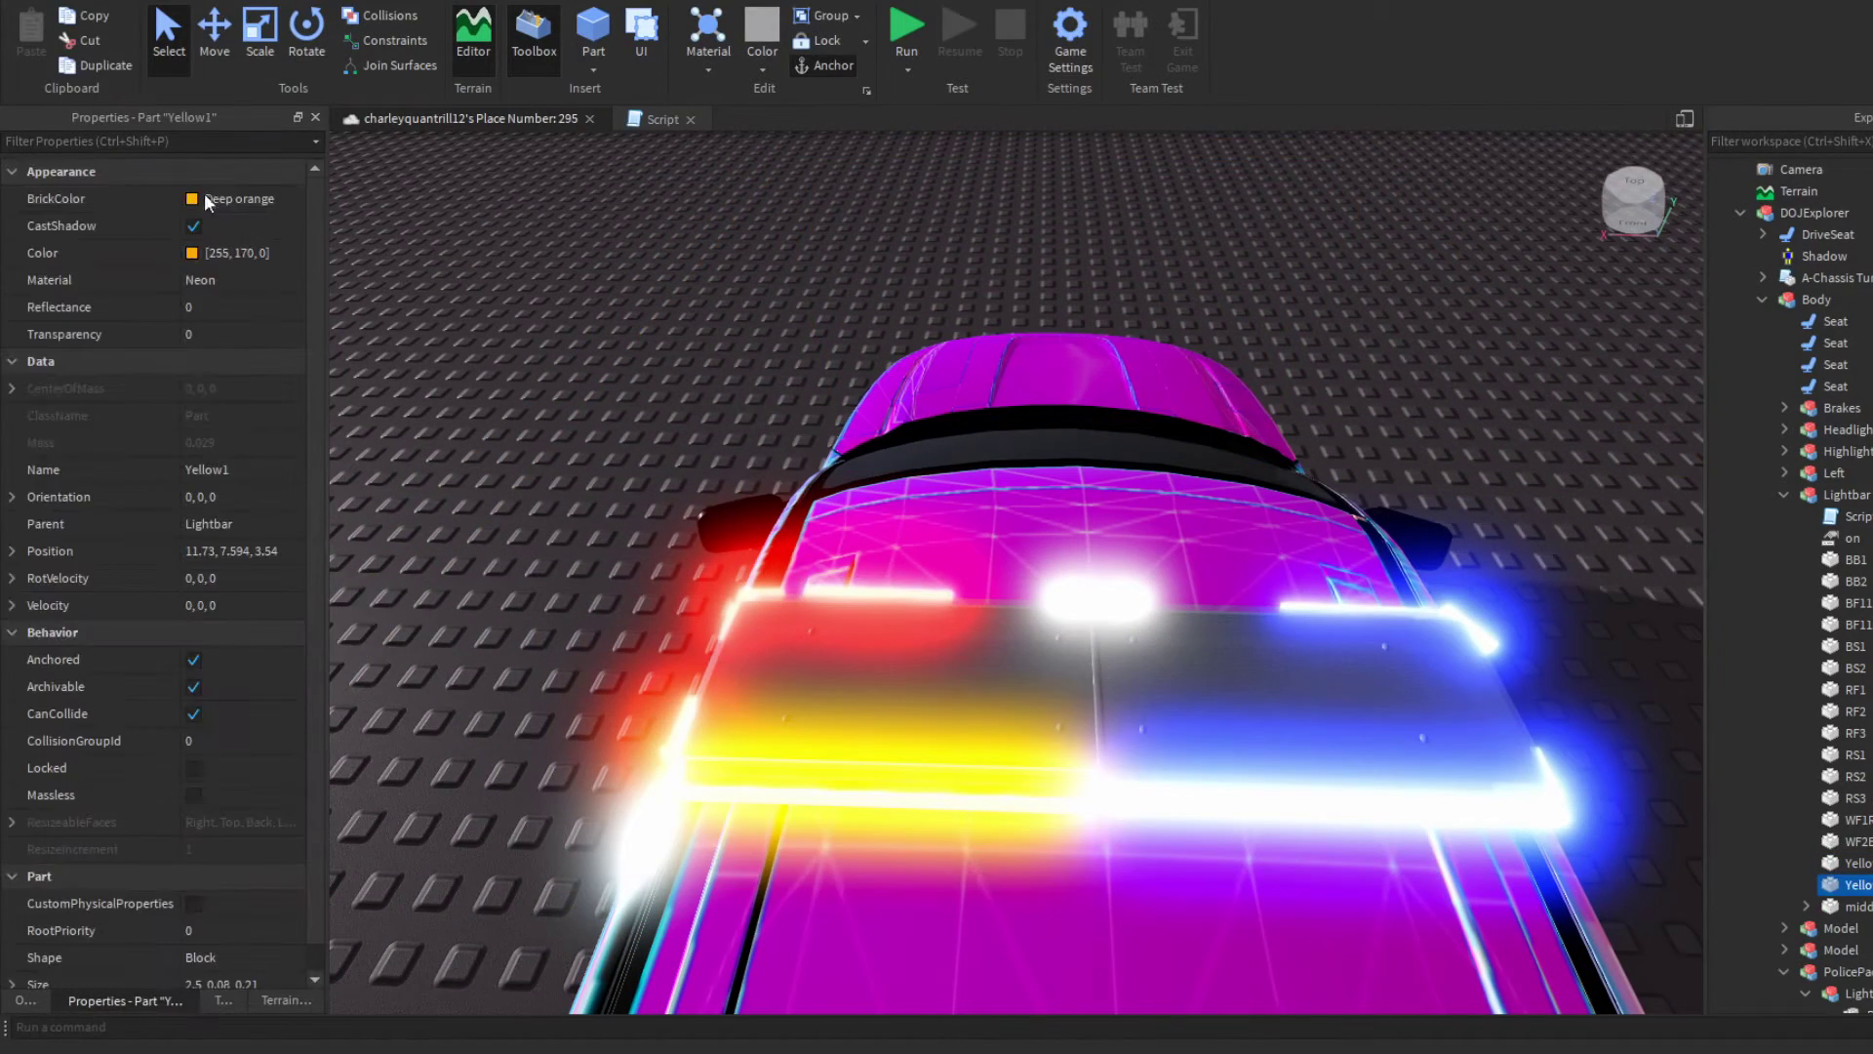
{"action": "left_click", "coordinate": [239, 198]}
{"action": "left_click", "coordinate": [322, 417]}
{"action": "left_click", "coordinate": [283, 198]}
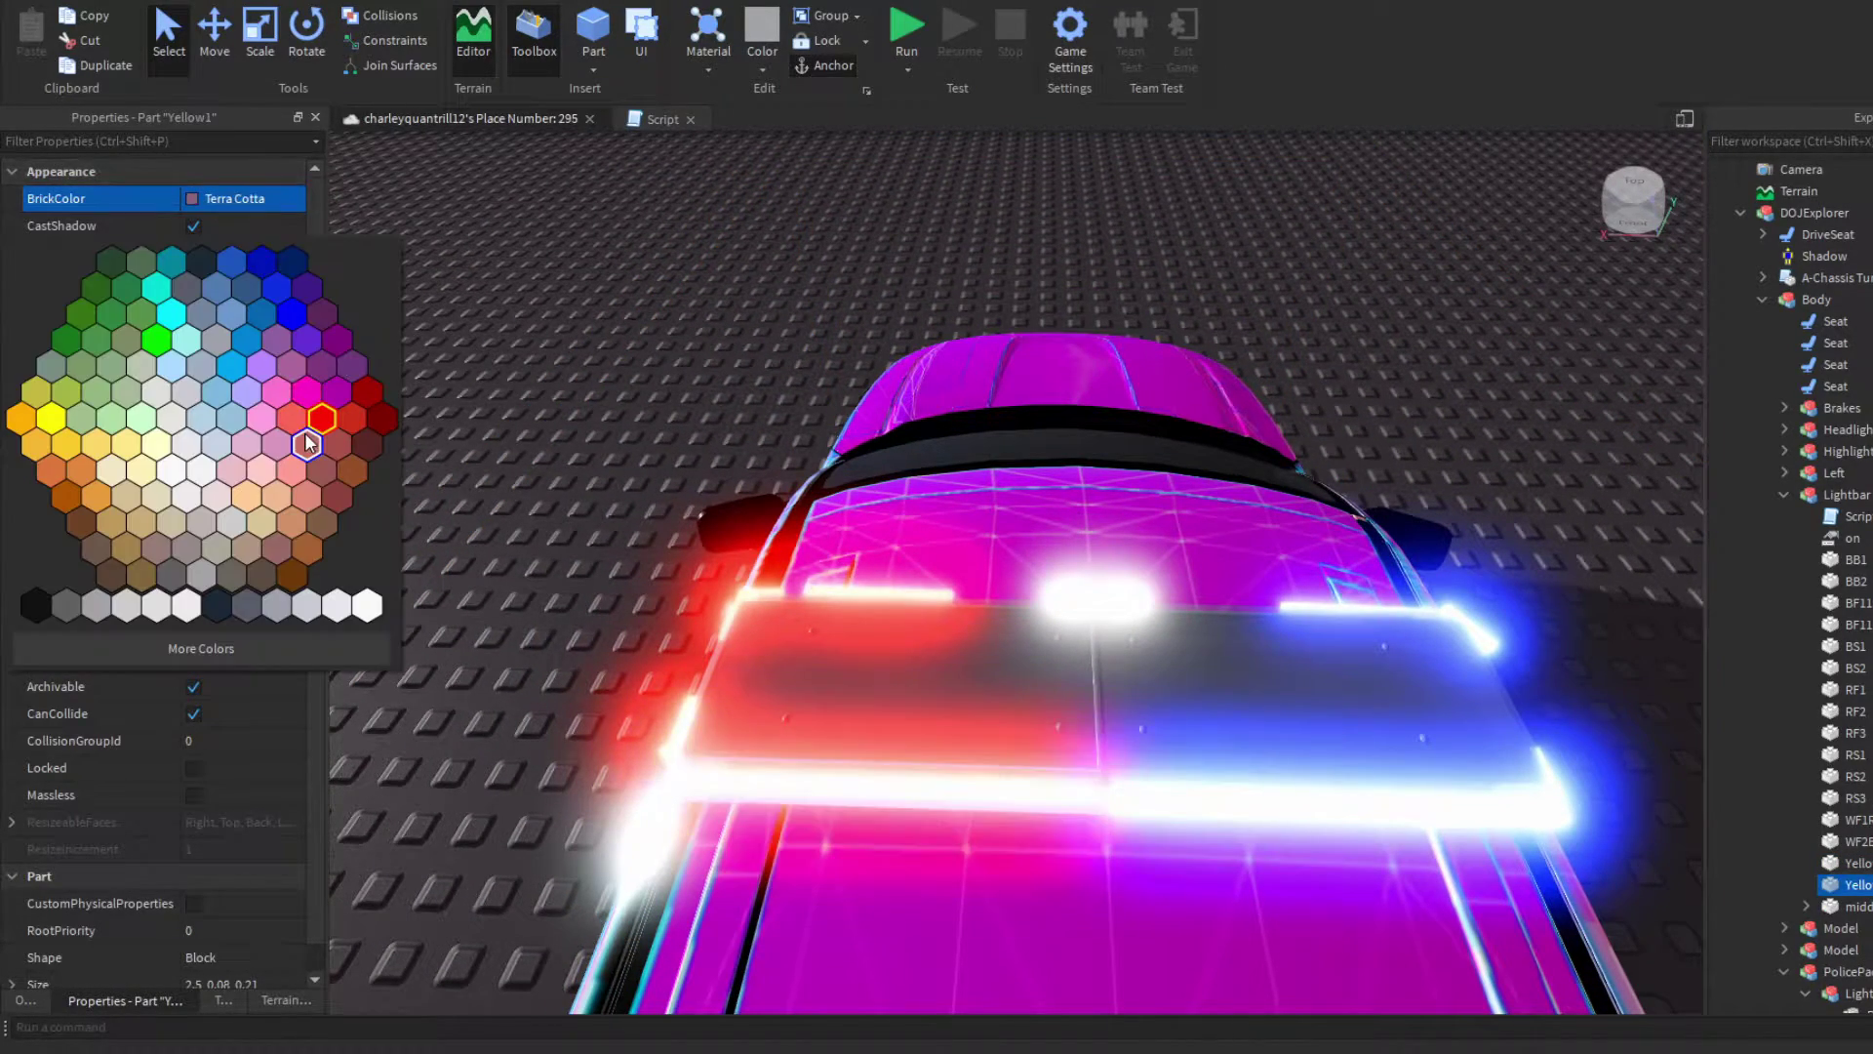
{"action": "left_click", "coordinate": [305, 444]}
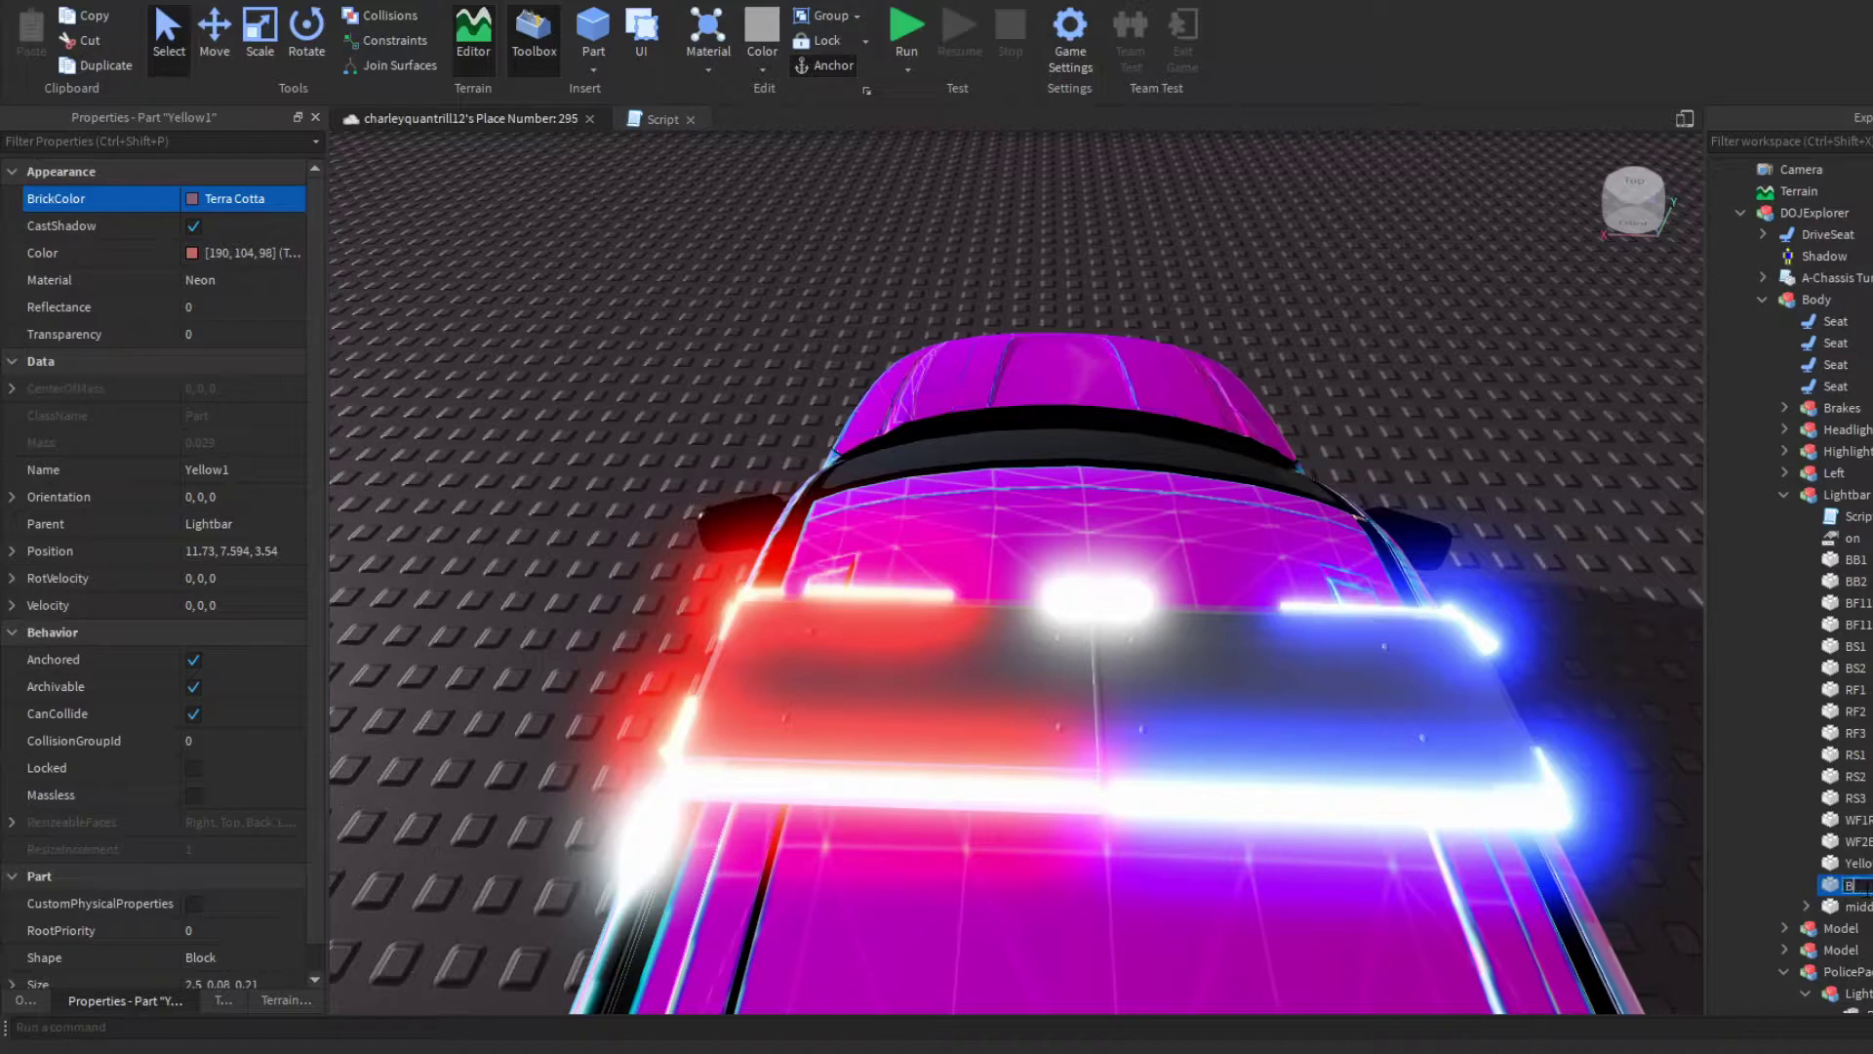
Step: Rename the recoloured copy BR1 and add mainveh.BR1.Transparency = 1 to the script's false branch
{"action": "left_click", "coordinate": [654, 118]}
{"action": "key", "text": "Return"}
{"action": "type", "text": "mainveh.BE"}
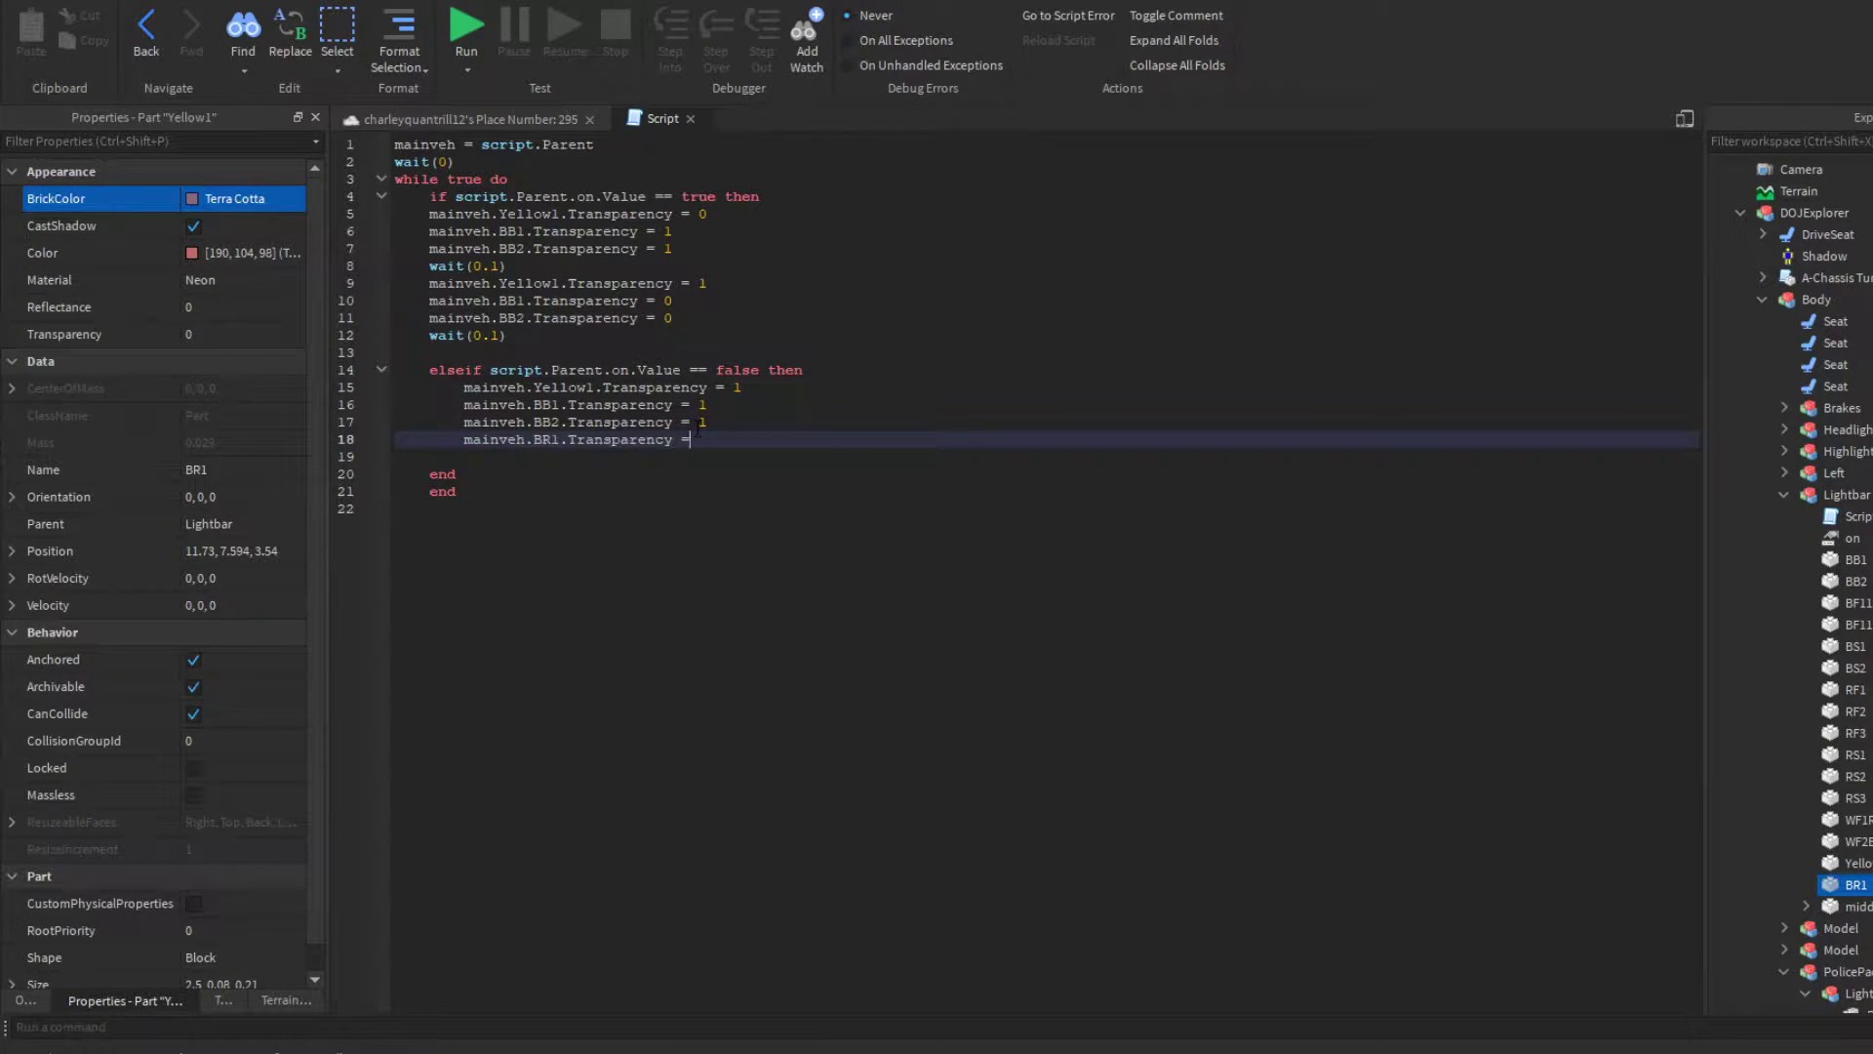
Step: Change both waits in the true branch to wait(0.4)
{"action": "left_click", "coordinate": [706, 313]}
{"action": "left_click", "coordinate": [495, 266]}
{"action": "key", "text": "BackSpace"}
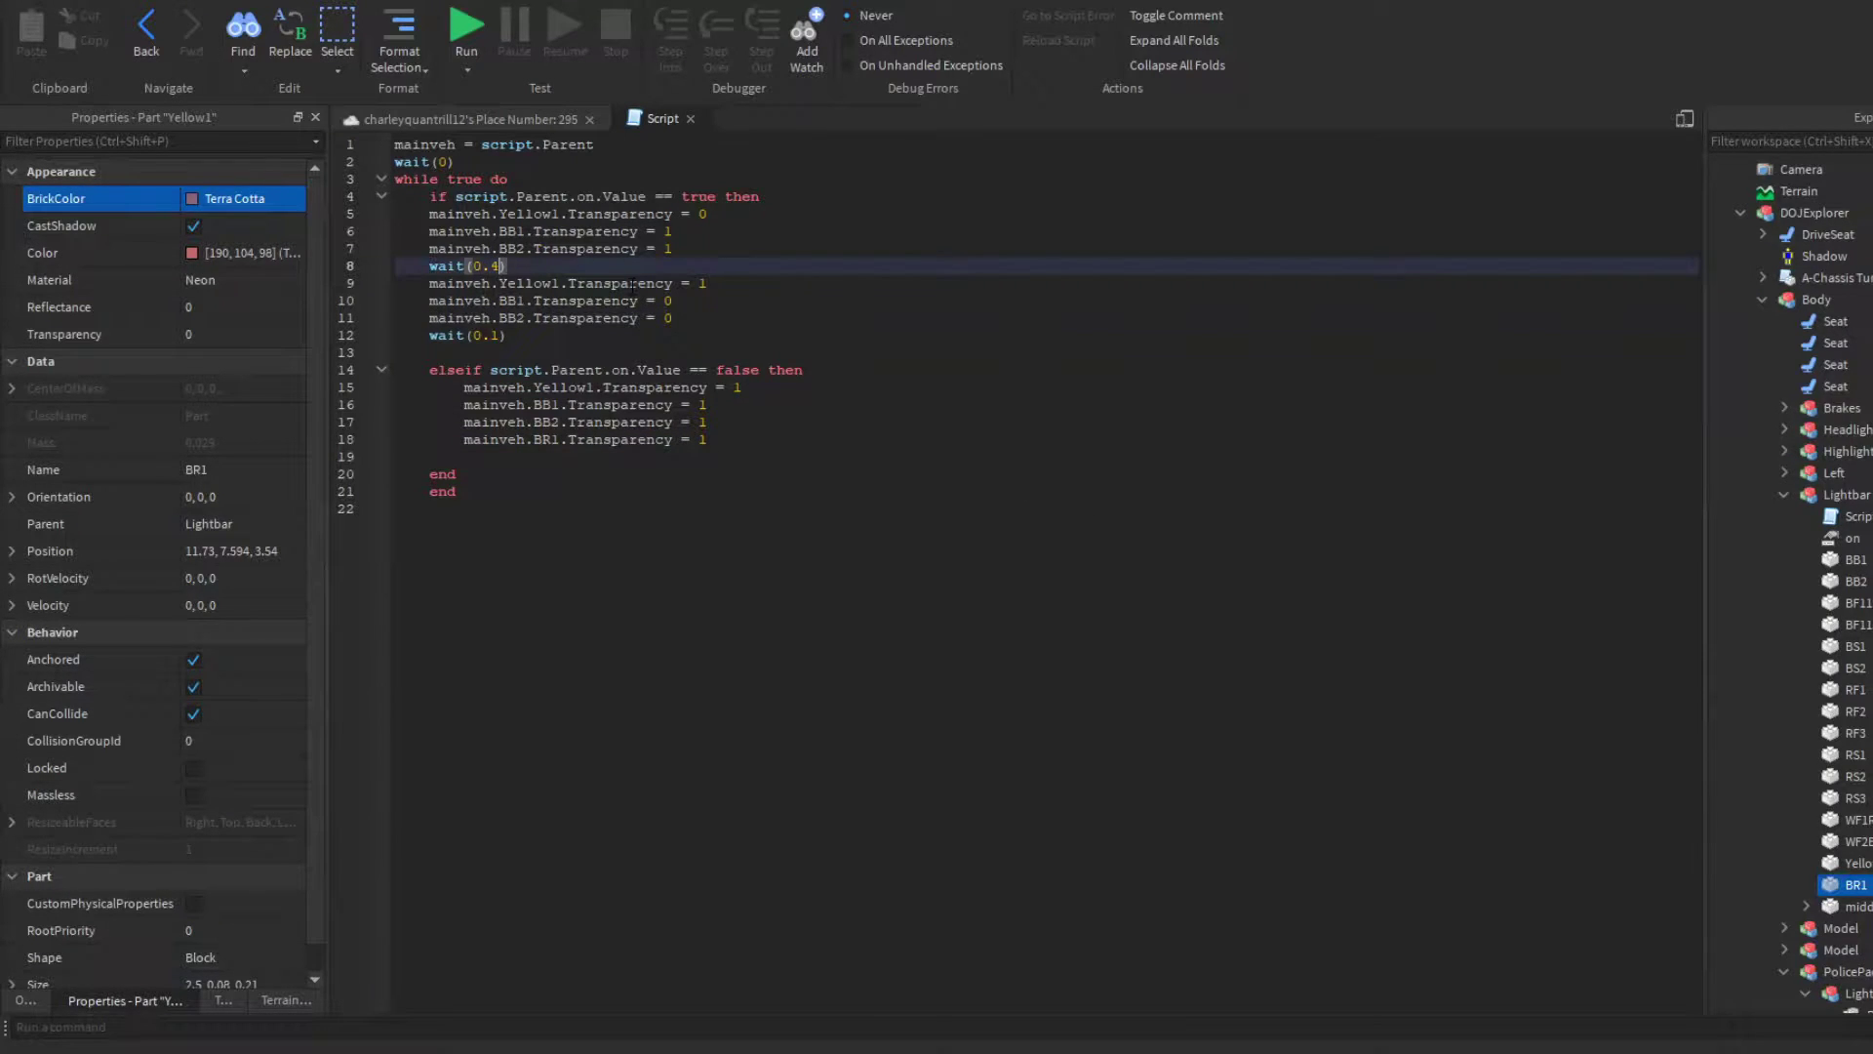
{"action": "key", "text": "Down"}
{"action": "key", "text": "Down"}
{"action": "key", "text": "Down"}
{"action": "key", "text": "Down"}
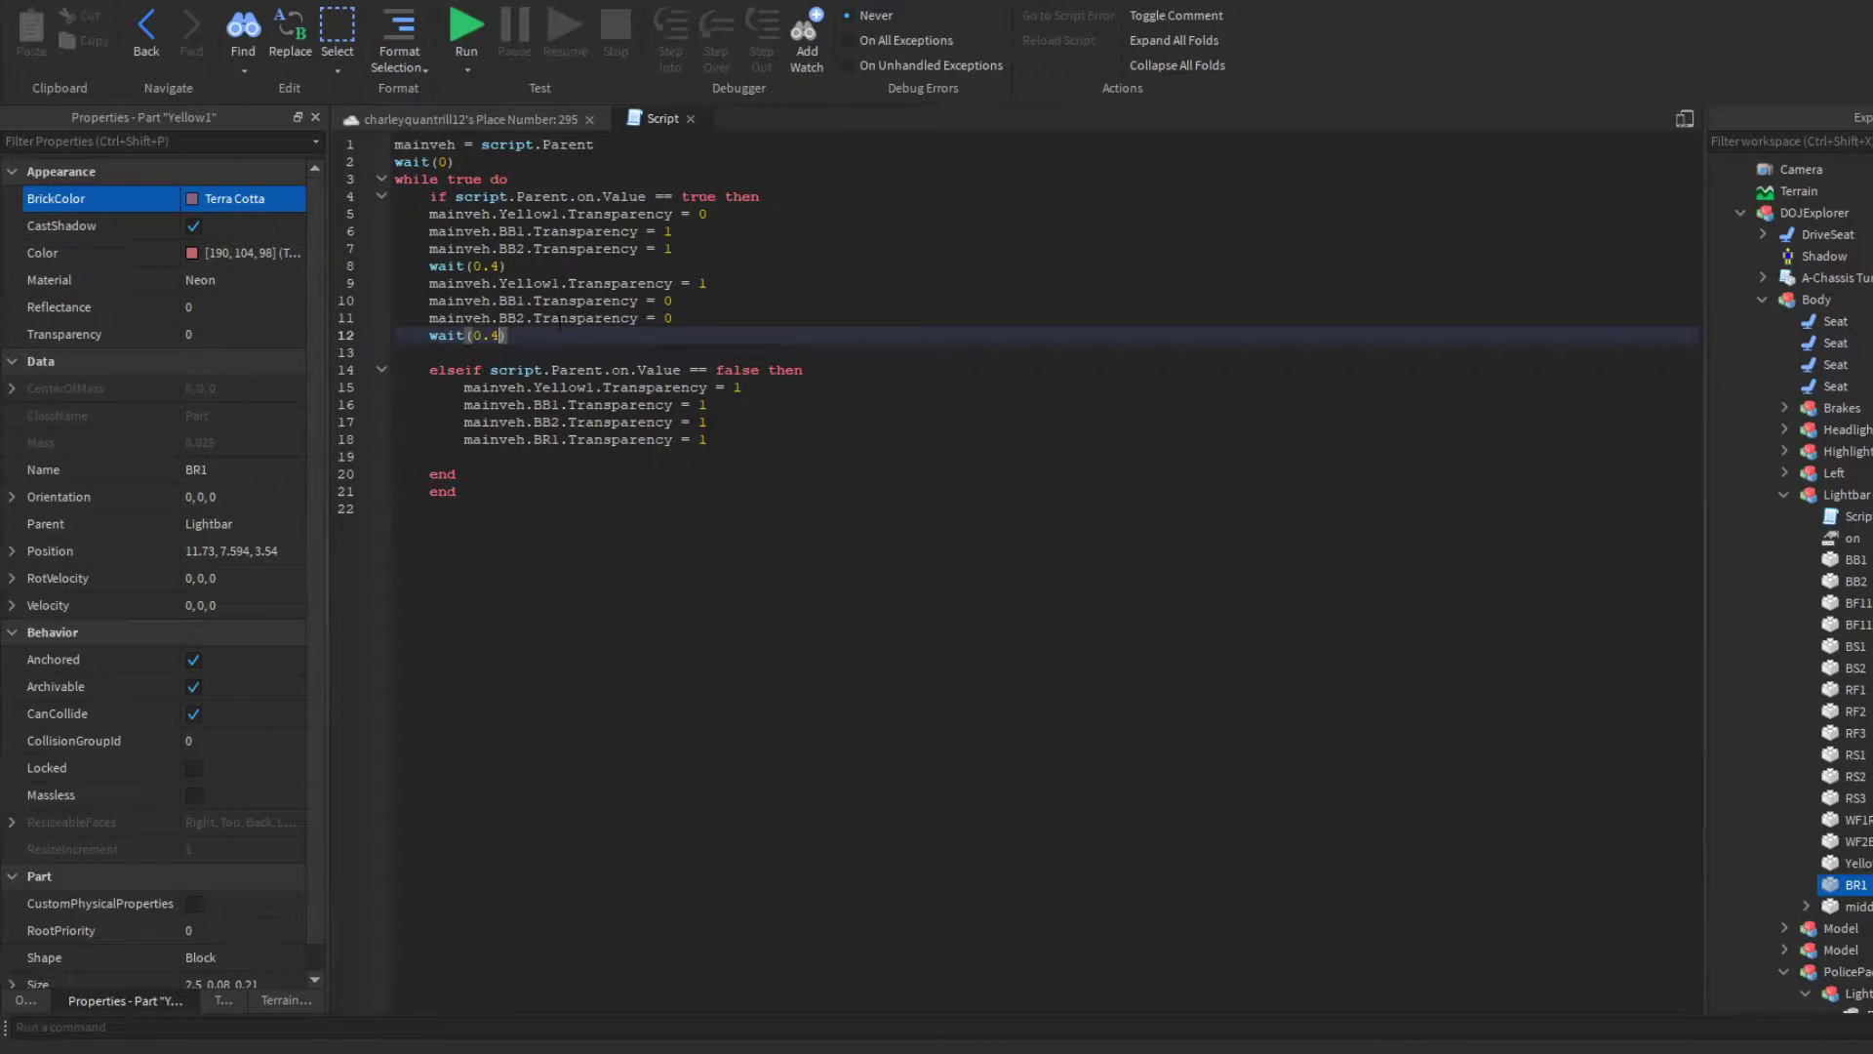
{"action": "key", "text": "Down"}
{"action": "key", "text": "Up"}
{"action": "key", "text": "BackSpace"}
Step: Make room below the second wait(0.4) and start a third phase with mainveh.Yellow1.Transparency = 1
{"action": "key", "text": "Down"}
{"action": "key", "text": "Return"}
{"action": "key", "text": "Return"}
{"action": "key", "text": "Return"}
{"action": "key", "text": "Up"}
{"action": "key", "text": "Up"}
{"action": "key", "text": "Up"}
{"action": "key", "text": "Return"}
{"action": "key", "text": "BackSpace"}
{"action": "key", "text": "Tab"}
{"action": "type", "text": "m"}
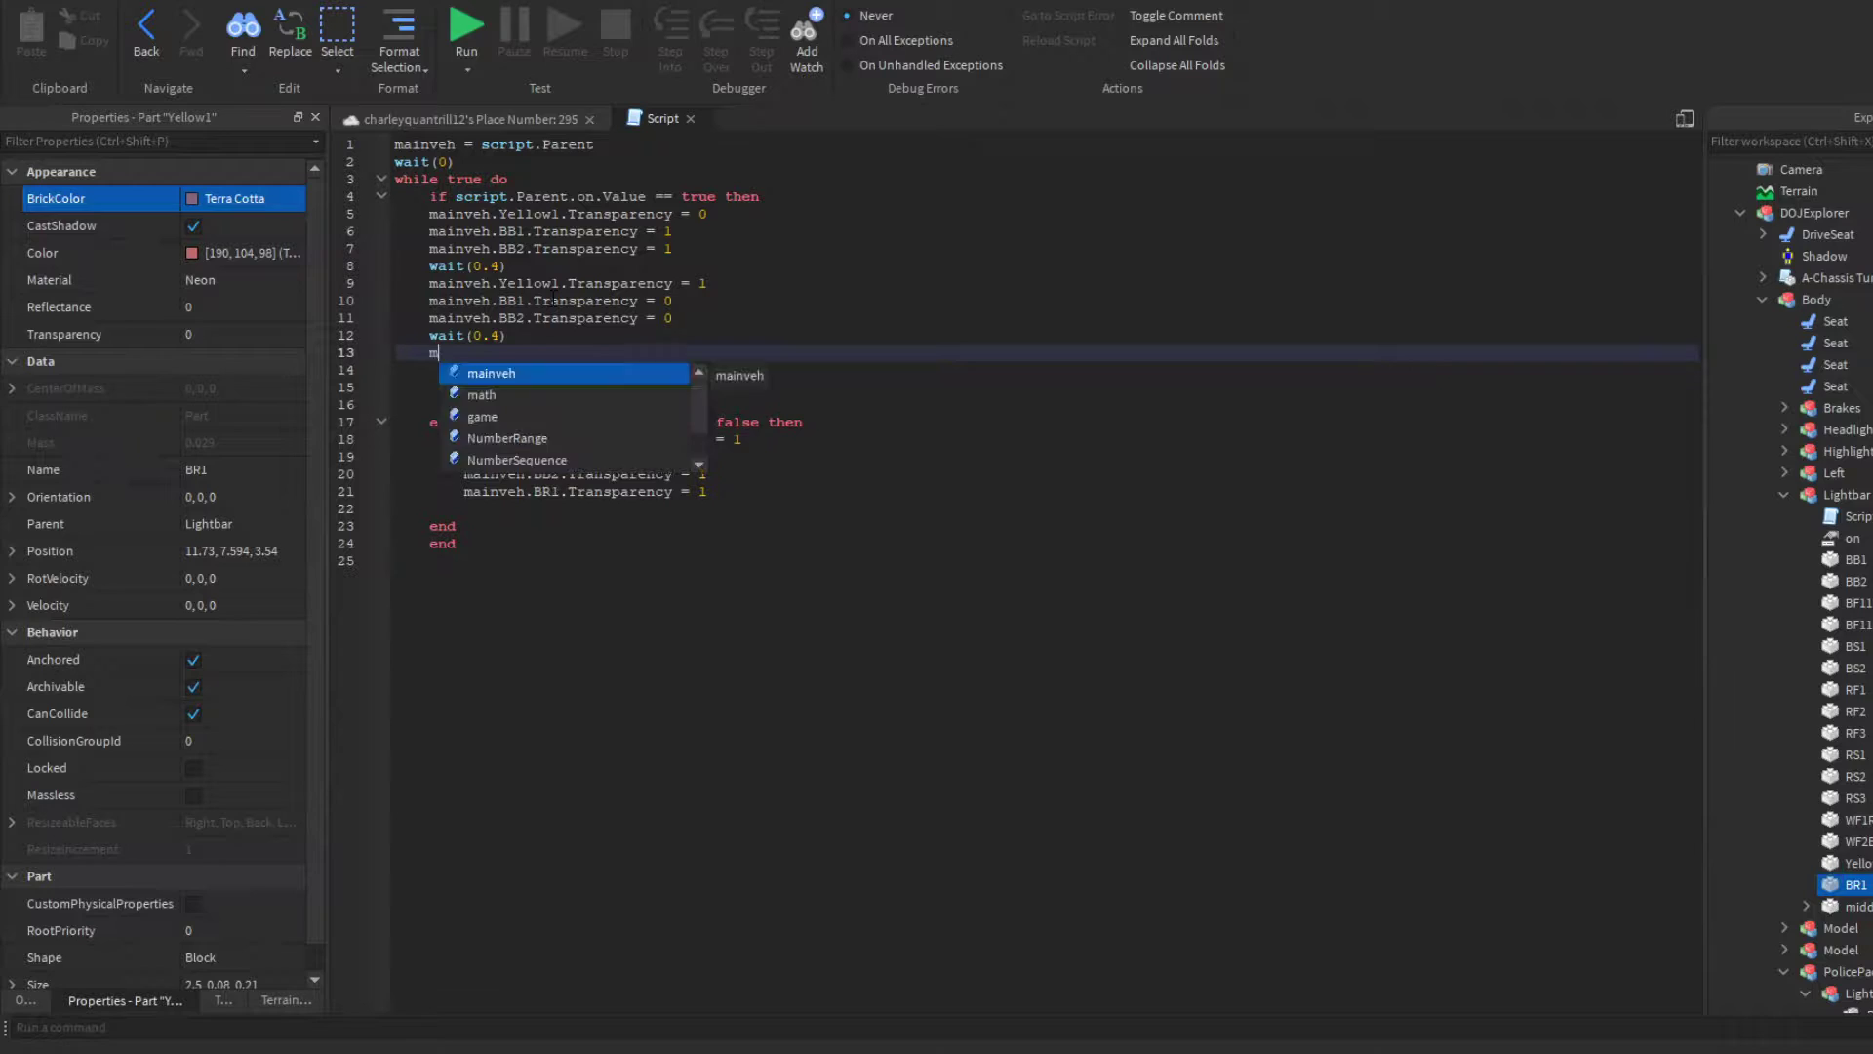
{"action": "type", "text": "ainveh.Yellow1.Transparency = 1"}
{"action": "key", "text": "Return"}
Step: Hide both rear blue parts in the third phase by setting BB1 and BB2 Transparency to 1
{"action": "type", "text": "mainveh.BB1.Transparency ="}
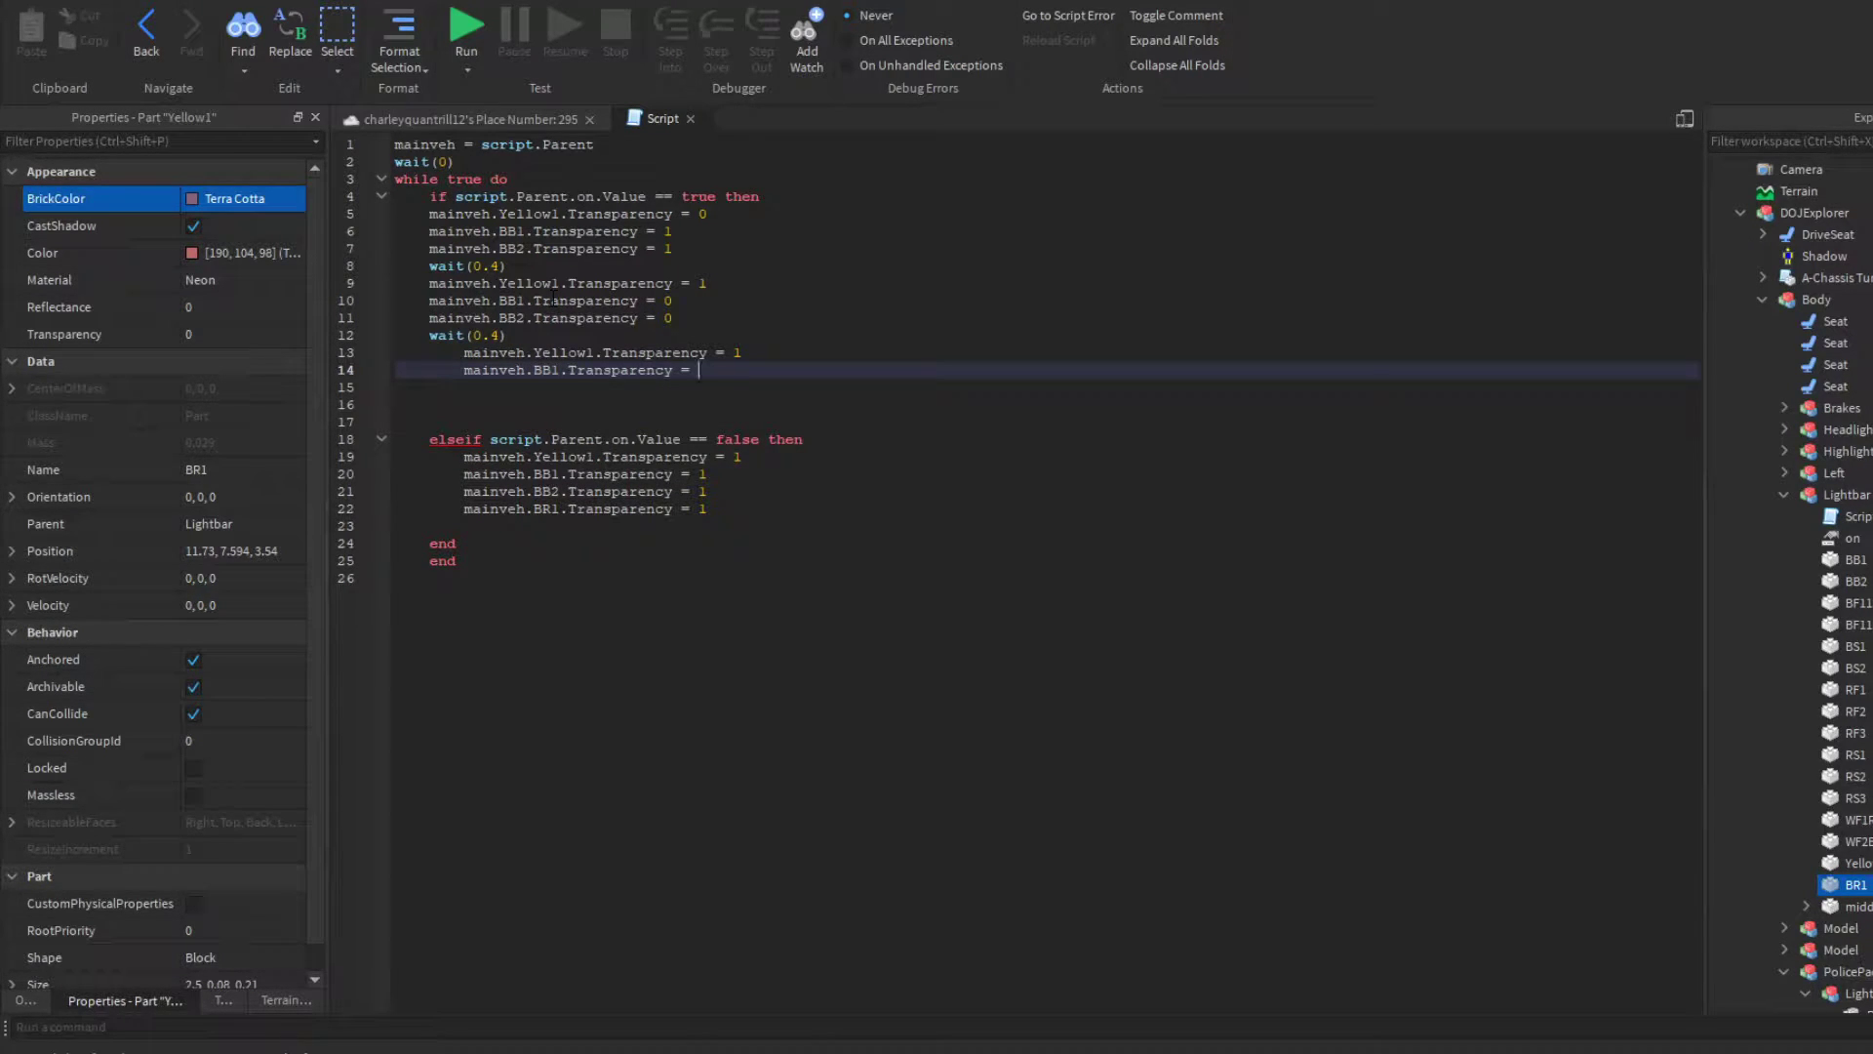
{"action": "type", "text": " 1"}
{"action": "key", "text": "Return"}
{"action": "type", "text": "mainveh.BB2.Transparency = 1"}
{"action": "key", "text": "Return"}
Step: Finish the third phase with mainveh.BR1.Transparency = 0 and a wait(0.4) line
{"action": "type", "text": "mainveh.BR1.Transparency = "}
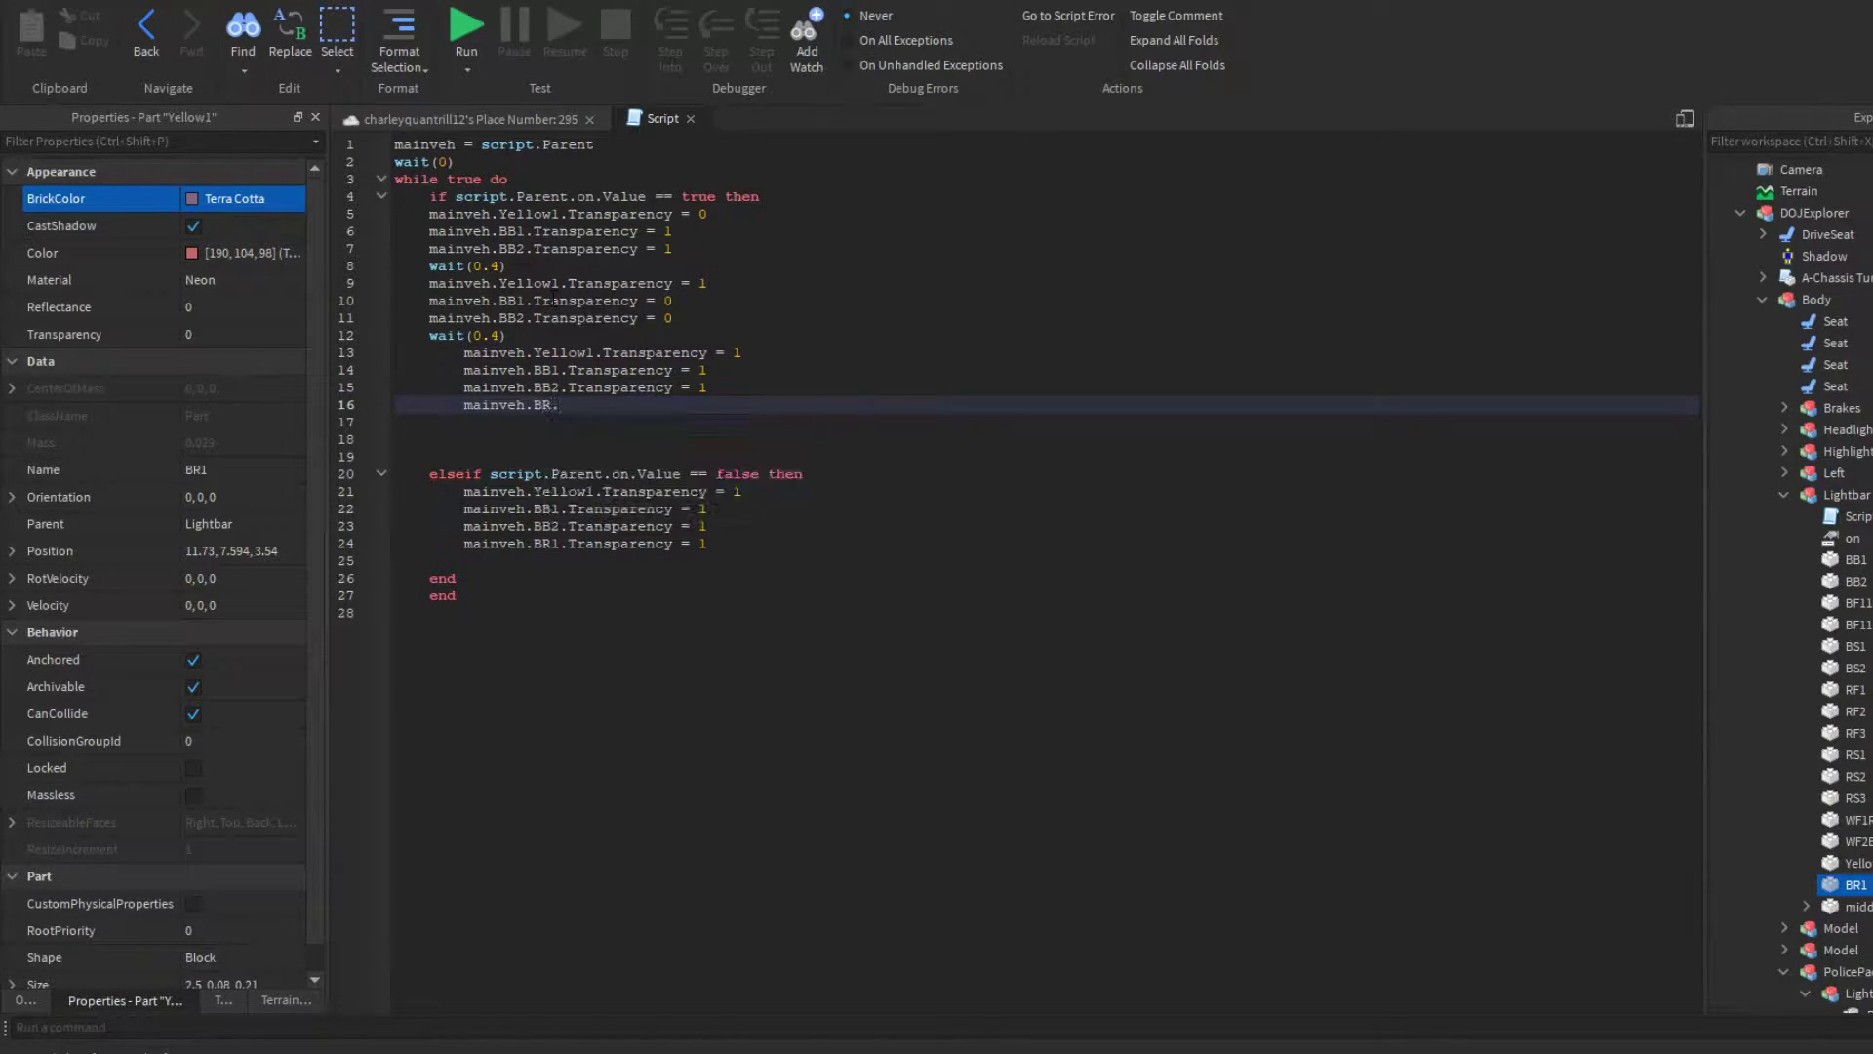
{"action": "type", "text": "0"}
{"action": "key", "text": "Return"}
{"action": "type", "text": "wait"}
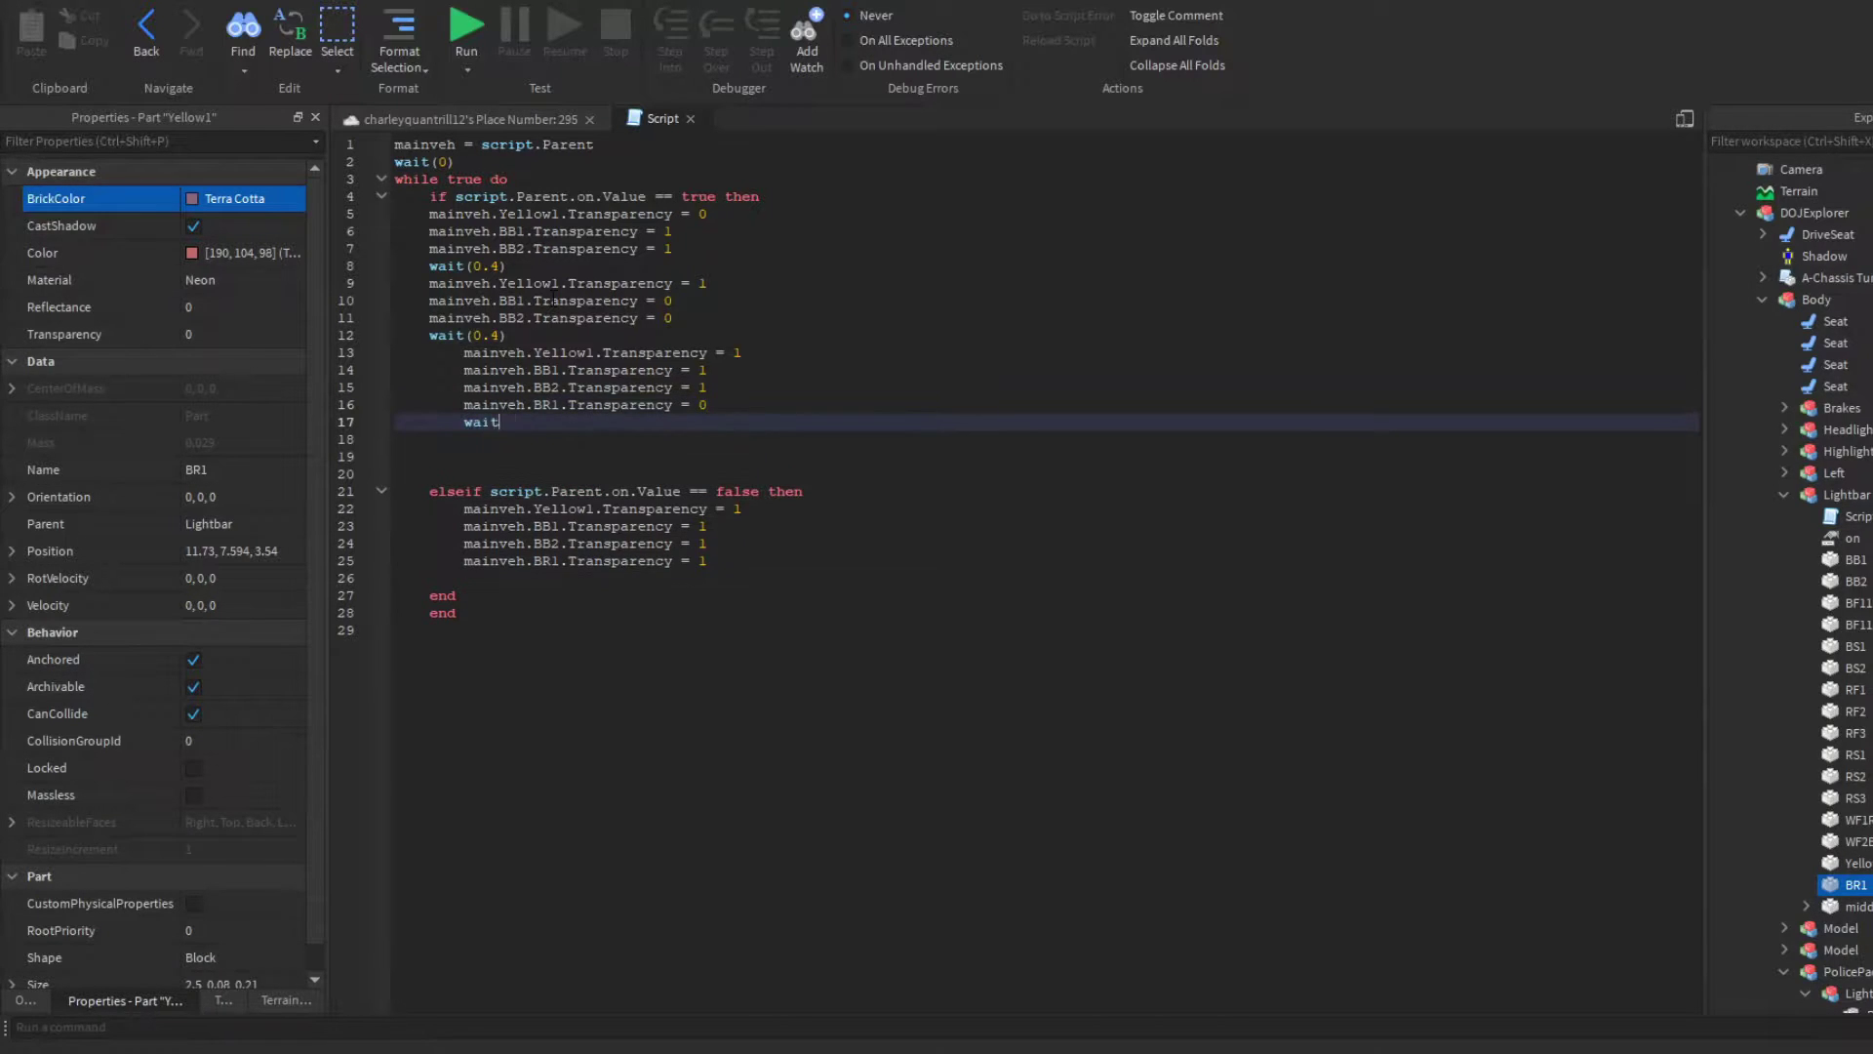
Step: Indent all the statements in the script's true branch to one matching level
{"action": "key", "text": "BackSpace"}
{"action": "left_click", "coordinate": [457, 387]}
{"action": "key", "text": "BackSpace"}
{"action": "left_click", "coordinate": [457, 371]}
{"action": "key", "text": "BackSpace"}
{"action": "left_click", "coordinate": [456, 353]}
{"action": "key", "text": "BackSpace"}
{"action": "left_click", "coordinate": [454, 405]}
{"action": "key", "text": "Tab"}
{"action": "key", "text": "Up"}
{"action": "key", "text": "BackSpace"}
{"action": "key", "text": "Up"}
{"action": "key", "text": "Tab"}
{"action": "key", "text": "Up"}
{"action": "key", "text": "Tab"}
{"action": "key", "text": "Up"}
{"action": "key", "text": "Tab"}
{"action": "key", "text": "Up"}
{"action": "key", "text": "Tab"}
{"action": "key", "text": "Up"}
{"action": "key", "text": "Tab"}
{"action": "key", "text": "Up"}
{"action": "key", "text": "Tab"}
{"action": "key", "text": "Up"}
{"action": "key", "text": "Tab"}
{"action": "key", "text": "Up"}
{"action": "key", "text": "Tab"}
{"action": "key", "text": "Up"}
{"action": "key", "text": "Tab"}
{"action": "key", "text": "Down"}
{"action": "key", "text": "Down"}
{"action": "key", "text": "Down"}
{"action": "key", "text": "Down"}
{"action": "key", "text": "Down"}
{"action": "key", "text": "Down"}
{"action": "key", "text": "Down"}
{"action": "key", "text": "Down"}
{"action": "key", "text": "Down"}
{"action": "key", "text": "Down"}
{"action": "key", "text": "Down"}
{"action": "key", "text": "Down"}
{"action": "key", "text": "Tab"}
Step: Run the simulation to check the three-phase flashing, stop it and return to the script
{"action": "left_click", "coordinate": [467, 29]}
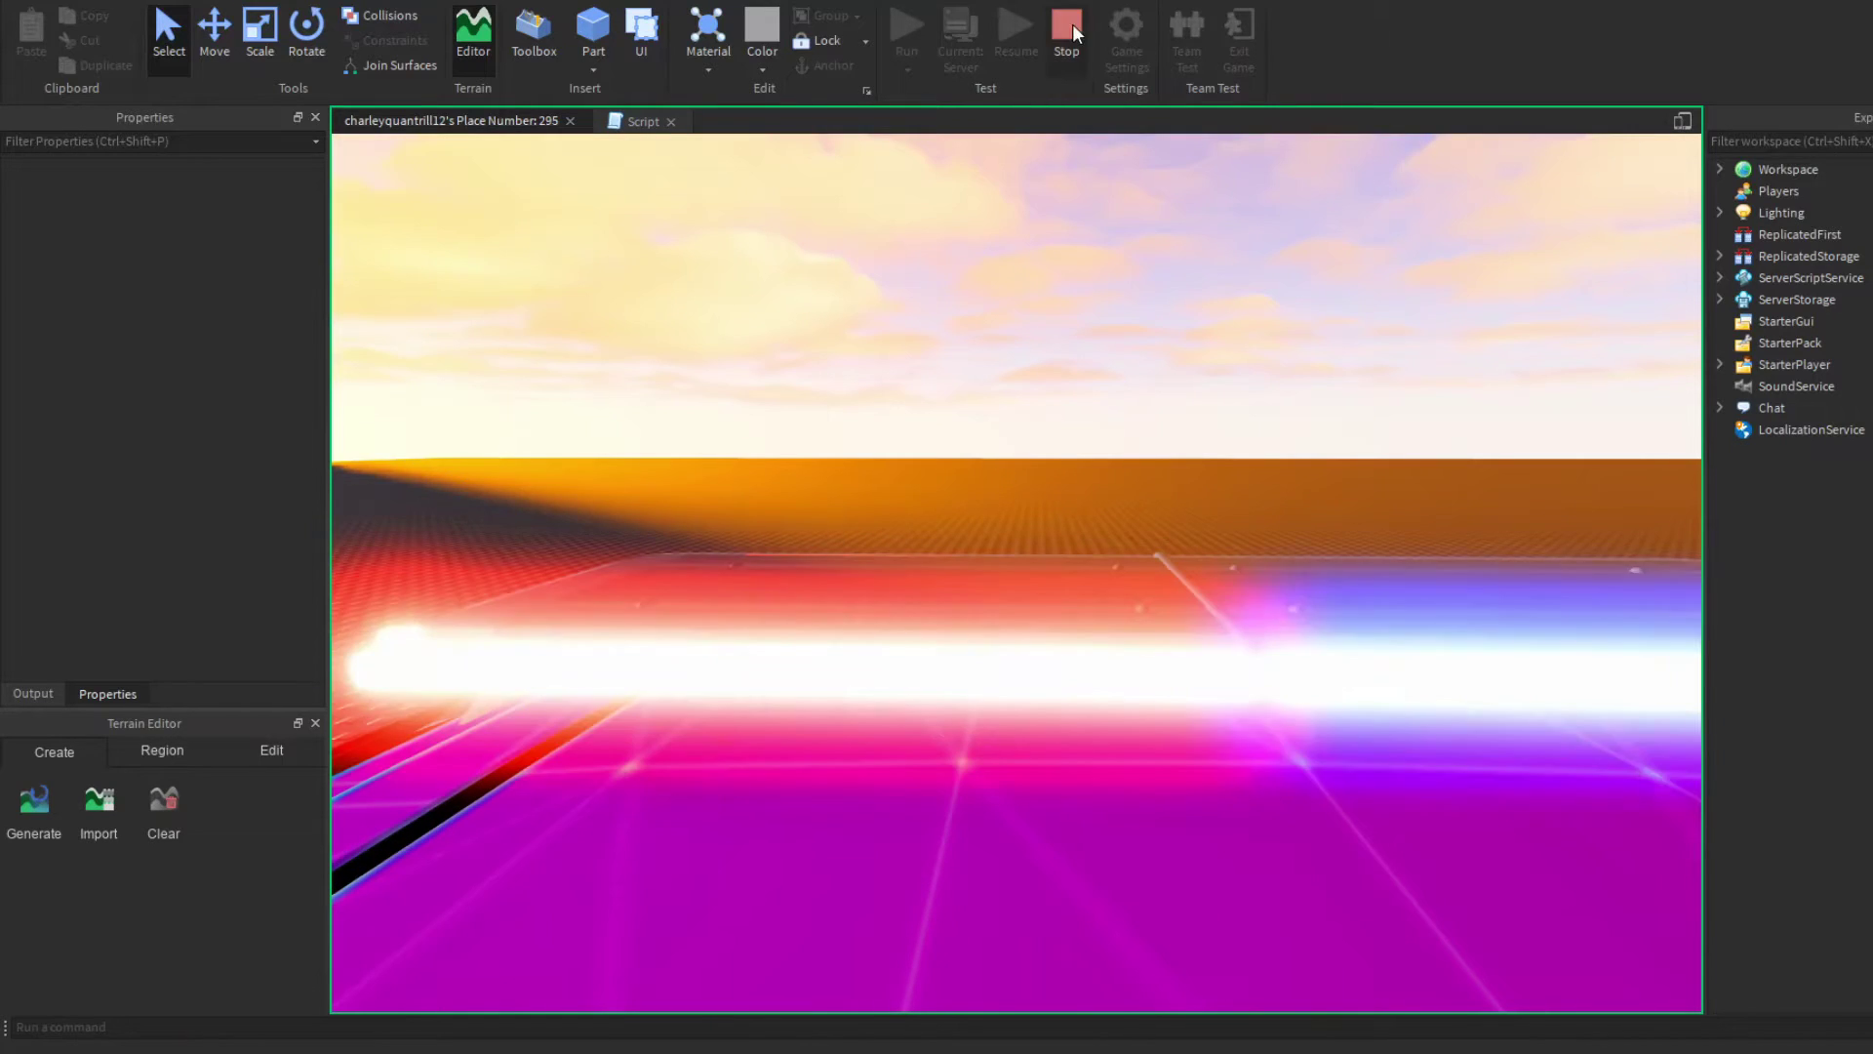
{"action": "left_click", "coordinate": [1068, 28]}
{"action": "left_click", "coordinate": [655, 119]}
Step: Copy the mainveh.BR1.Transparency = 1 line from the false branch into the first and second phases, before their waits
{"action": "triple_click", "coordinate": [724, 405]}
{"action": "left_click", "coordinate": [727, 546]}
{"action": "double_click", "coordinate": [727, 558]}
{"action": "key", "text": "ctrl"}
{"action": "triple_click", "coordinate": [728, 559]}
{"action": "key", "text": "ctrl+c"}
{"action": "left_click", "coordinate": [723, 311]}
{"action": "key", "text": "Return"}
{"action": "key", "text": "ctrl+v"}
{"action": "key", "text": "BackSpace"}
{"action": "left_click", "coordinate": [750, 248]}
{"action": "key", "text": "Return"}
{"action": "key", "text": "ctrl+v"}
{"action": "key", "text": "BackSpace"}
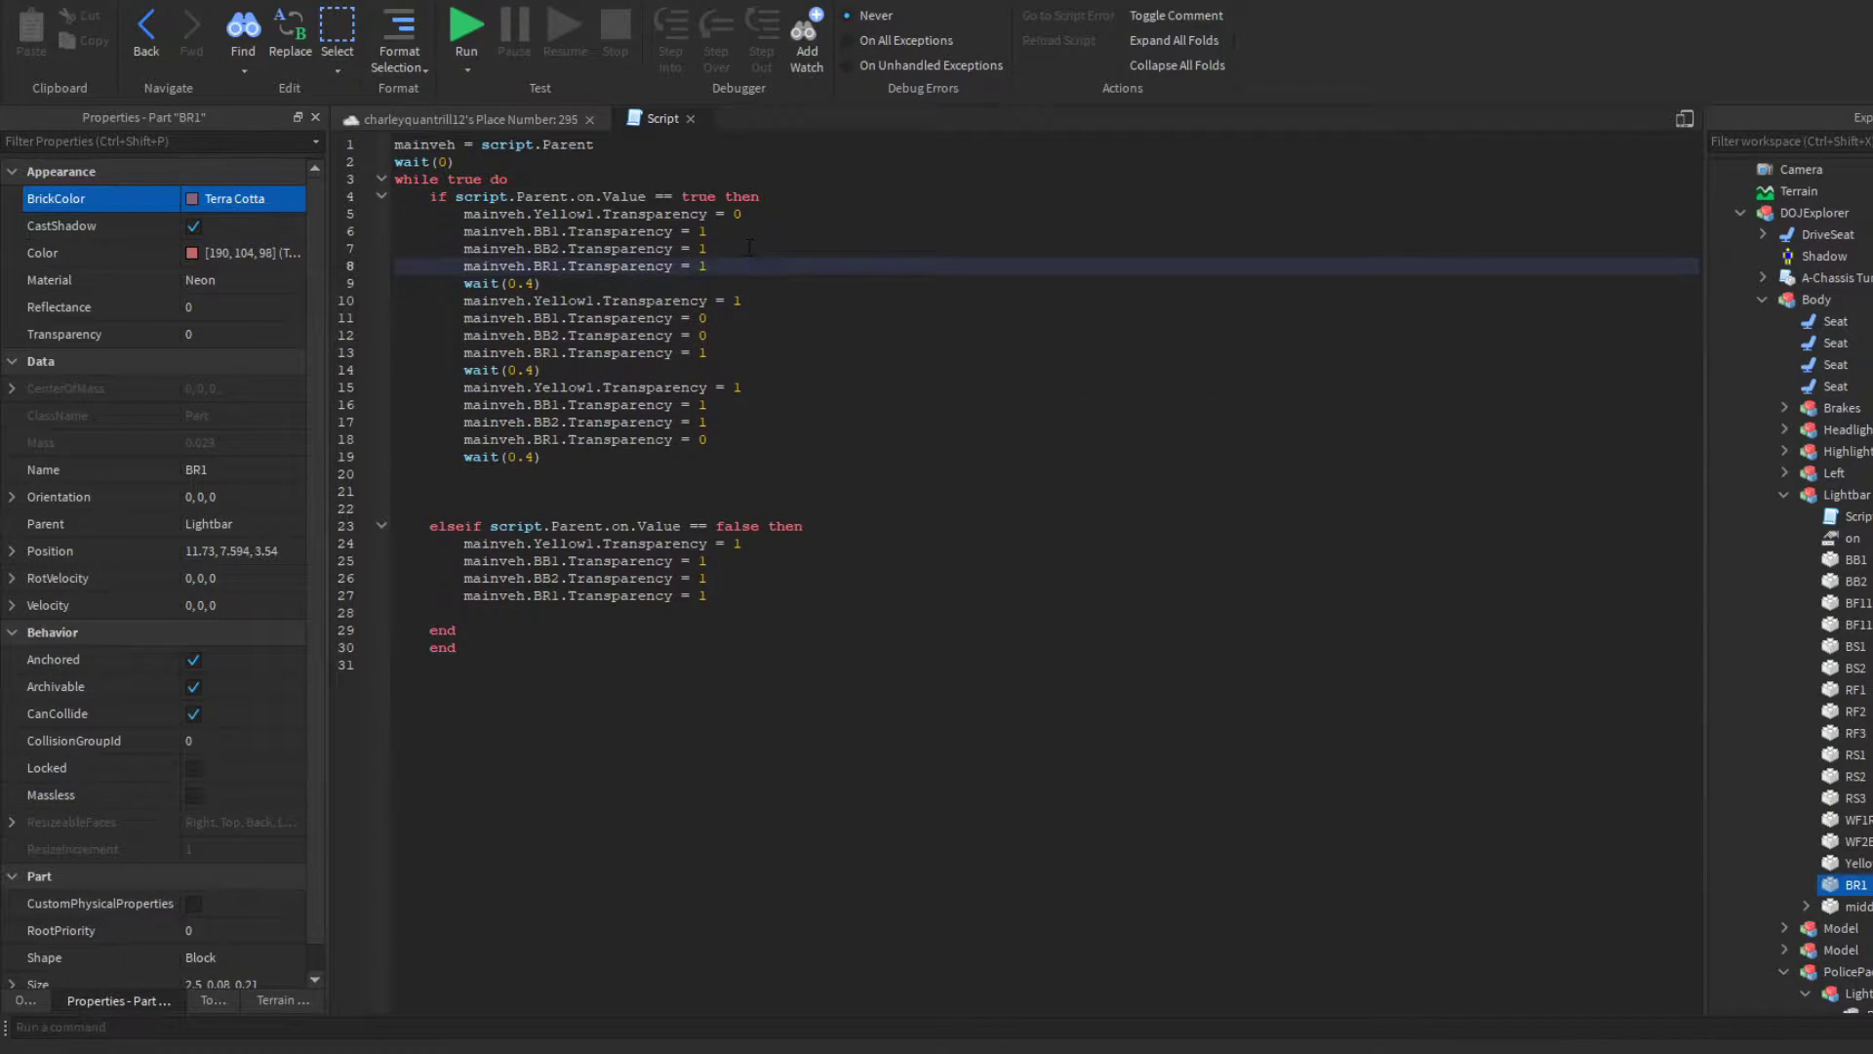
Step: Run the simulation to check how the rear lights alternate, and stop it
{"action": "left_click", "coordinate": [468, 39]}
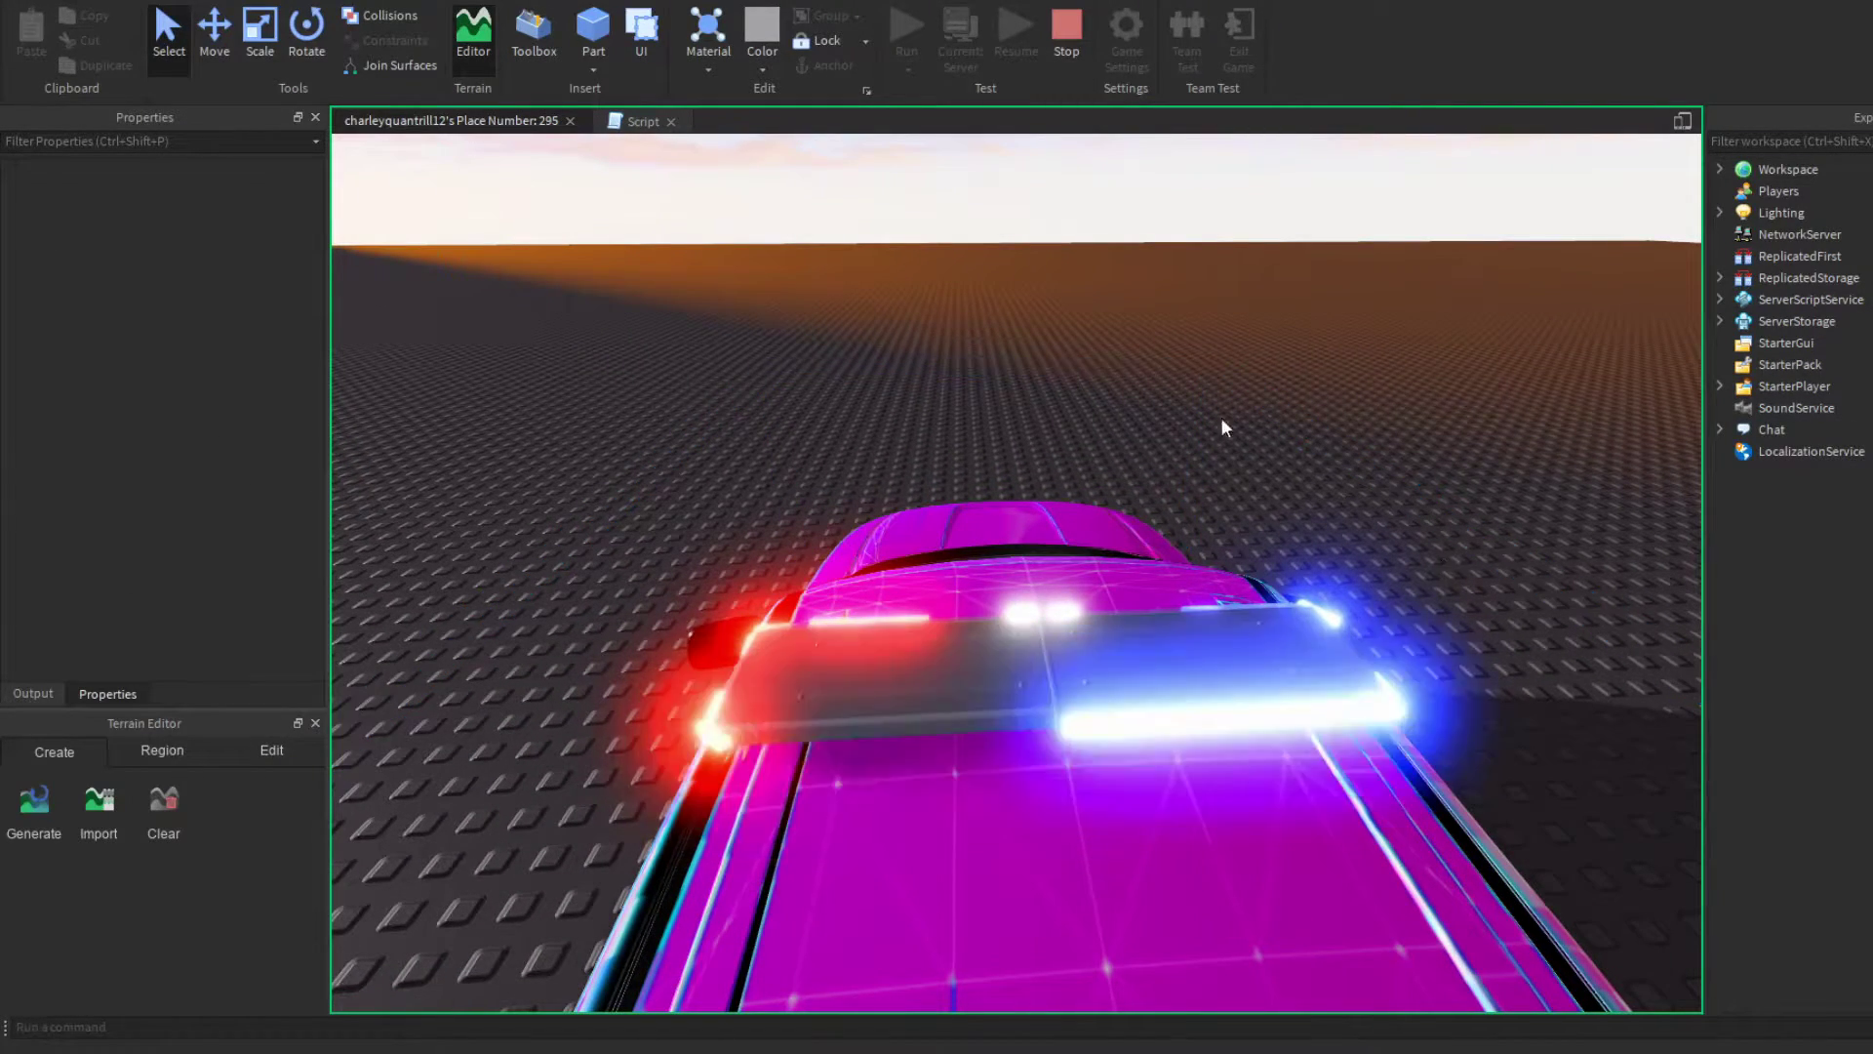
{"action": "left_click", "coordinate": [1060, 53]}
Step: Paste a copy of the third phase block, including its wait(0.4), directly after the first phase's wait
{"action": "left_click_drag", "start_coordinate": [578, 456], "coordinate": [463, 389]}
{"action": "left_click", "coordinate": [683, 268]}
{"action": "left_click", "coordinate": [652, 279]}
{"action": "key", "text": "Return"}
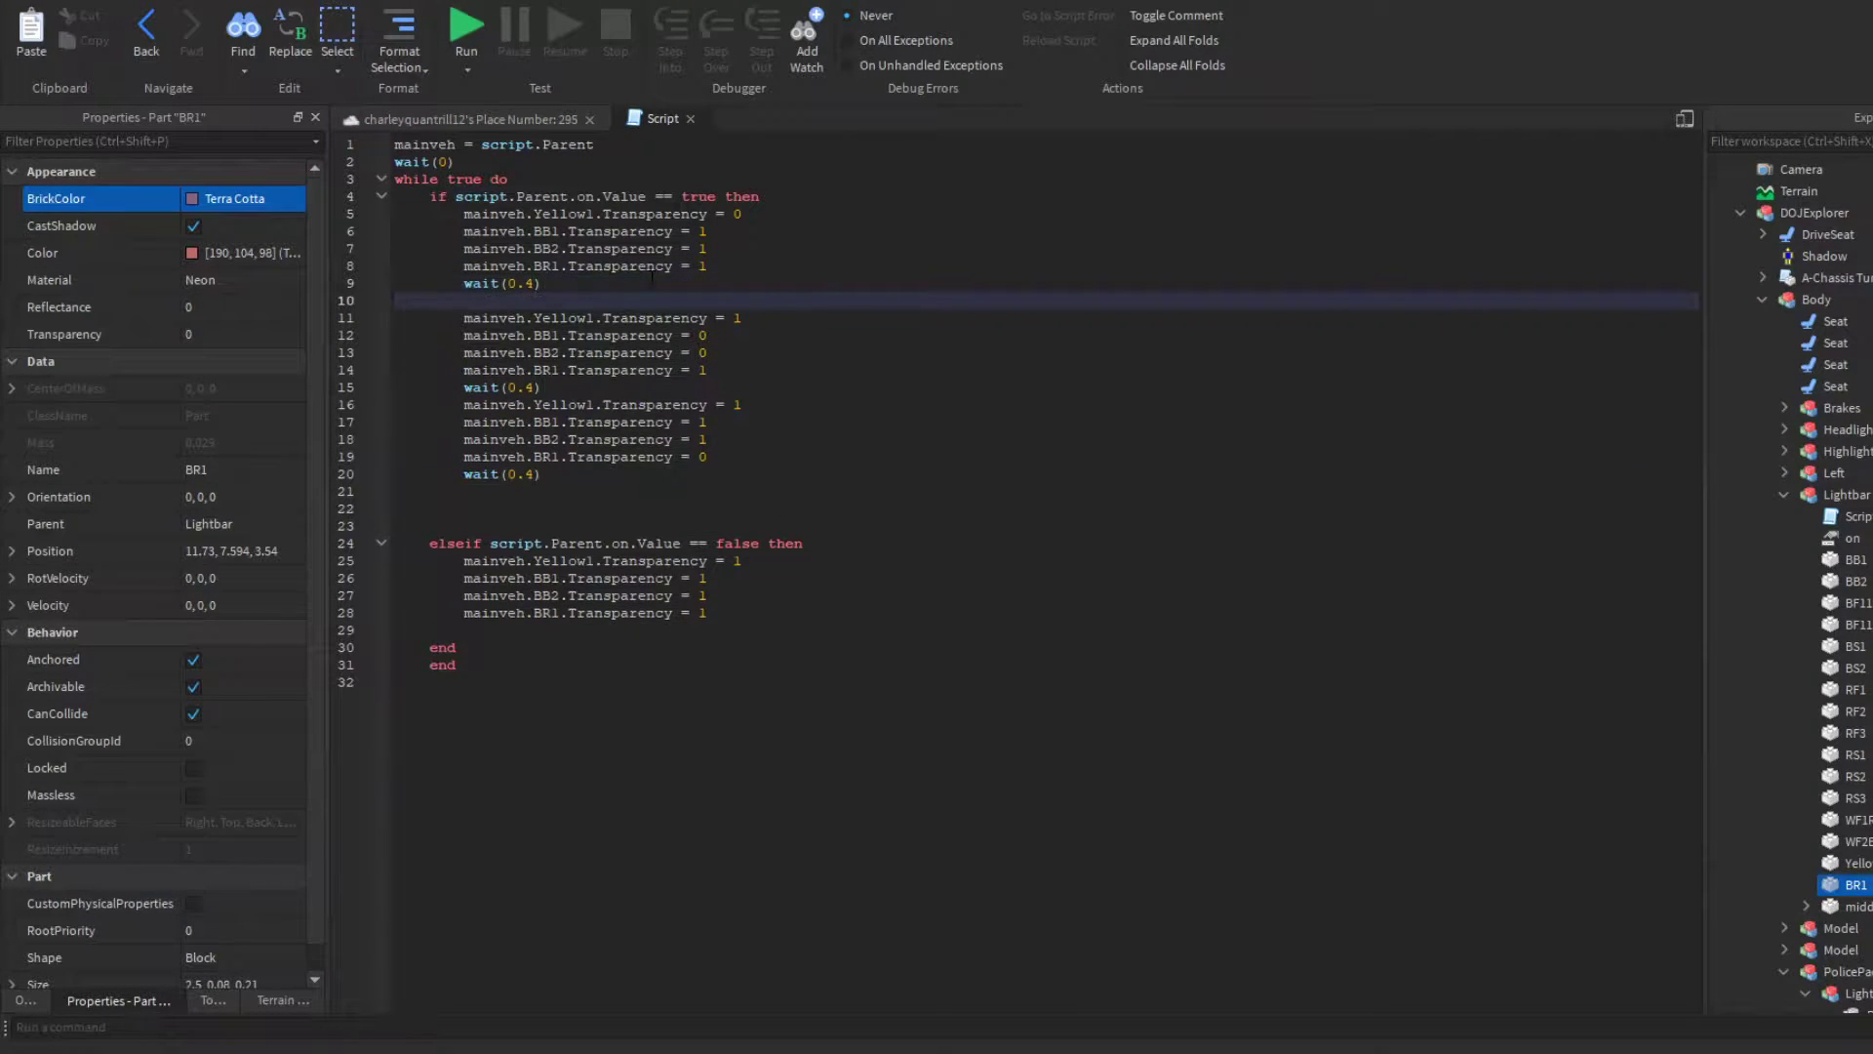
{"action": "key", "text": "ctrl+v"}
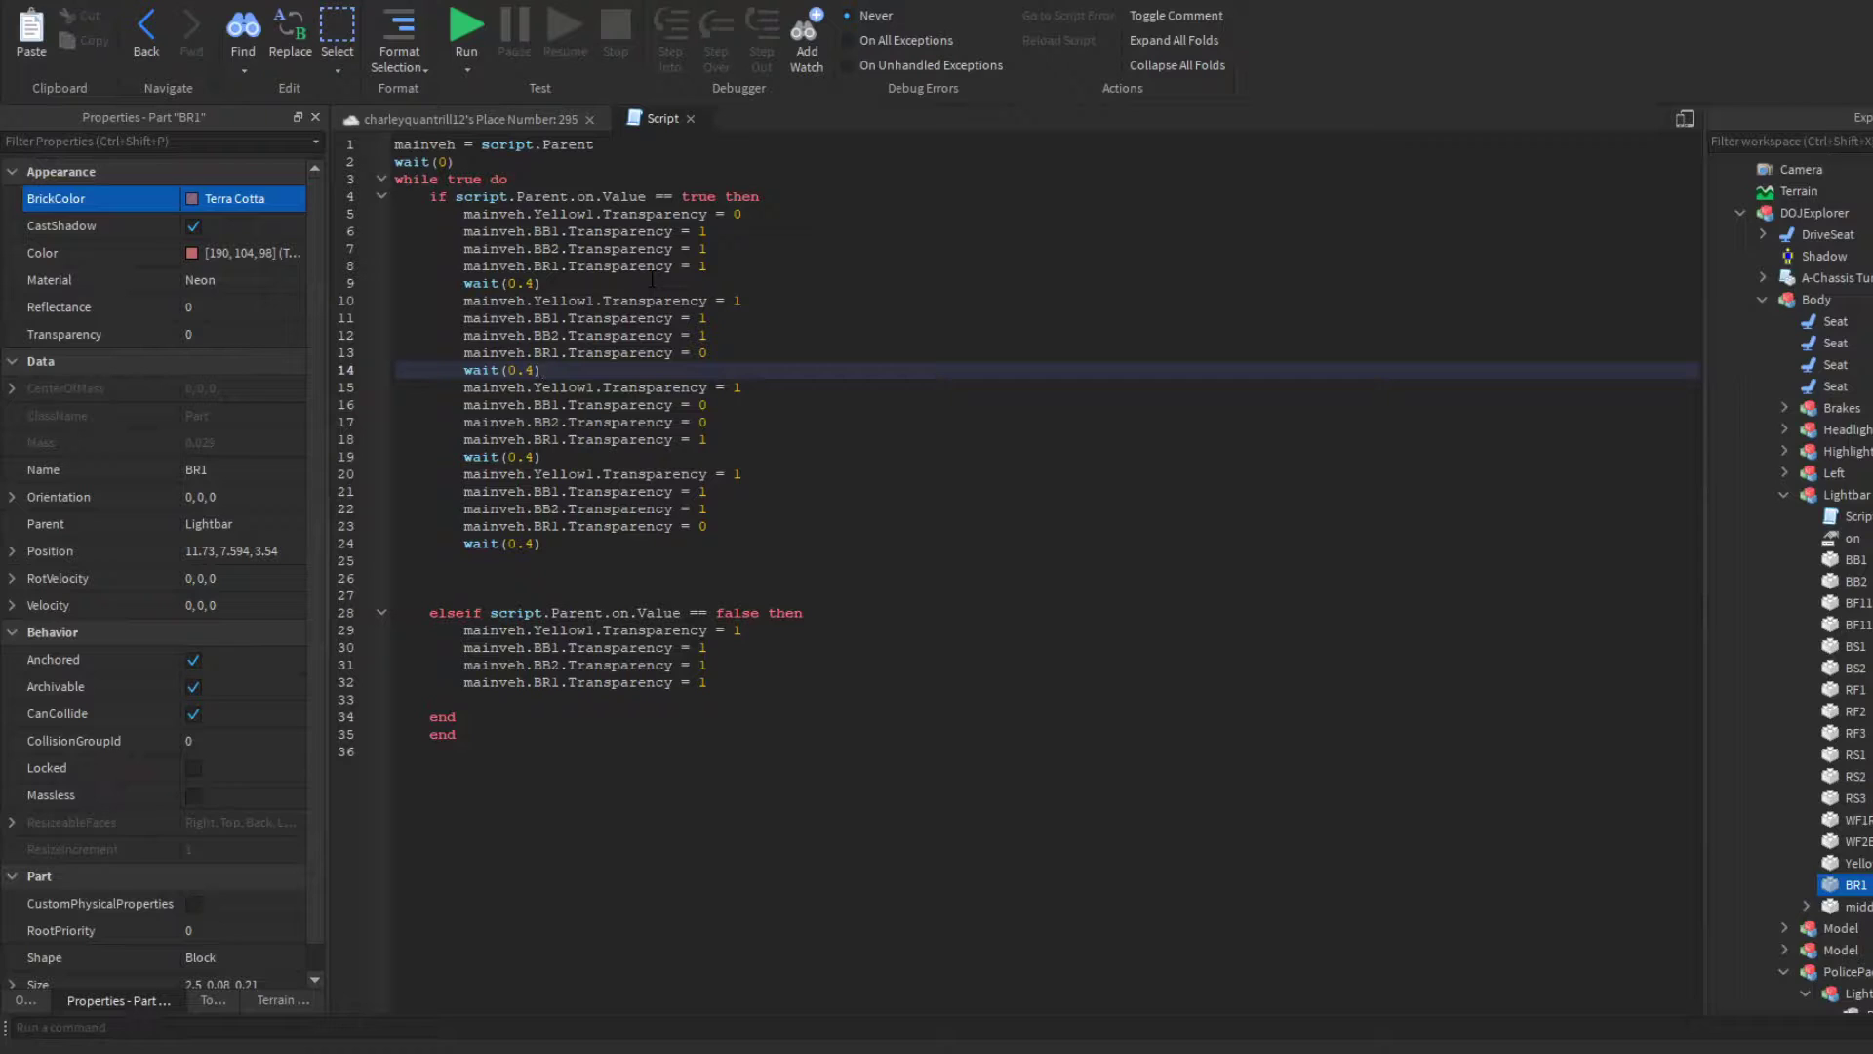
Step: In the pasted second phase, set BR1 Transparency to 1 and both BB1 and BB2 to 0
{"action": "left_click", "coordinate": [718, 349]}
{"action": "key", "text": "BackSpace"}
{"action": "type", "text": "1"}
{"action": "key", "text": "Up"}
{"action": "key", "text": "BackSpace"}
{"action": "type", "text": "0"}
{"action": "key", "text": "Up"}
{"action": "key", "text": "BackSpace"}
{"action": "type", "text": "0"}
Step: In the third phase, set BR1 Transparency to 0 and both BB1 and BB2 to 1
{"action": "left_click", "coordinate": [780, 439]}
{"action": "key", "text": "BackSpace"}
{"action": "type", "text": "0"}
{"action": "key", "text": "Up"}
{"action": "key", "text": "BackSpace"}
{"action": "type", "text": "1"}
{"action": "key", "text": "Up"}
{"action": "key", "text": "BackSpace"}
{"action": "type", "text": "1"}
Step: In the fourth phase, set BR1 Transparency to 1 and both BB1 and BB2 to 0
{"action": "left_click", "coordinate": [886, 527]}
{"action": "key", "text": "BackSpace"}
{"action": "type", "text": "1"}
{"action": "key", "text": "Up"}
{"action": "key", "text": "BackSpace"}
{"action": "type", "text": "0"}
{"action": "key", "text": "Up"}
{"action": "key", "text": "BackSpace"}
{"action": "type", "text": "0"}
Step: Change the true branch's waits to wait(0.02), working up from the fourth phase to the first
{"action": "left_click", "coordinate": [661, 564]}
{"action": "key", "text": "Up"}
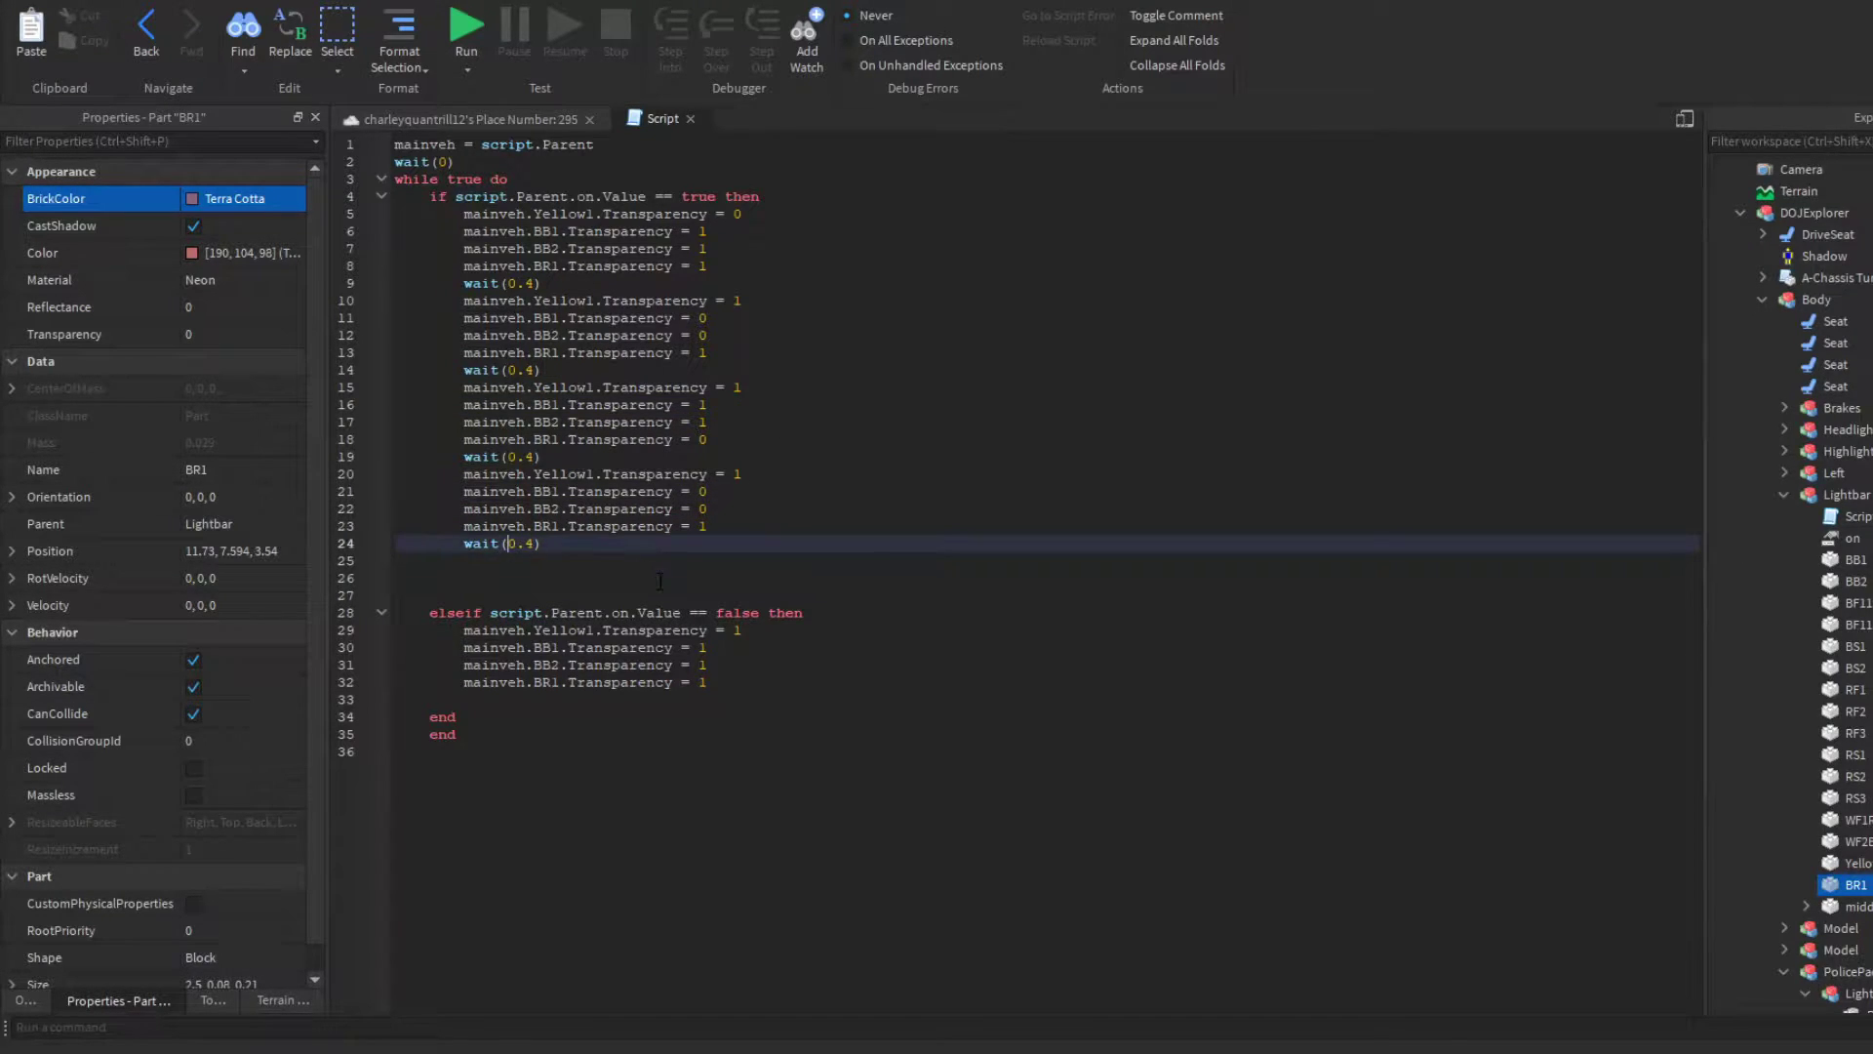
{"action": "type", "text": "02"}
{"action": "key", "text": "Up"}
{"action": "key", "text": "Up"}
{"action": "key", "text": "Up"}
{"action": "key", "text": "Up"}
{"action": "key", "text": "Up"}
{"action": "key", "text": "BackSpace"}
{"action": "type", "text": "02"}
{"action": "key", "text": "Up"}
{"action": "key", "text": "Up"}
{"action": "key", "text": "Up"}
{"action": "key", "text": "Up"}
{"action": "key", "text": "Up"}
{"action": "key", "text": "BackSpace"}
{"action": "type", "text": "02"}
{"action": "key", "text": "Up"}
{"action": "key", "text": "Up"}
{"action": "key", "text": "Up"}
{"action": "key", "text": "Up"}
{"action": "key", "text": "Up"}
{"action": "key", "text": "BackSpace"}
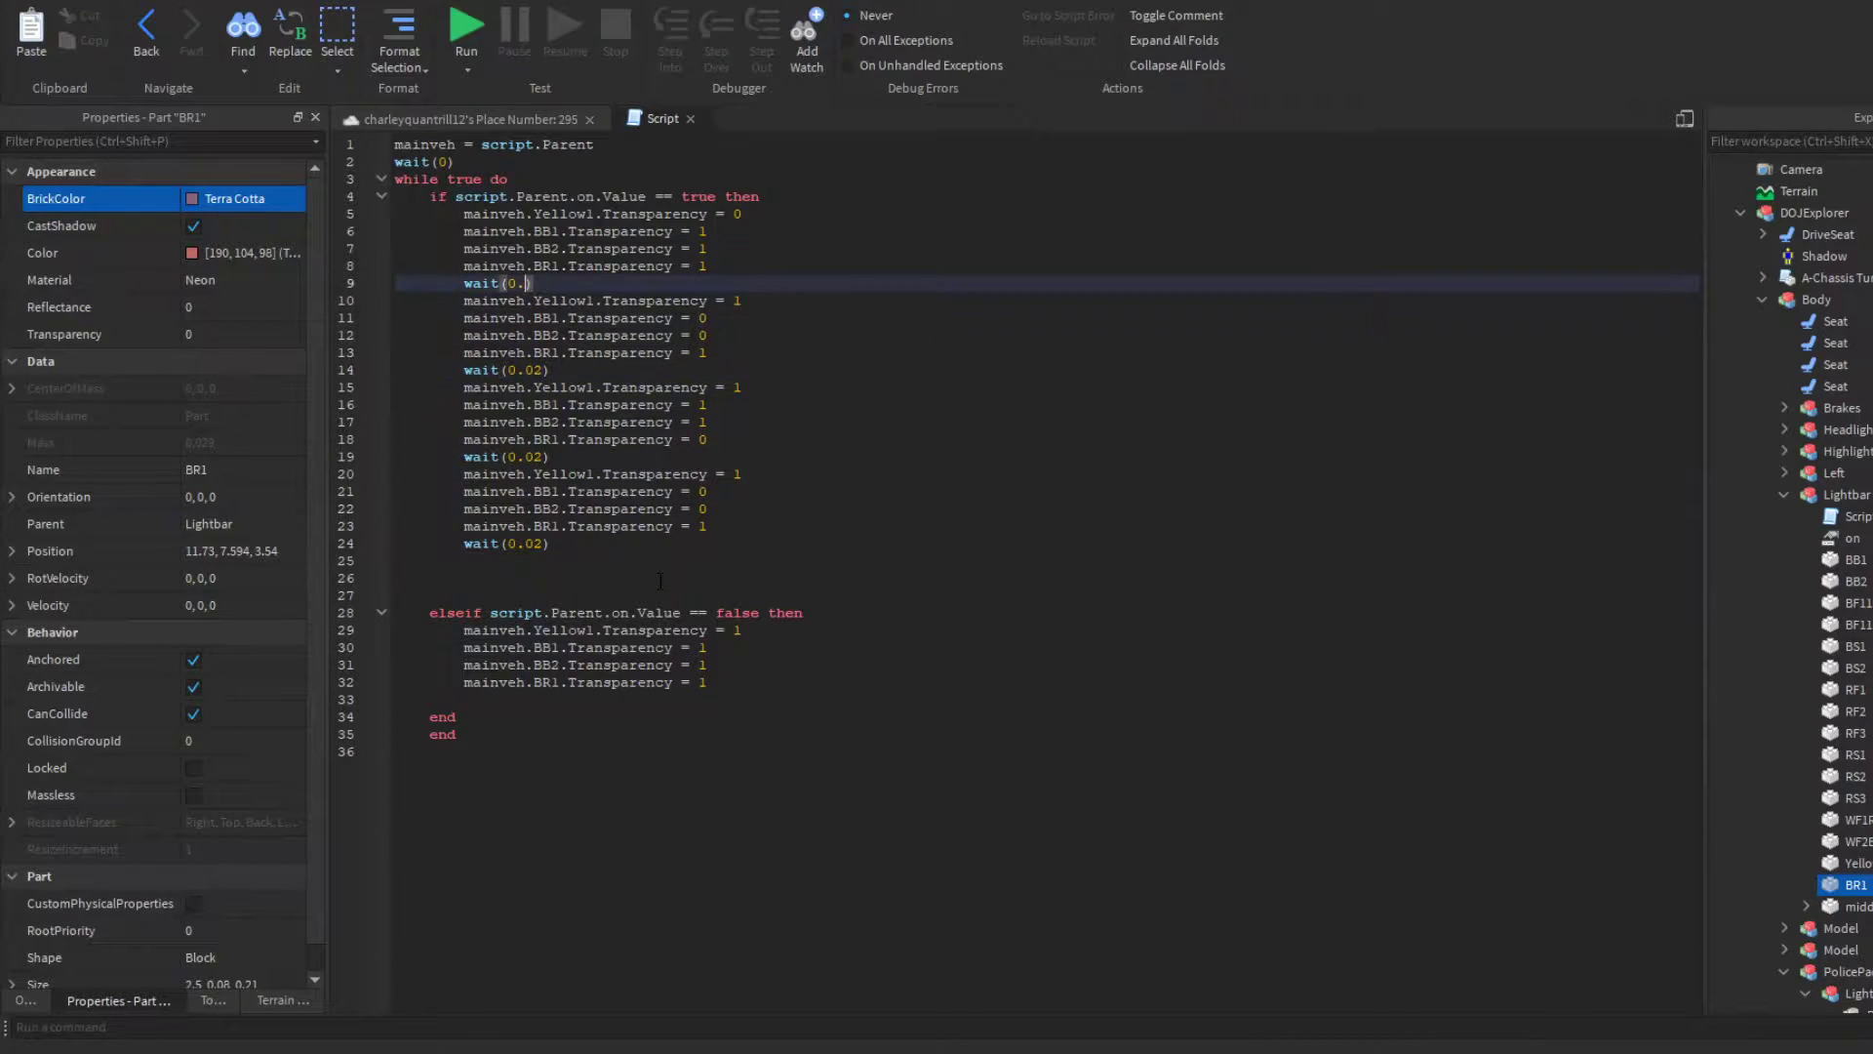
Step: Run the simulation to check the flash speed with the shortened waits, and stop it
{"action": "key", "text": "F8"}
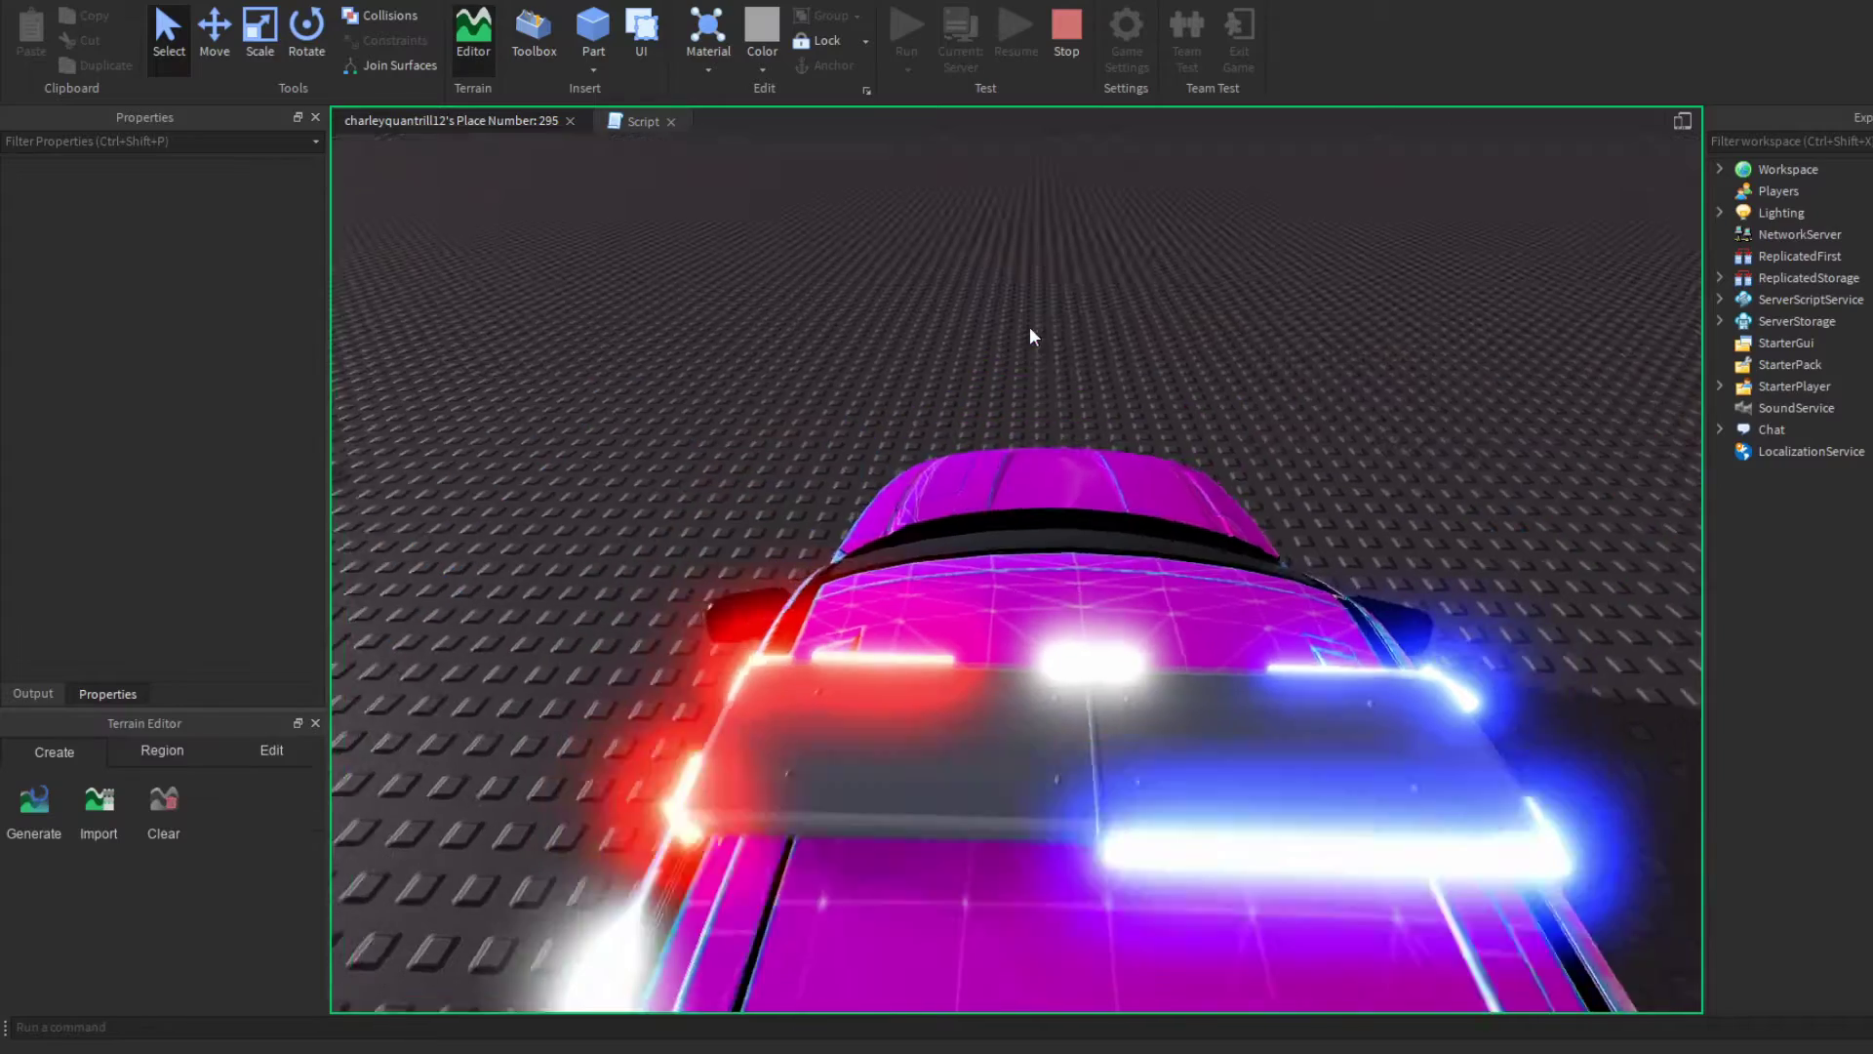
{"action": "right_click_drag", "start_coordinate": [1030, 330], "coordinate": [1031, 330]}
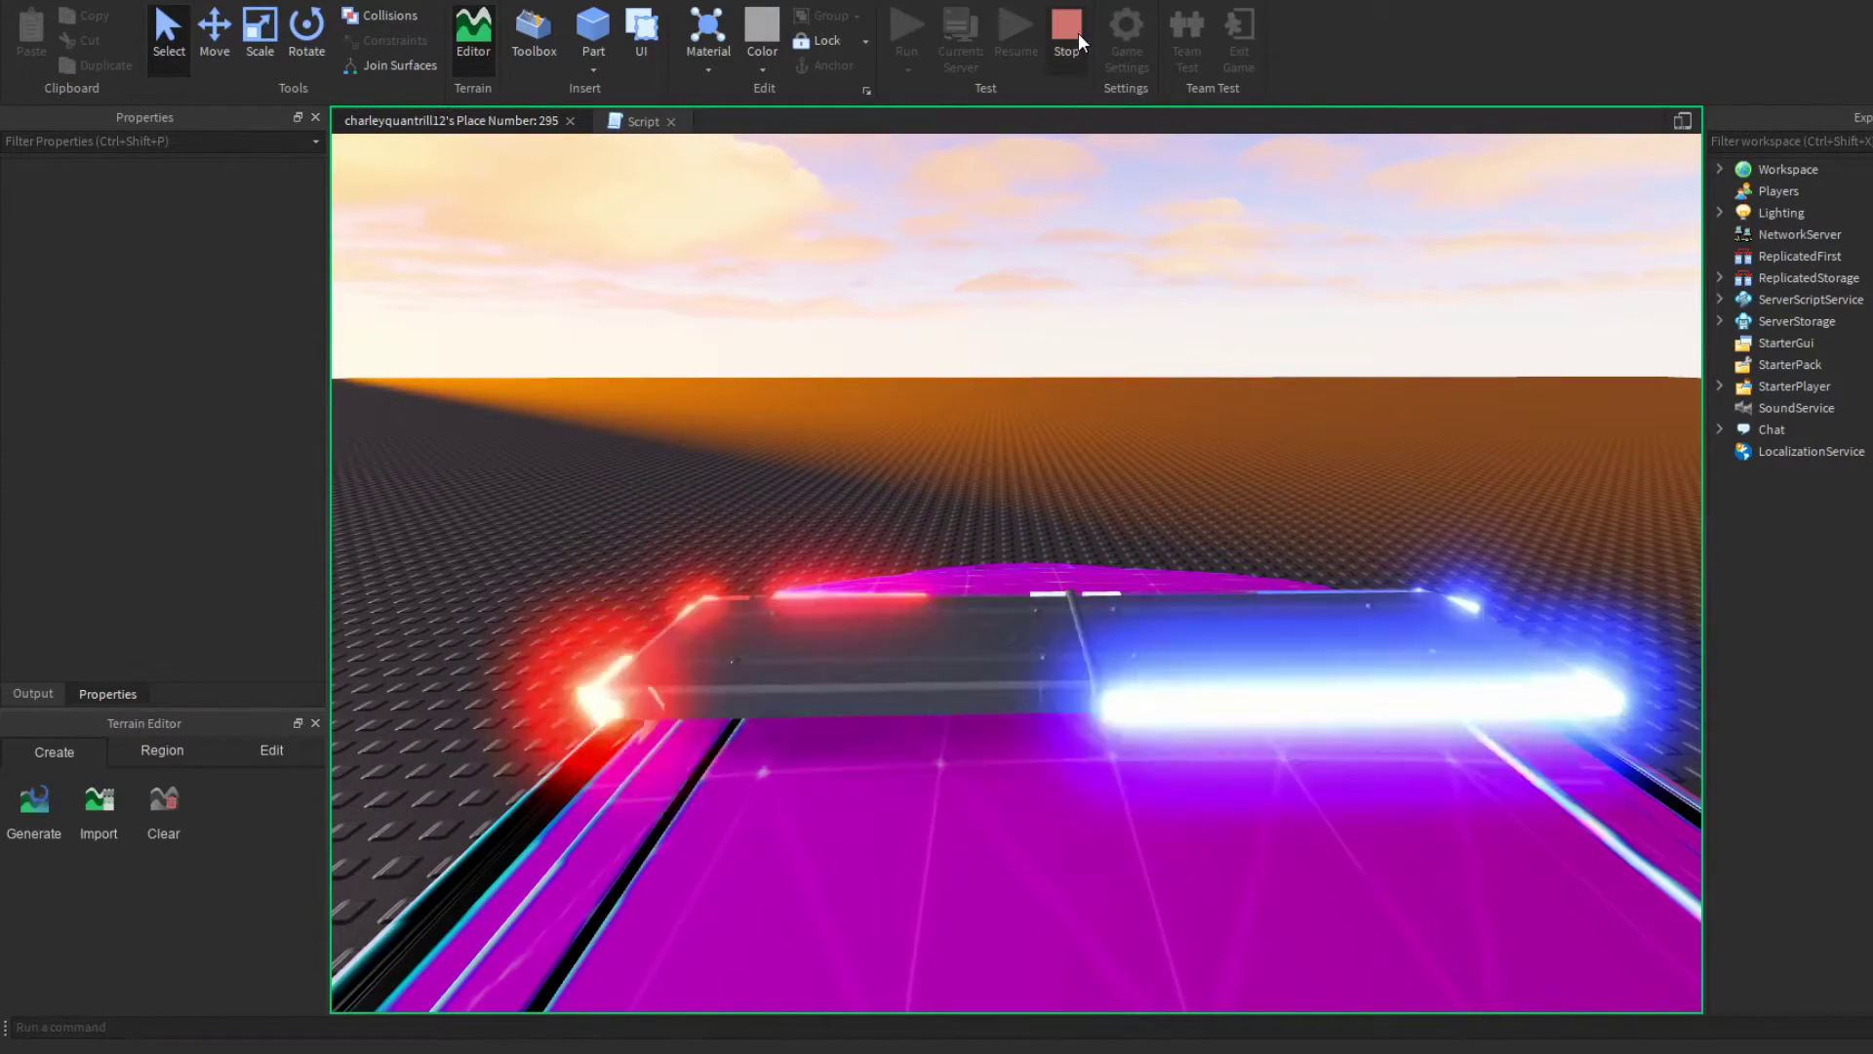
{"action": "left_click", "coordinate": [1068, 29]}
Step: Change all four waits in the true branch to wait(0.2)
{"action": "key", "text": "BackSpace"}
{"action": "key", "text": "Down"}
{"action": "key", "text": "Down"}
{"action": "key", "text": "Down"}
{"action": "key", "text": "Down"}
{"action": "key", "text": "Down"}
{"action": "key", "text": "Right"}
{"action": "key", "text": "BackSpace"}
{"action": "key", "text": "Down"}
{"action": "key", "text": "Down"}
{"action": "key", "text": "Down"}
{"action": "key", "text": "Down"}
{"action": "key", "text": "Down"}
{"action": "key", "text": "Right"}
{"action": "key", "text": "BackSpace"}
{"action": "key", "text": "Down"}
{"action": "key", "text": "Down"}
{"action": "key", "text": "Down"}
{"action": "key", "text": "Down"}
{"action": "key", "text": "Down"}
{"action": "key", "text": "Right"}
Step: Run the simulation to check the flashing with the 0.2 waits, stop it and reopen the script
{"action": "left_click", "coordinate": [457, 14]}
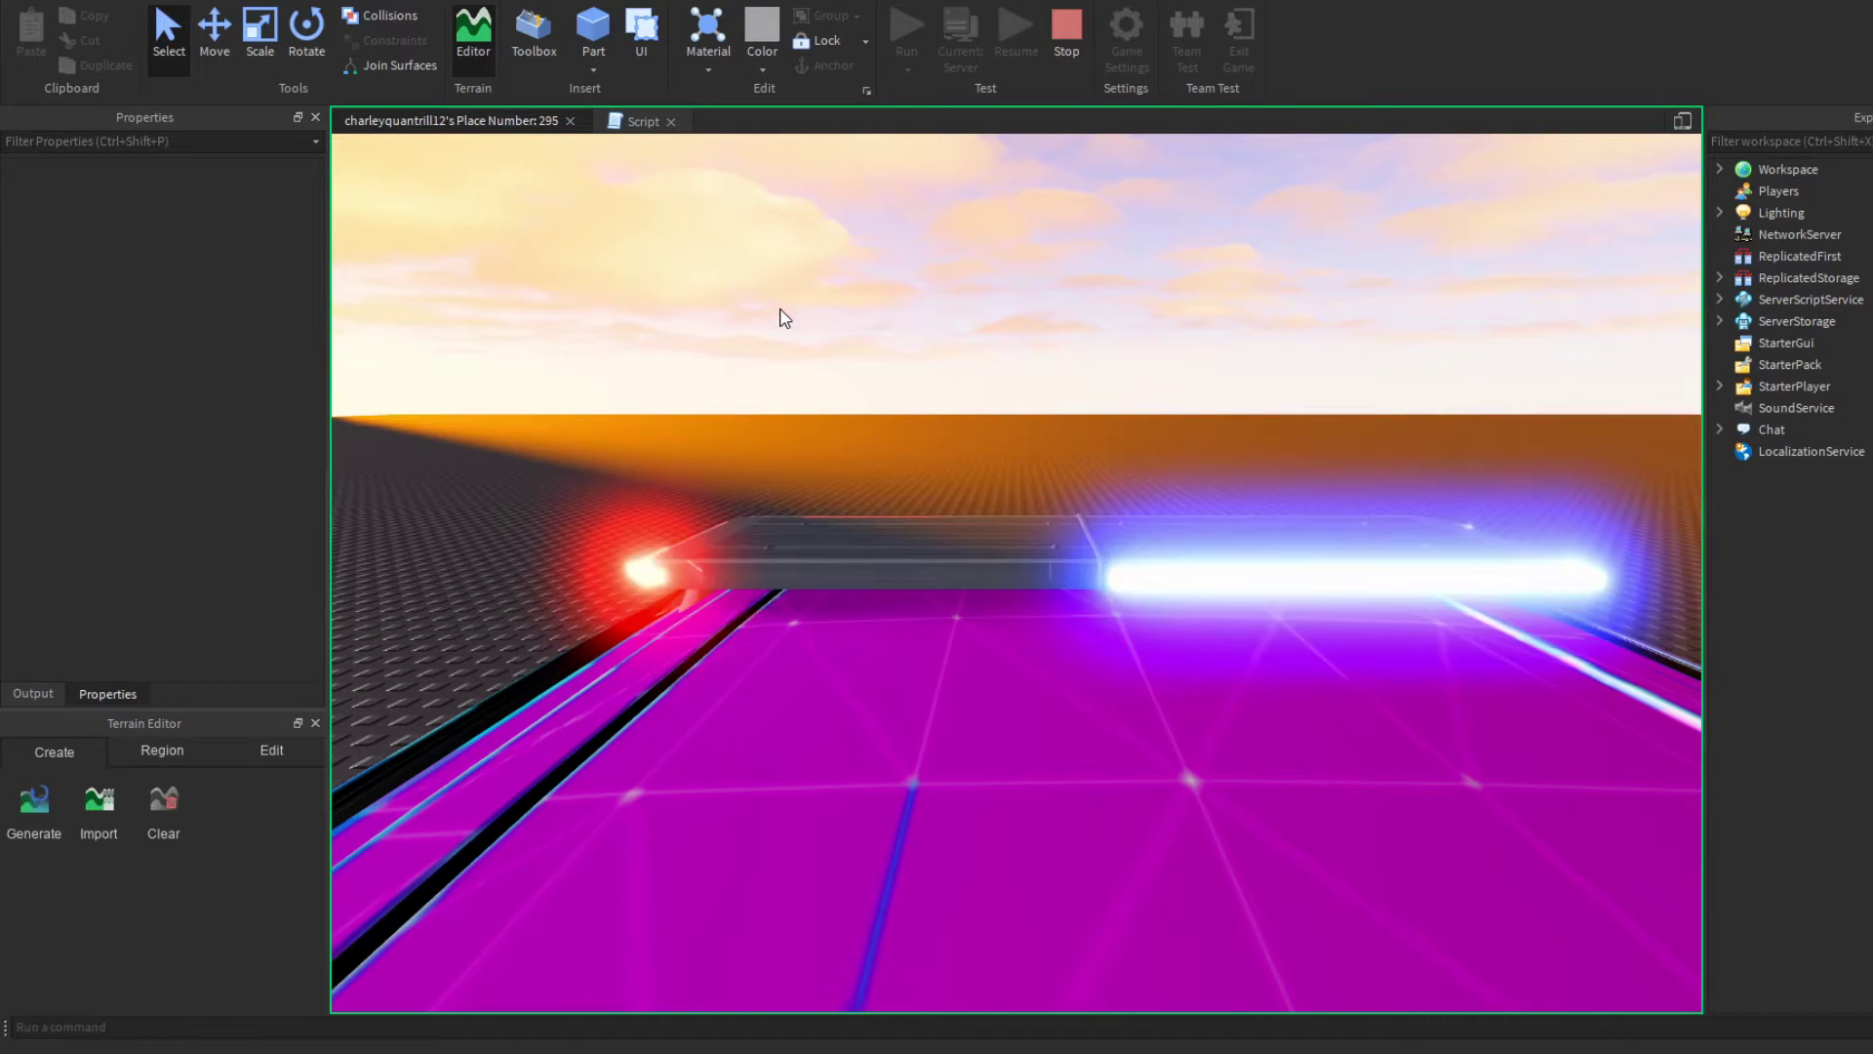
{"action": "left_click", "coordinate": [1067, 34]}
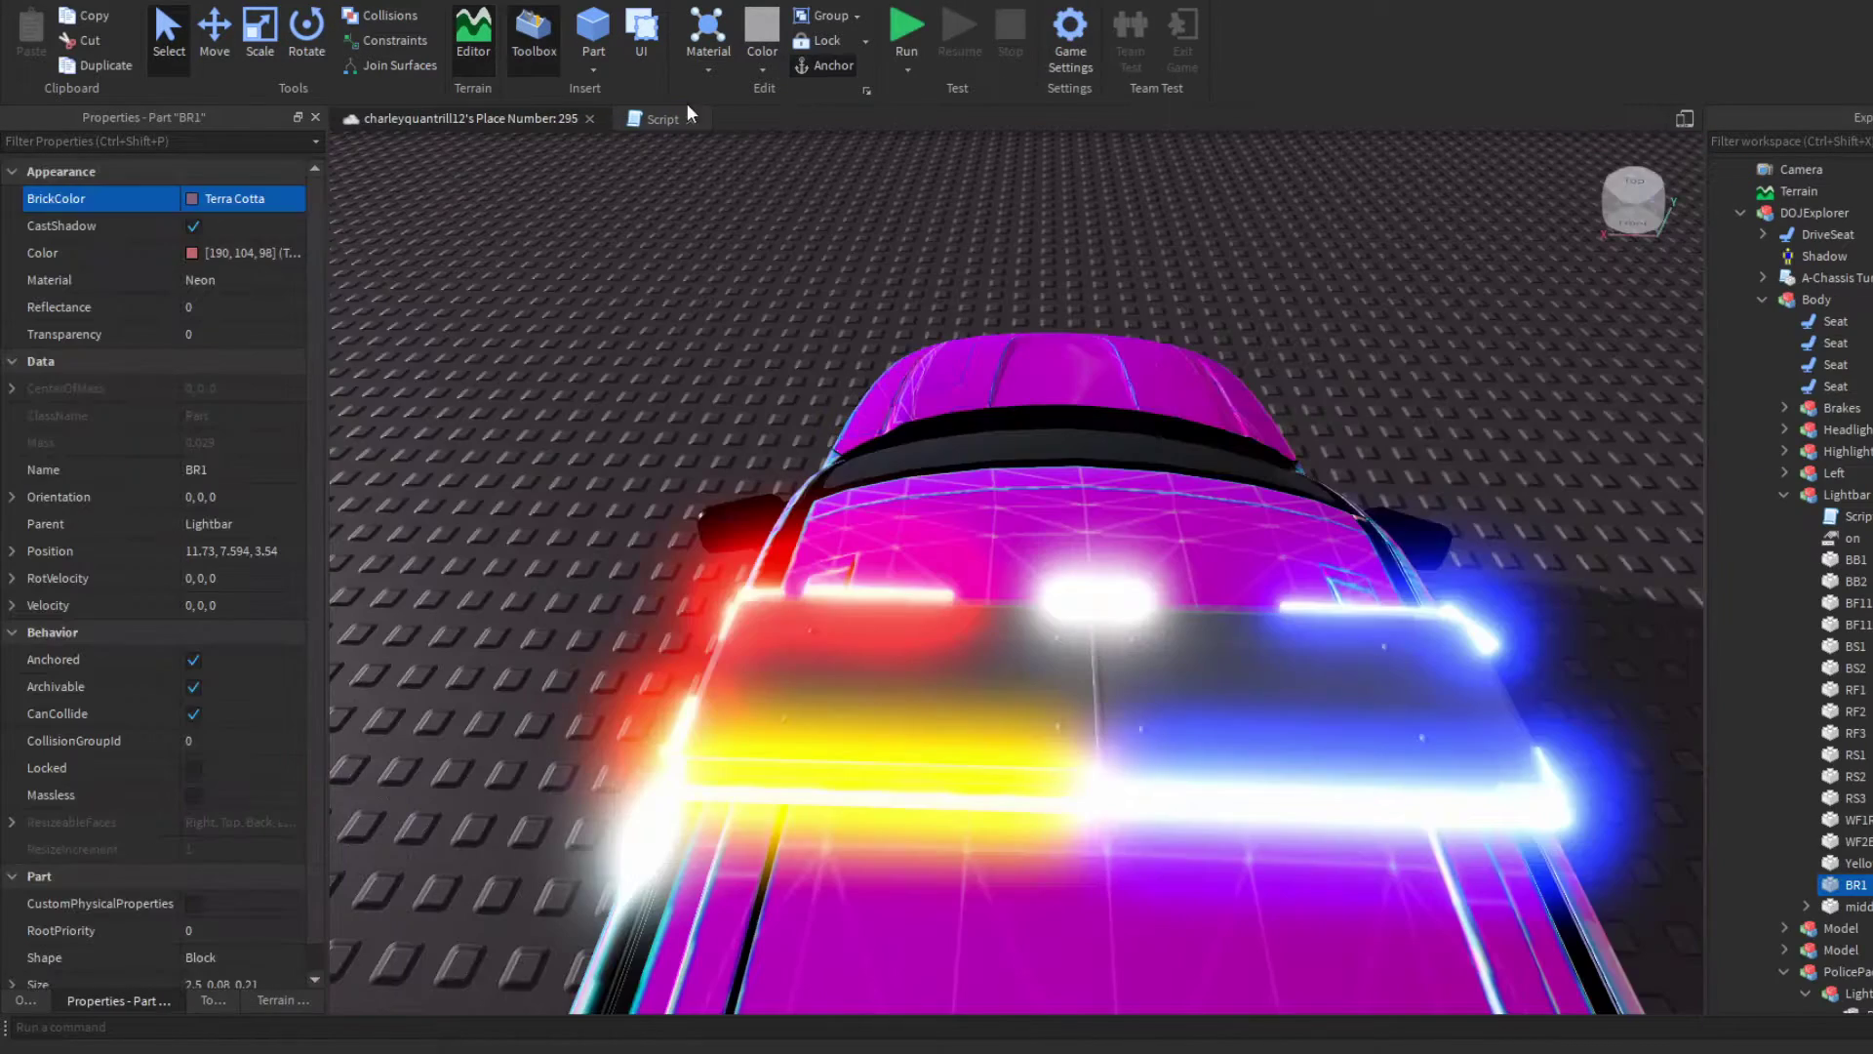
{"action": "left_click", "coordinate": [662, 118]}
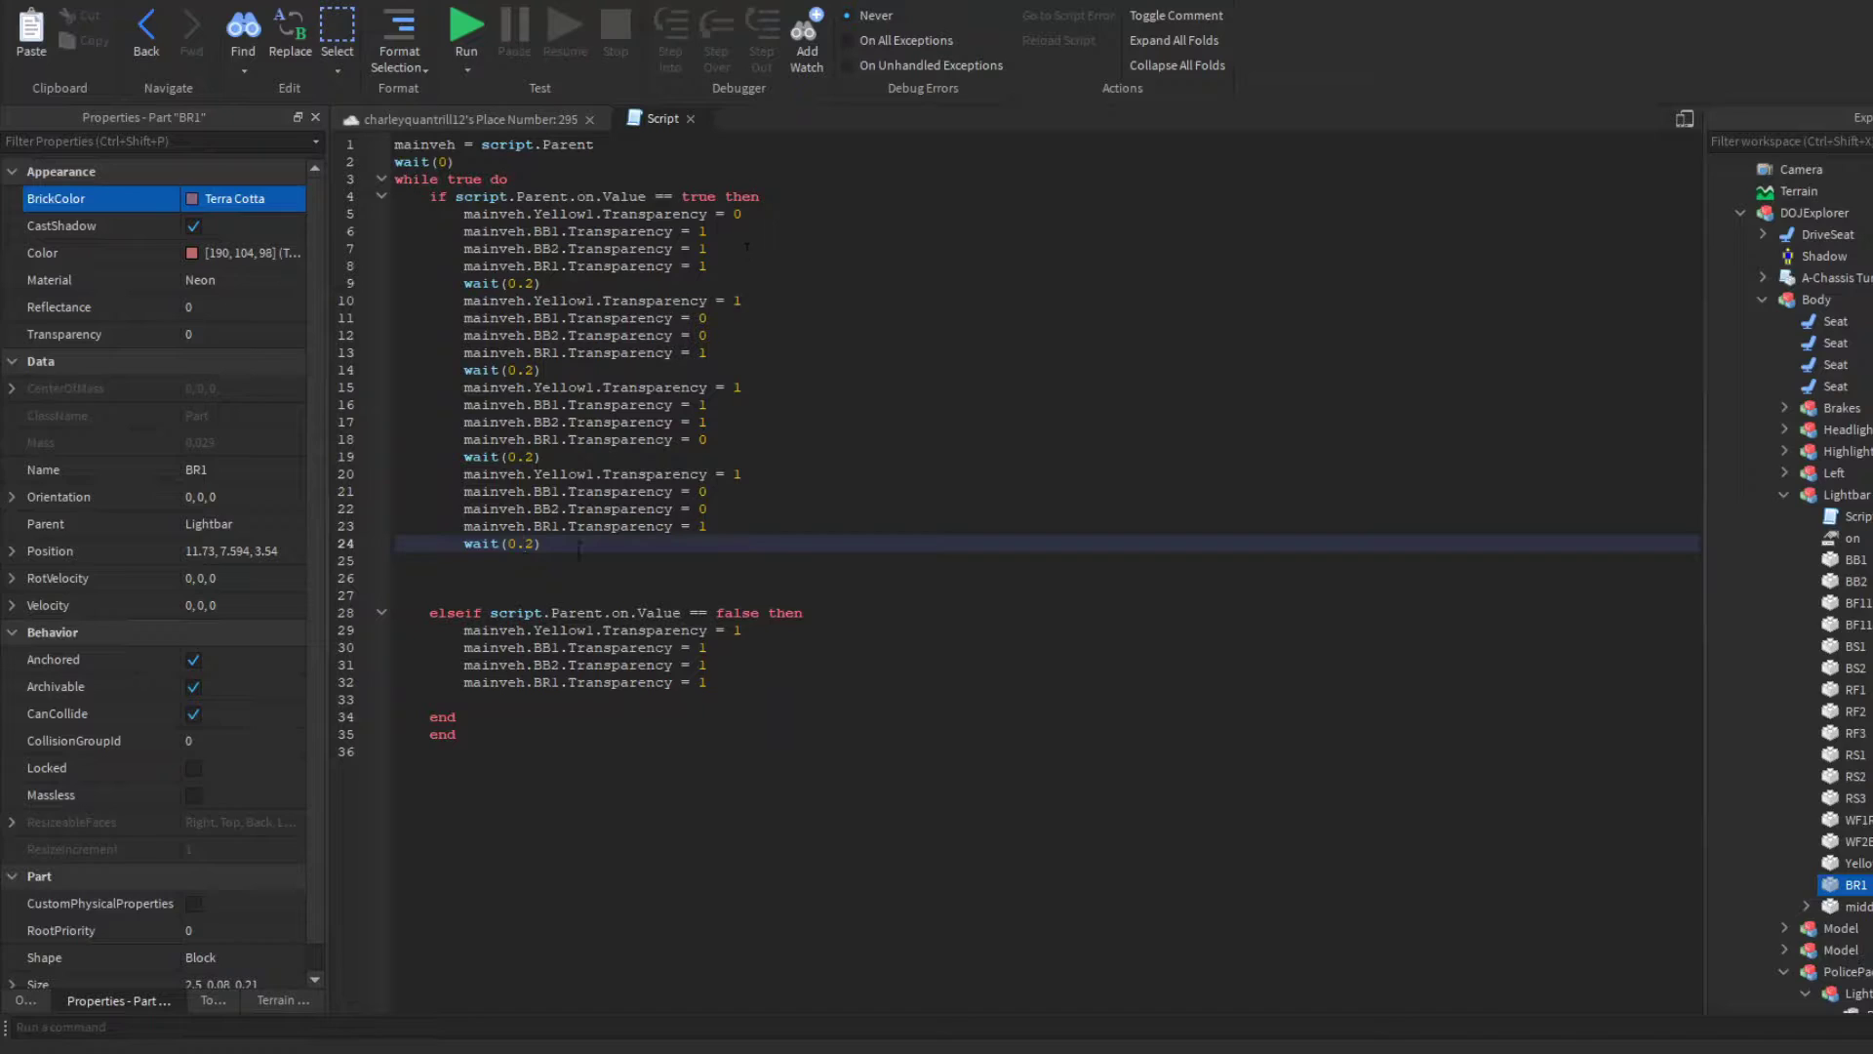
Step: Add a fifth phase by pasting a copy of the fourth phase below it, and change the copy's wait time
{"action": "left_click_drag", "start_coordinate": [580, 549], "coordinate": [465, 475]}
{"action": "key", "text": "ctrl+c"}
{"action": "left_click", "coordinate": [714, 546]}
{"action": "key", "text": "Return"}
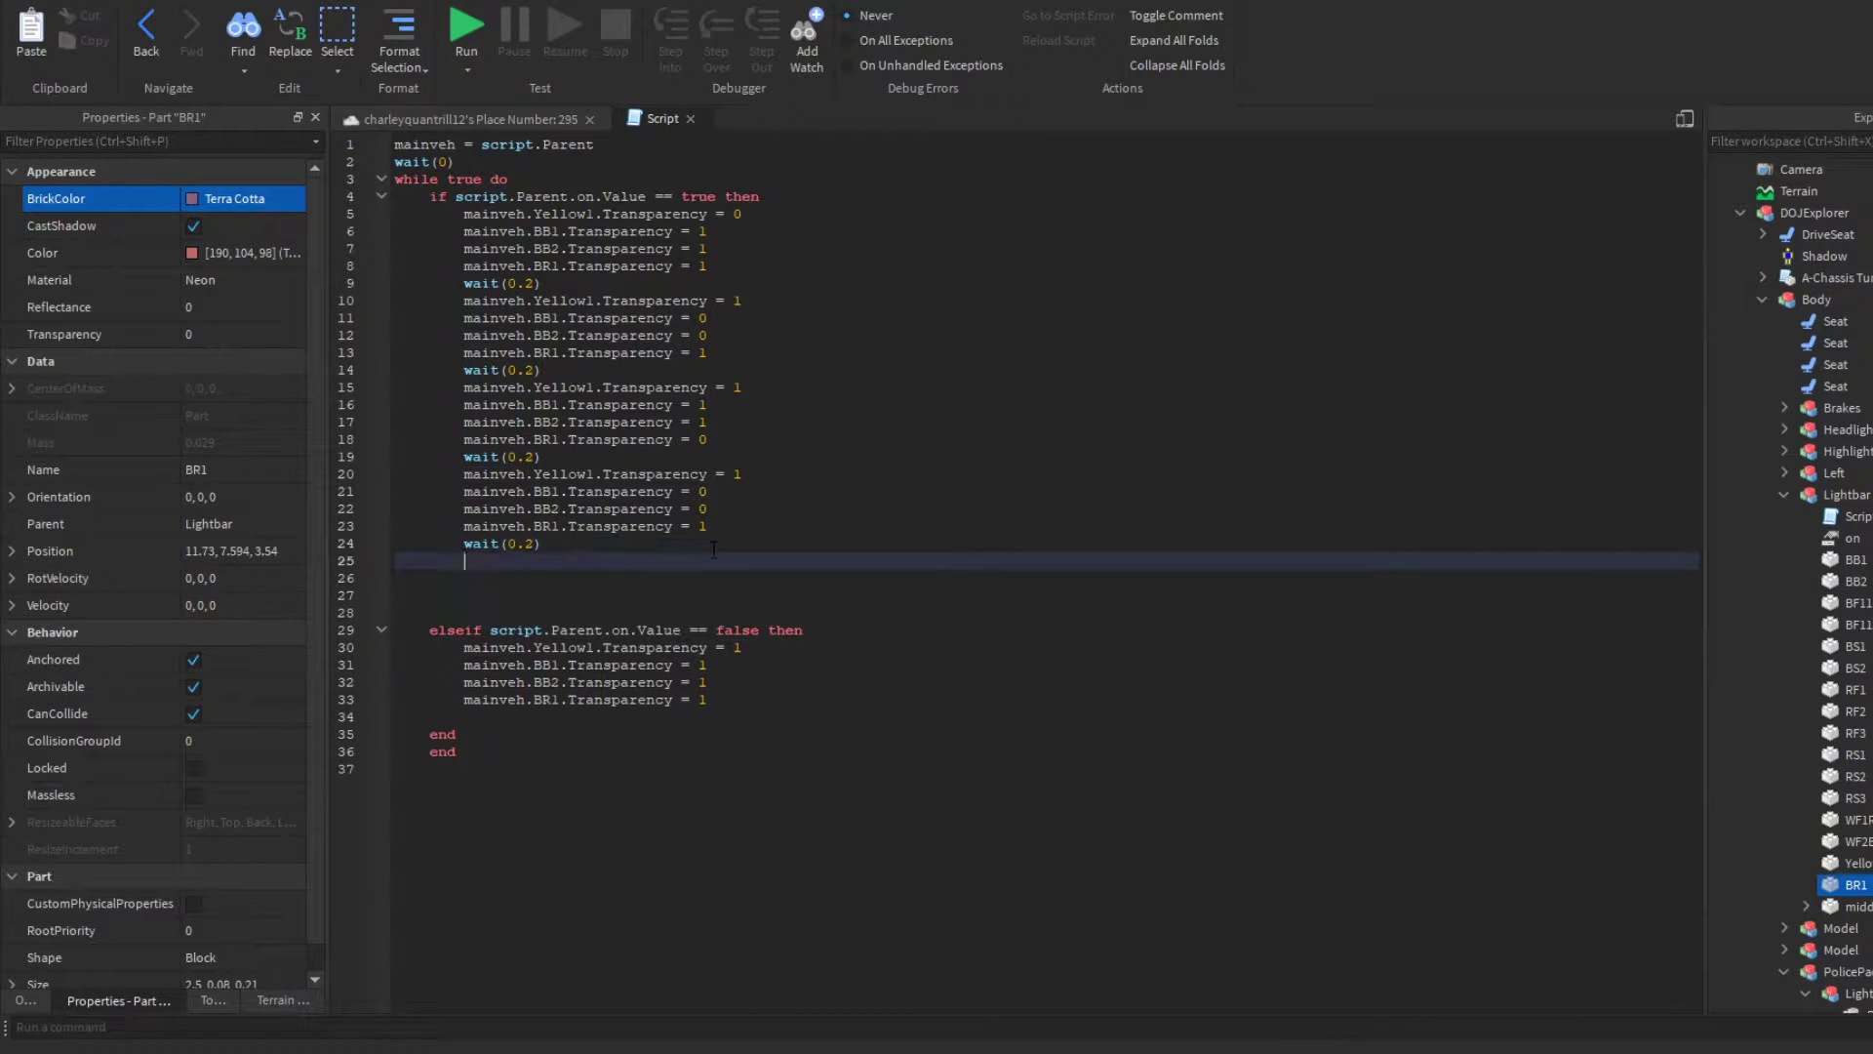
{"action": "key", "text": "ctrl+v"}
{"action": "left_click", "coordinate": [732, 576]}
{"action": "left_click", "coordinate": [531, 633]}
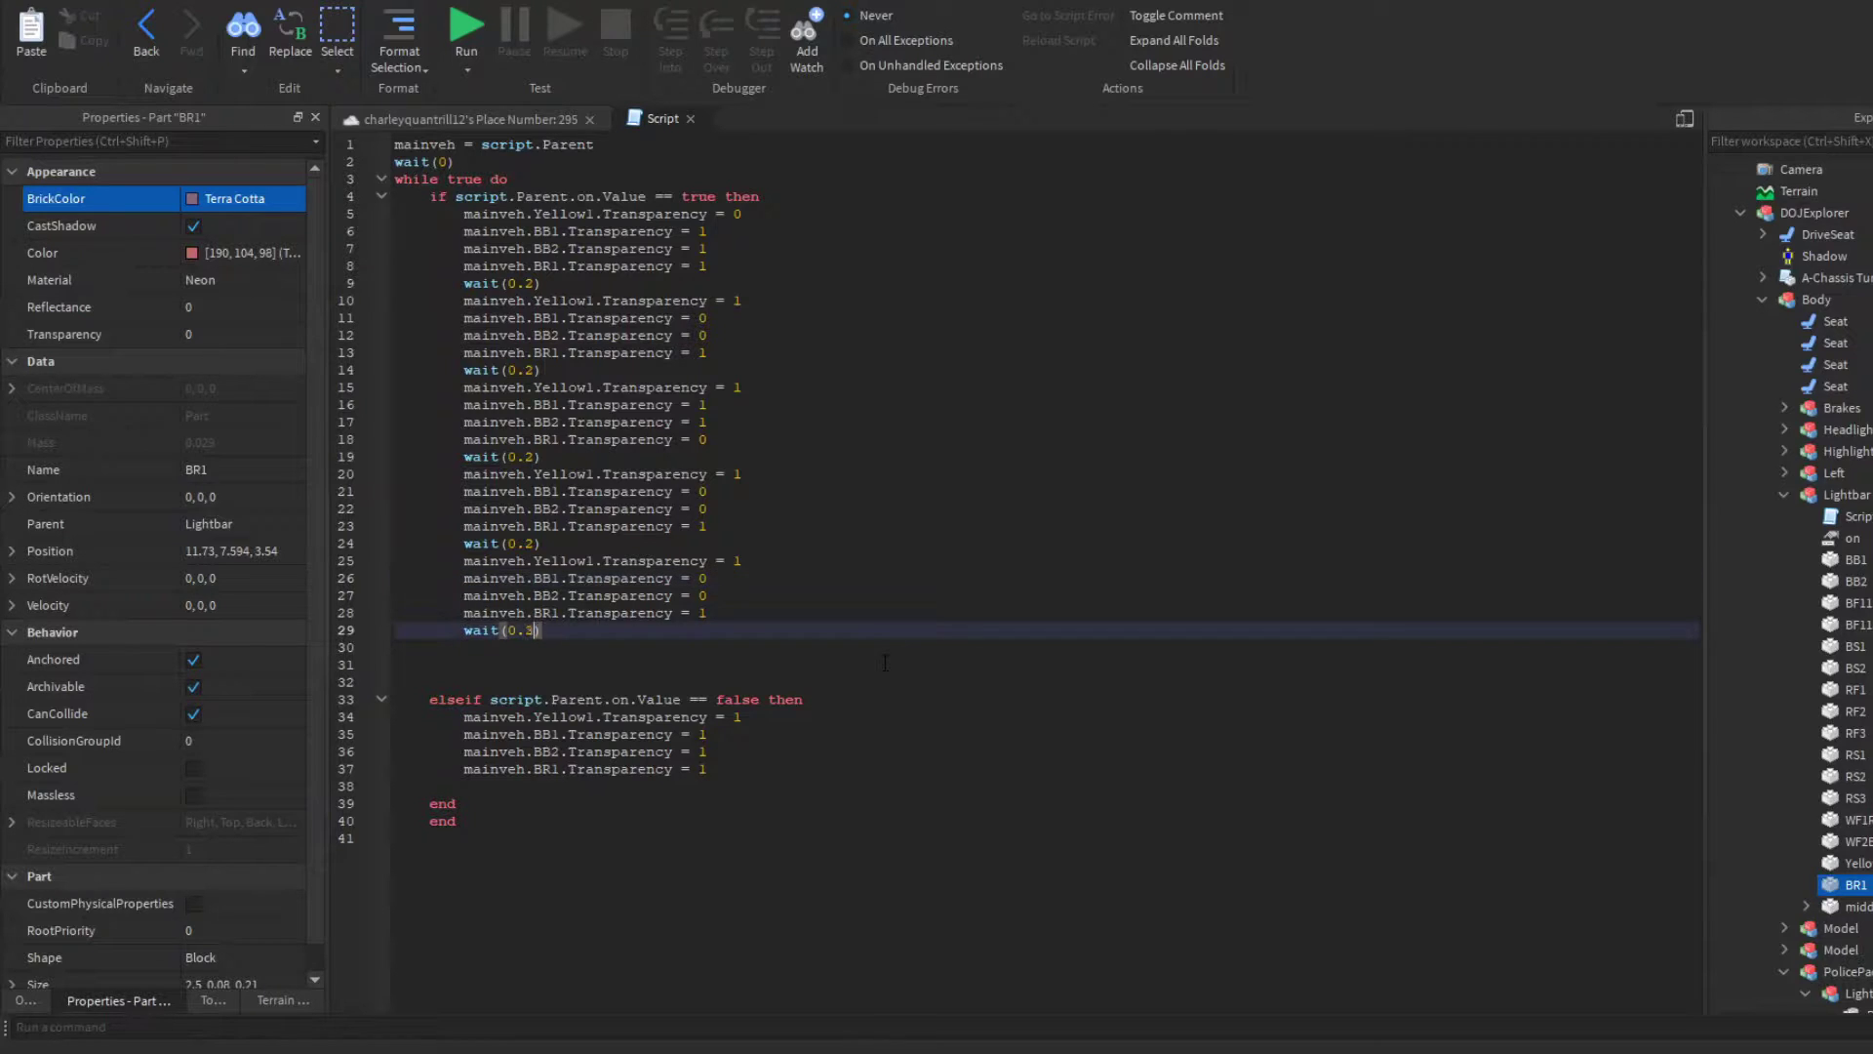
Step: Run the simulation to check the flashing, and set the fifth phase's wait to 0.2 and the first phase's wait to 0.3
{"action": "left_click", "coordinate": [469, 31]}
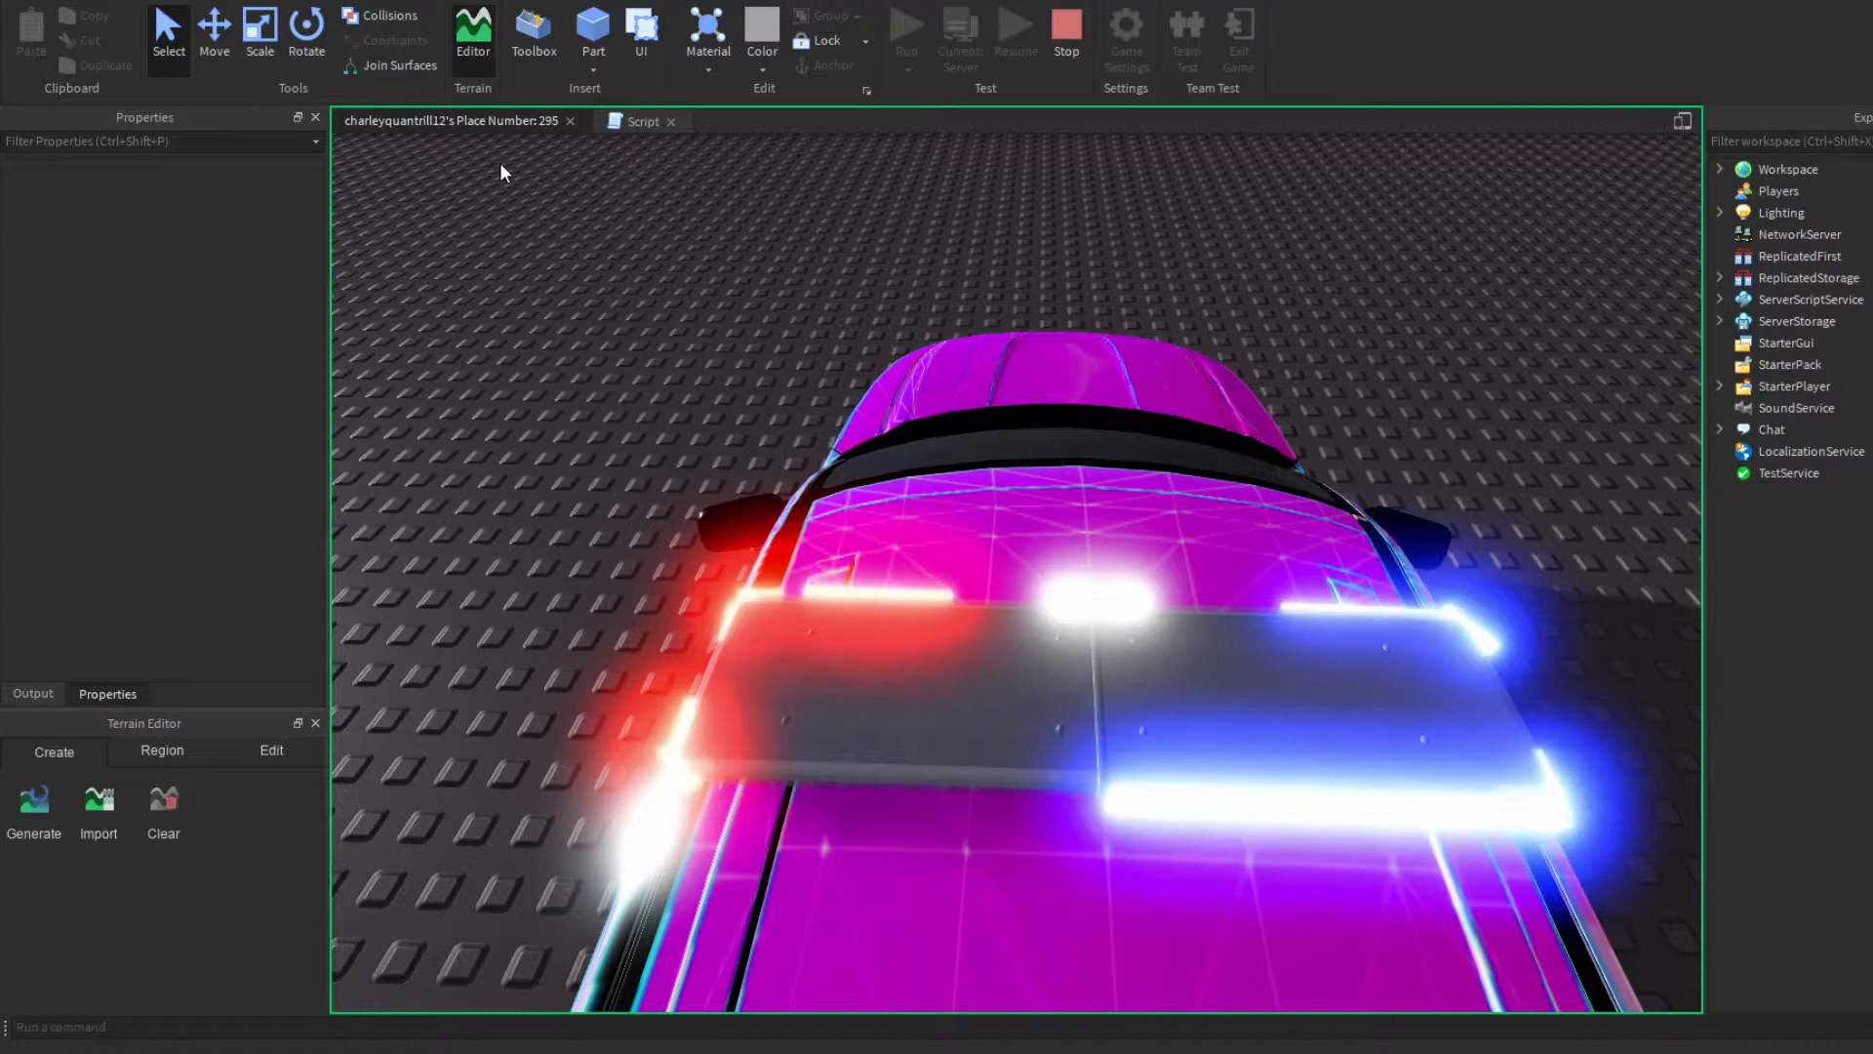
{"action": "left_click", "coordinate": [667, 119]}
{"action": "key", "text": "Up"}
{"action": "key", "text": "Up"}
{"action": "key", "text": "Up"}
{"action": "key", "text": "Up"}
{"action": "key", "text": "Up"}
{"action": "key", "text": "Up"}
{"action": "key", "text": "Up"}
{"action": "key", "text": "Up"}
{"action": "key", "text": "Up"}
{"action": "key", "text": "Up"}
{"action": "key", "text": "Up"}
{"action": "key", "text": "Up"}
{"action": "key", "text": "Up"}
{"action": "key", "text": "Up"}
{"action": "key", "text": "Up"}
{"action": "key", "text": "Down"}
{"action": "key", "text": "Down"}
{"action": "key", "text": "Down"}
{"action": "key", "text": "Up"}
{"action": "key", "text": "Up"}
{"action": "key", "text": "Up"}
{"action": "key", "text": "Up"}
{"action": "key", "text": "Up"}
{"action": "key", "text": "Up"}
{"action": "key", "text": "Up"}
{"action": "key", "text": "Up"}
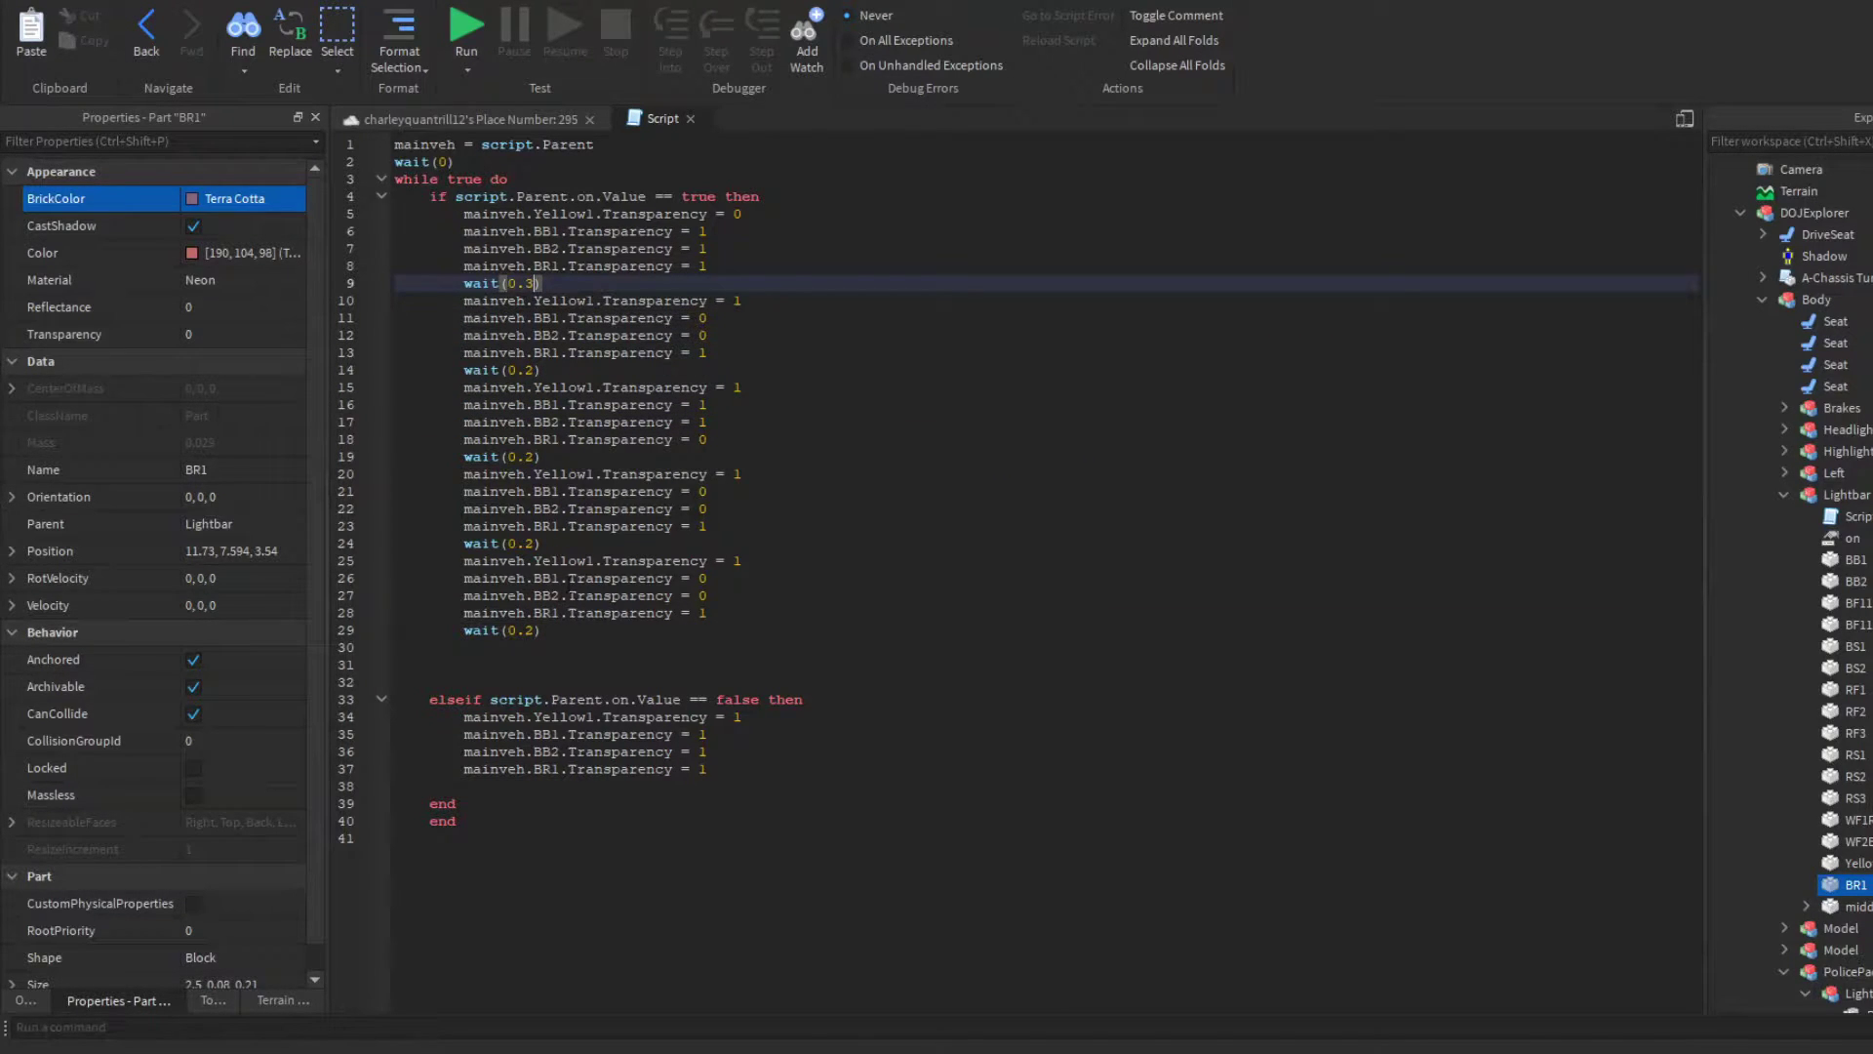
Step: Run the simulation to check the flashing with the adjusted first wait, stop it and reopen the script
{"action": "left_click", "coordinate": [465, 43]}
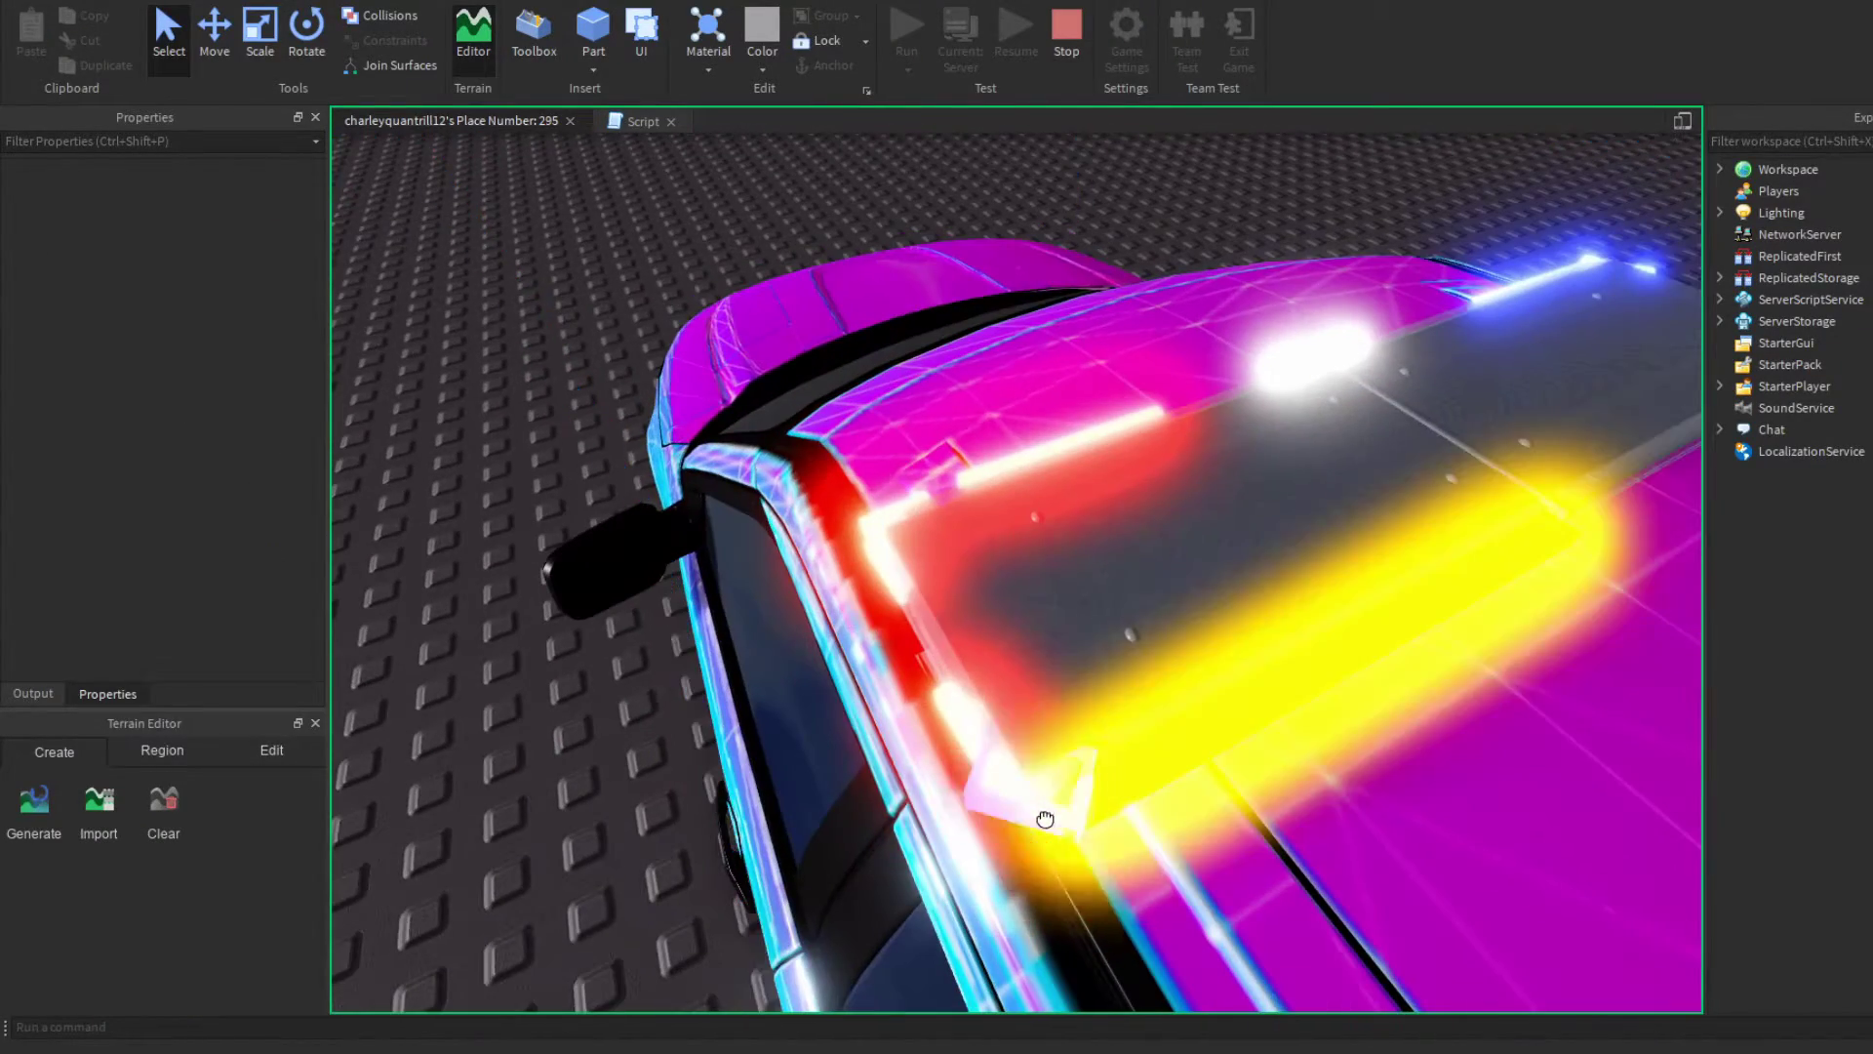
{"action": "left_click", "coordinate": [1045, 817], "text": "alt"}
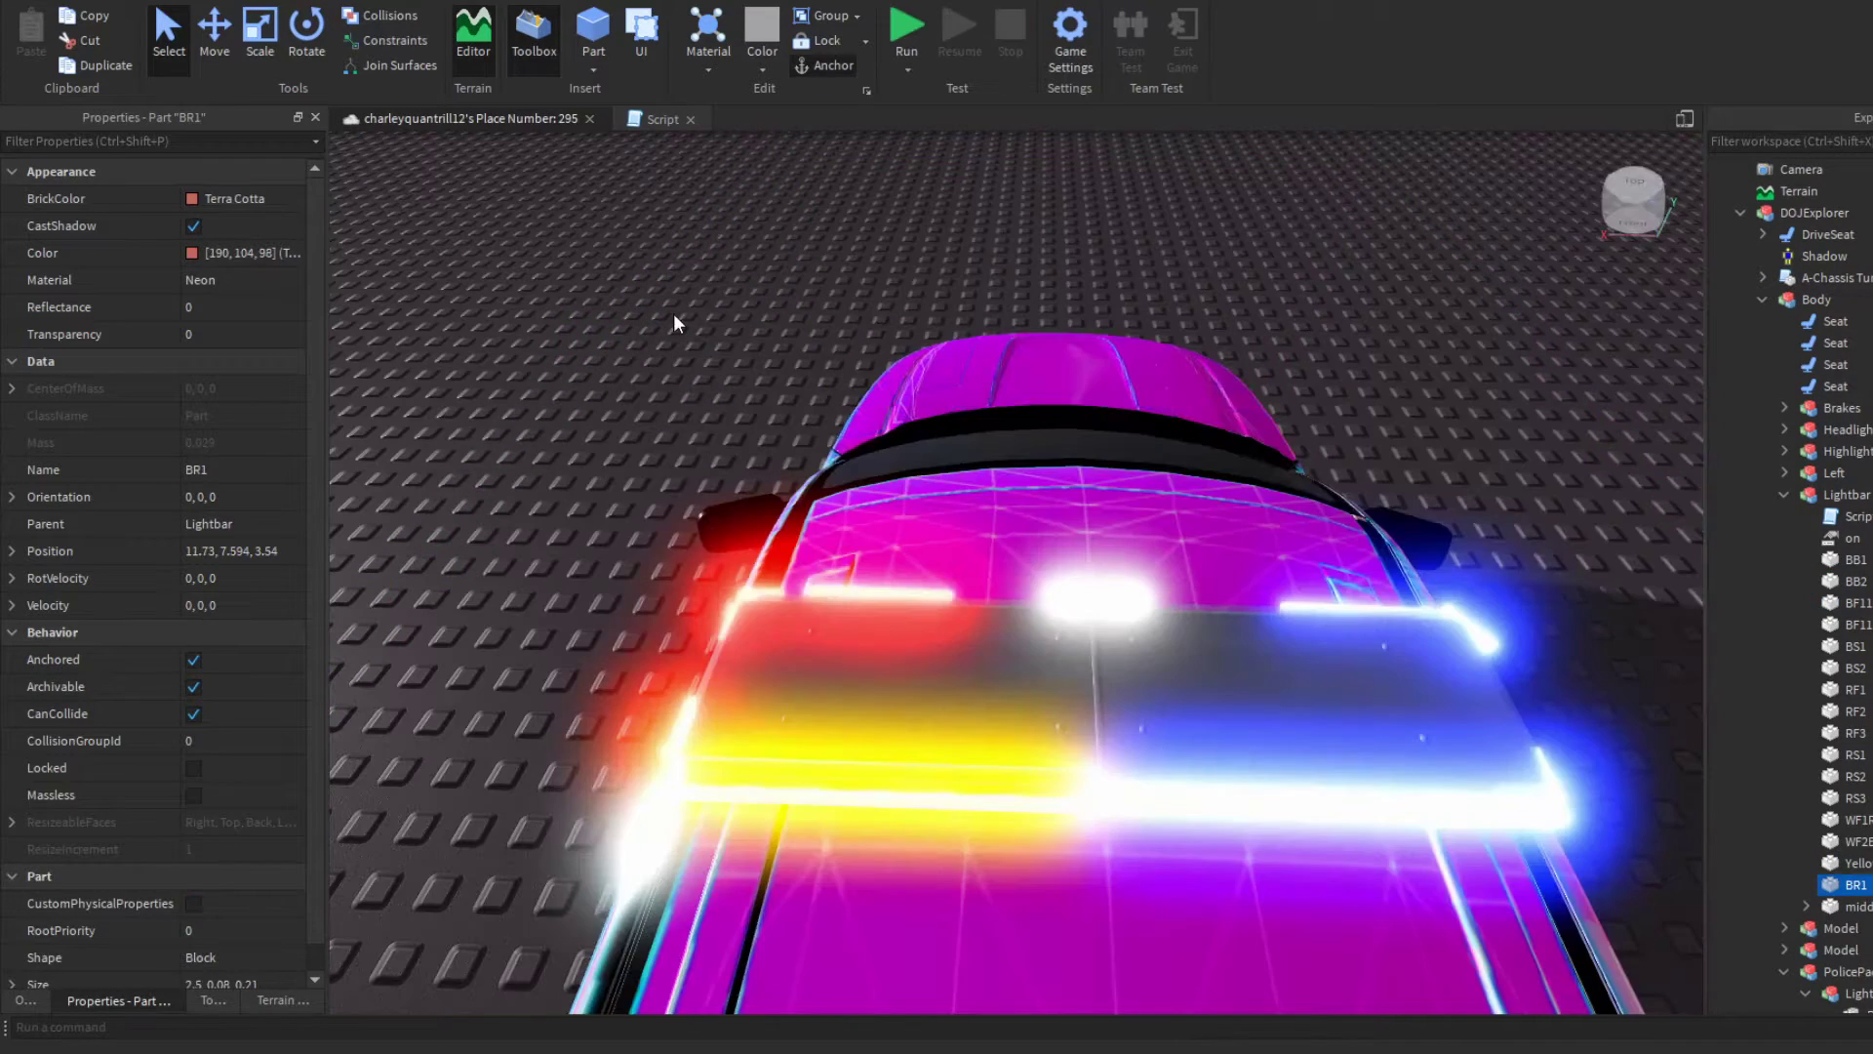
{"action": "left_click", "coordinate": [653, 120]}
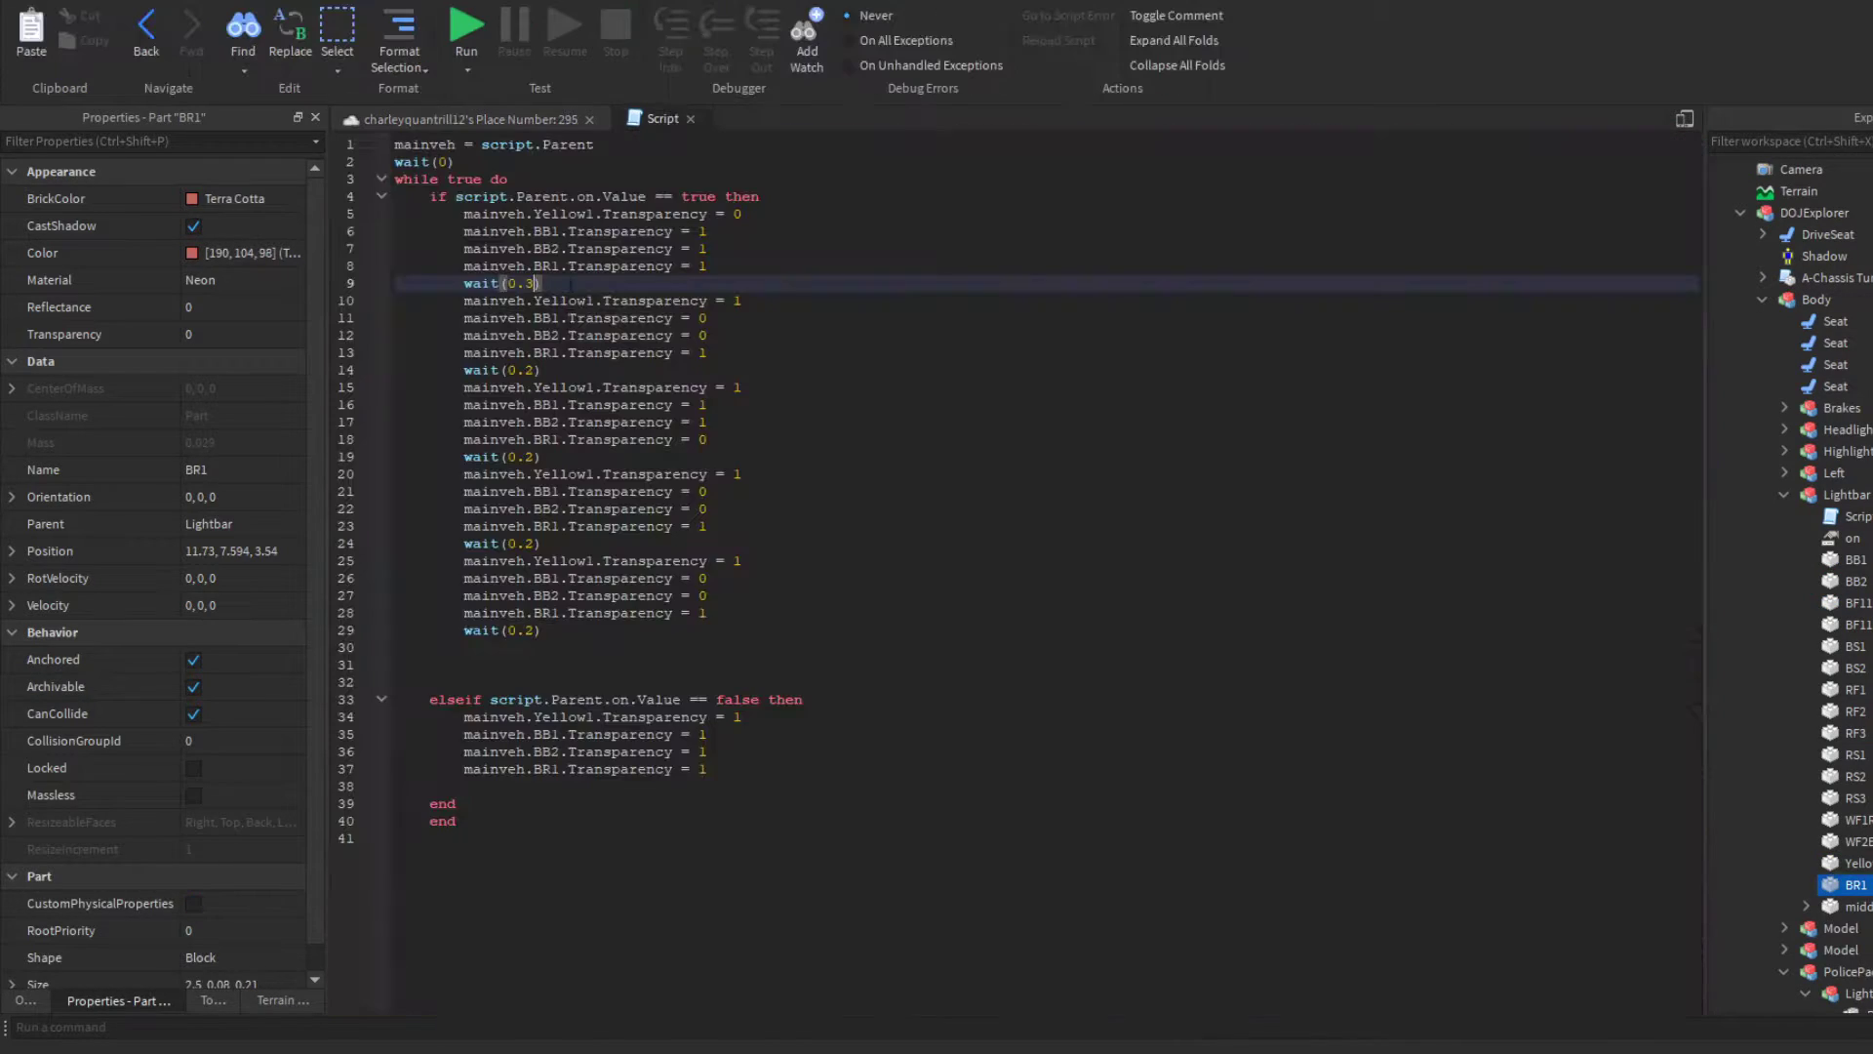
Step: Add the line mainveh.RS1.Transparency = 1 below the BR1 line of the first phase and copy it
{"action": "left_click", "coordinate": [751, 264]}
{"action": "key", "text": "Delete"}
{"action": "key", "text": "Return"}
{"action": "key", "text": "Return"}
{"action": "key", "text": "Up"}
{"action": "key", "text": "Tab"}
{"action": "key", "text": "Tab"}
{"action": "type", "text": "mainveh.RS1/"}
{"action": "key", "text": "BackSpace"}
{"action": "type", "text": ".Transparency = 1"}
{"action": "key", "text": "ctrl+c"}
Step: Paste the RS1 transparency line into the four remaining phases, setting its value to 0 in the third phase
{"action": "left_click", "coordinate": [736, 370]}
{"action": "key", "text": "Return"}
{"action": "key", "text": "ctrl+v"}
{"action": "left_click", "coordinate": [736, 473]}
{"action": "key", "text": "Return"}
{"action": "key", "text": "ctrl+v"}
{"action": "key", "text": "BackSpace"}
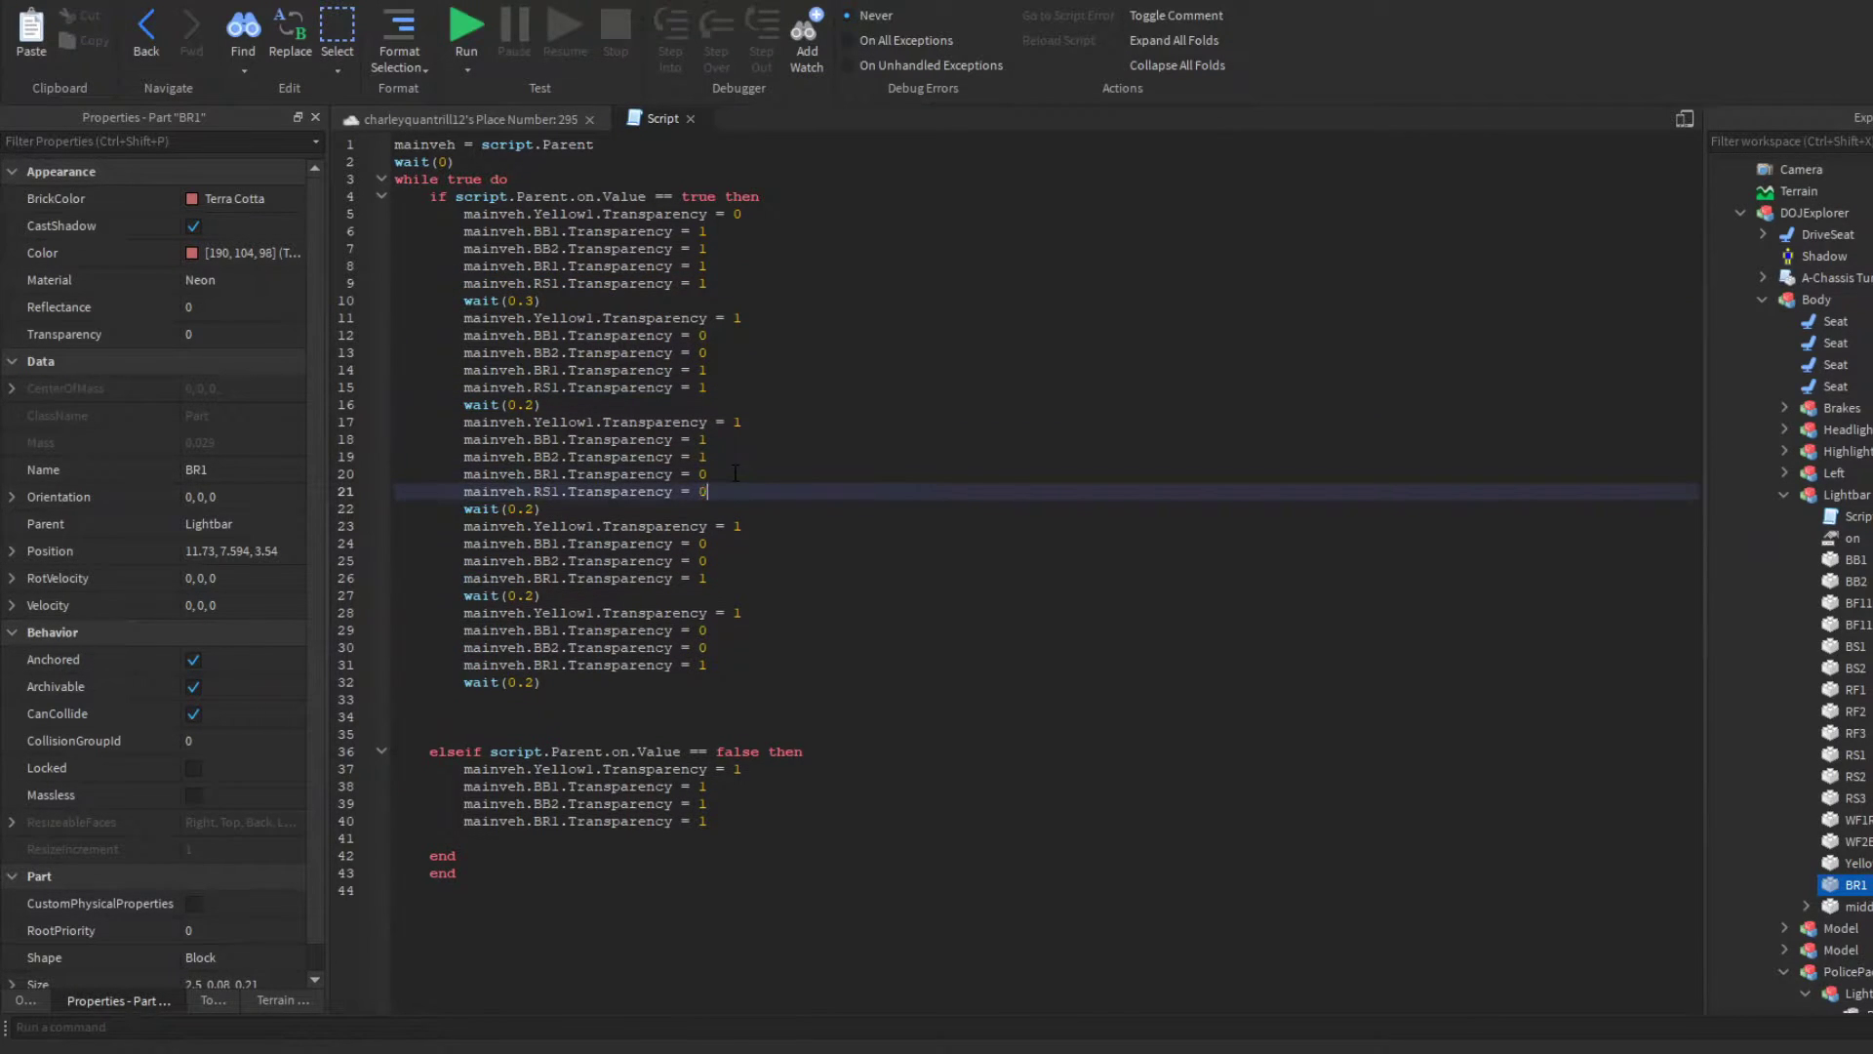
{"action": "type", "text": "0"}
{"action": "left_click", "coordinate": [719, 579]}
{"action": "key", "text": "Return"}
{"action": "key", "text": "ctrl+v"}
{"action": "left_click", "coordinate": [728, 683]}
{"action": "key", "text": "Return"}
{"action": "key", "text": "ctrl+v"}
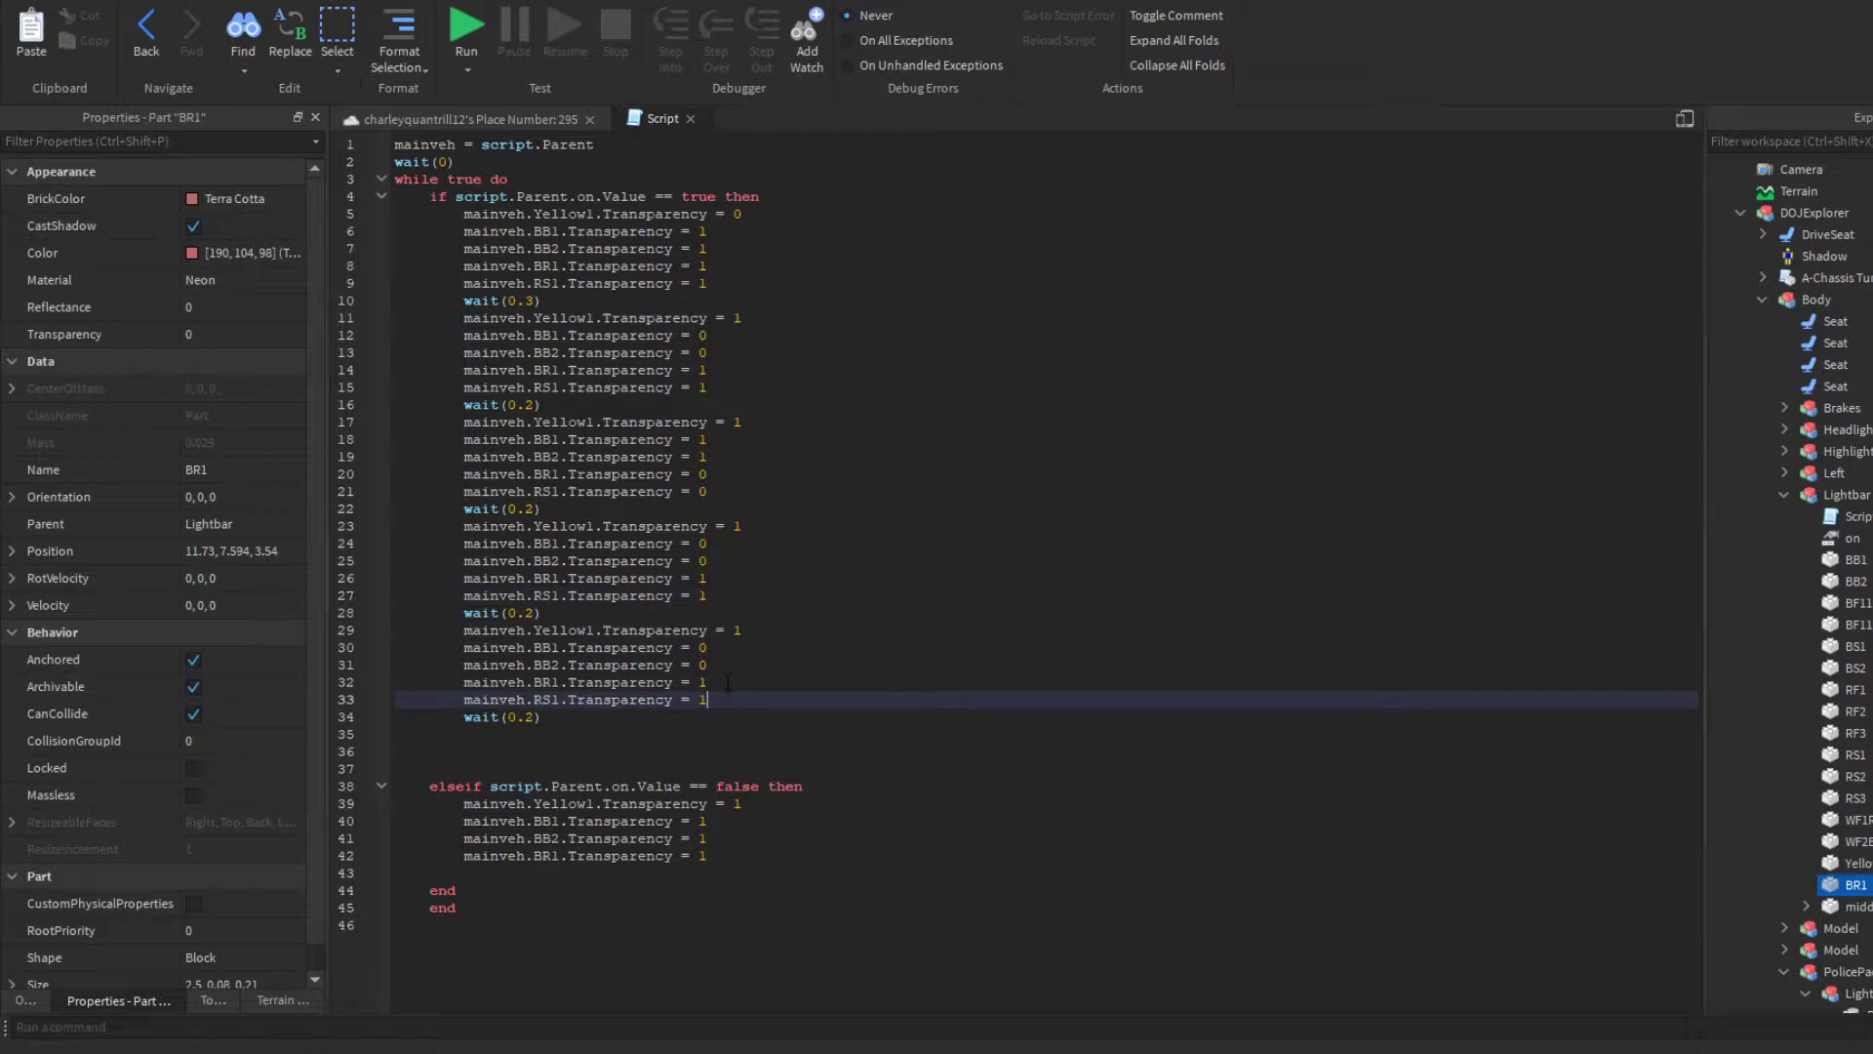
{"action": "left_click", "coordinate": [729, 855]}
Step: Run the simulation to check the light bar flashing with RS1 included, and stop it
{"action": "left_click", "coordinate": [482, 44]}
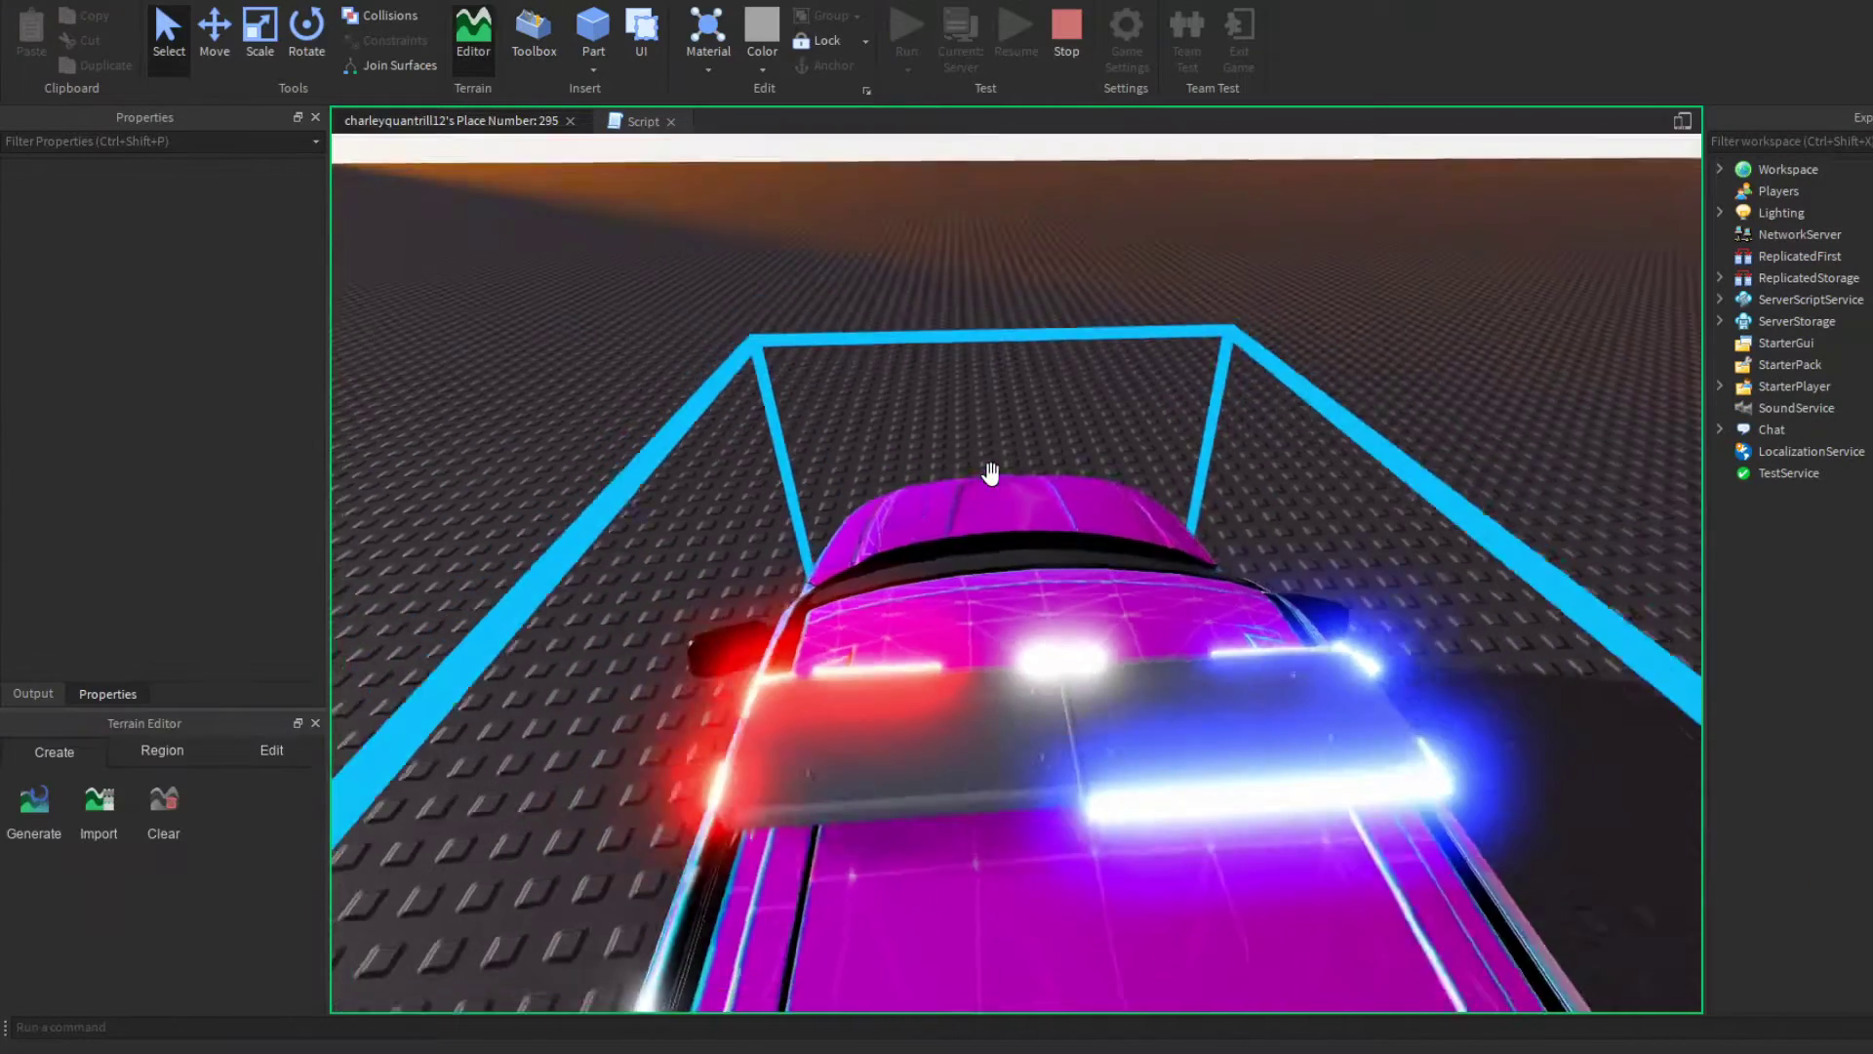
{"action": "right_click_drag", "start_coordinate": [992, 472], "coordinate": [992, 476]}
{"action": "left_click", "coordinate": [1069, 32]}
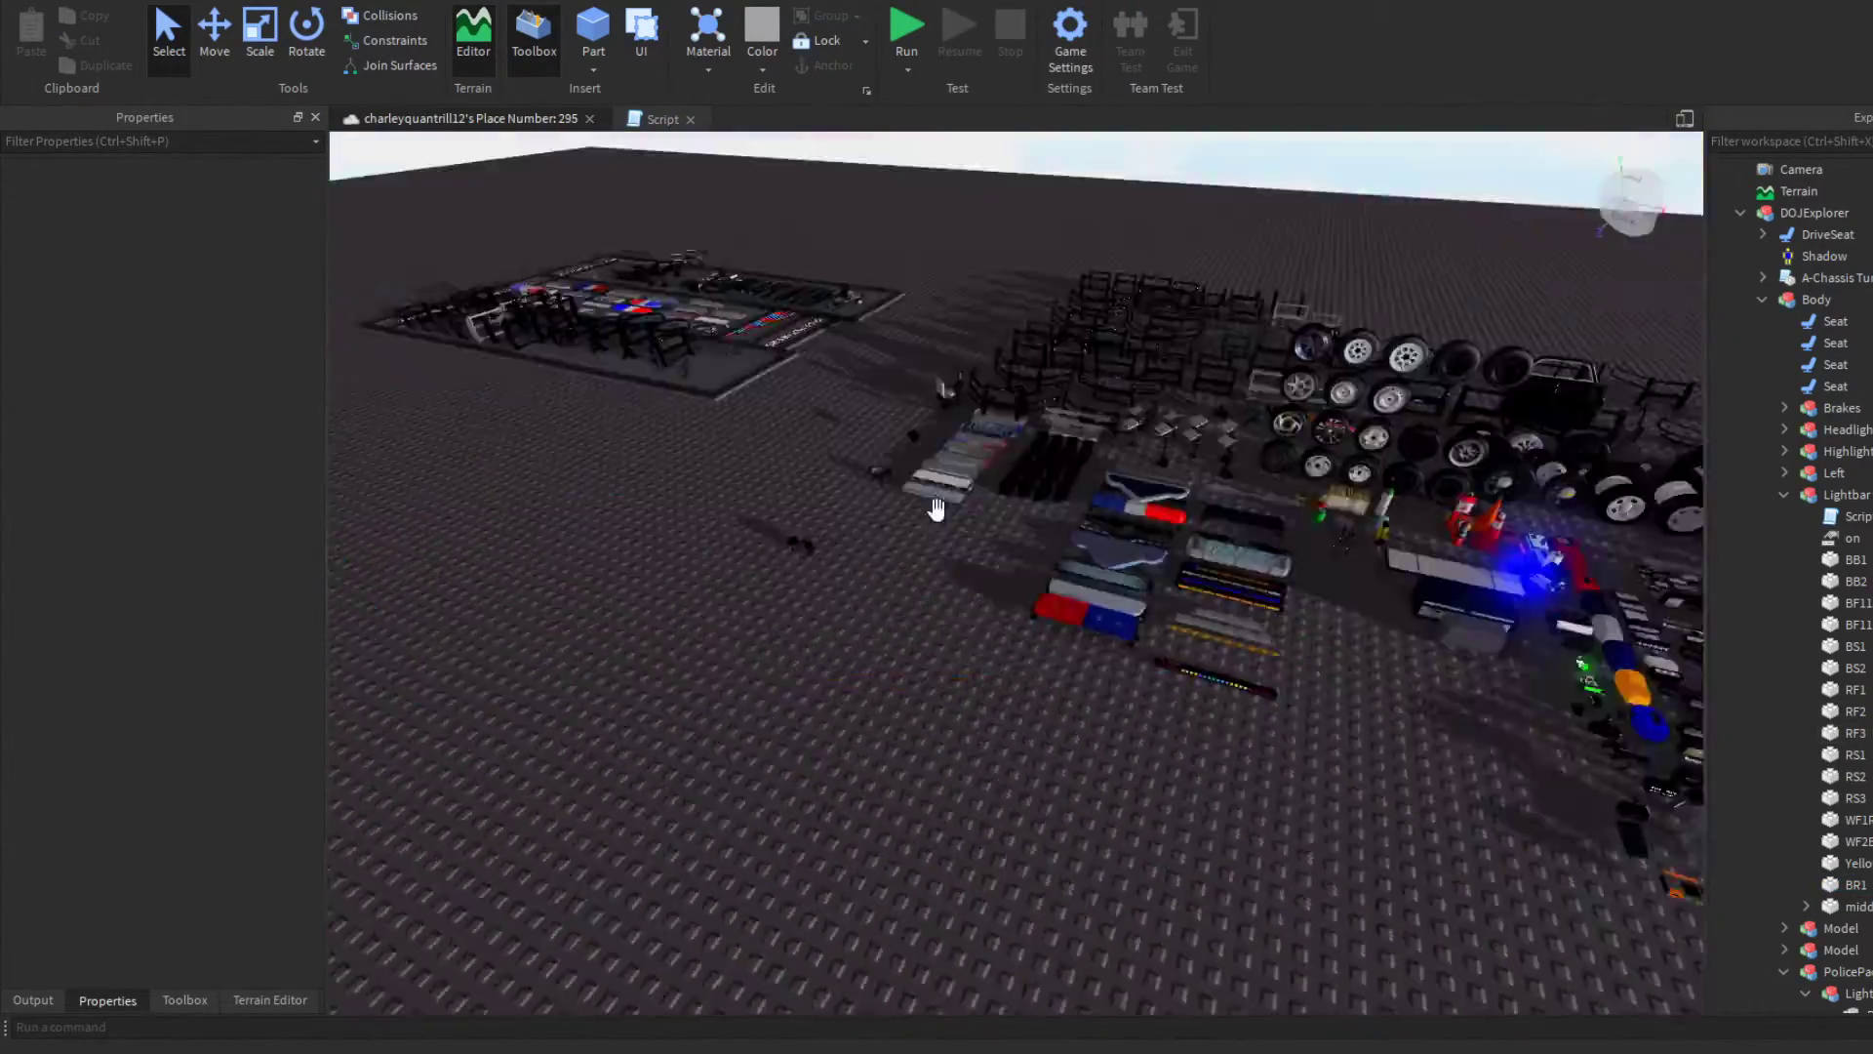
Step: Copy the HG2 Side Runners 4 Set model from the parts collection, paste it and move it to the DOJExplorer
{"action": "right_click_drag", "start_coordinate": [936, 509], "coordinate": [828, 426]}
{"action": "left_click", "coordinate": [828, 426]}
{"action": "left_click", "coordinate": [1860, 868]}
{"action": "key", "text": "ctrl+c"}
{"action": "right_click_drag", "start_coordinate": [1202, 709], "coordinate": [1124, 566]}
{"action": "key", "text": "ctrl+v"}
{"action": "key", "text": "ctrl+2"}
{"action": "left_click_drag", "start_coordinate": [1130, 559], "coordinate": [1321, 498]}
{"action": "right_click_drag", "start_coordinate": [1322, 498], "coordinate": [1392, 727]}
Step: Scale the side runners to fit along the lower side of the vehicle
{"action": "left_click", "coordinate": [1392, 728]}
{"action": "left_click", "coordinate": [1343, 673]}
{"action": "key", "text": "ctrl+3"}
{"action": "left_click_drag", "start_coordinate": [1397, 670], "coordinate": [1598, 683]}
{"action": "left_click", "coordinate": [1180, 870]}
{"action": "right_click_drag", "start_coordinate": [1180, 870], "coordinate": [1120, 794]}
{"action": "left_click", "coordinate": [1025, 607]}
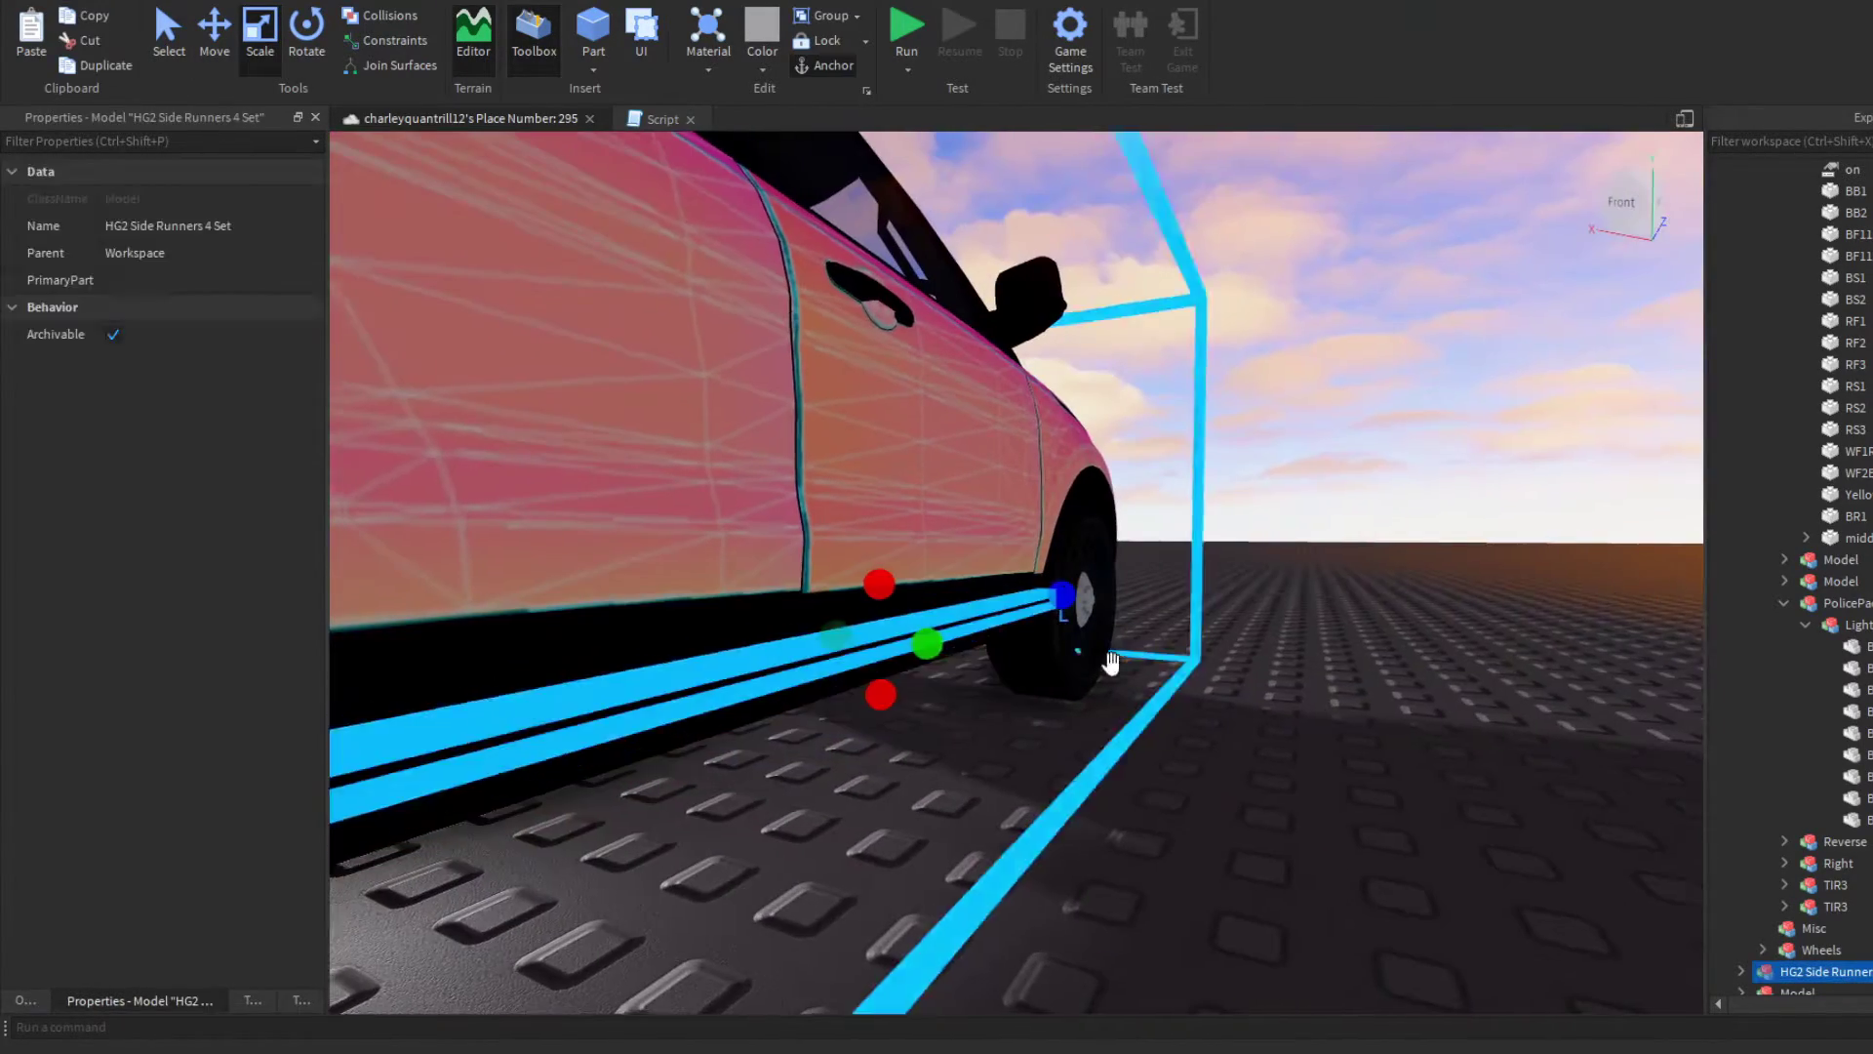
Step: Rotate the side runners to line up with the vehicle's lower edge
{"action": "right_click_drag", "start_coordinate": [1111, 661], "coordinate": [1054, 673]}
{"action": "key", "text": "ctrl+4"}
{"action": "left_click_drag", "start_coordinate": [1366, 515], "coordinate": [1411, 536]}
{"action": "key", "text": "ctrl+2"}
{"action": "left_click", "coordinate": [1089, 874]}
{"action": "right_click_drag", "start_coordinate": [1088, 874], "coordinate": [1089, 874]}
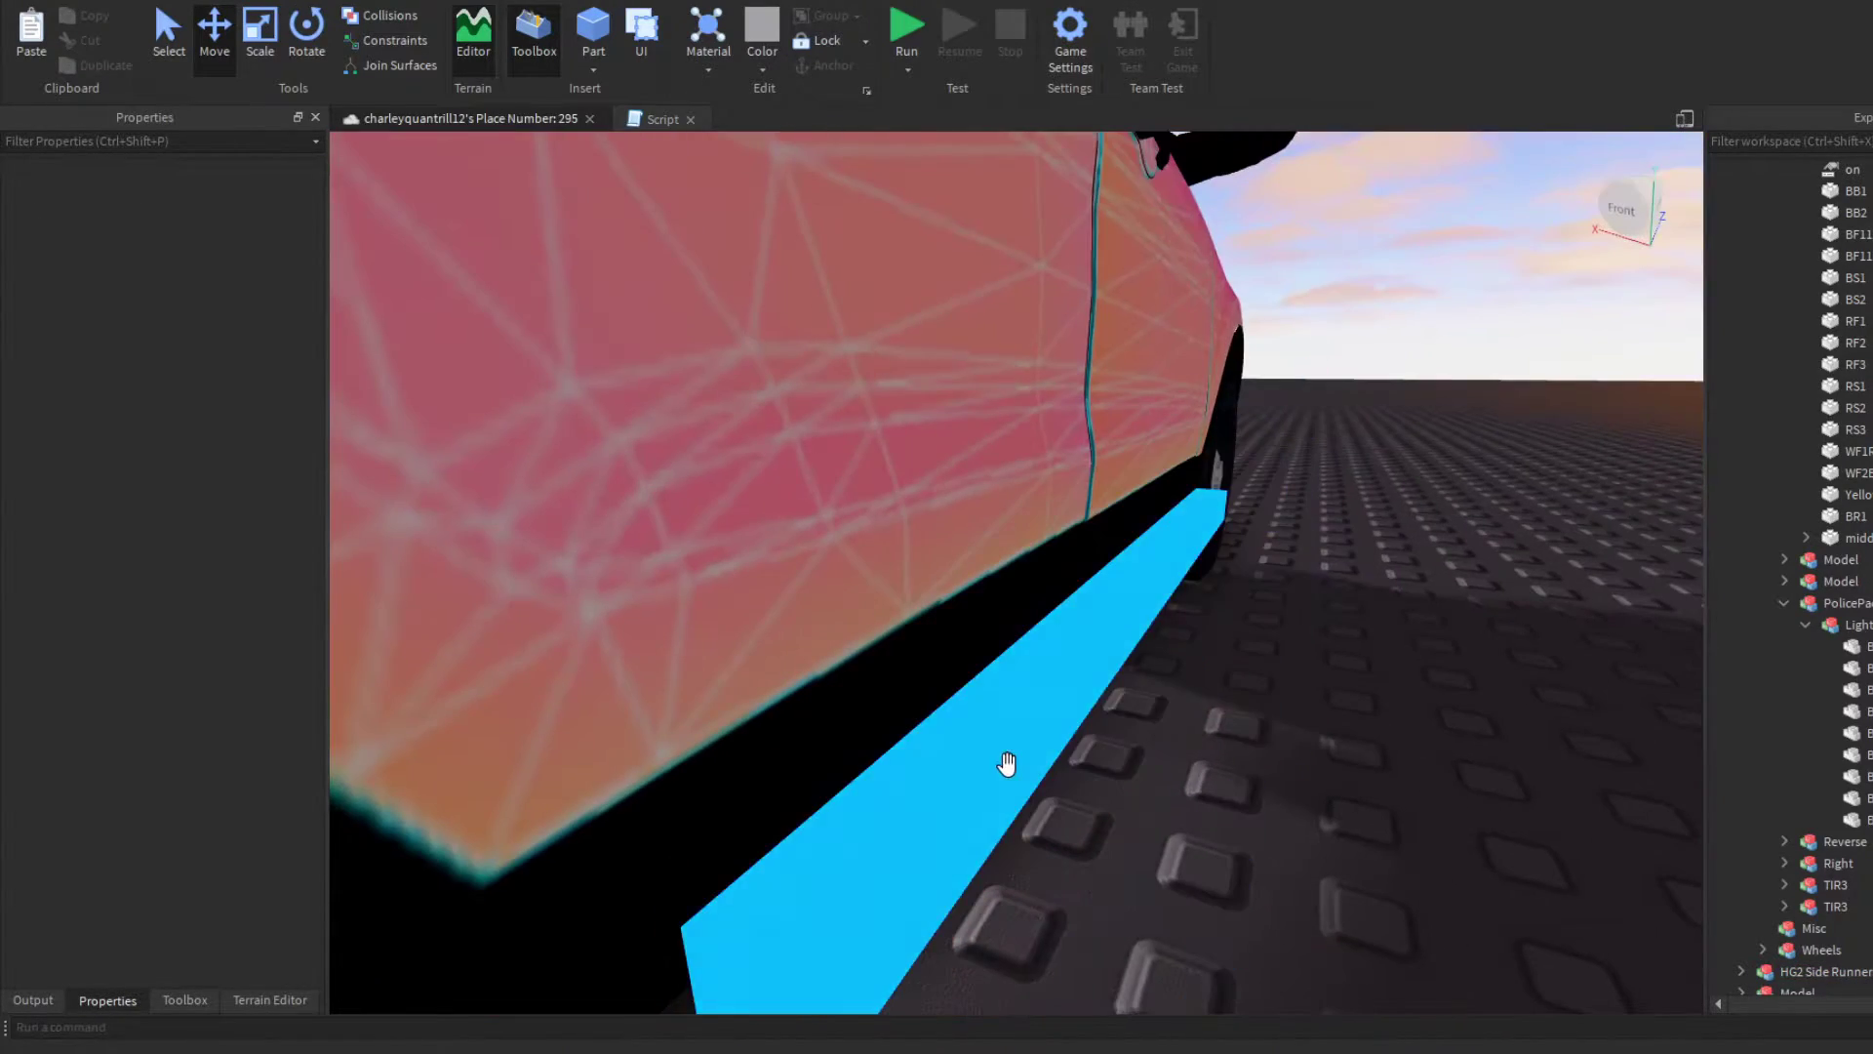
Step: Select the side runner beside the car, rotate it twice in fixed increments and tilt it once
{"action": "left_click", "coordinate": [1007, 764]}
{"action": "key", "text": "ctrl+r"}
{"action": "key", "text": "ctrl+r"}
{"action": "right_click_drag", "start_coordinate": [1266, 802], "coordinate": [1267, 799]}
{"action": "key", "text": "ctrl+t"}
{"action": "left_click", "coordinate": [1356, 898]}
{"action": "right_click_drag", "start_coordinate": [1356, 898], "coordinate": [1355, 897]}
{"action": "scroll", "coordinate": [1078, 794], "scroll_direction": "down", "scroll_amount": 4}
{"action": "right_click_drag", "start_coordinate": [1078, 794], "coordinate": [1079, 794]}
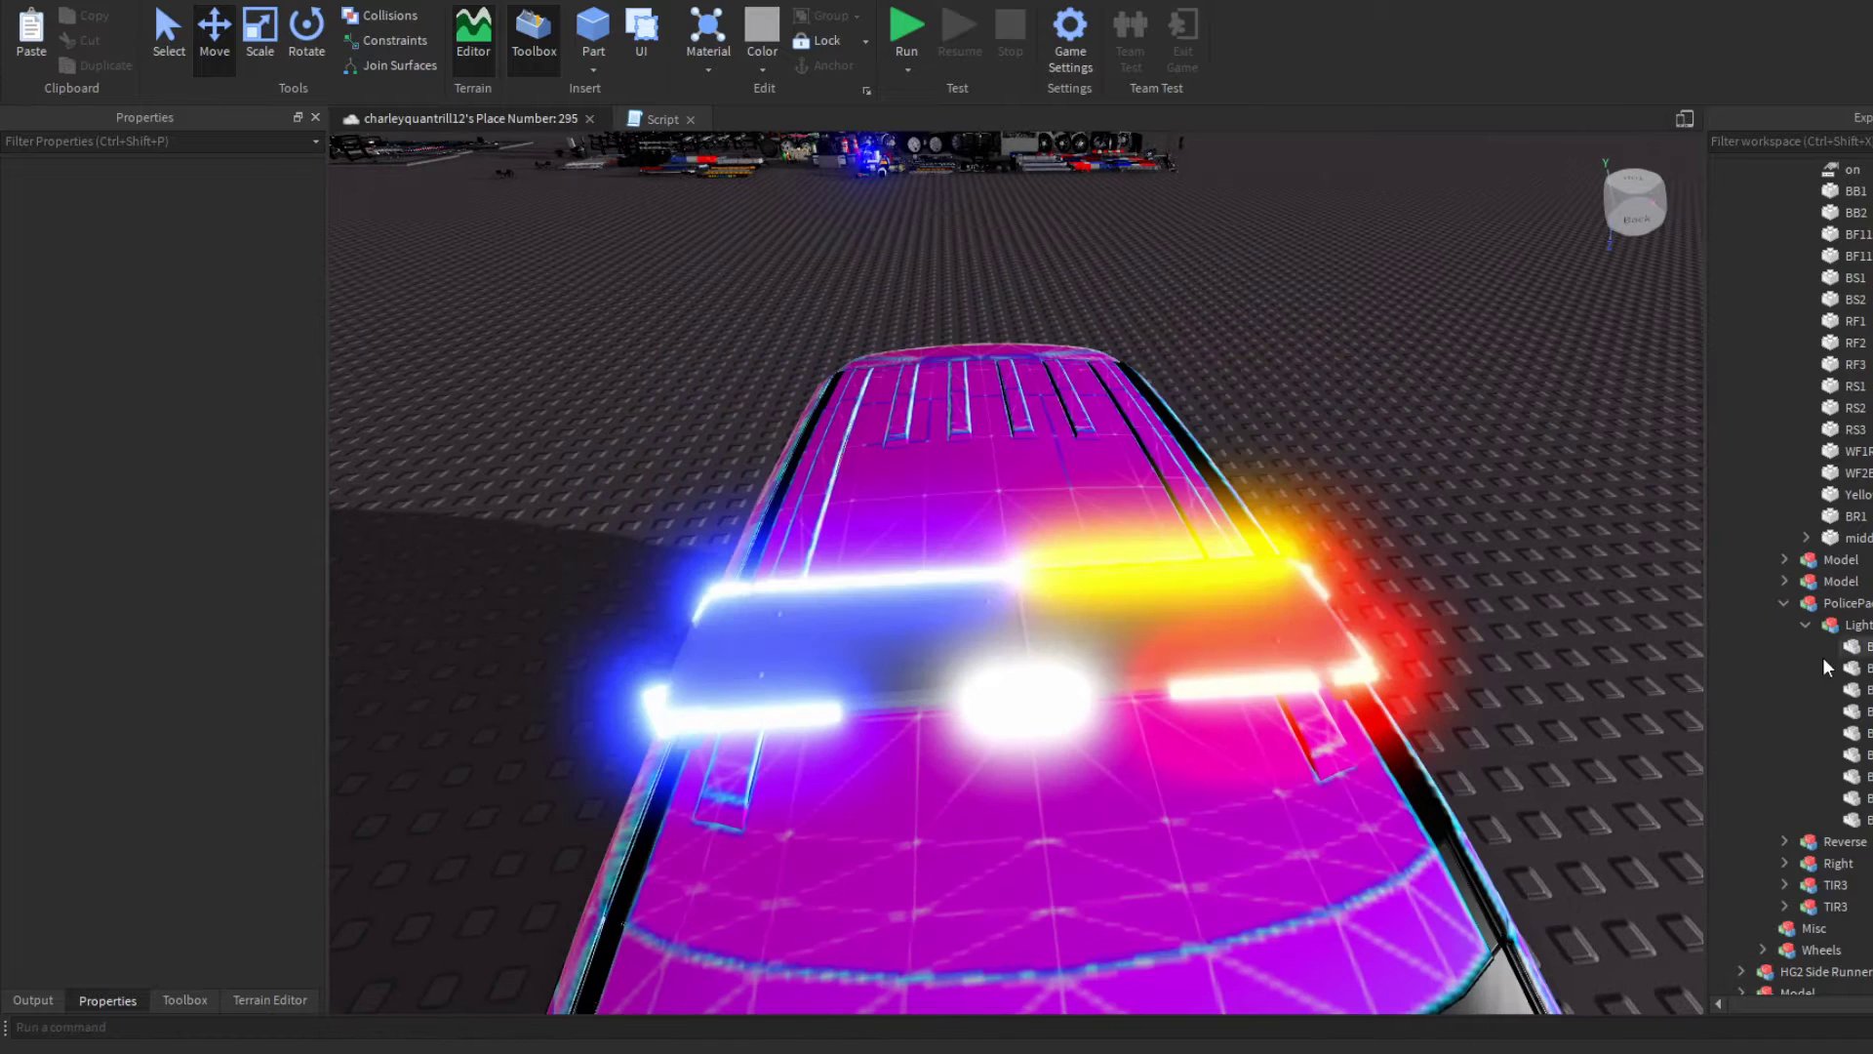
Step: Rename the Lightbar's flashing script as BackLightbarPAttern and insert a new Script into Lightbar
{"action": "scroll", "coordinate": [1821, 651], "scroll_direction": "up", "scroll_amount": 3}
{"action": "left_click", "coordinate": [1847, 343]}
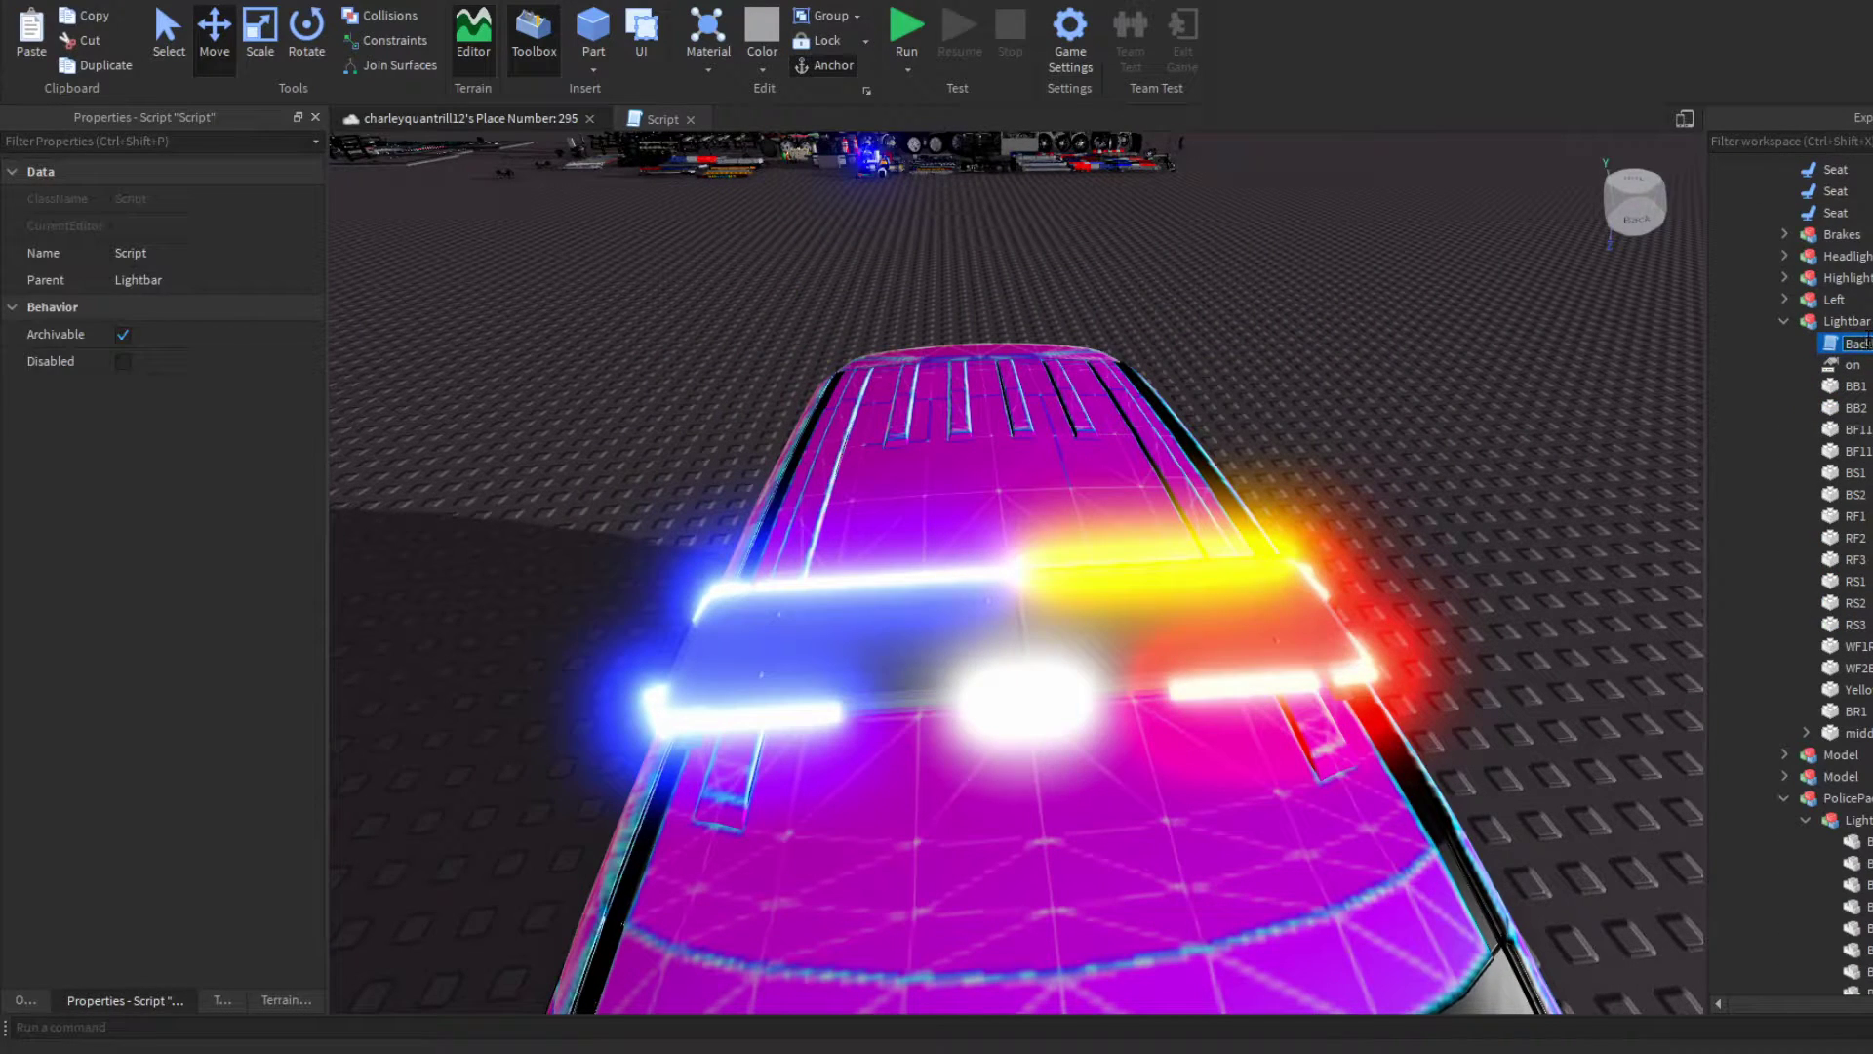
{"action": "left_click", "coordinate": [1871, 321]}
{"action": "left_click", "coordinate": [1827, 461]}
Step: Copy the first four lines of BackLightbarPAttern, through the if statement, and replace the new Script's contents with them
{"action": "double_click", "coordinate": [1836, 337]}
{"action": "left_click_drag", "start_coordinate": [809, 193], "coordinate": [829, 121]}
{"action": "key", "text": "ctrl+c"}
{"action": "left_click", "coordinate": [847, 119]}
{"action": "key", "text": "ctrl+v"}
{"action": "key", "text": "Return"}
{"action": "key", "text": "ctrl+z"}
{"action": "key", "text": "ctrl+z"}
{"action": "key", "text": "ctrl+a"}
{"action": "key", "text": "ctrl+v"}
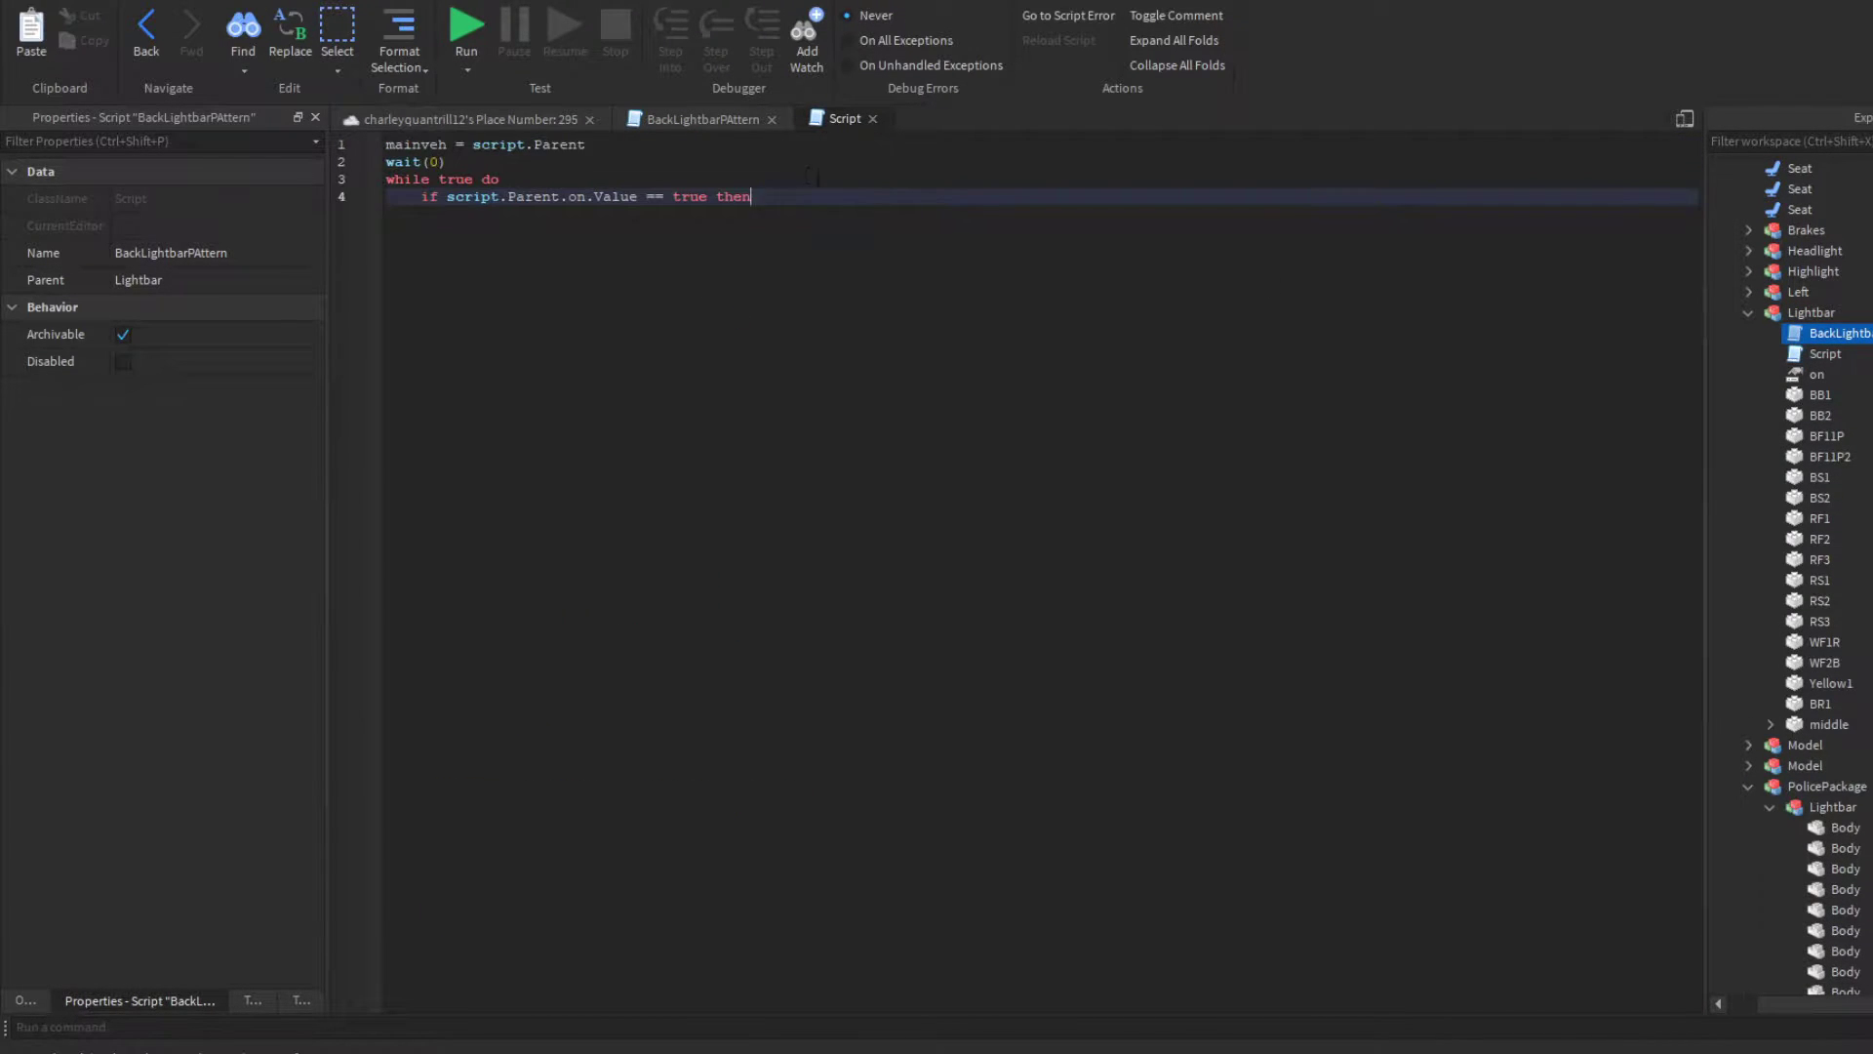
Step: Close the if block and the while loop with end statements, leaving blank lines inside the if block
{"action": "key", "text": "Return"}
{"action": "key", "text": "Down"}
{"action": "key", "text": "Return"}
{"action": "type", "text": "end"}
{"action": "key", "text": "Up"}
{"action": "key", "text": "Down"}
{"action": "key", "text": "BackSpace"}
{"action": "key", "text": "BackSpace"}
{"action": "type", "text": "nd"}
{"action": "key", "text": "Up"}
{"action": "key", "text": "Up"}
{"action": "key", "text": "Return"}
{"action": "key", "text": "Return"}
{"action": "key", "text": "Return"}
{"action": "key", "text": "Return"}
{"action": "key", "text": "Up"}
{"action": "key", "text": "Up"}
{"action": "key", "text": "Up"}
{"action": "key", "text": "Up"}
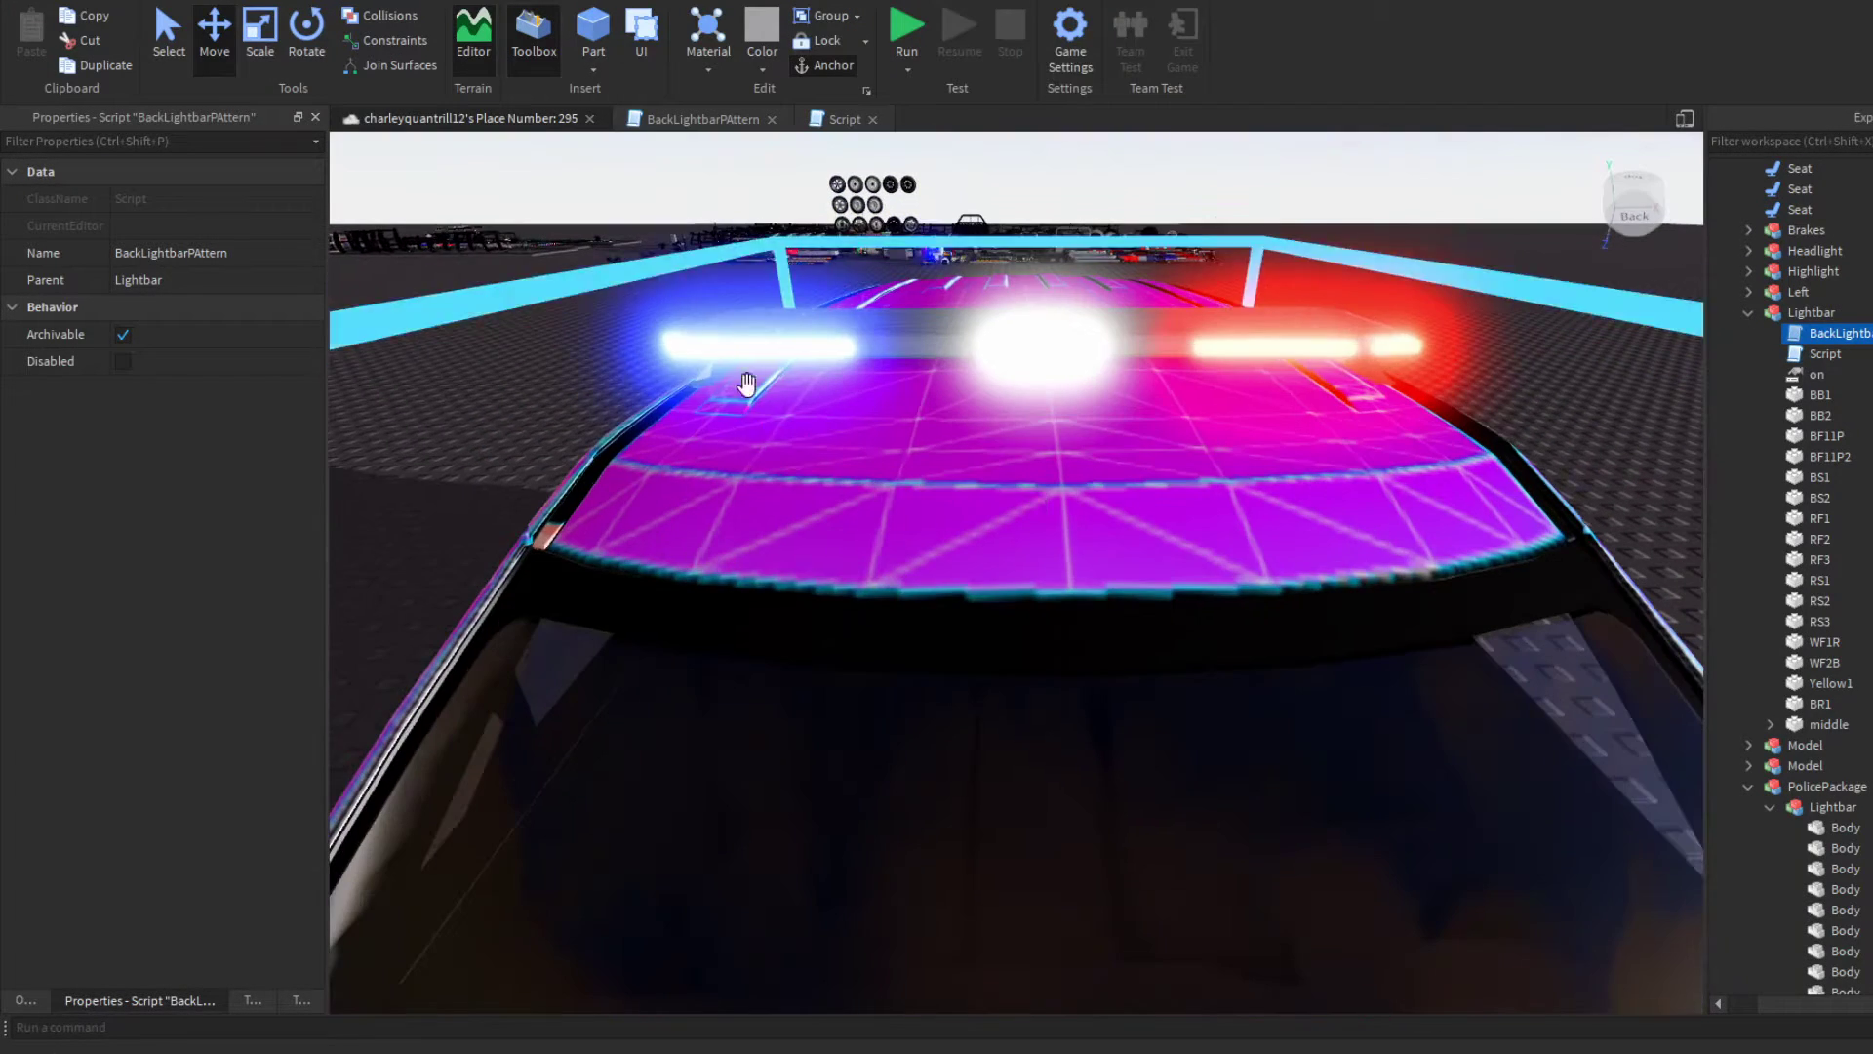
Step: Select the front light parts BF11P, BF11P2, WF1R and WF2B together on the light bar
{"action": "left_click", "coordinate": [730, 349]}
{"action": "left_click", "coordinate": [1844, 457], "text": "ctrl"}
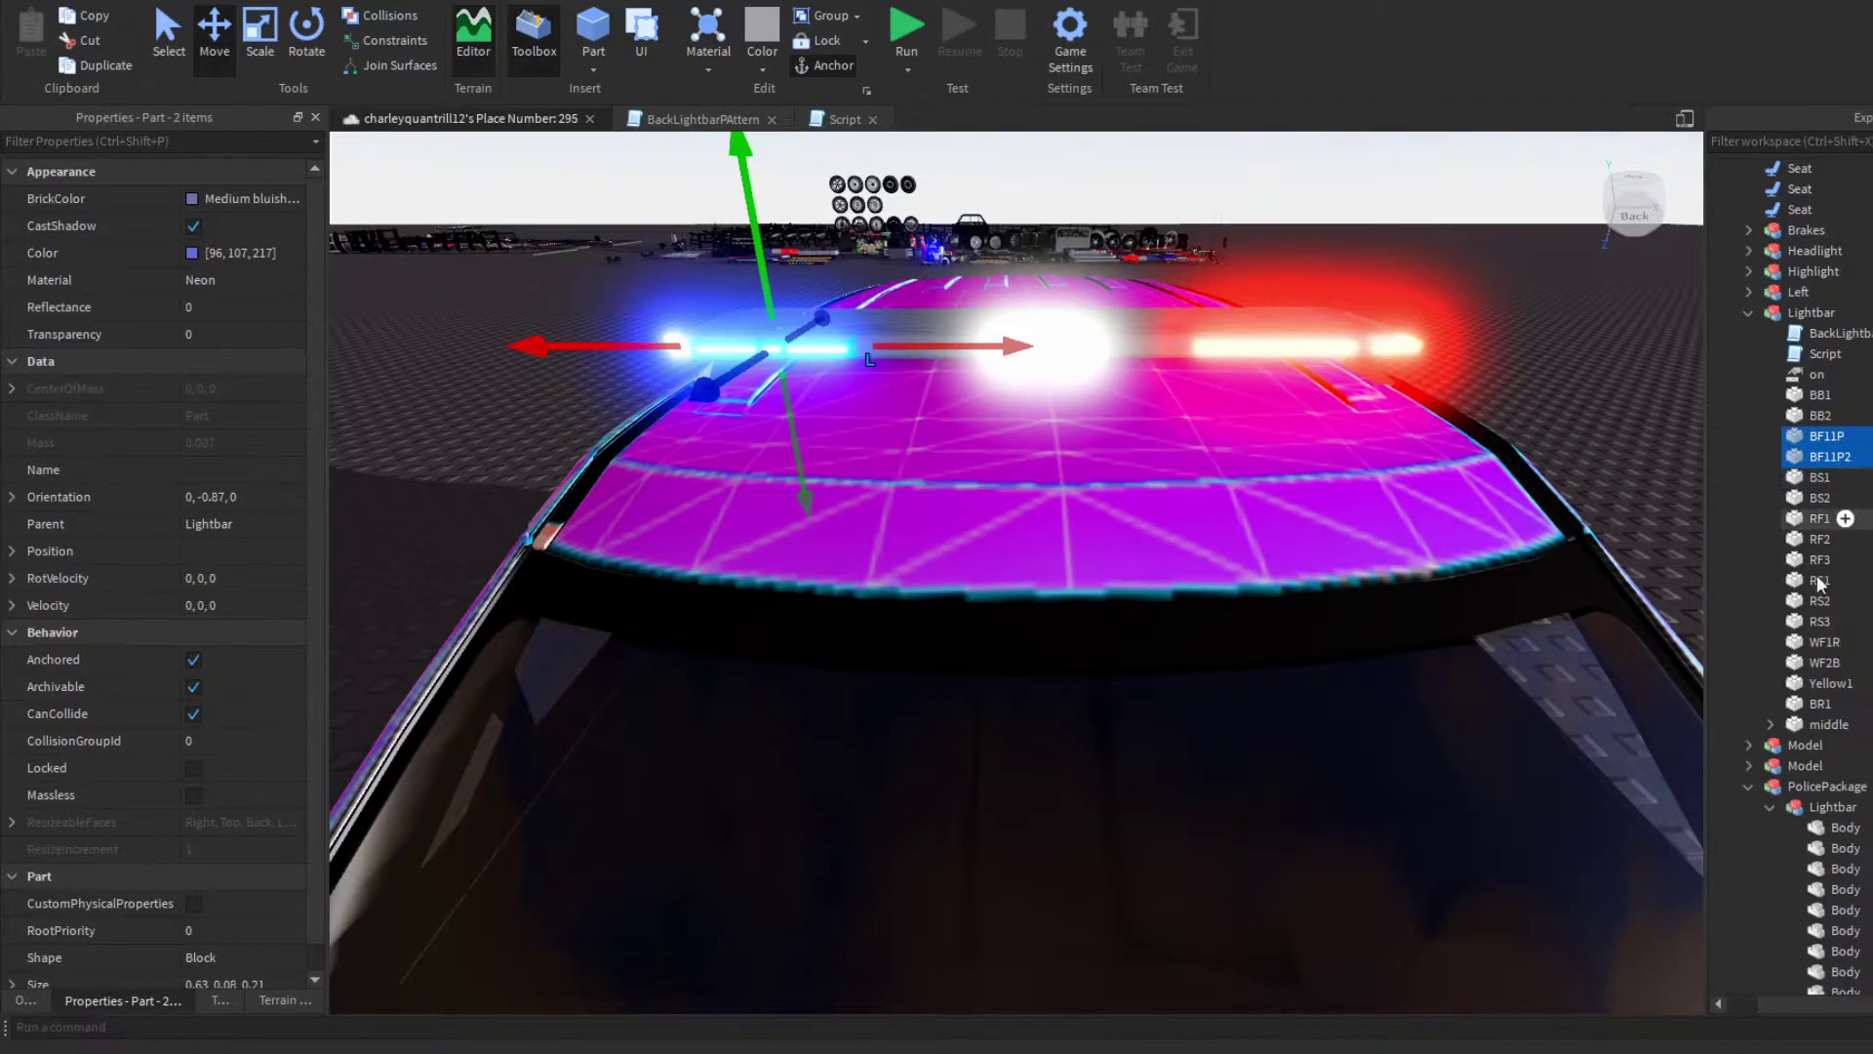
{"action": "left_click", "coordinate": [1822, 643], "text": "ctrl"}
{"action": "left_click", "coordinate": [1823, 663], "text": "ctrl"}
{"action": "right_click_drag", "start_coordinate": [1233, 293], "coordinate": [1233, 320]}
{"action": "key", "text": "f"}
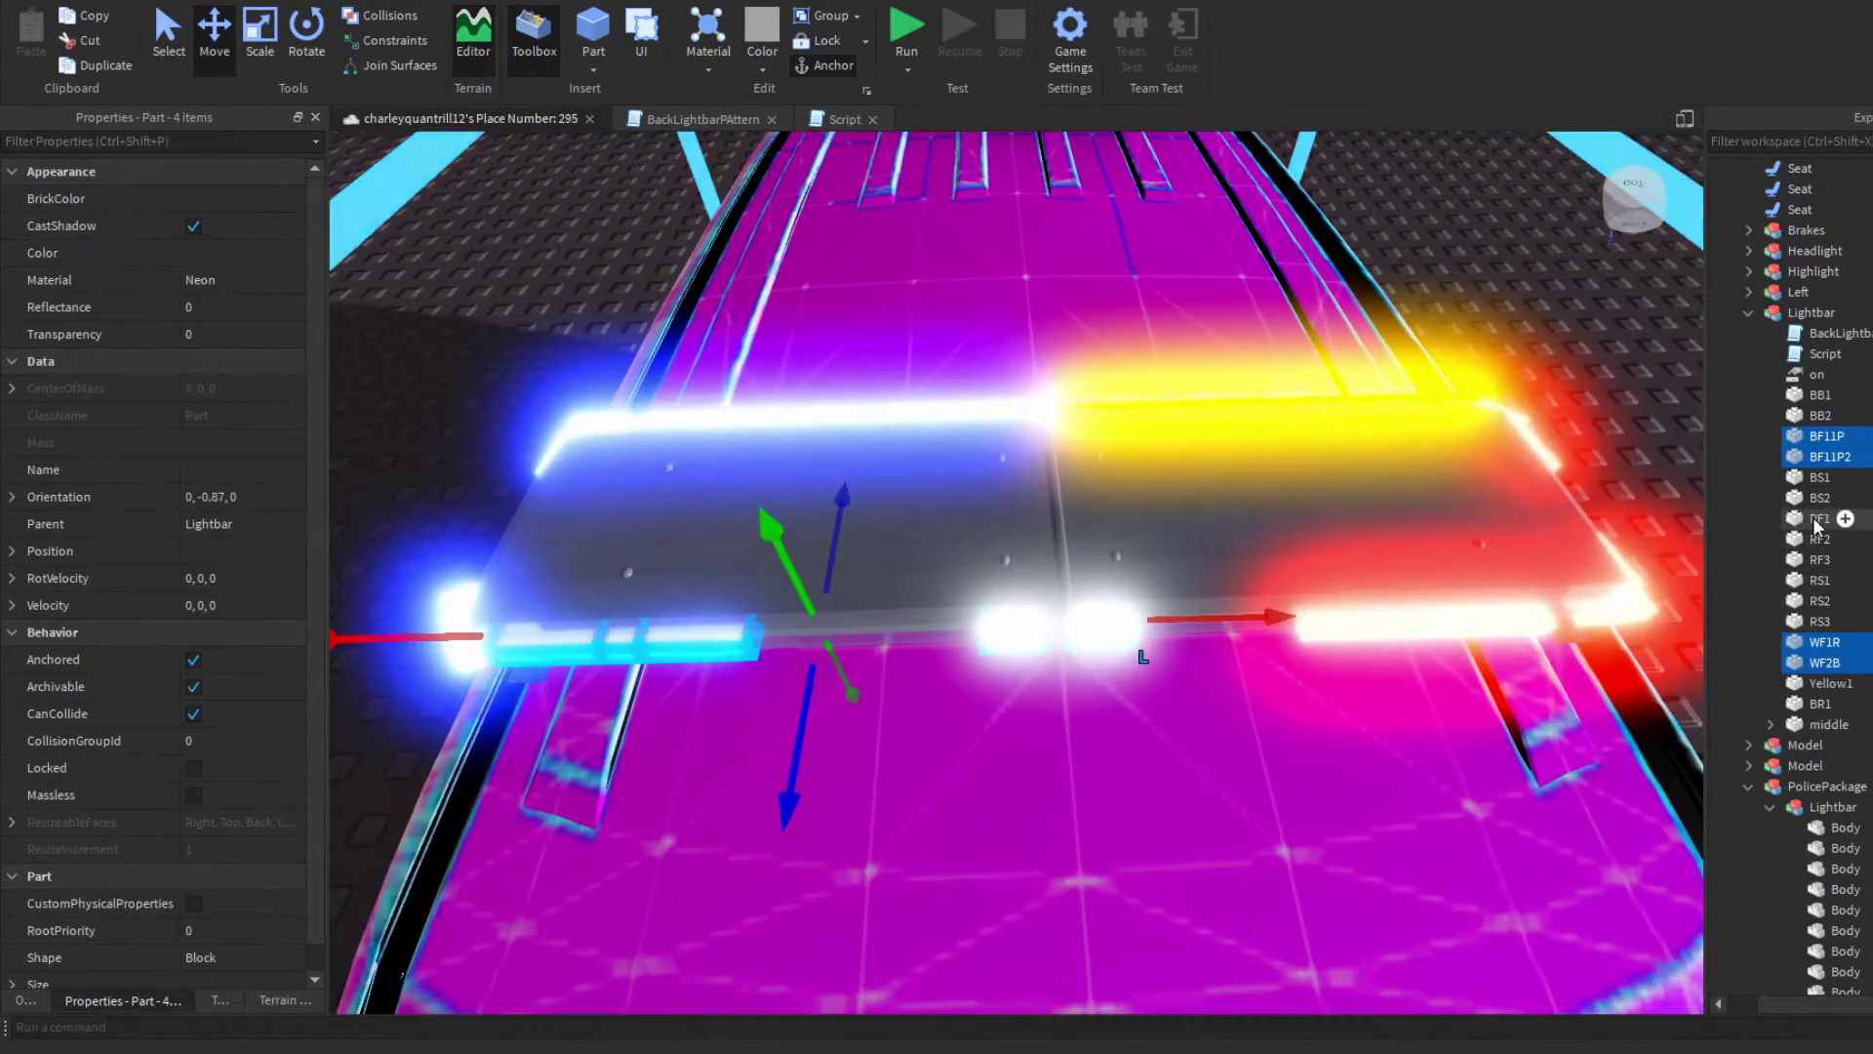
Step: Add RF1, RF2, RF3, BS2 and RS3 to the selection, and remove WF1R and WF2B from it
{"action": "left_click", "coordinate": [1816, 519], "text": "ctrl"}
{"action": "left_click", "coordinate": [1817, 538], "text": "ctrl"}
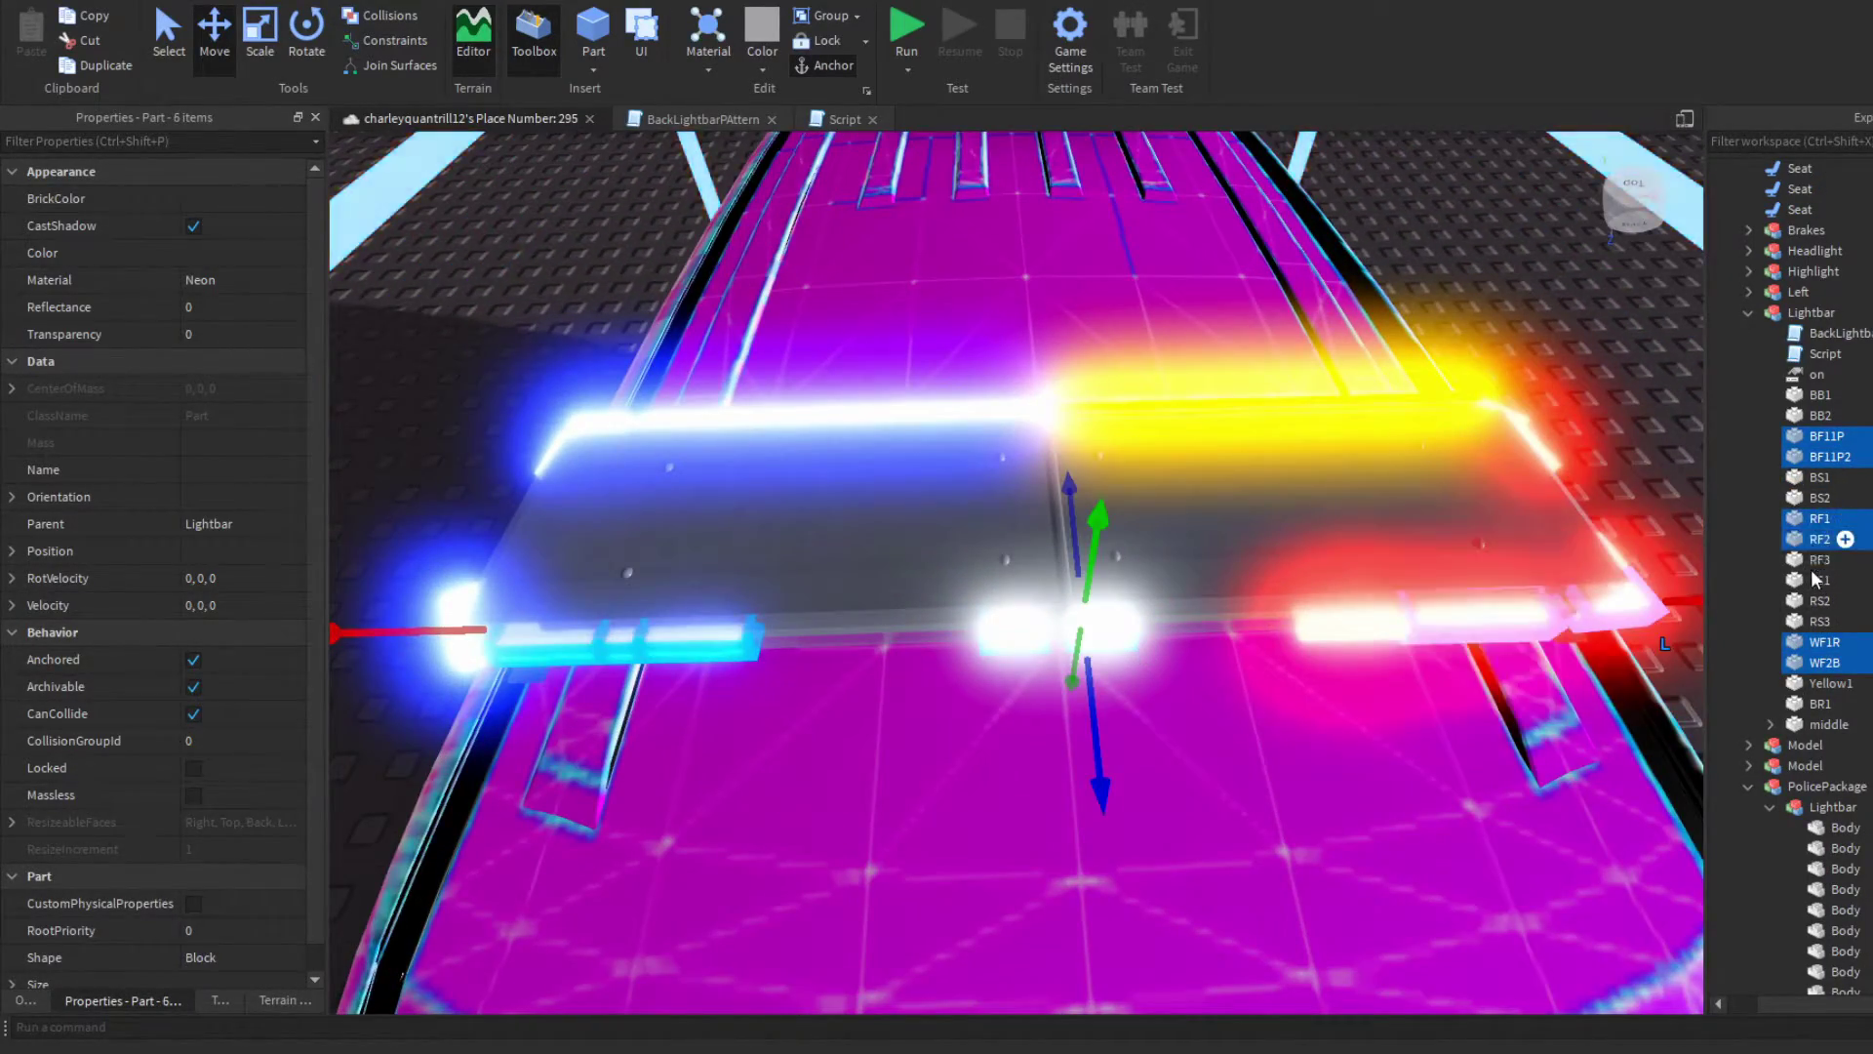
{"action": "left_click", "coordinate": [1818, 557], "text": "ctrl"}
{"action": "left_click", "coordinate": [1816, 502], "text": "ctrl"}
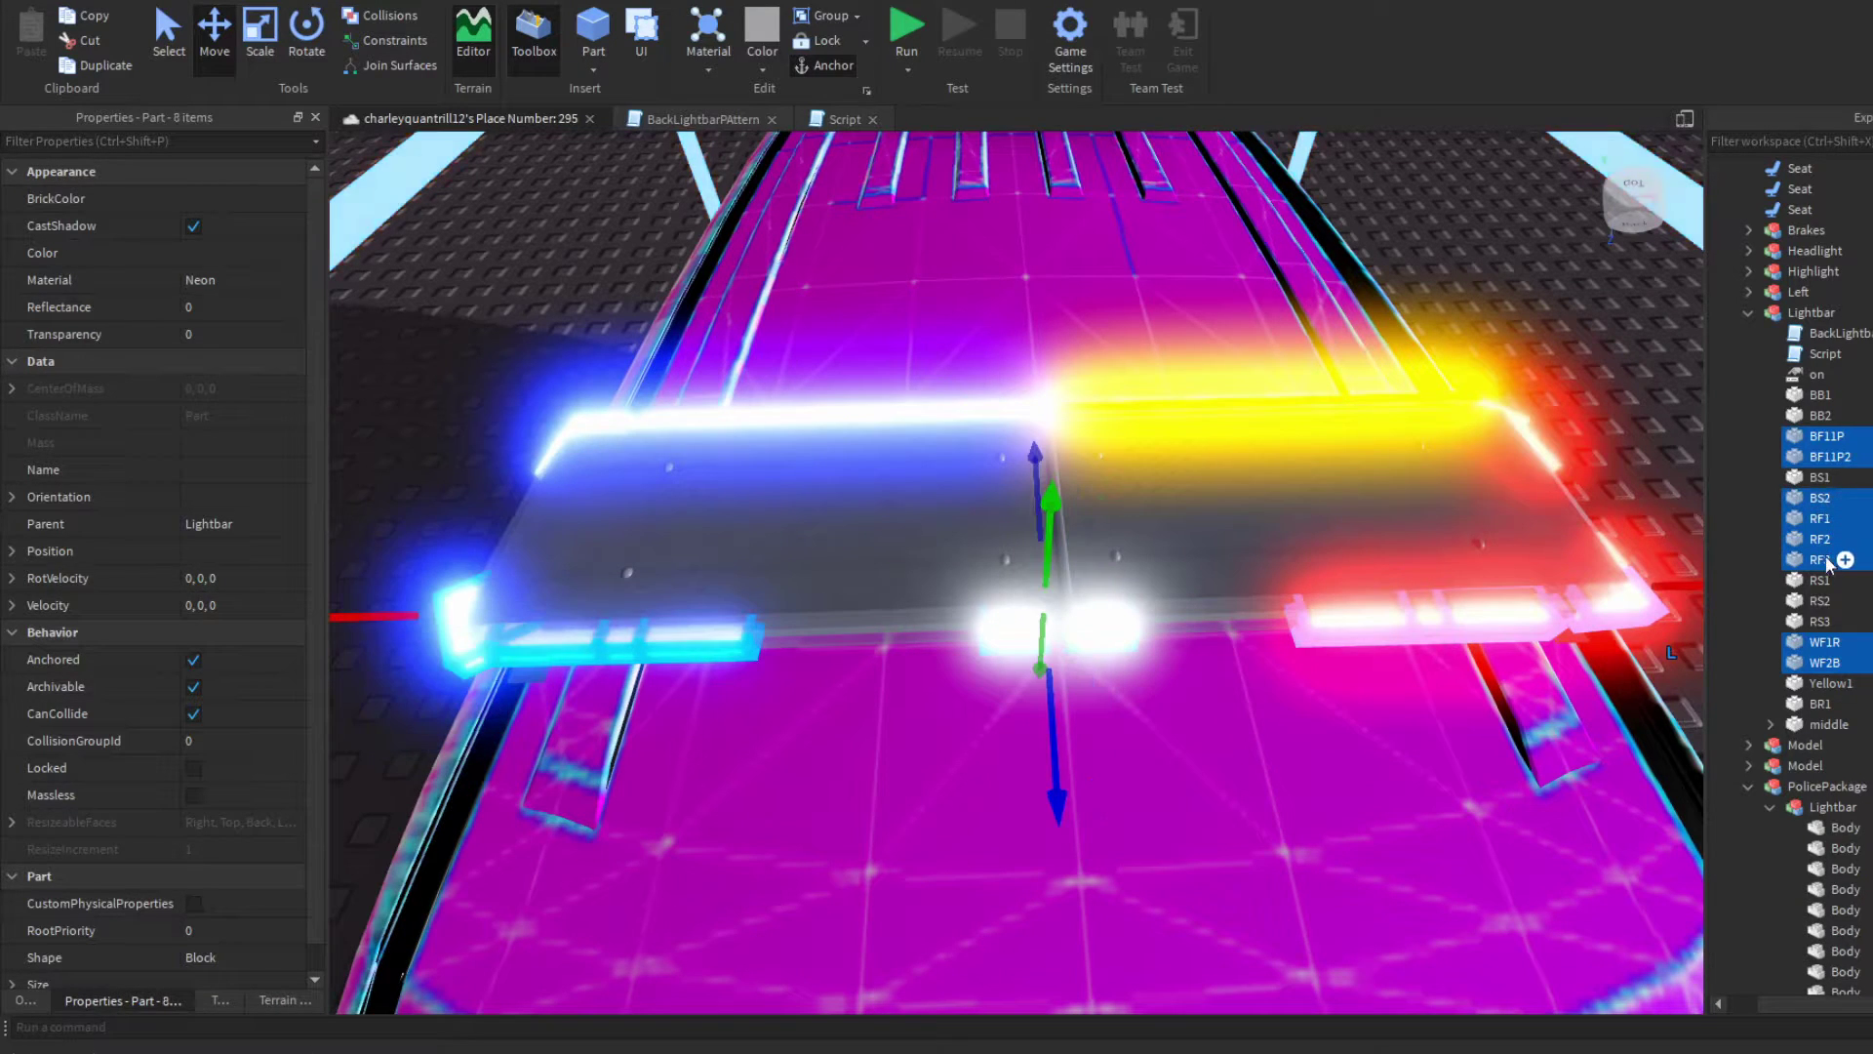
{"action": "left_click", "coordinate": [1820, 601], "text": "ctrl"}
{"action": "left_click", "coordinate": [1821, 601], "text": "ctrl"}
{"action": "left_click", "coordinate": [1821, 621], "text": "ctrl"}
{"action": "key", "text": "f"}
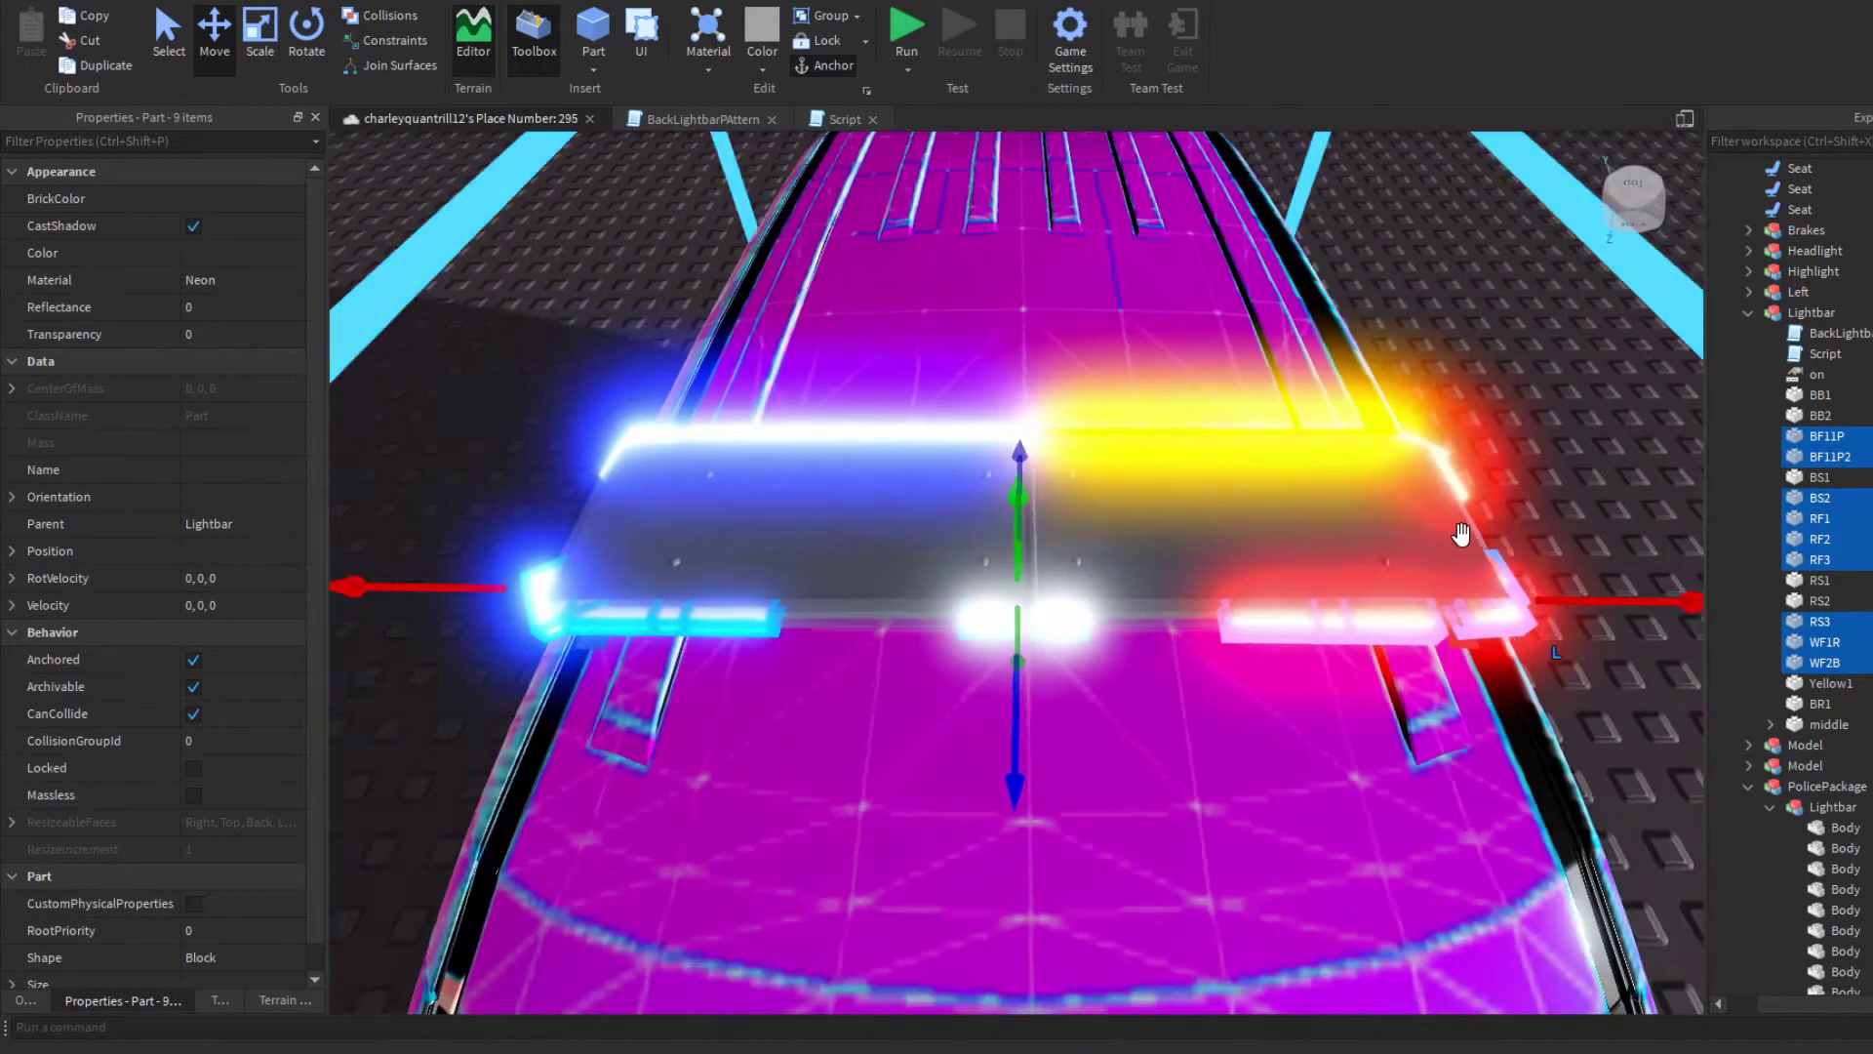
{"action": "left_click", "coordinate": [1800, 664], "text": "ctrl"}
{"action": "left_click", "coordinate": [1821, 642], "text": "ctrl"}
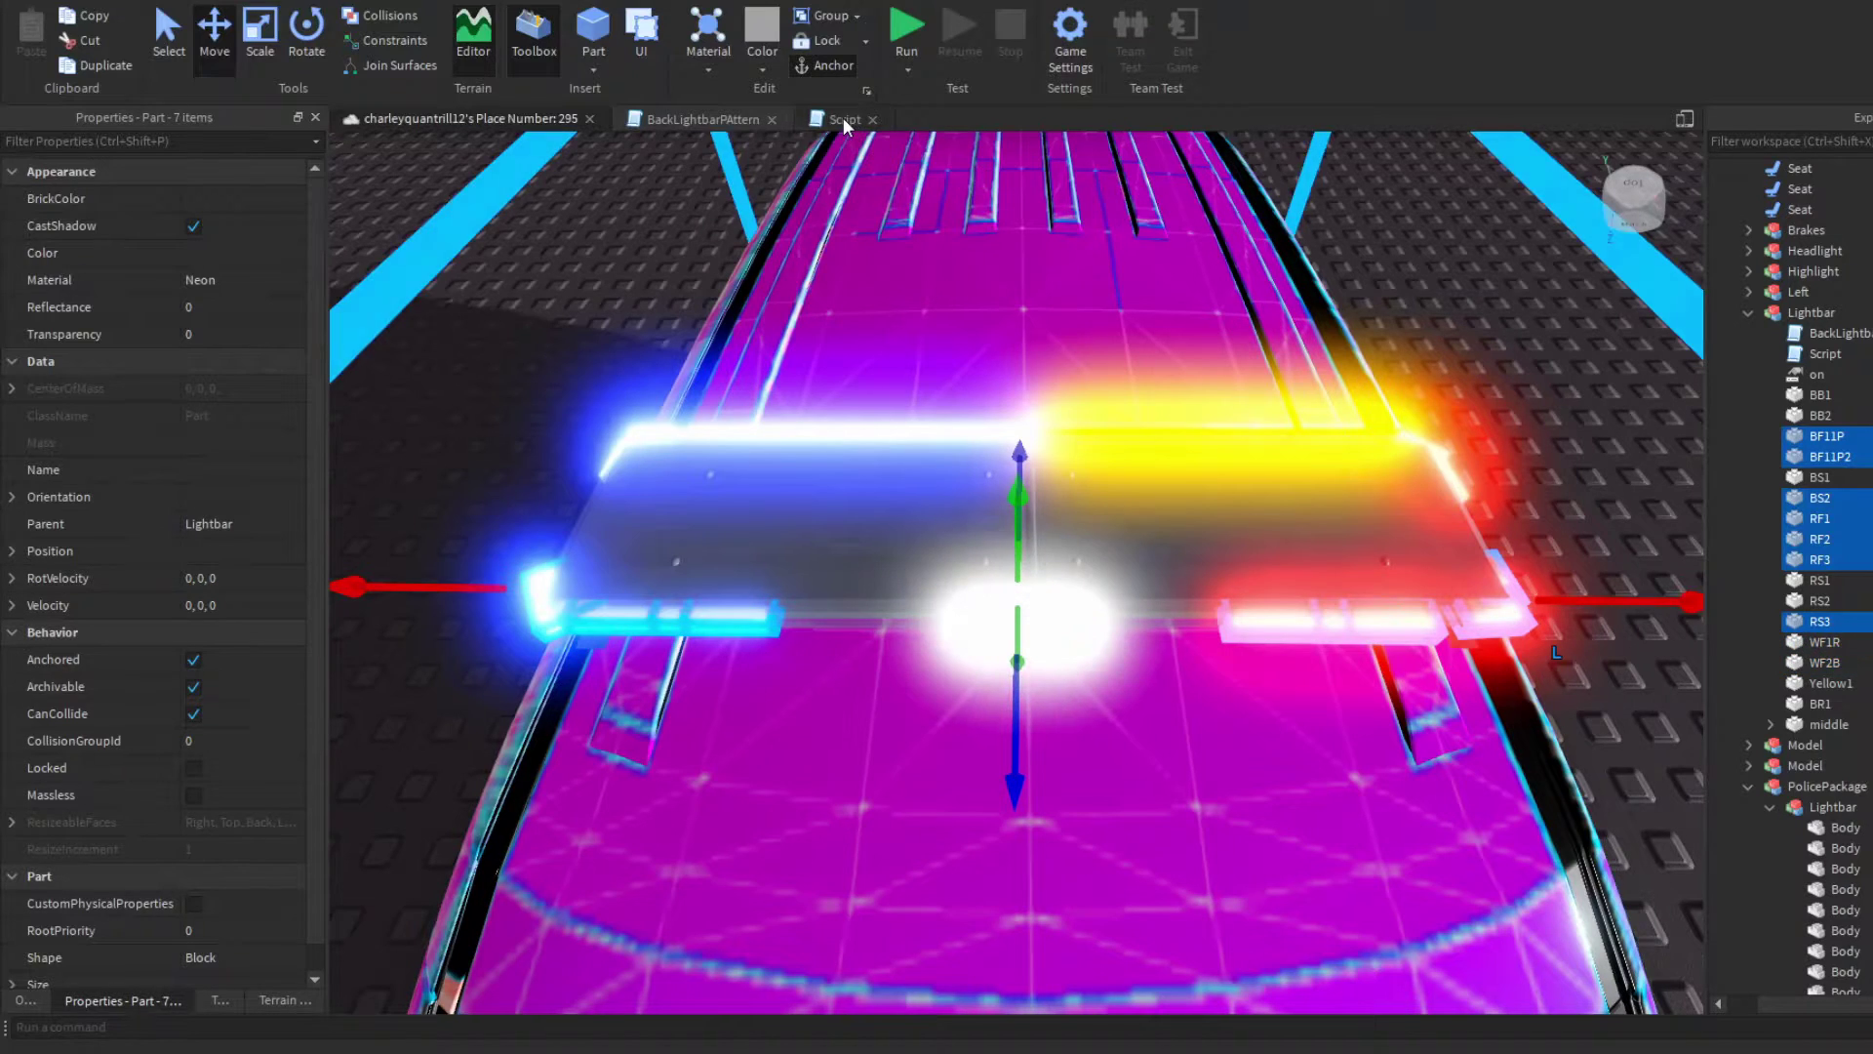
Step: In the new Script's true branch, write transparency lines setting mainveh.RF1 to 0, RF2 to 1 and RF3 to 0
{"action": "left_click", "coordinate": [845, 118]}
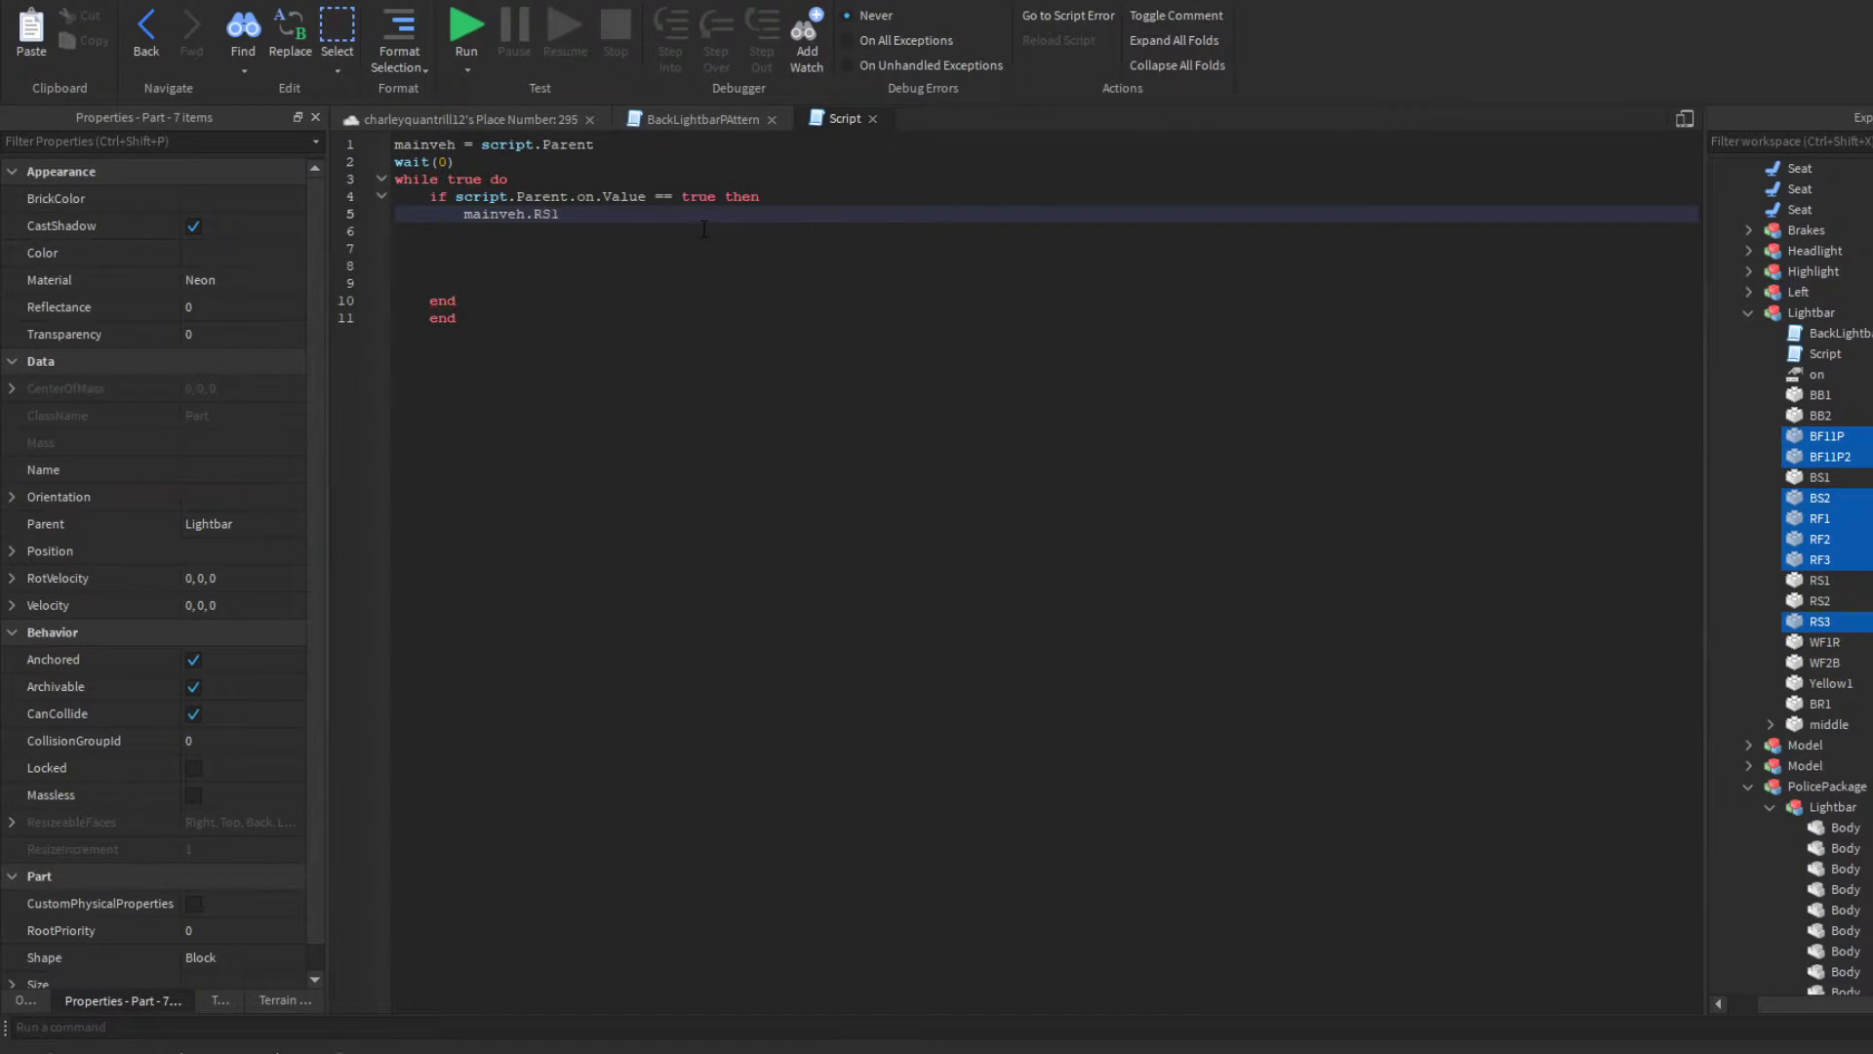
{"action": "type", "text": "F1.Transparency = 0"}
{"action": "key", "text": "Return"}
{"action": "type", "text": "ma"}
{"action": "key", "text": "Return"}
{"action": "type", "text": "mainveh."}
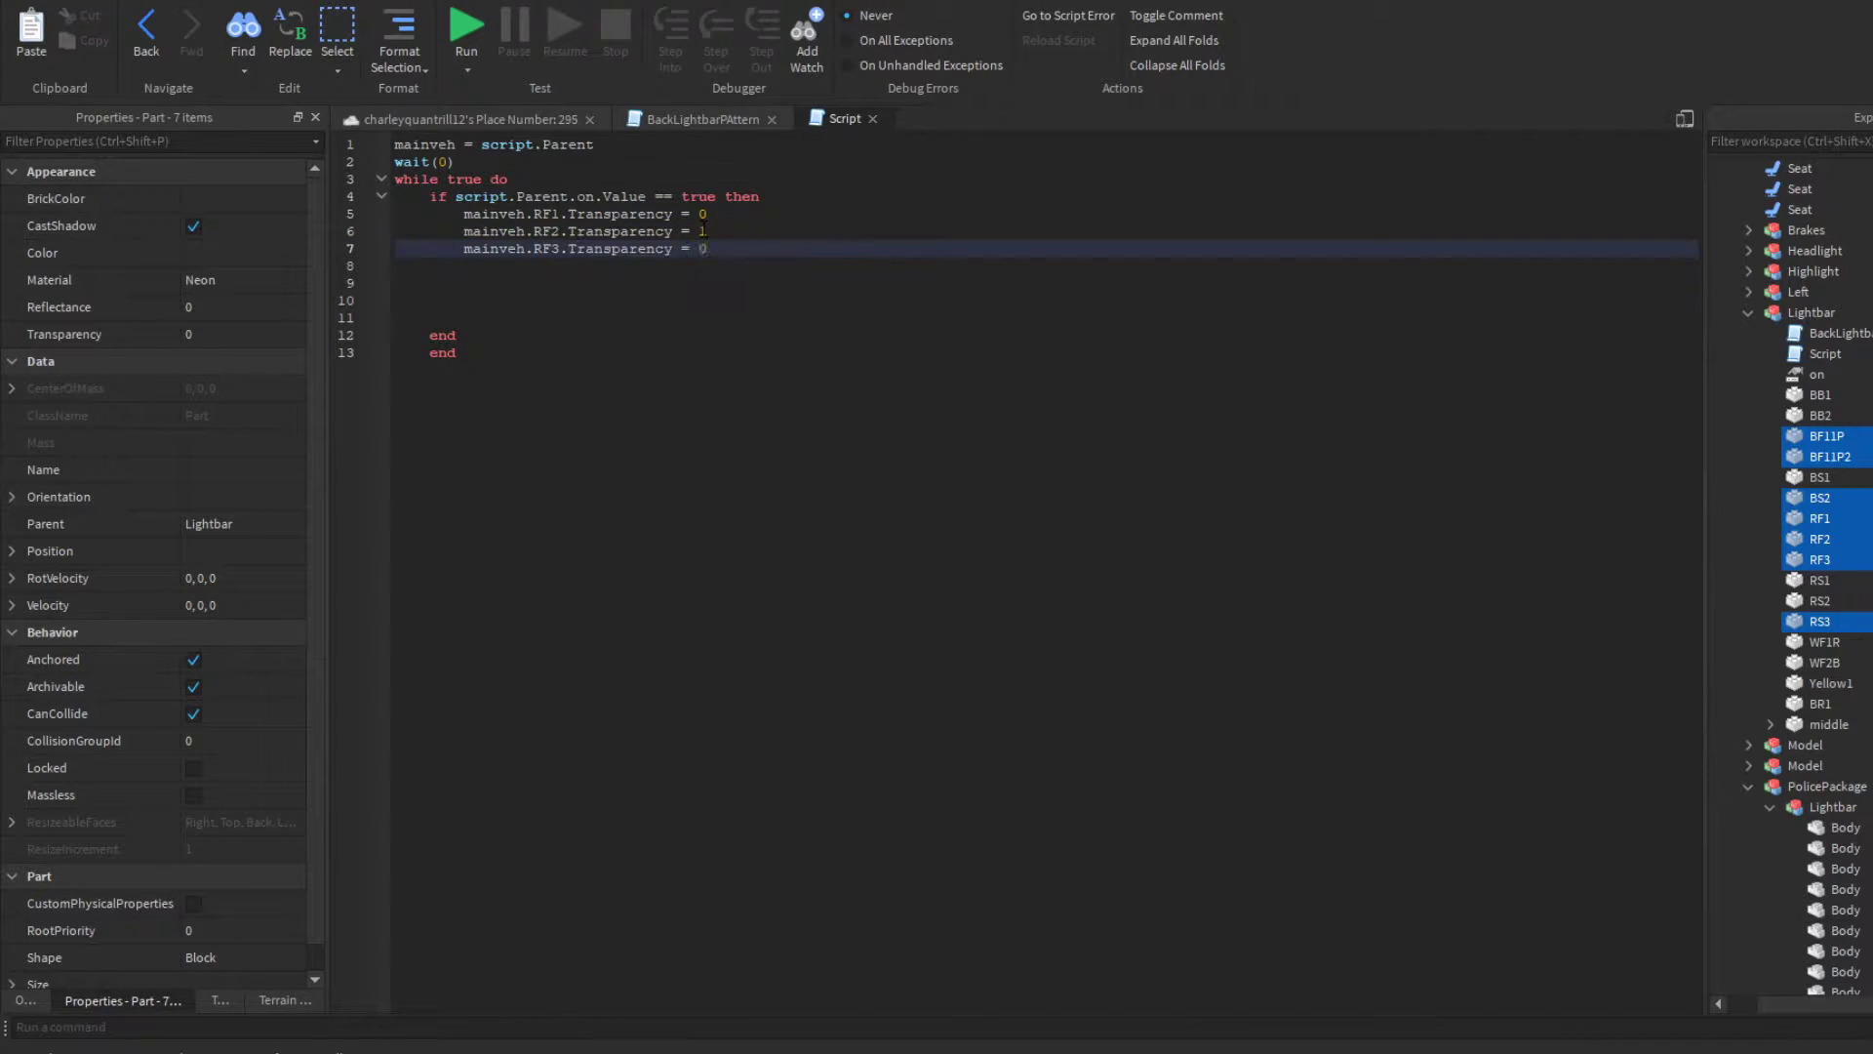
Step: Continue the true branch with transparency lines setting BF11P to 0, BF11P2 to 1 and BS2 to 0, followed by wait(0.2)
{"action": "key", "text": "Return"}
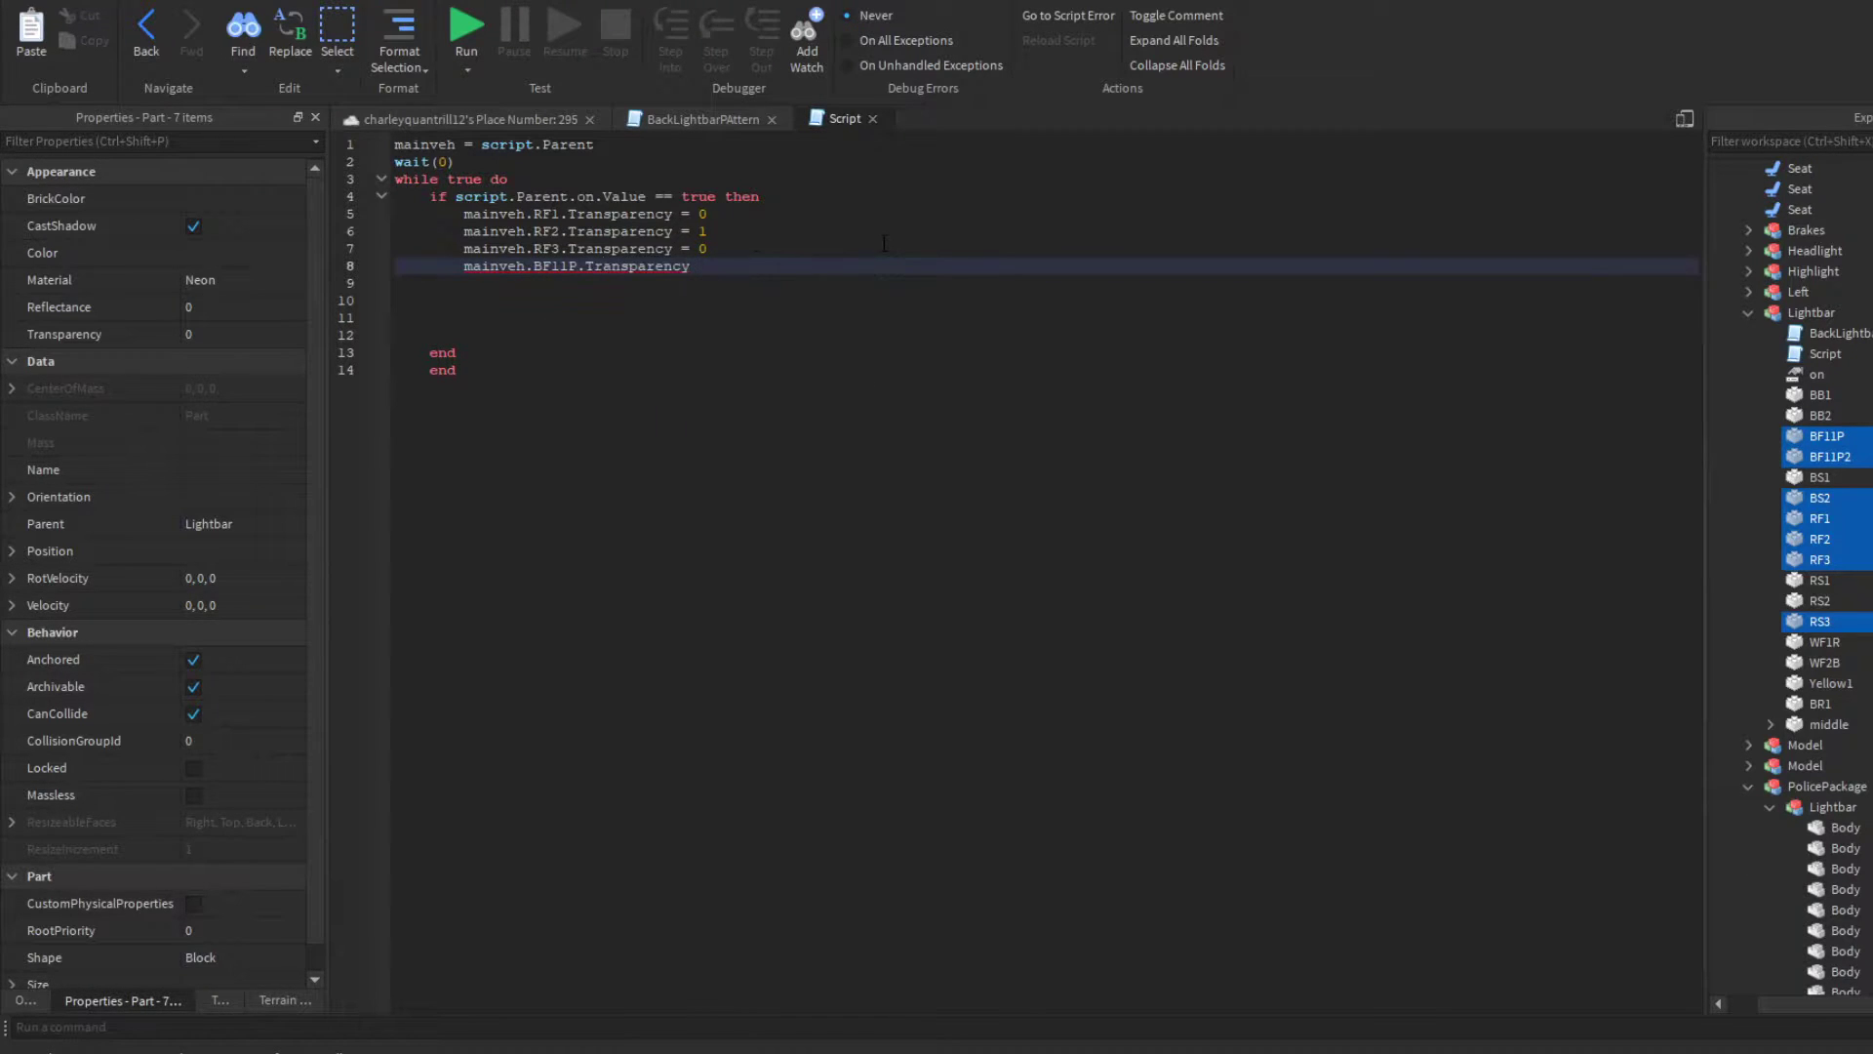
{"action": "left_click", "coordinate": [529, 121]}
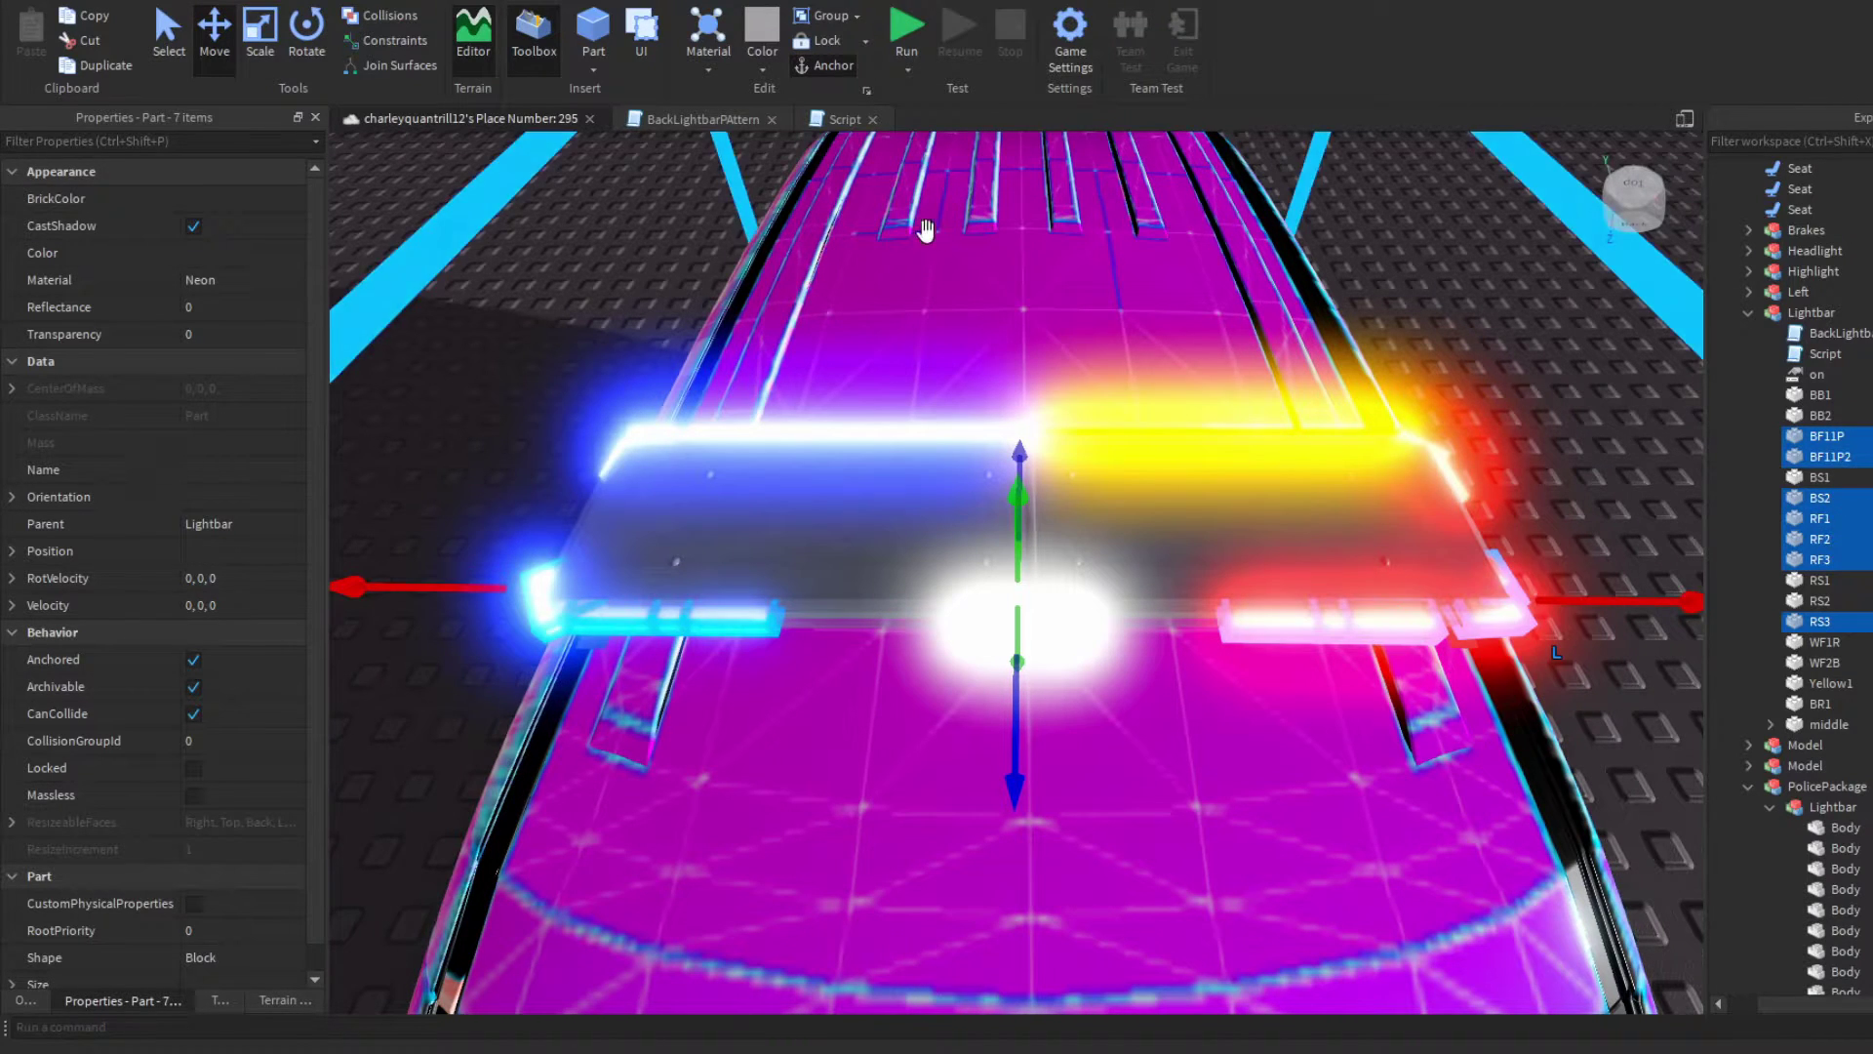
{"action": "left_click", "coordinate": [734, 120]}
{"action": "left_click", "coordinate": [851, 119]}
{"action": "key", "text": "Return"}
{"action": "type", "text": "mainveh"}
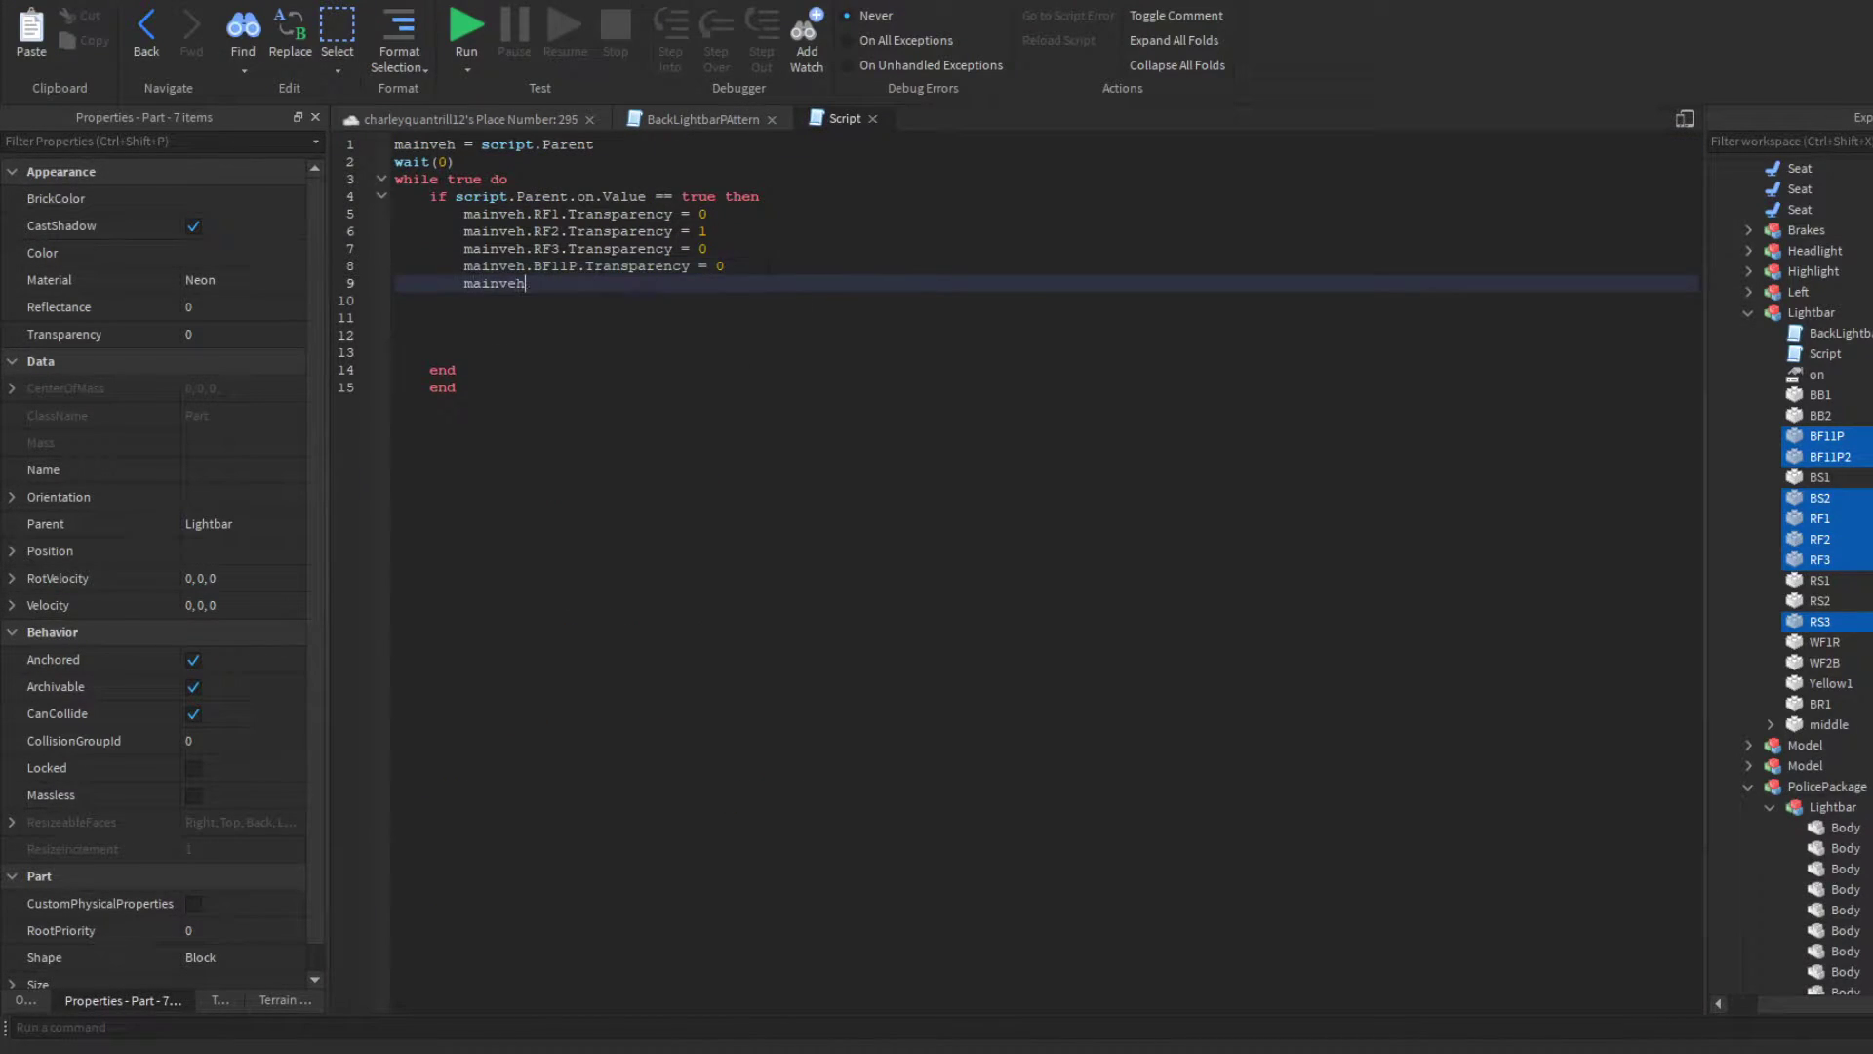
{"action": "type", "text": "= 1"}
{"action": "key", "text": "Return"}
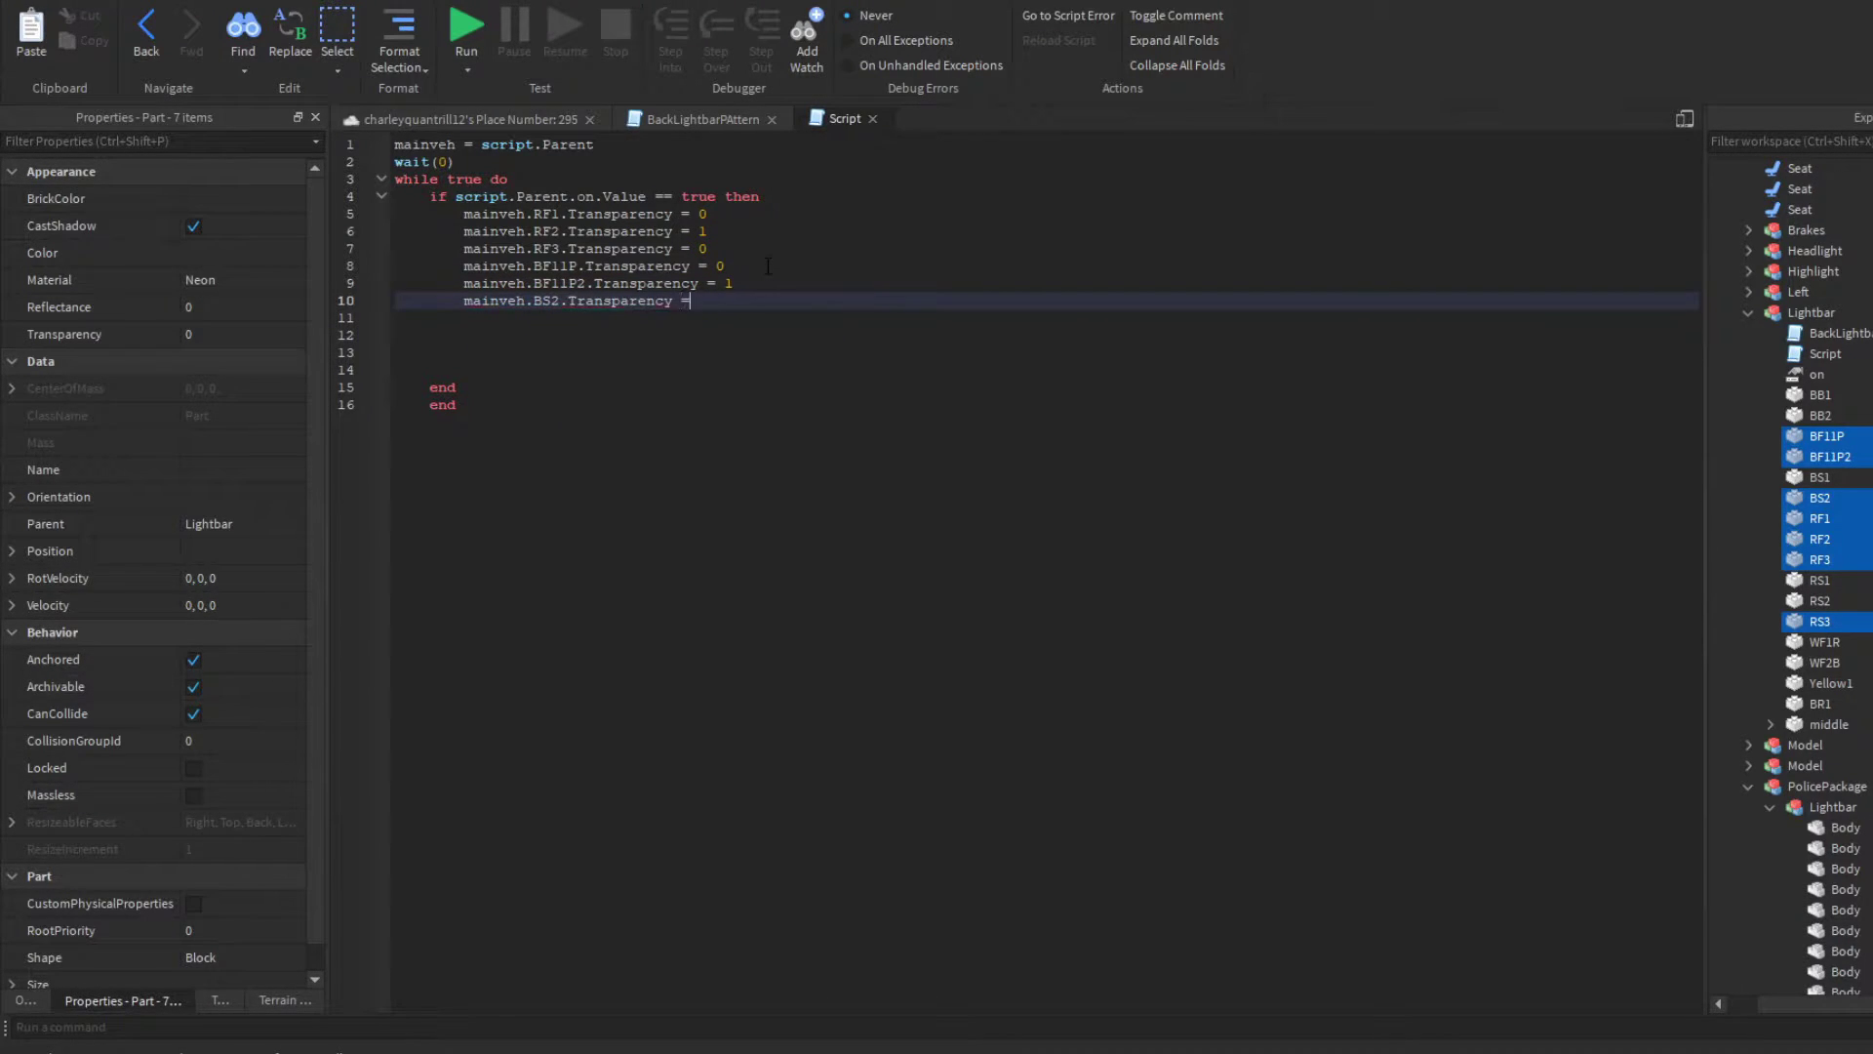
{"action": "key", "text": "Return"}
{"action": "type", "text": "wait(0.1"}
Step: Duplicate the block of six transparency lines and its wait directly below the original
{"action": "left_click_drag", "start_coordinate": [542, 319], "coordinate": [400, 210]}
{"action": "key", "text": "ctrl+c"}
{"action": "left_click", "coordinate": [622, 320]}
{"action": "key", "text": "ctrl+v"}
Step: Invert the duplicated block's transparencies: RF1, RF3, BF11P and BS2 to 1, RF2 and BF11P2 to 0
{"action": "left_click", "coordinate": [788, 425]}
{"action": "key", "text": "BackSpace"}
{"action": "type", "text": "1"}
{"action": "key", "text": "Up"}
{"action": "key", "text": "Up"}
{"action": "key", "text": "Down"}
{"action": "key", "text": "BackSpace"}
{"action": "type", "text": "0"}
{"action": "key", "text": "Up"}
{"action": "key", "text": "BackSpace"}
{"action": "type", "text": "1"}
{"action": "key", "text": "Up"}
{"action": "key", "text": "BackSpace"}
{"action": "type", "text": "1"}
{"action": "key", "text": "Up"}
{"action": "key", "text": "BackSpace"}
{"action": "key", "text": "0"}
{"action": "key", "text": "Up"}
{"action": "key", "text": "BackSpace"}
{"action": "type", "text": "1"}
Step: Add an elseif branch for script.Parent.on.Value == false and paste the copied transparency block into it
{"action": "left_click", "coordinate": [618, 462]}
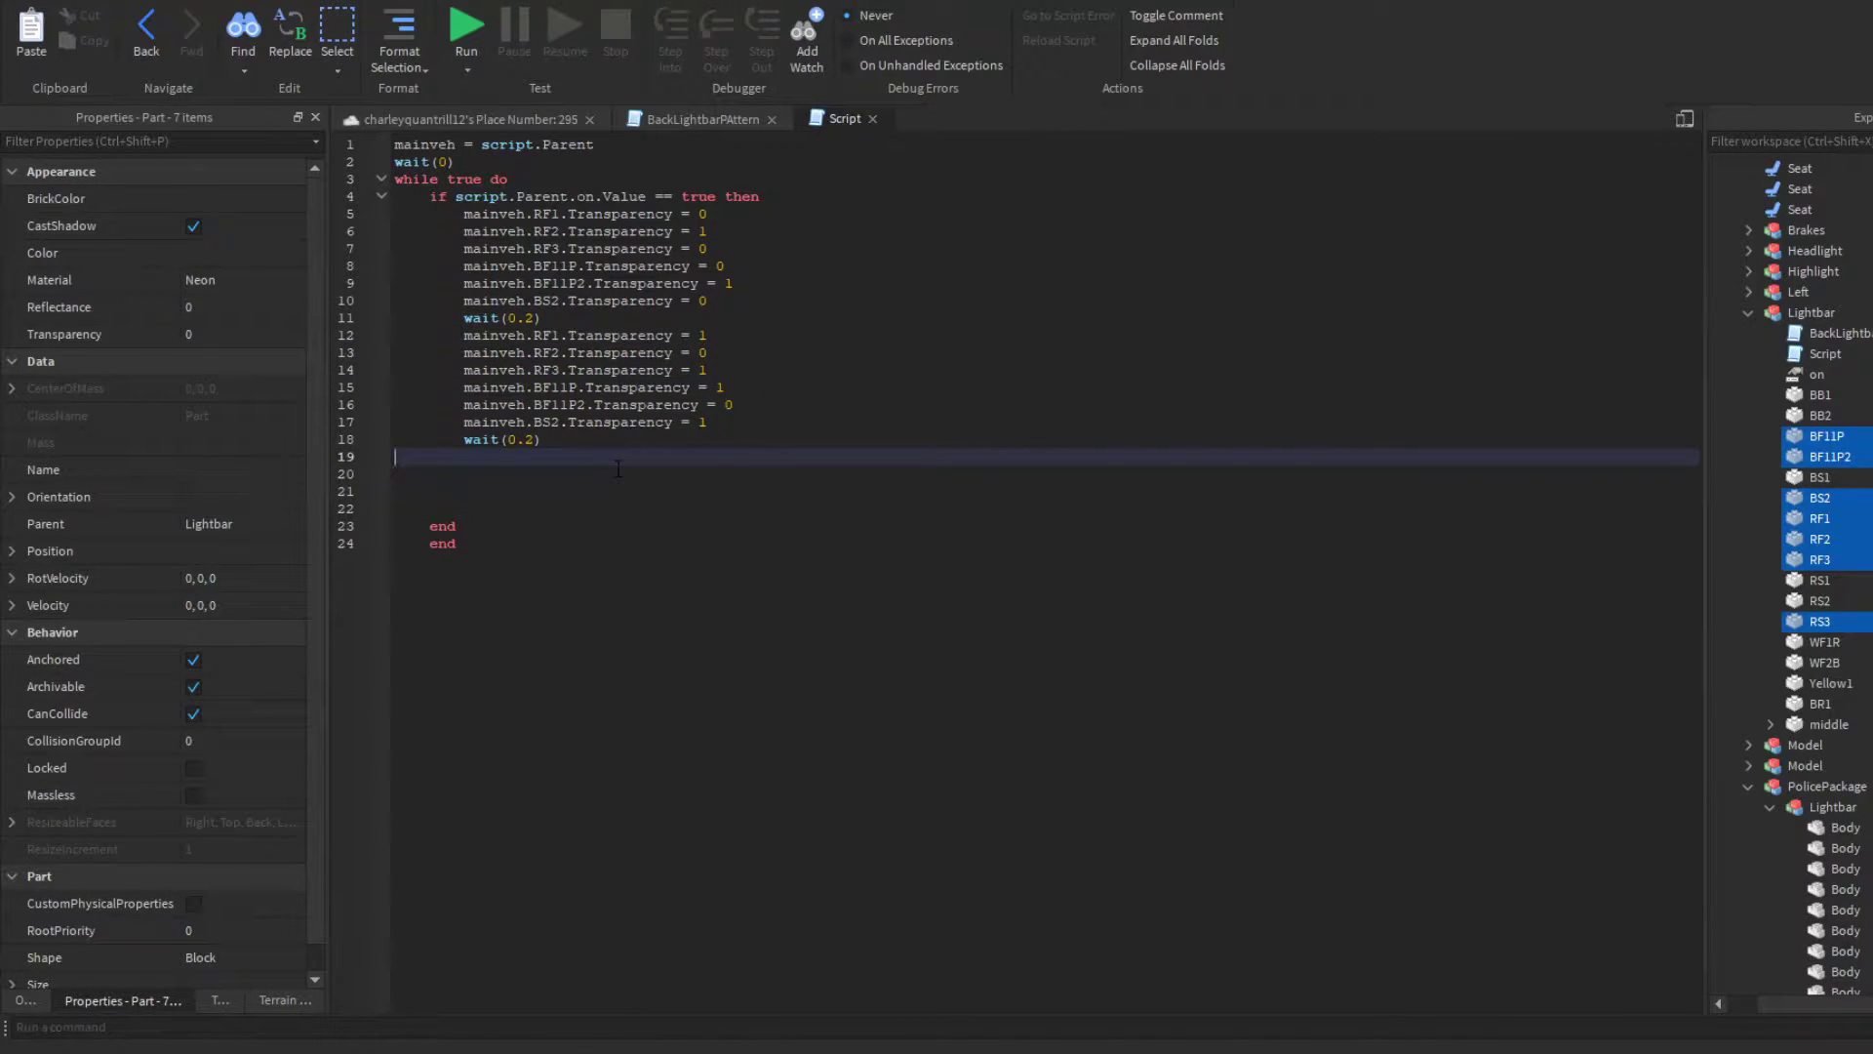
{"action": "key", "text": "Return"}
{"action": "type", "text": "elseif script.Parent.on.Value=="}
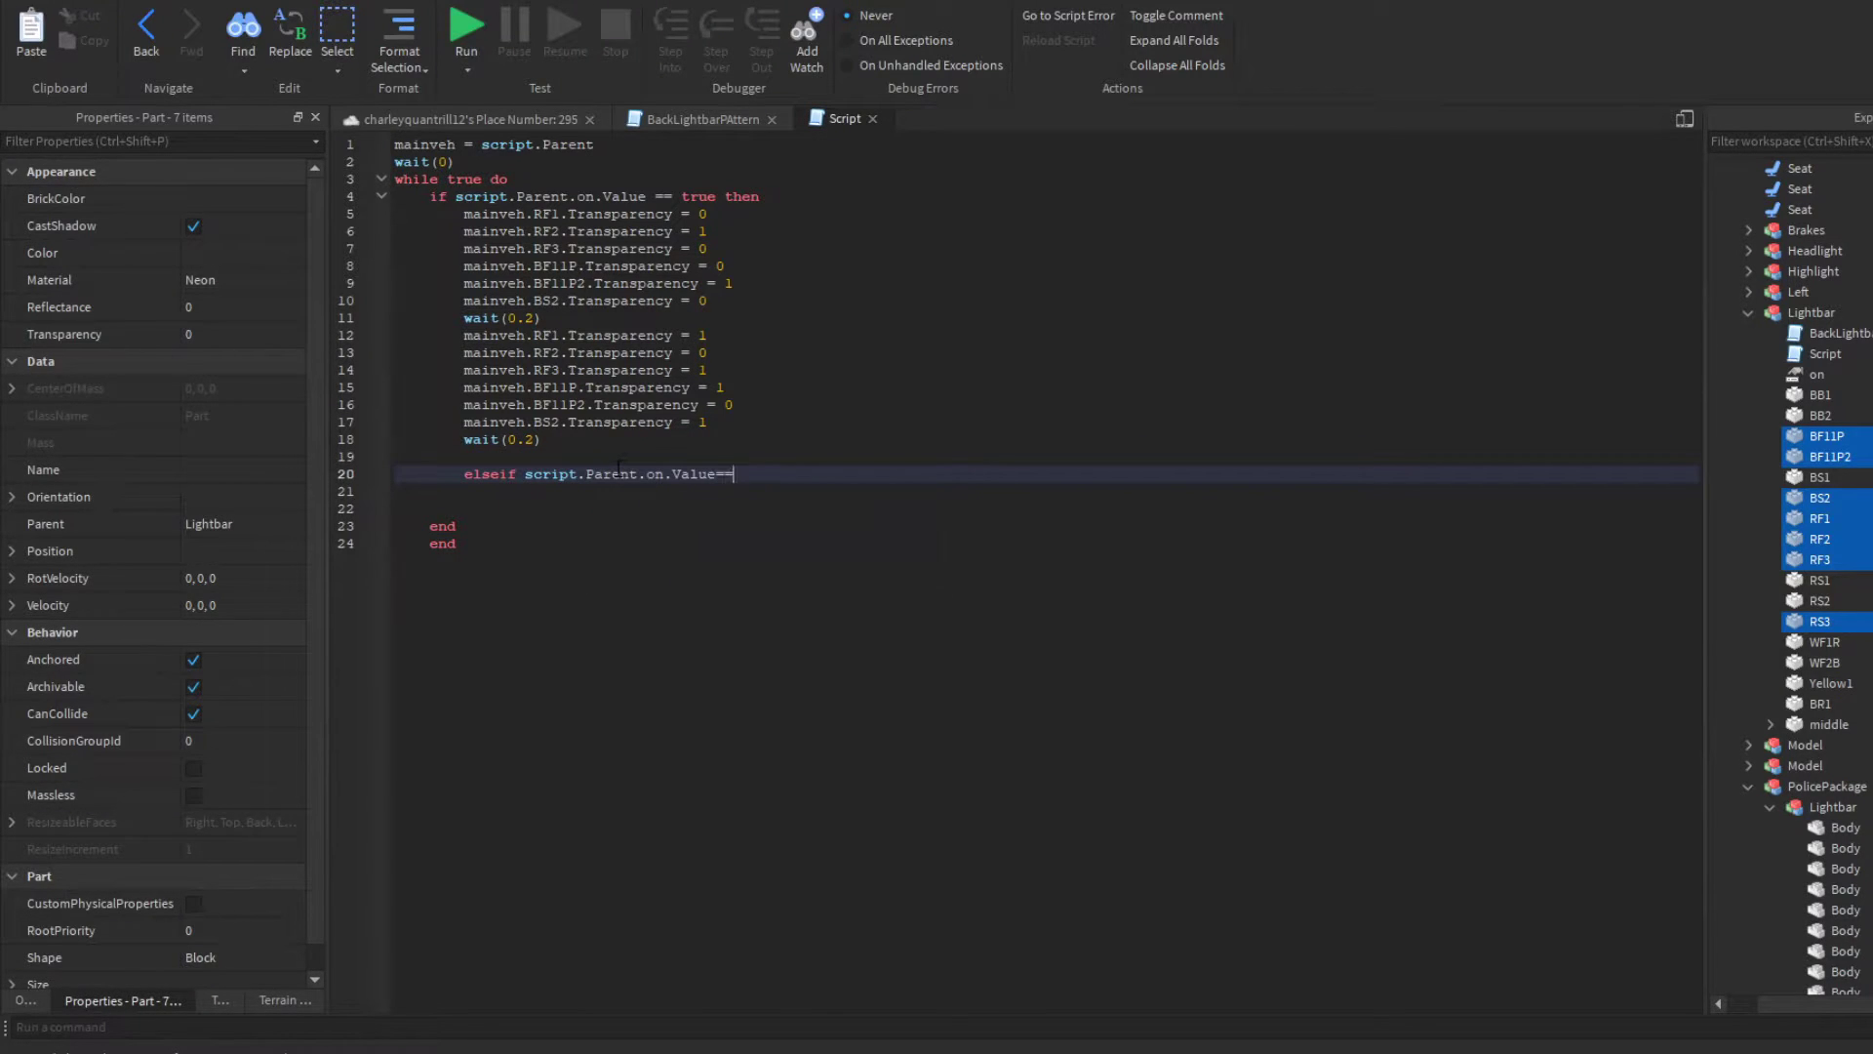
{"action": "key", "text": "Return"}
{"action": "key", "text": "Return"}
{"action": "key", "text": "ctrl+v"}
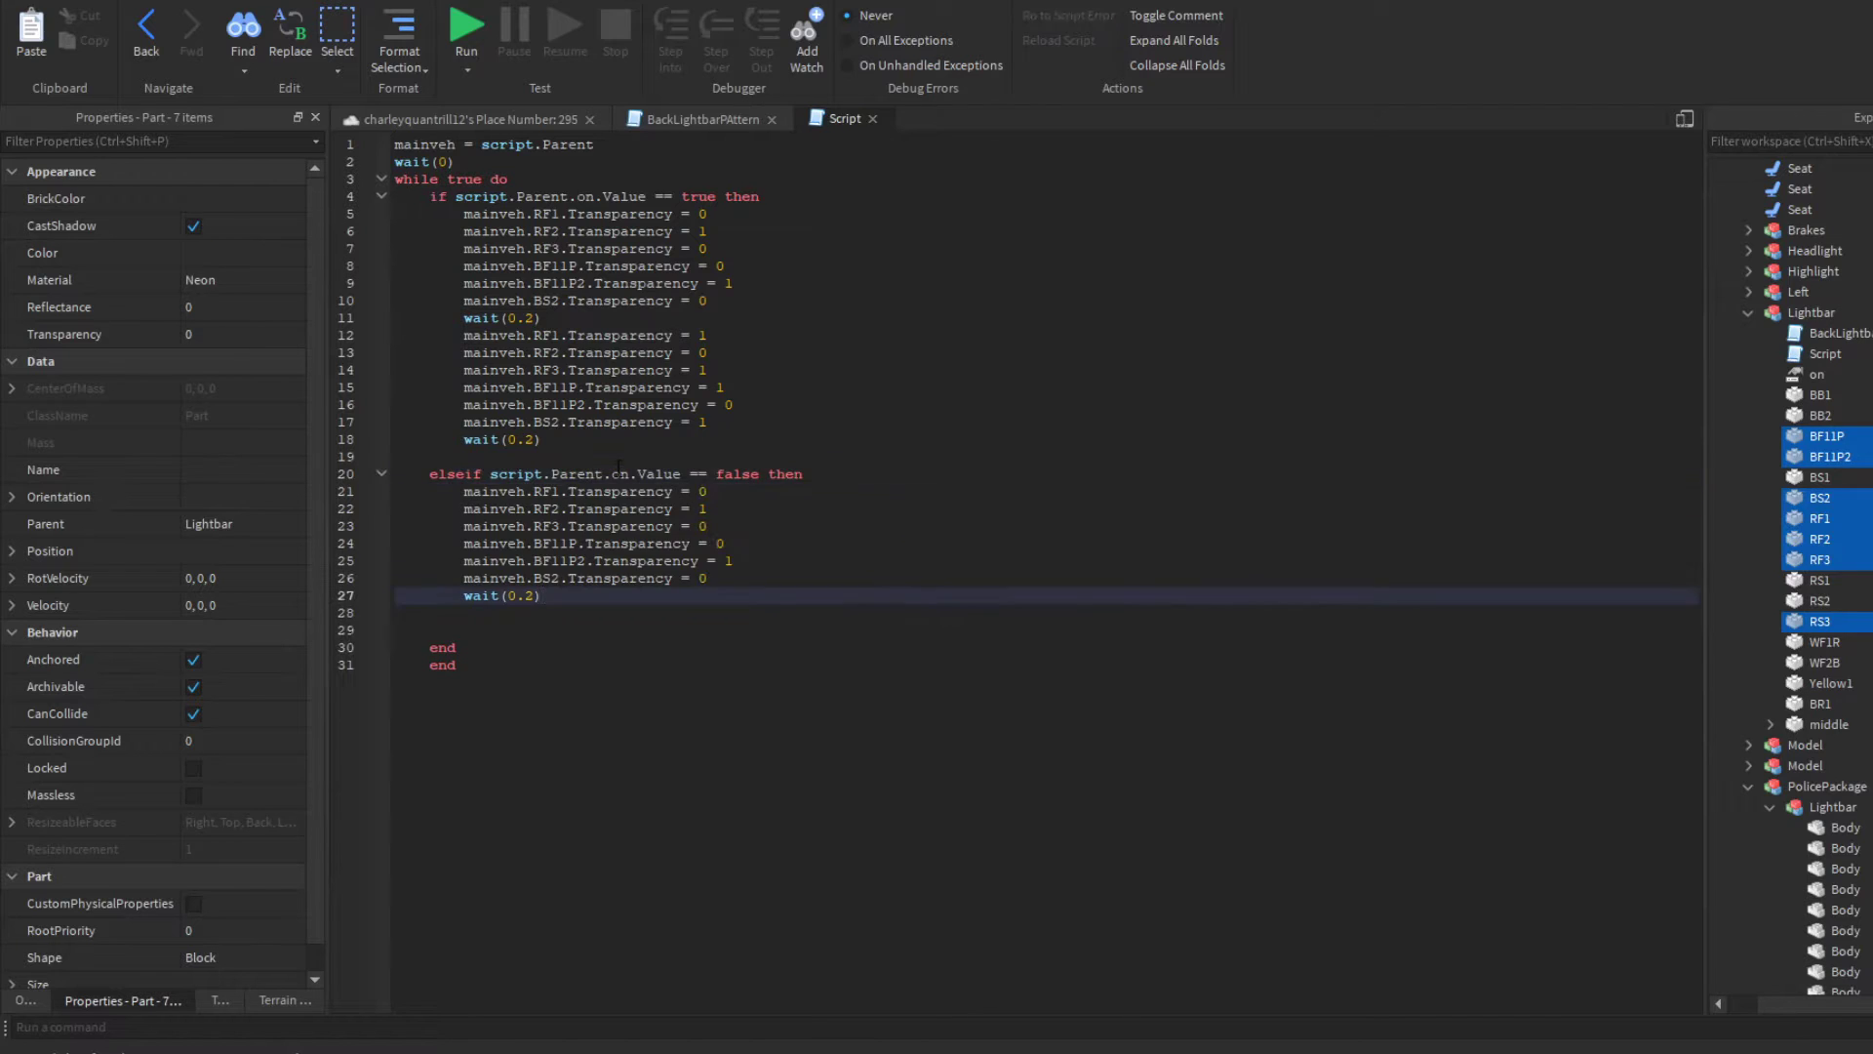
Step: Set the transparency of every light part in the false branch to 1
{"action": "left_click", "coordinate": [774, 582]}
{"action": "key", "text": "BackSpace"}
{"action": "type", "text": "1"}
{"action": "key", "text": "Up"}
{"action": "key", "text": "Up"}
{"action": "key", "text": "Right"}
{"action": "key", "text": "Right"}
{"action": "key", "text": "BackSpace"}
{"action": "type", "text": "1"}
{"action": "key", "text": "Up"}
{"action": "key", "text": "BackSpace"}
{"action": "type", "text": "1"}
{"action": "key", "text": "Up"}
{"action": "key", "text": "Up"}
{"action": "key", "text": "BackSpace"}
Step: Test-run the place, view the flashing front lights from a lower angle, and stop the run
{"action": "left_click", "coordinate": [467, 33]}
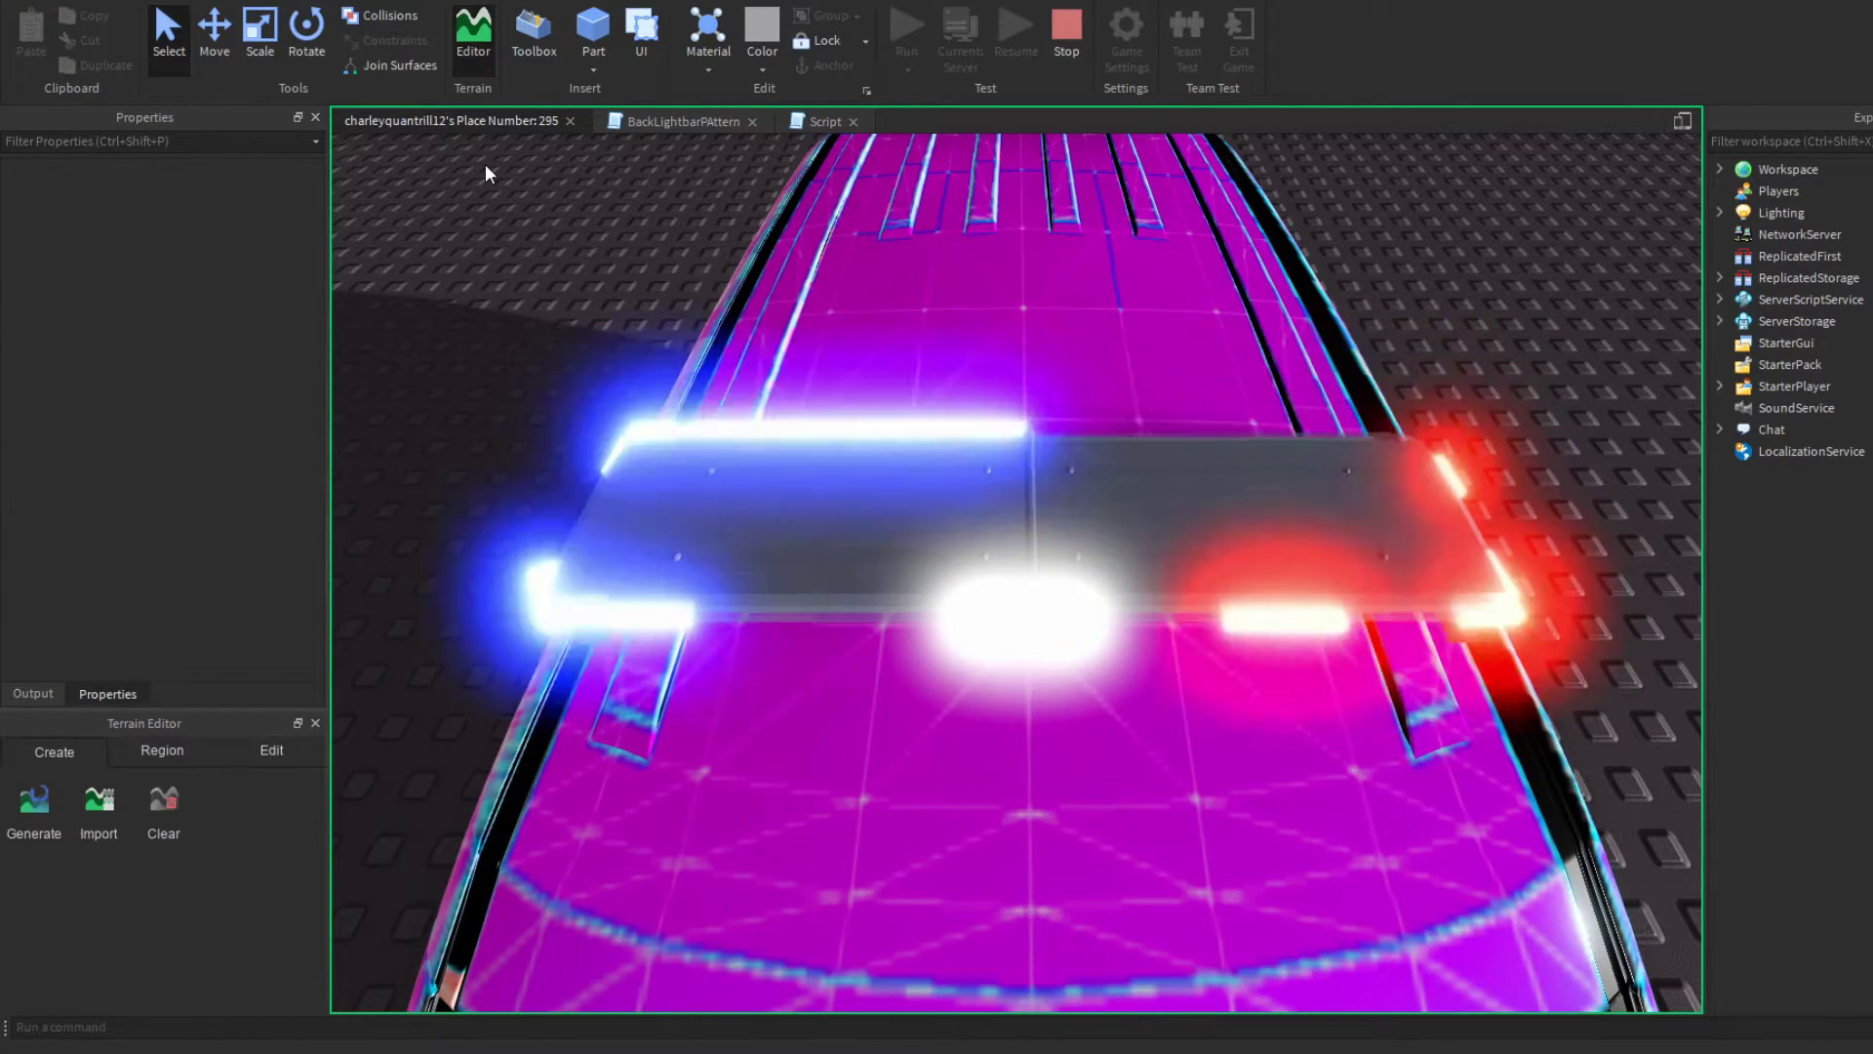
{"action": "right_click", "coordinate": [485, 166]}
{"action": "right_click_drag", "start_coordinate": [421, 216], "coordinate": [487, 256]}
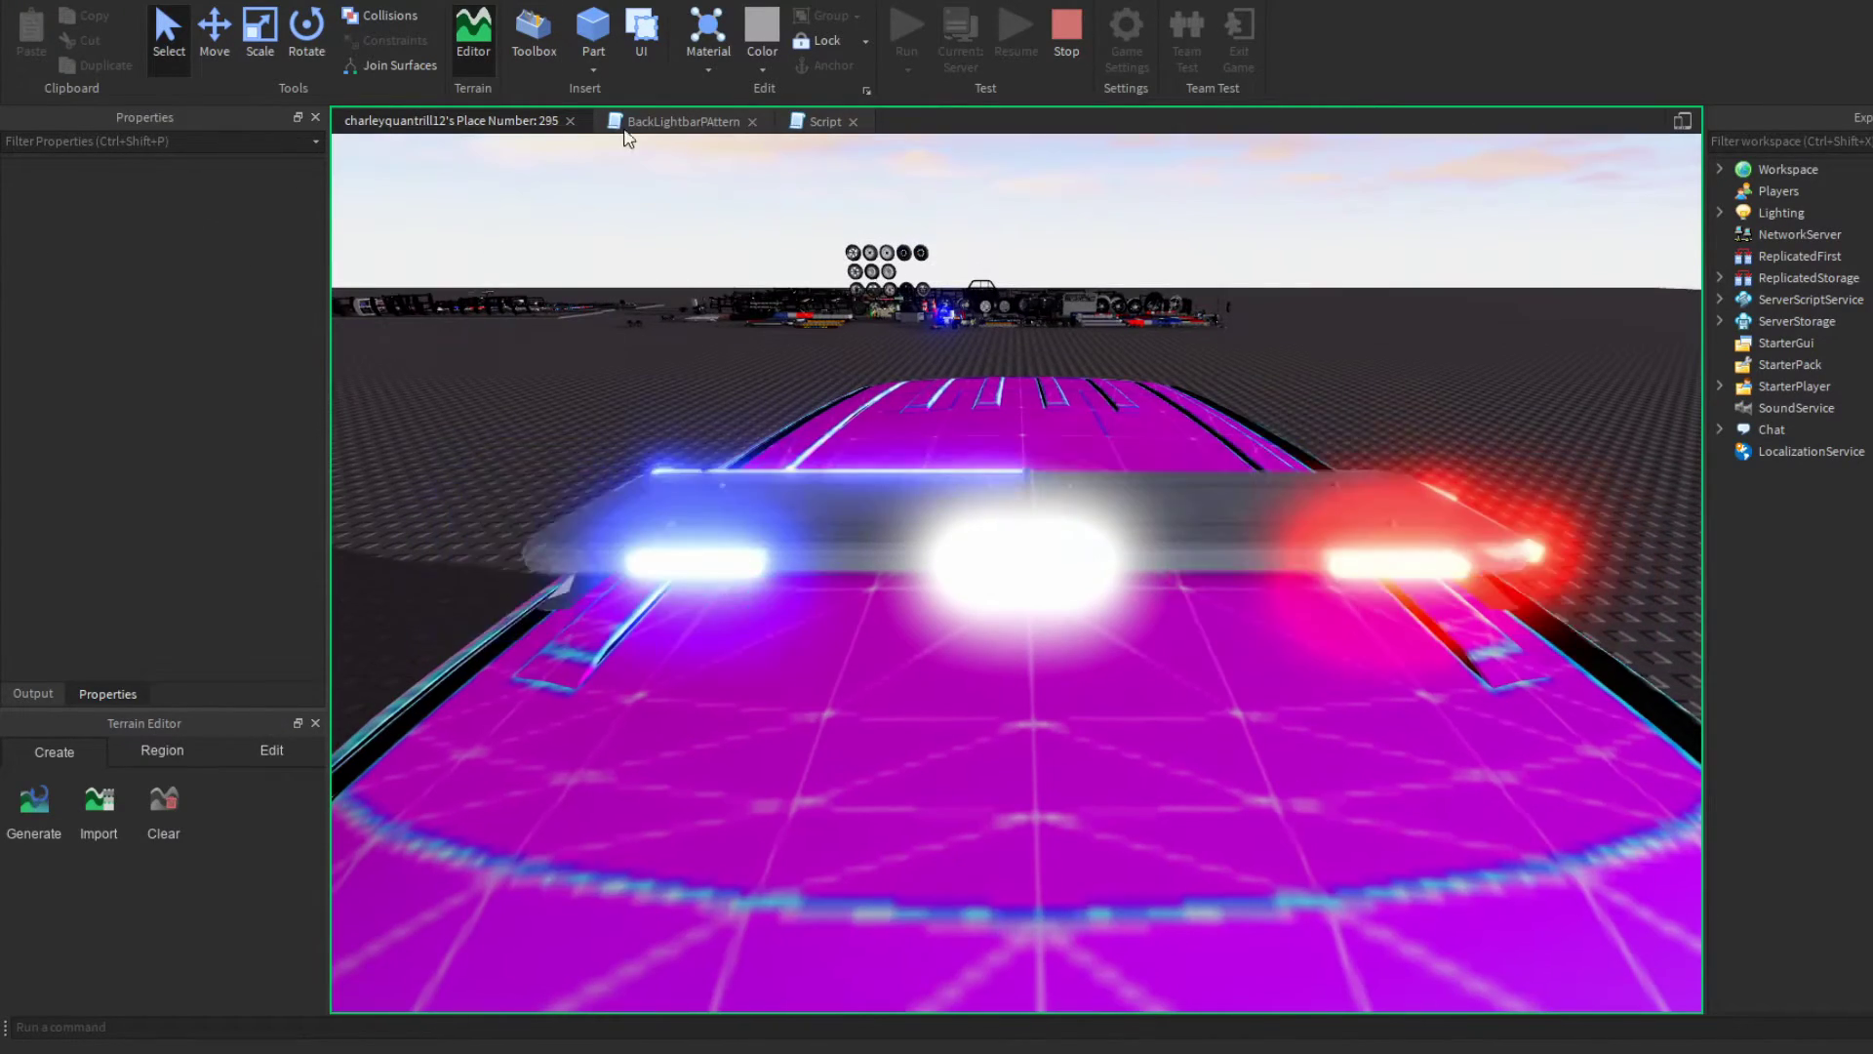
{"action": "left_click", "coordinate": [1066, 35]}
Step: Change both waits in the Script's true branch to 0.3 and test-run the flashing briefly
{"action": "left_click", "coordinate": [822, 120]}
{"action": "left_click", "coordinate": [537, 319]}
{"action": "key", "text": "BackSpace"}
{"action": "type", "text": "3"}
{"action": "key", "text": "Down"}
{"action": "key", "text": "Down"}
{"action": "key", "text": "Down"}
{"action": "key", "text": "Down"}
{"action": "key", "text": "Down"}
{"action": "key", "text": "Down"}
{"action": "key", "text": "Down"}
{"action": "key", "text": "BackSpace"}
{"action": "type", "text": "3"}
{"action": "left_click", "coordinate": [465, 23]}
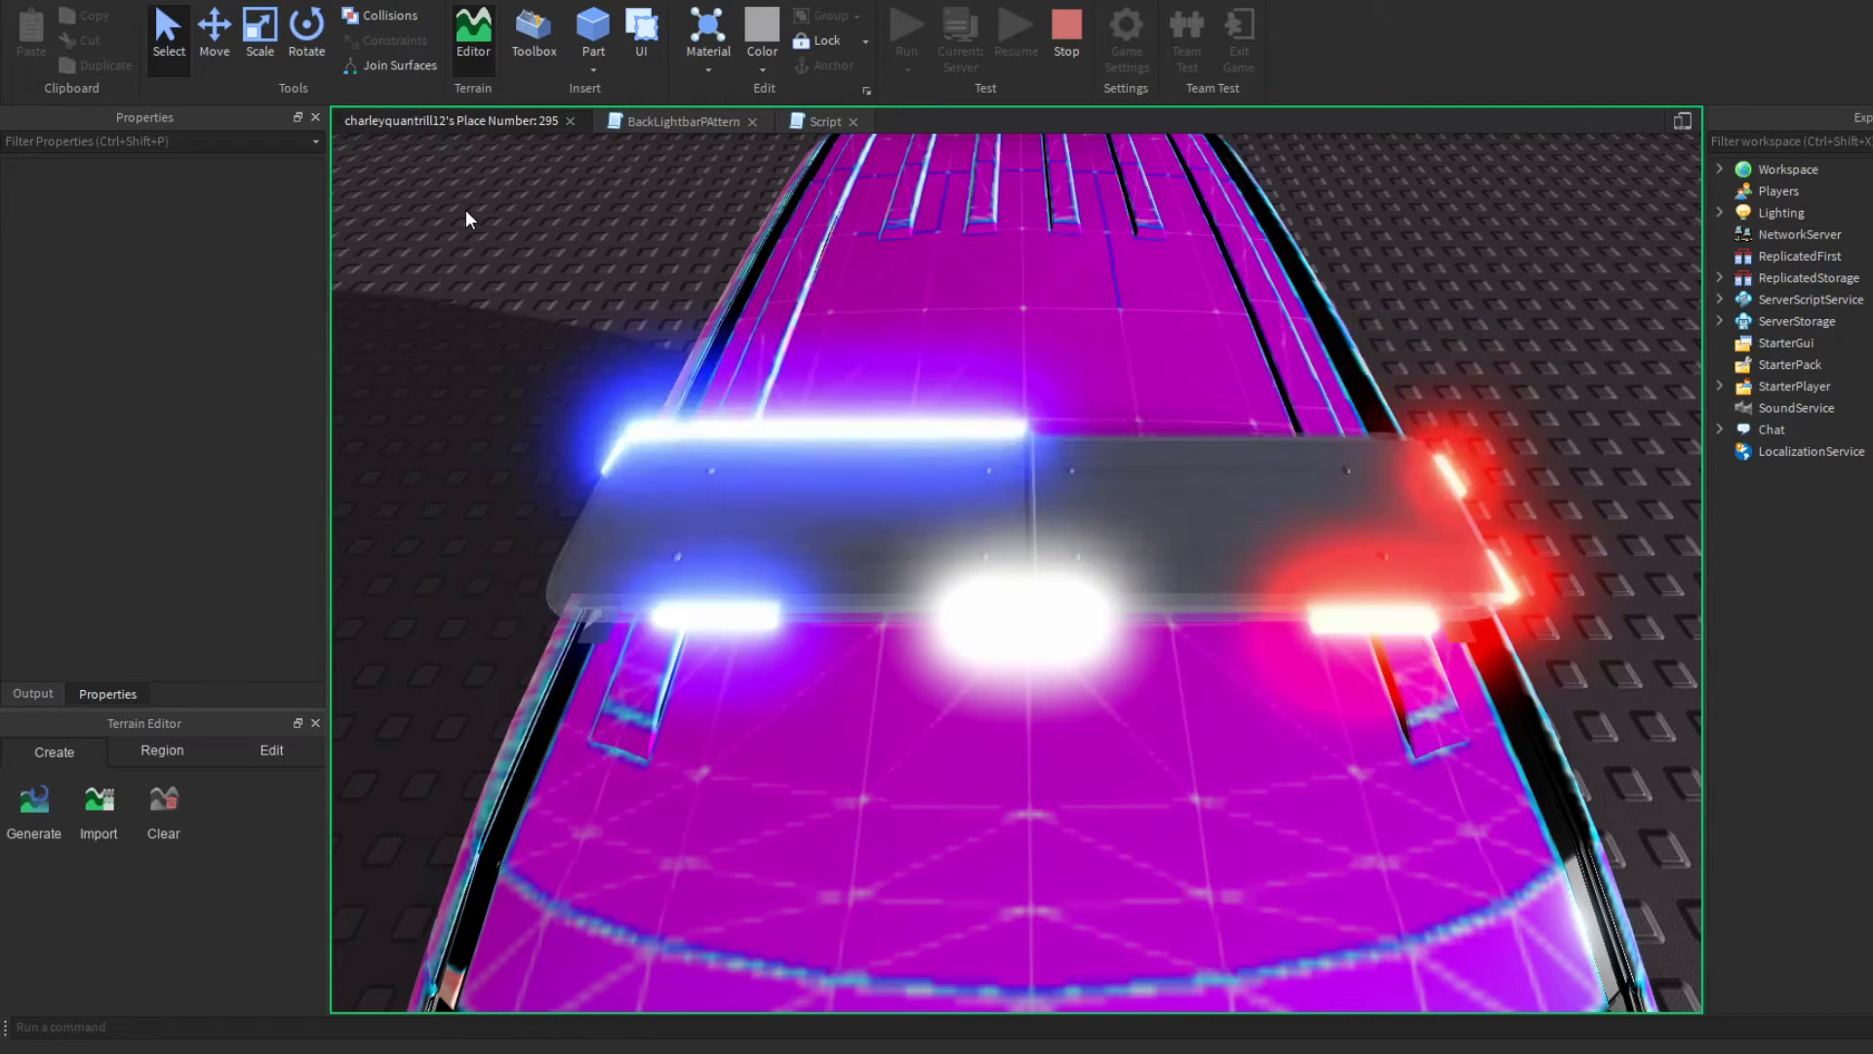
{"action": "left_click", "coordinate": [1066, 30]}
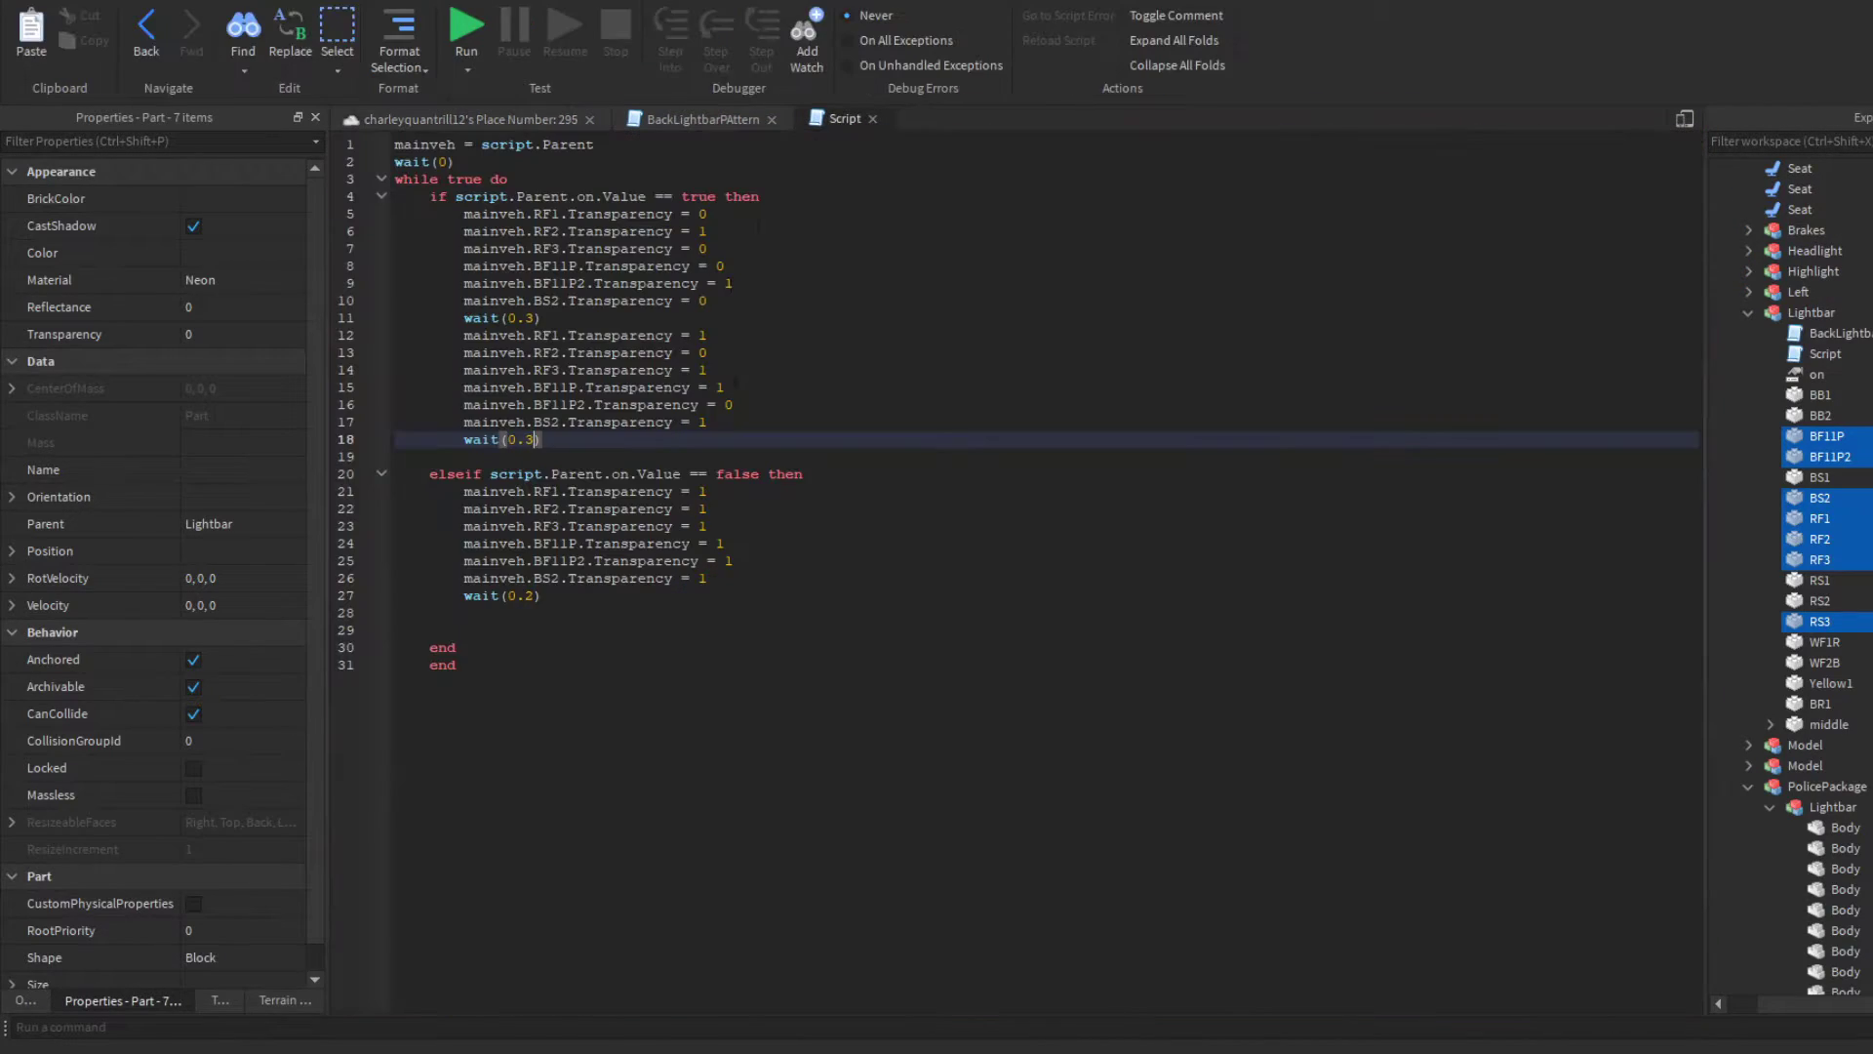
Step: Copy the true branch's two-phase flashing block and paste it repeatedly below for five cycles in total
{"action": "left_click_drag", "start_coordinate": [545, 441], "coordinate": [465, 215]}
{"action": "key", "text": "ctrl+c"}
{"action": "left_click", "coordinate": [598, 426]}
{"action": "left_click", "coordinate": [595, 435]}
{"action": "key", "text": "Return"}
{"action": "key", "text": "ctrl+v"}
{"action": "key", "text": "Return"}
{"action": "key", "text": "ctrl+v"}
{"action": "key", "text": "Return"}
{"action": "key", "text": "ctrl+v"}
Step: Add the comment --PATTERN TWO-- after the repeated cycles and paste another two-phase flashing block beneath it
{"action": "key", "text": "Return"}
{"action": "type", "text": "--PATTERN TWO--"}
{"action": "key", "text": "Return"}
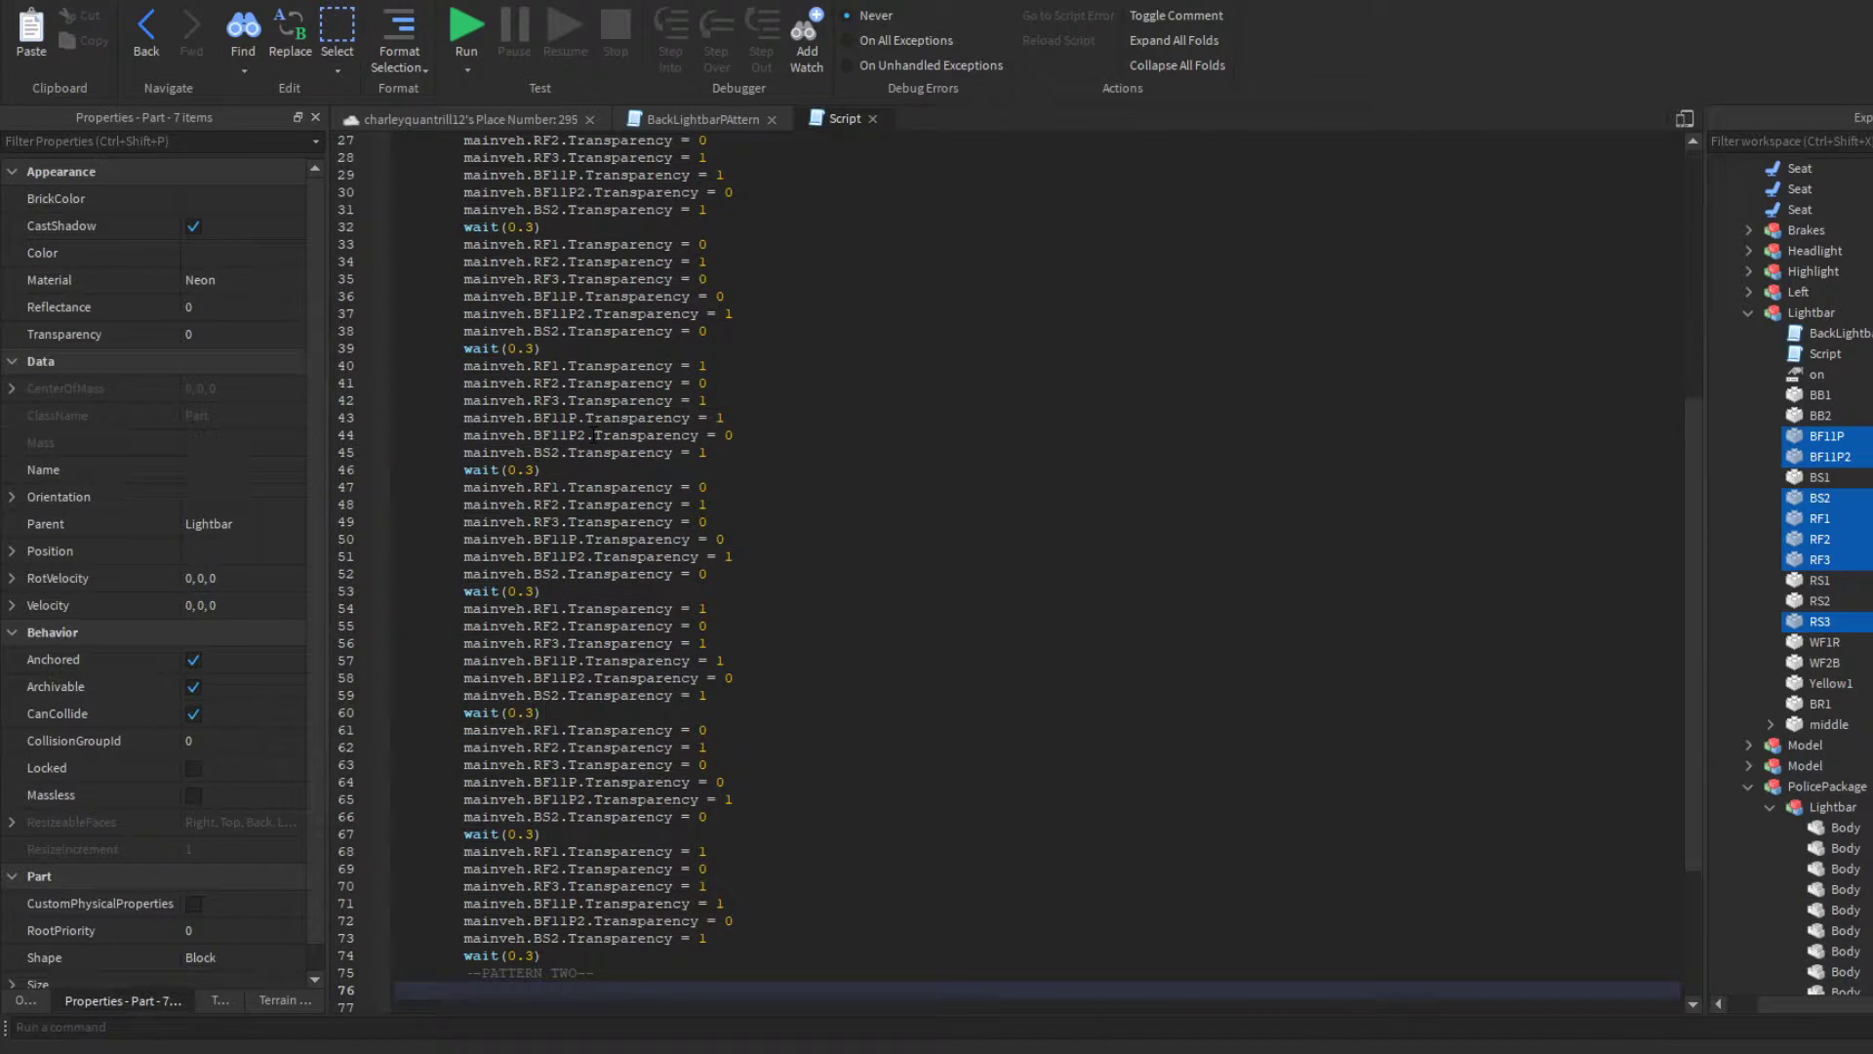
{"action": "key", "text": "ctrl+v"}
Step: In the second phase of pattern two, set the BF11P2 and RF2 transparencies to 1
{"action": "left_click", "coordinate": [767, 956]}
{"action": "key", "text": "BackSpace"}
{"action": "type", "text": "1"}
{"action": "key", "text": "Up"}
{"action": "key", "text": "Up"}
{"action": "key", "text": "Up"}
{"action": "key", "text": "BackSpace"}
{"action": "type", "text": "1"}
Step: In the first phase of pattern two, set the BF11P2 and RF2 transparencies to 0
{"action": "left_click", "coordinate": [763, 834]}
{"action": "key", "text": "BackSpace"}
{"action": "key", "text": "0"}
{"action": "key", "text": "Up"}
{"action": "key", "text": "Up"}
{"action": "key", "text": "Up"}
{"action": "key", "text": "BackSpace"}
{"action": "type", "text": "0"}
{"action": "scroll", "coordinate": [763, 834], "scroll_direction": "down", "scroll_amount": 5}
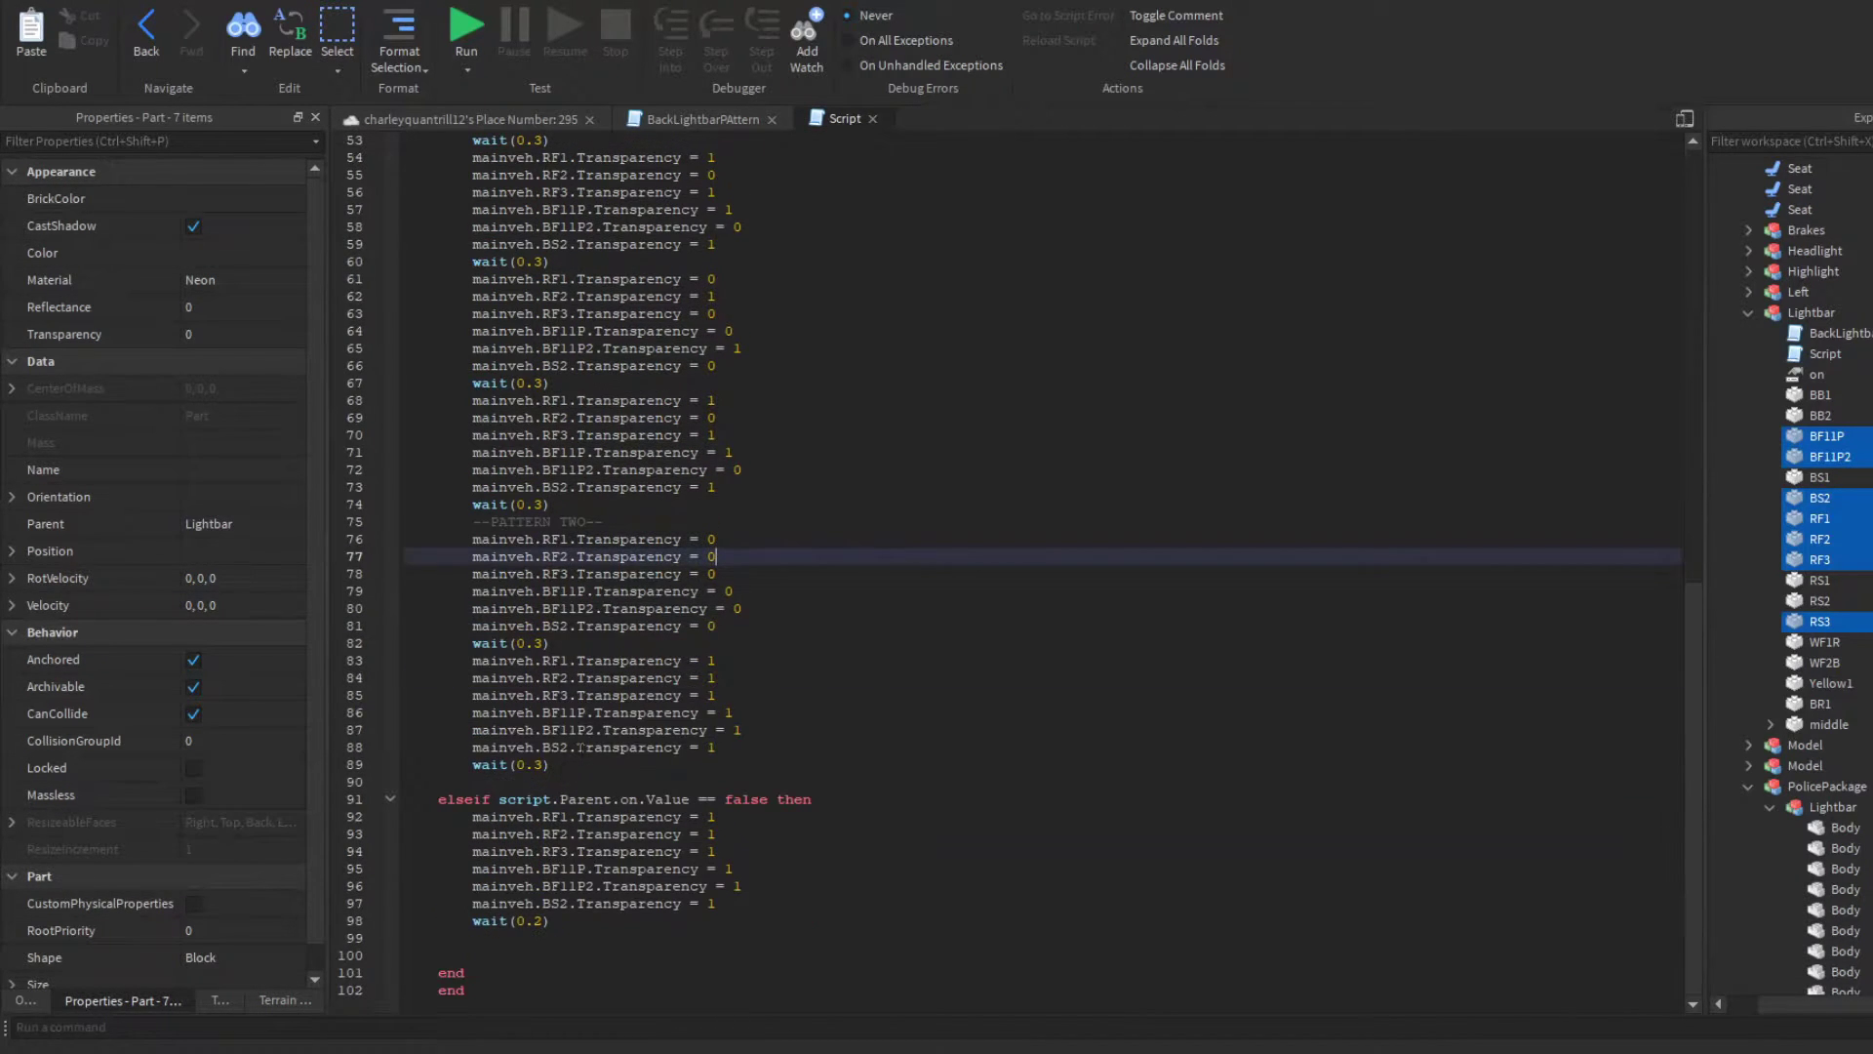